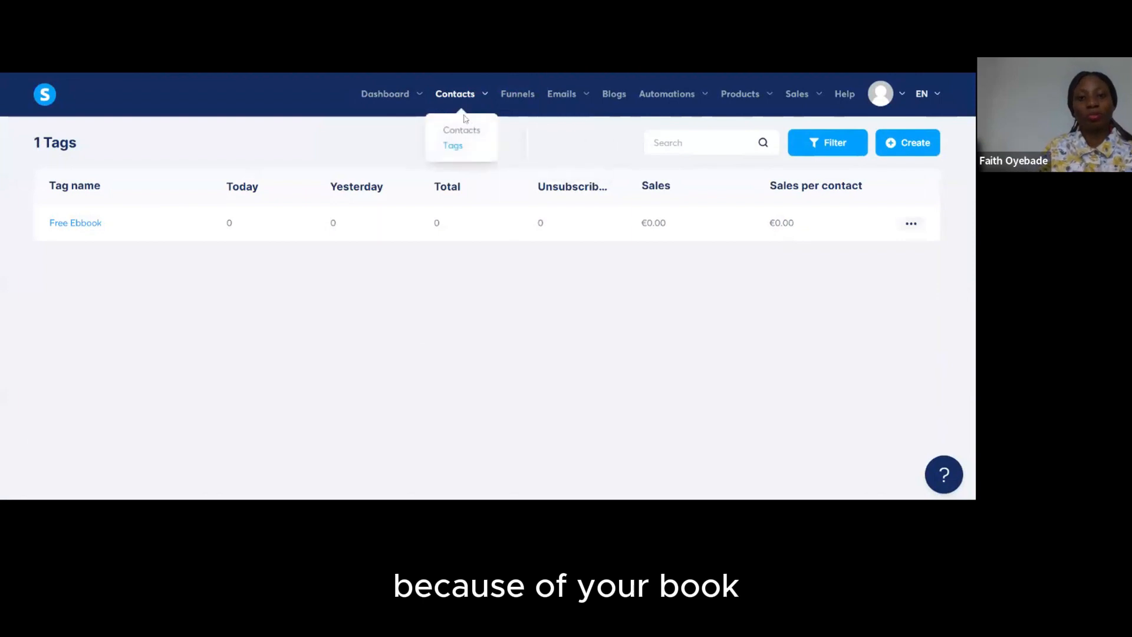
Create a contact tag named "My book" and save it.
click(458, 148)
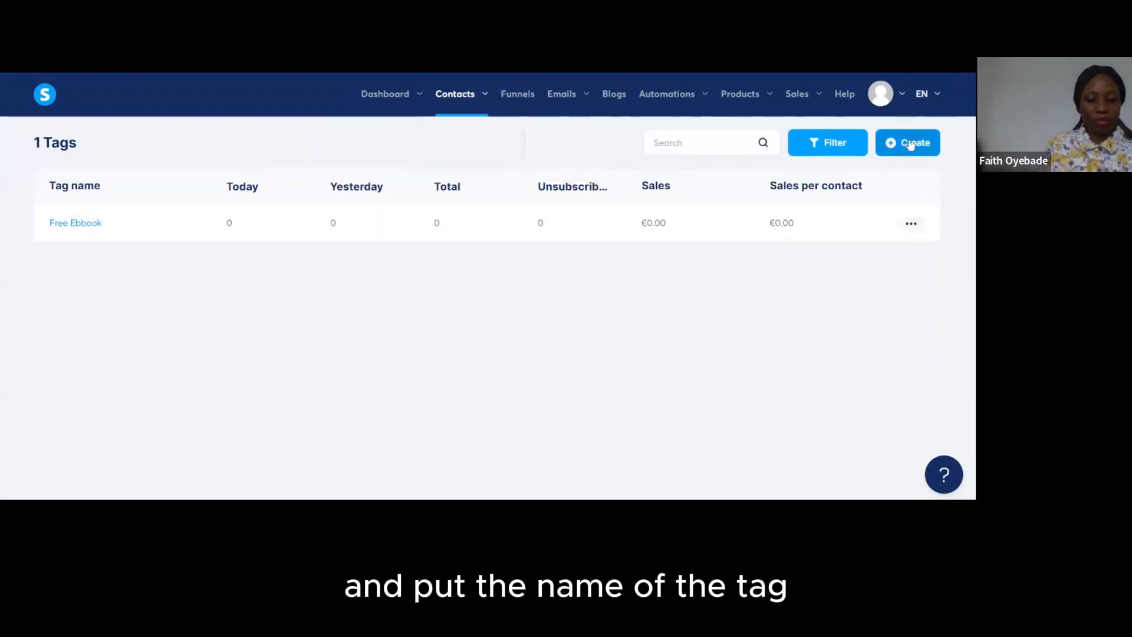
click(912, 142)
text(My book)
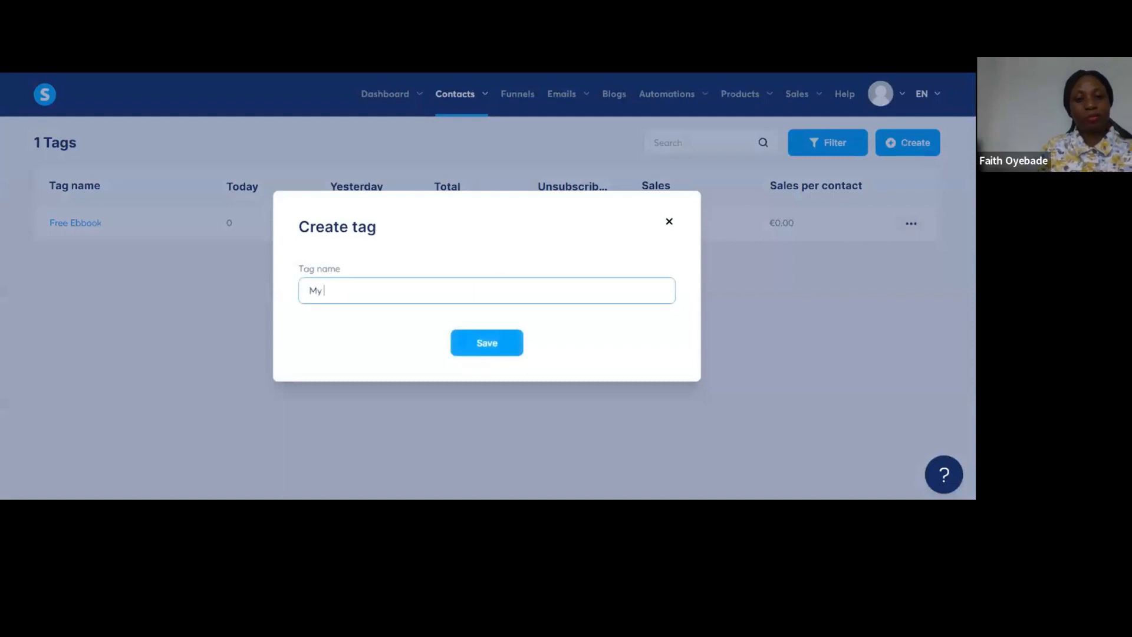
click(483, 349)
Deactivate the existing My Book funnel in the funnels list and confirm the action.
click(514, 95)
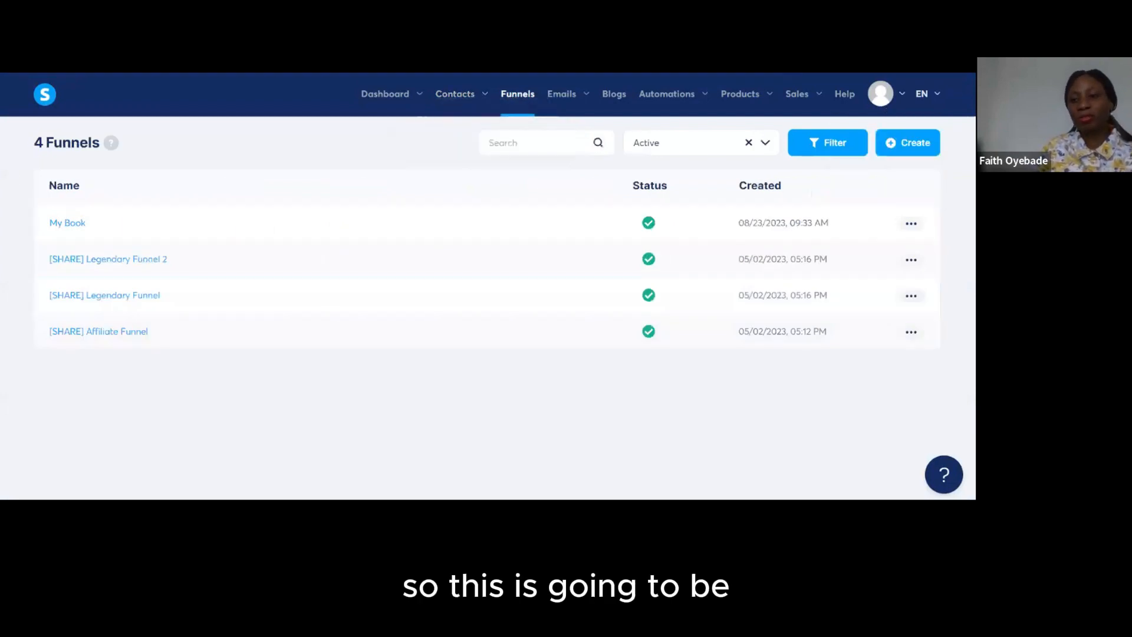
click(911, 223)
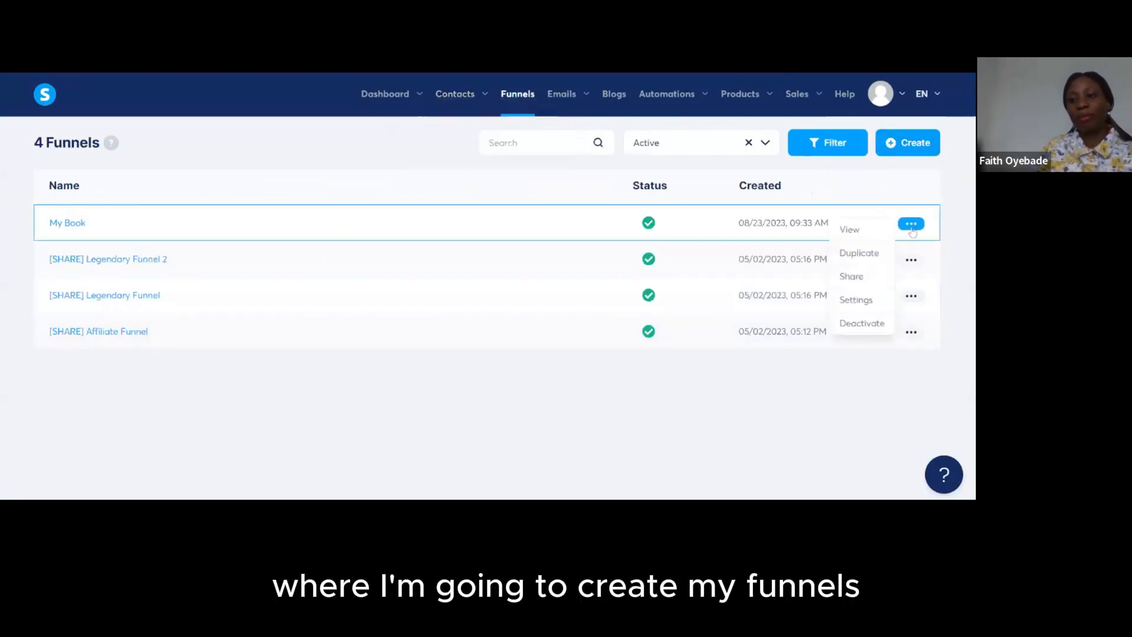
click(868, 323)
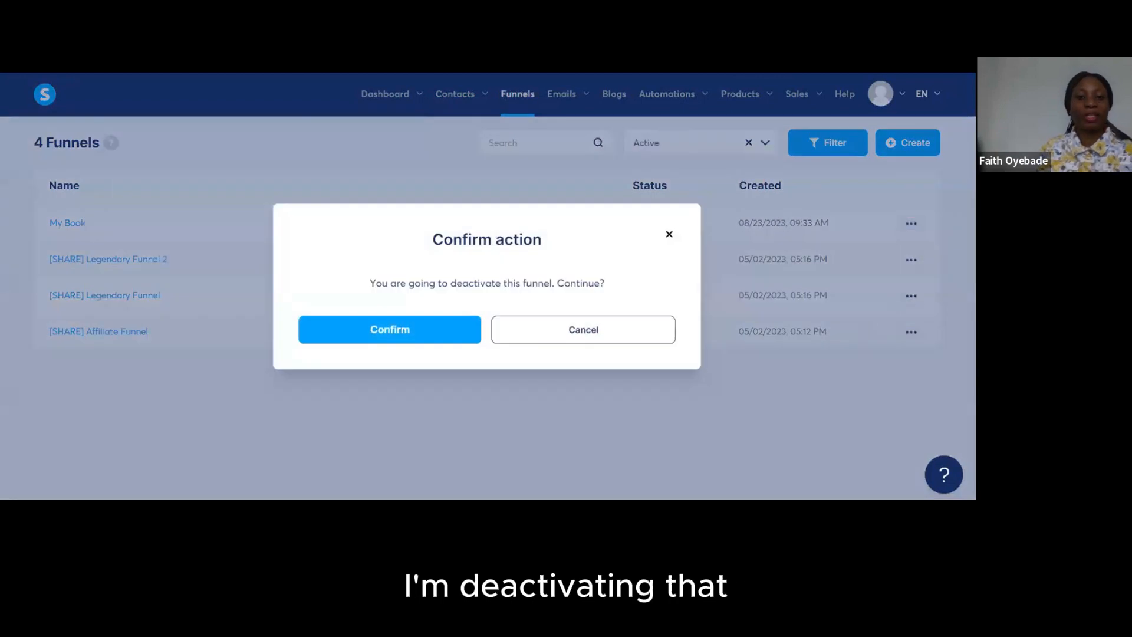
click(444, 338)
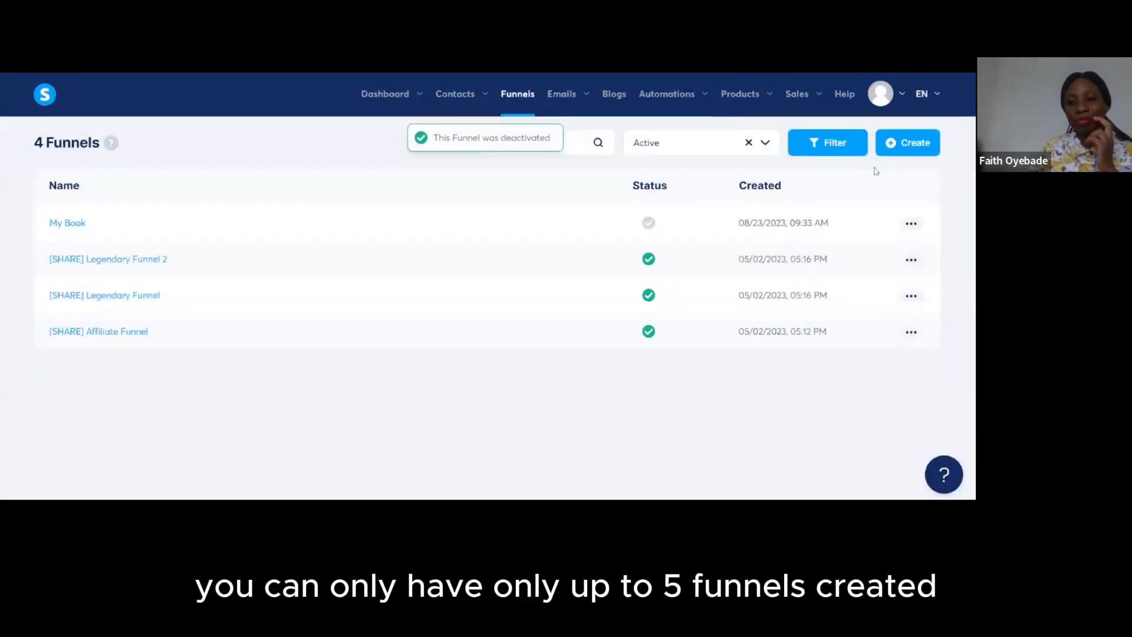
Start a new funnel and name it "My Book".
click(905, 148)
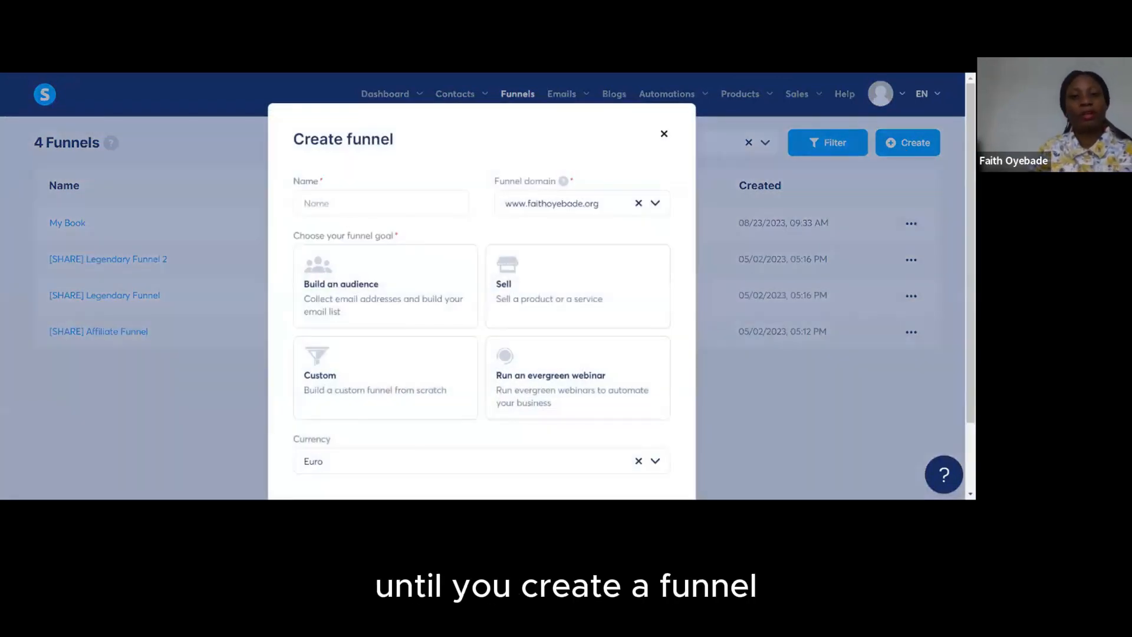
click(378, 204)
text(My Boo)
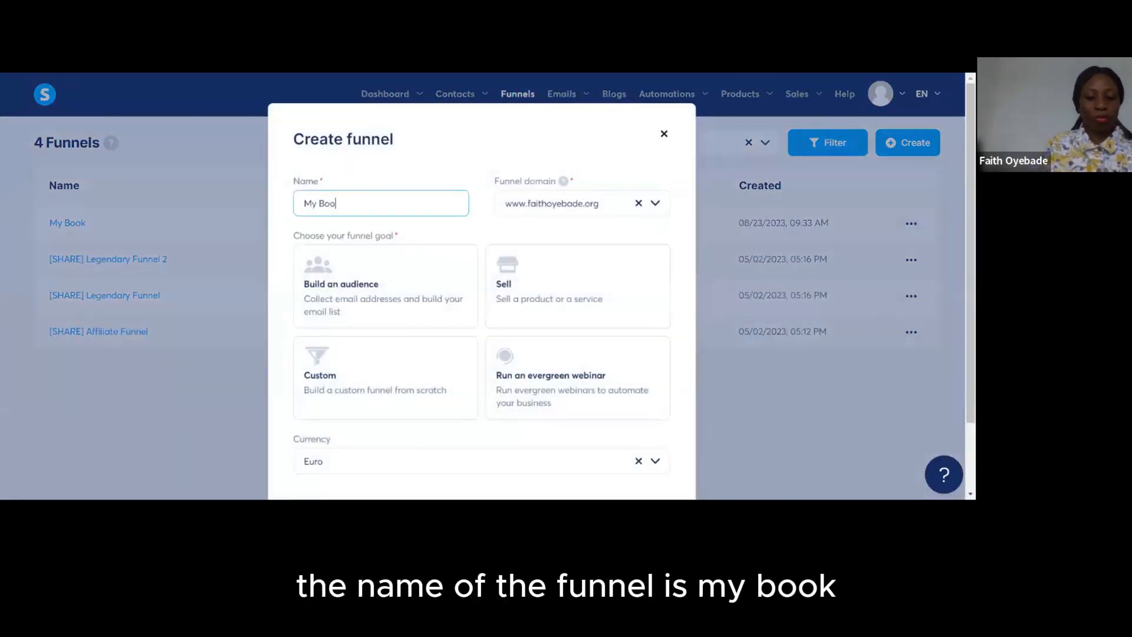
text(k)
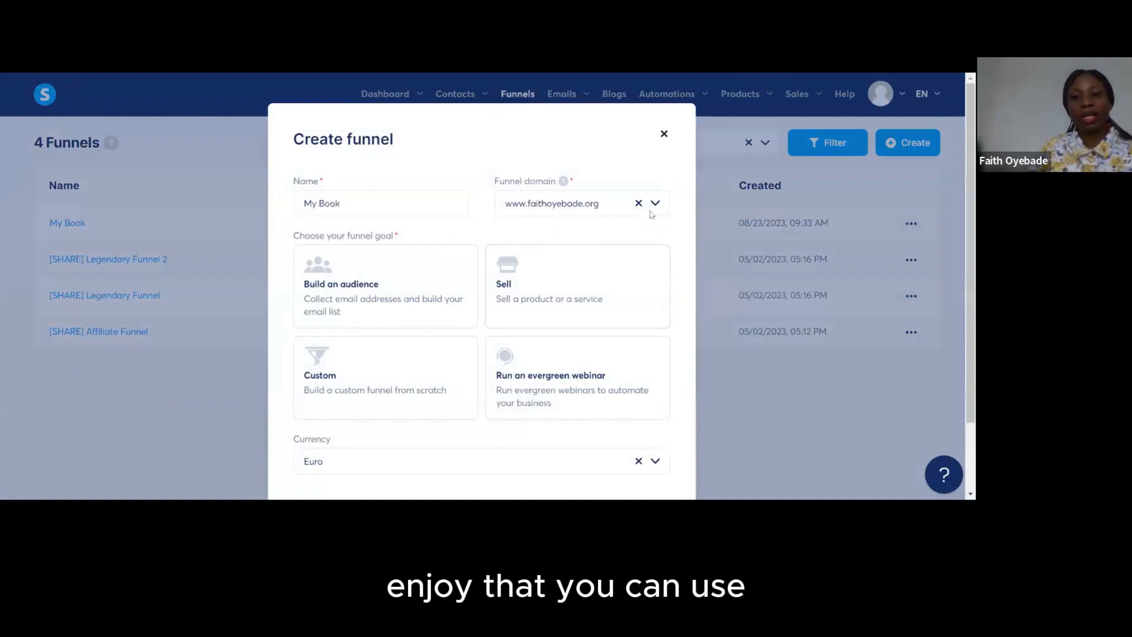
Try the systeme.io subdomain as the funnel domain, and return to the custom .org domain.
click(622, 207)
click(613, 257)
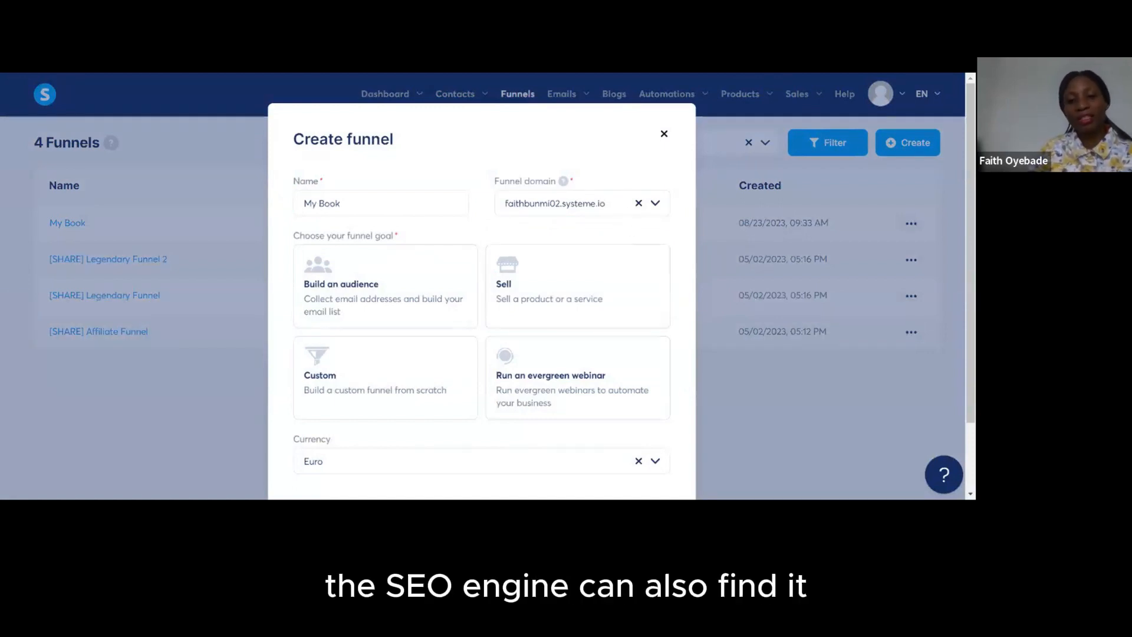
click(651, 209)
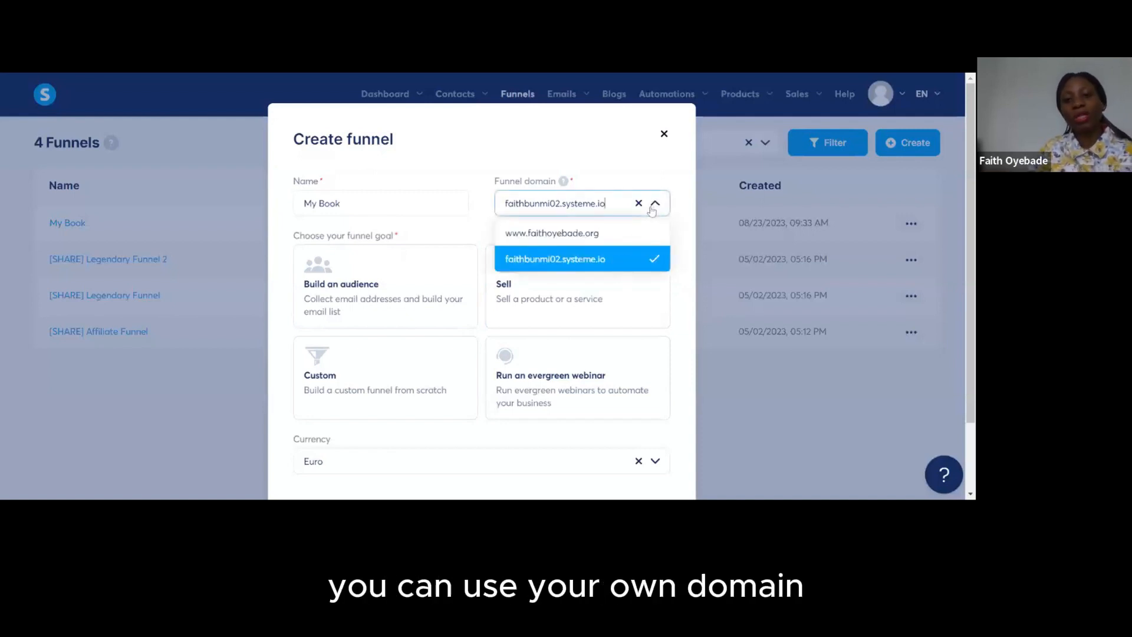
key(Up)
key(Return)
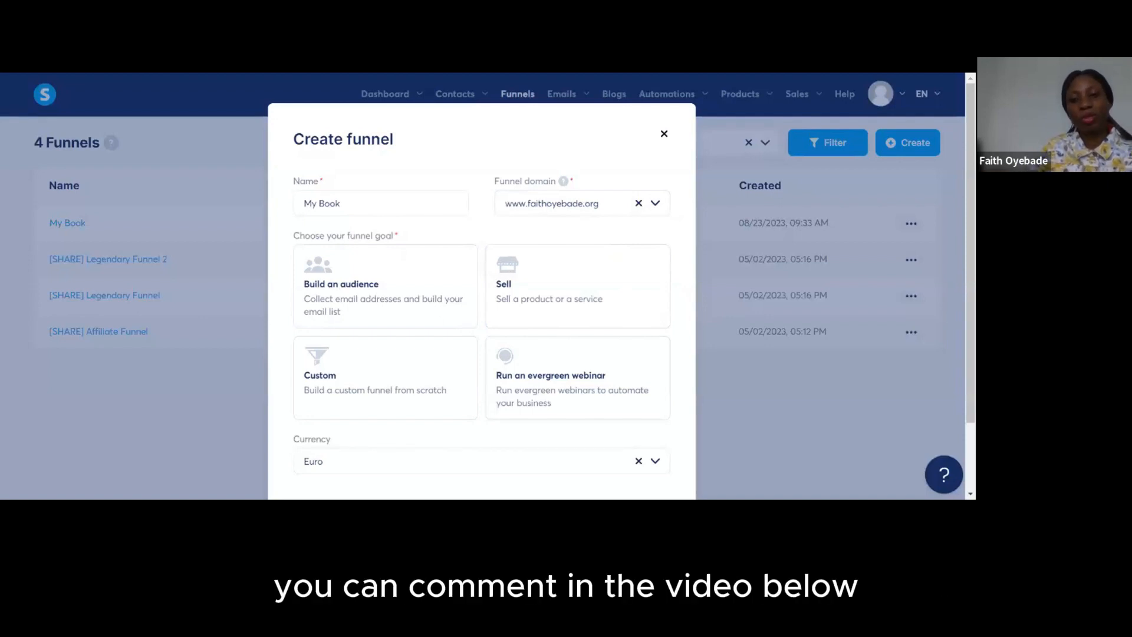
Choose "Build an audience" as the funnel goal and save the new funnel.
key(ctrl+plus)
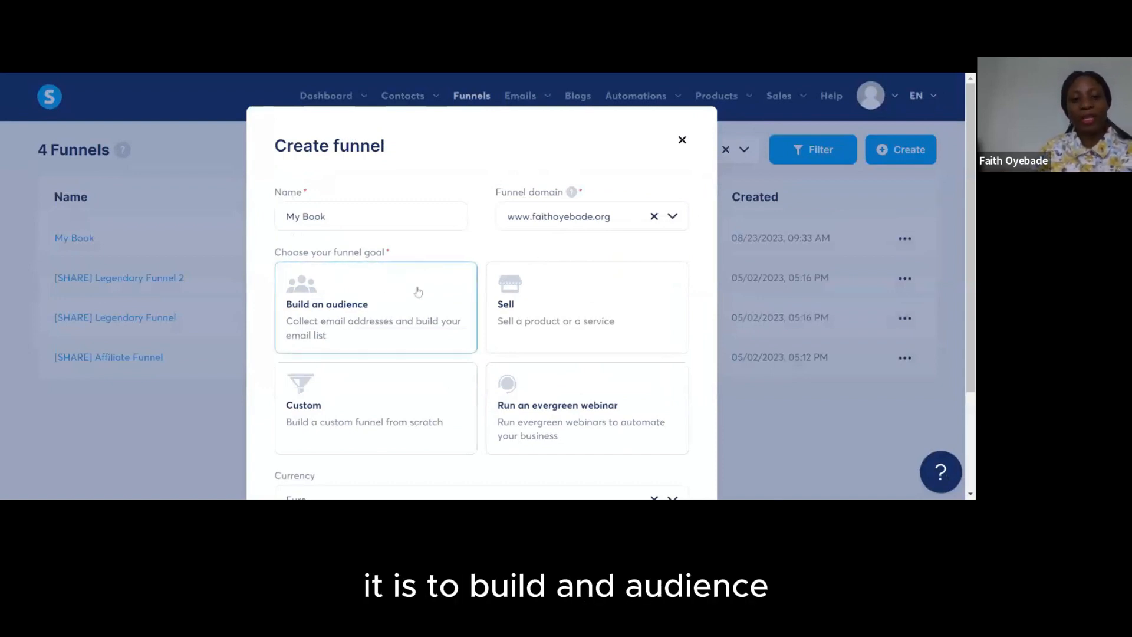
click(388, 319)
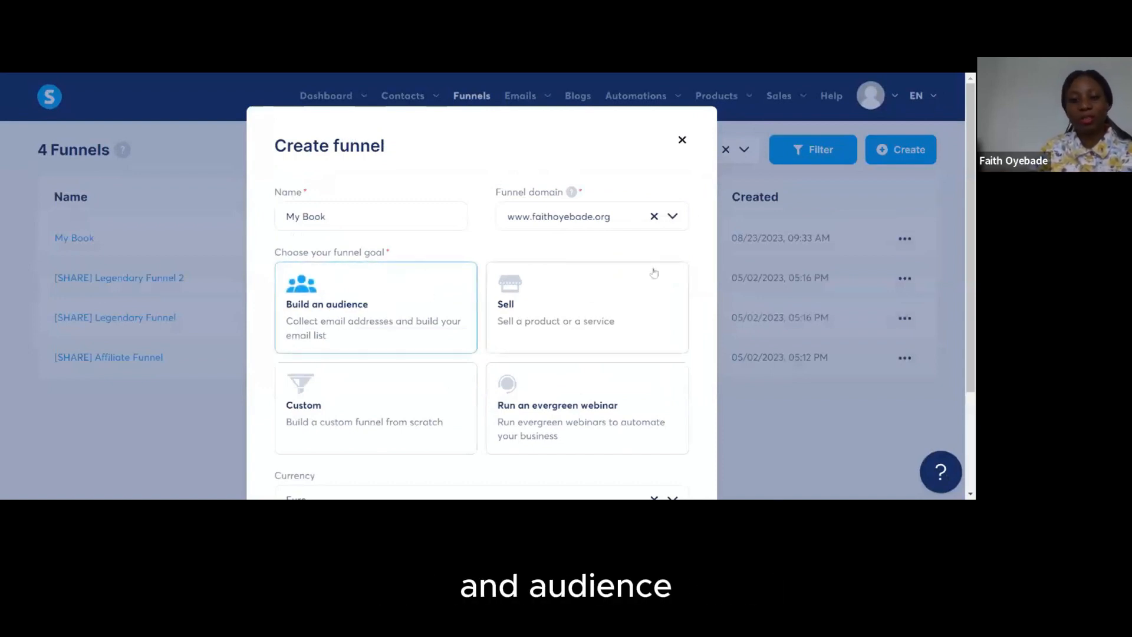
scroll(331, 394, down, 3)
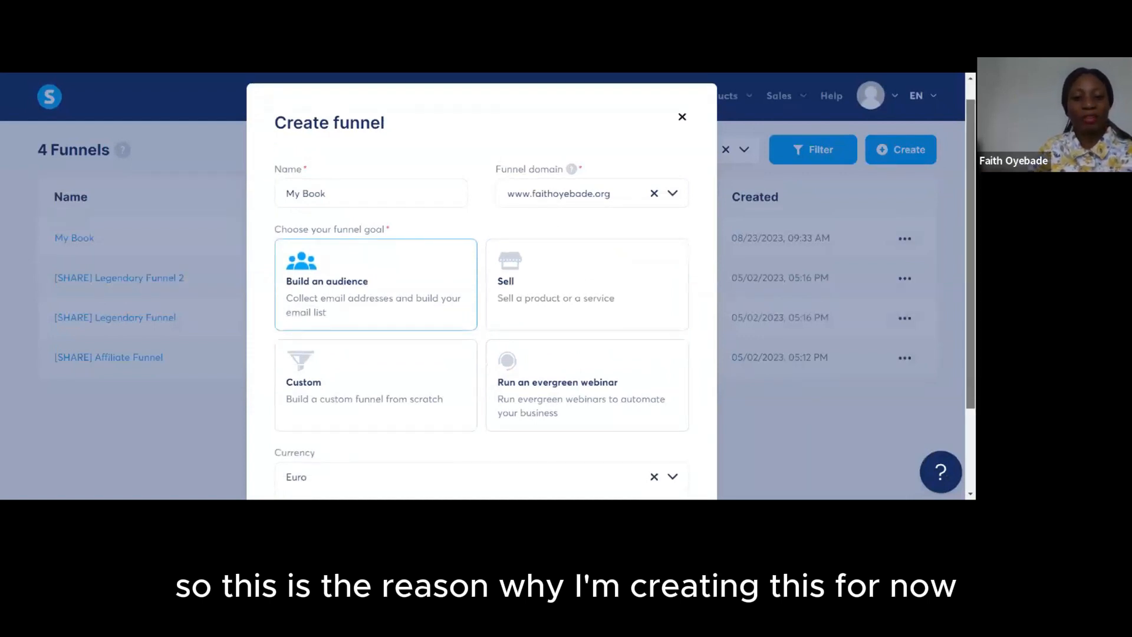
click(467, 463)
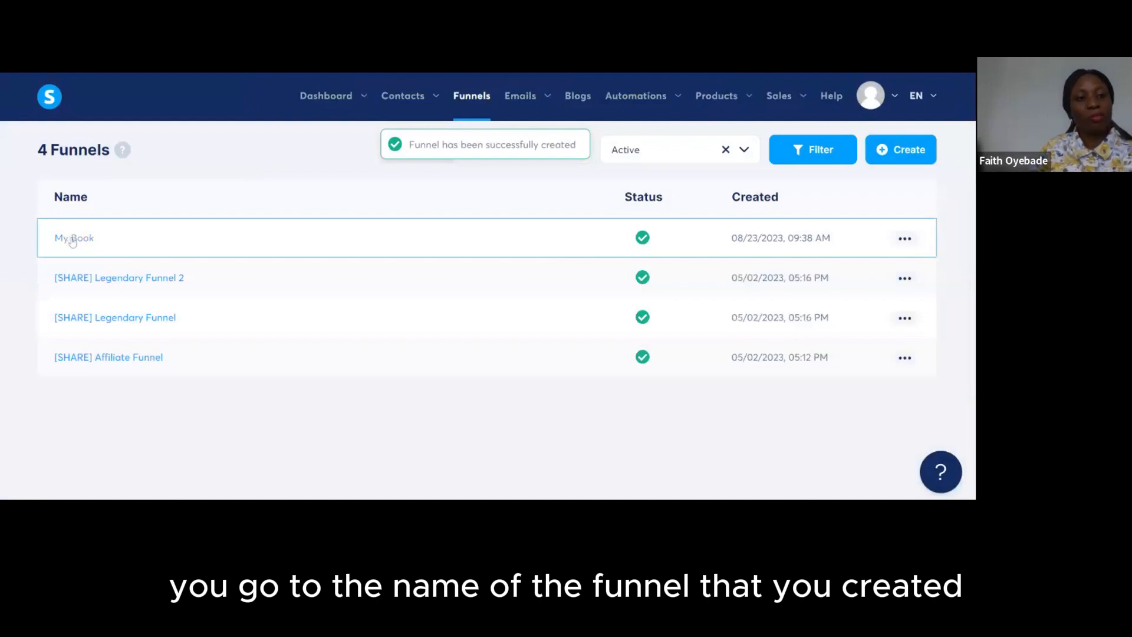
Add a Sales page step named "My Book" to the new My Book funnel and place it above the Thank You / Download step.
click(73, 239)
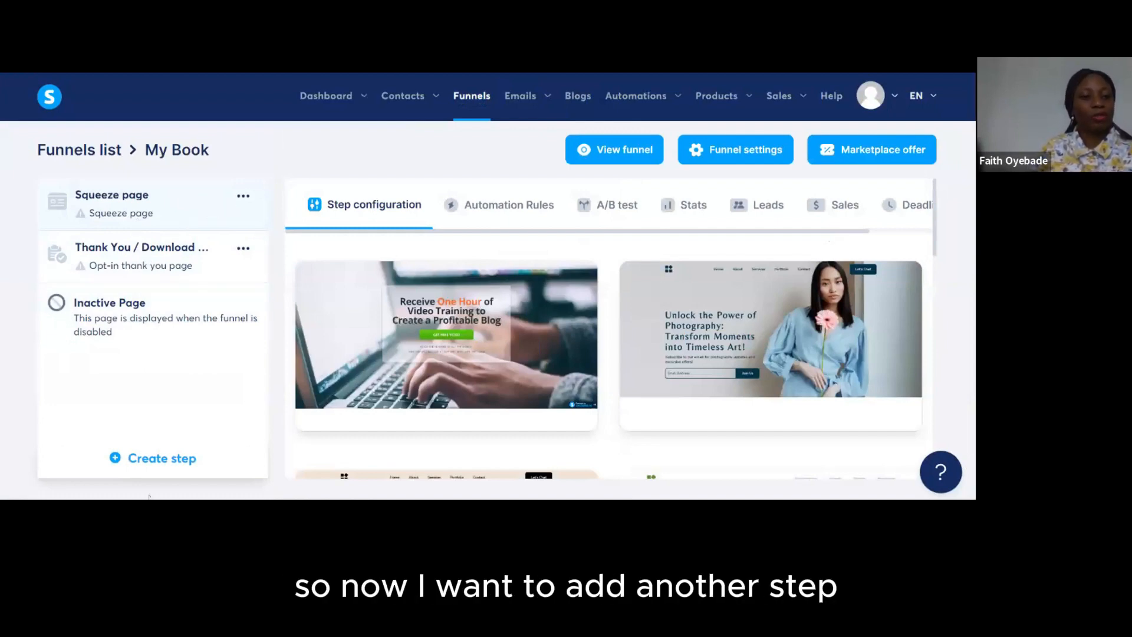
click(170, 467)
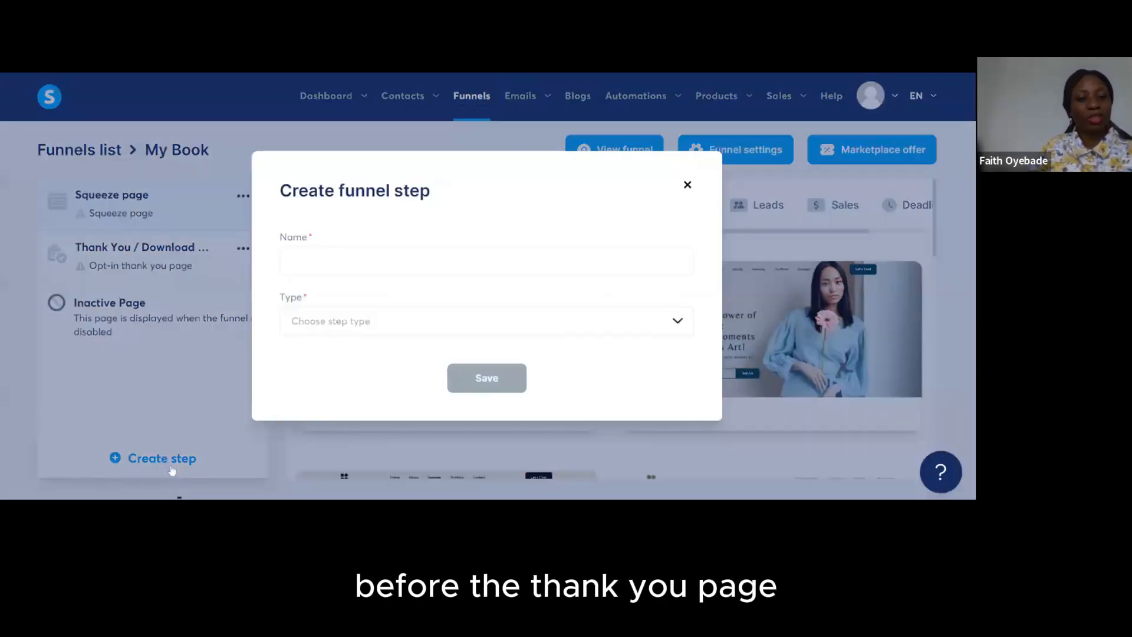
click(687, 186)
click(155, 460)
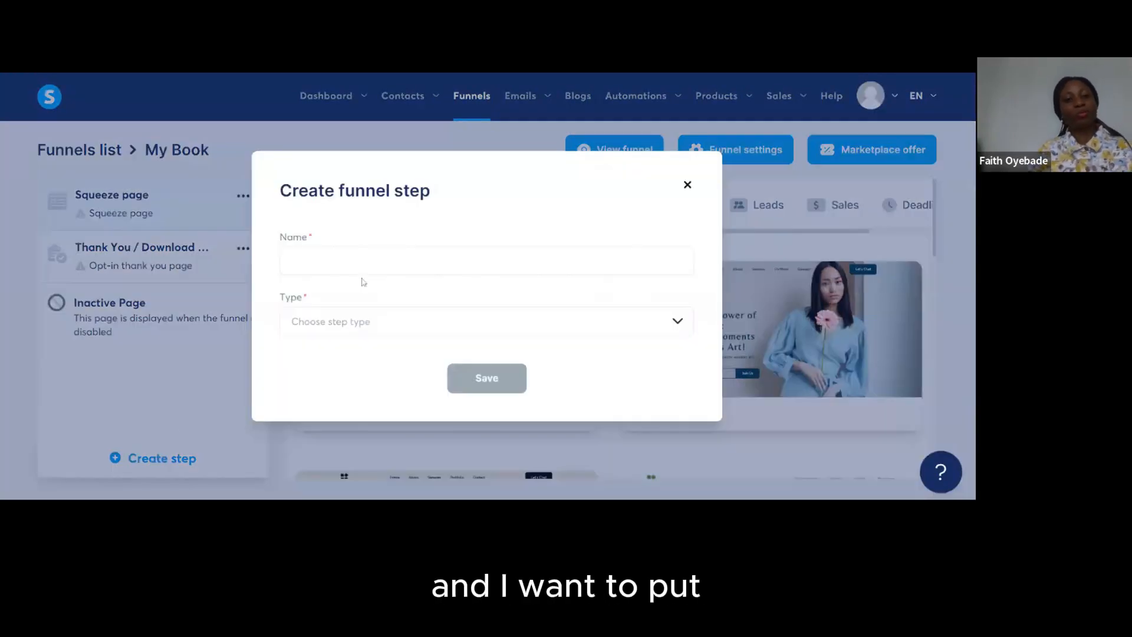
click(487, 260)
text(My Book)
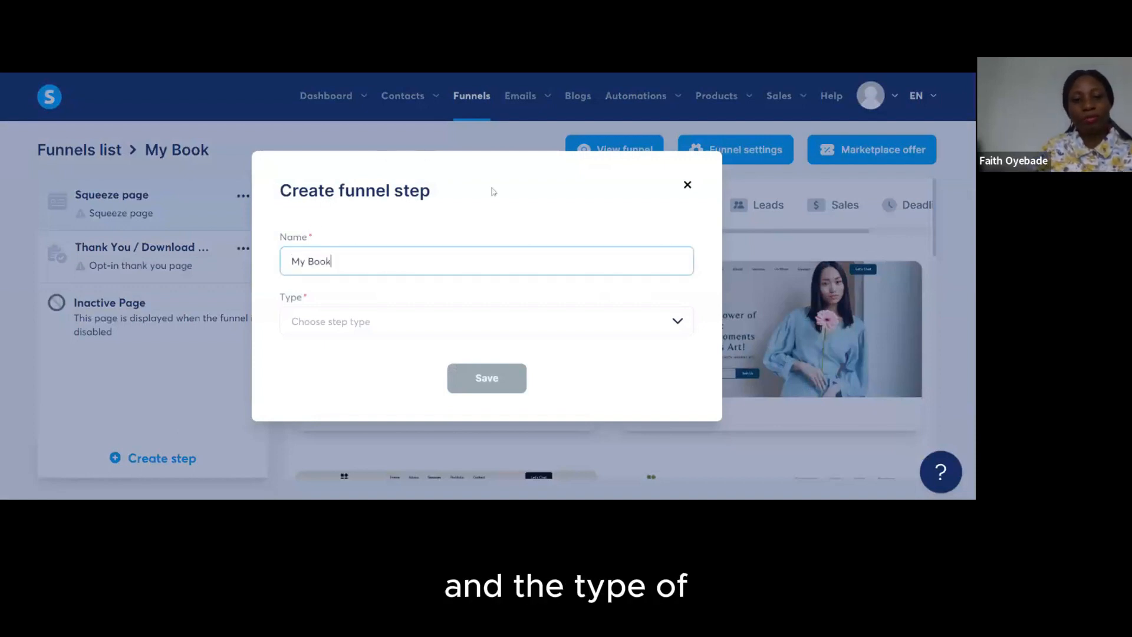
click(678, 327)
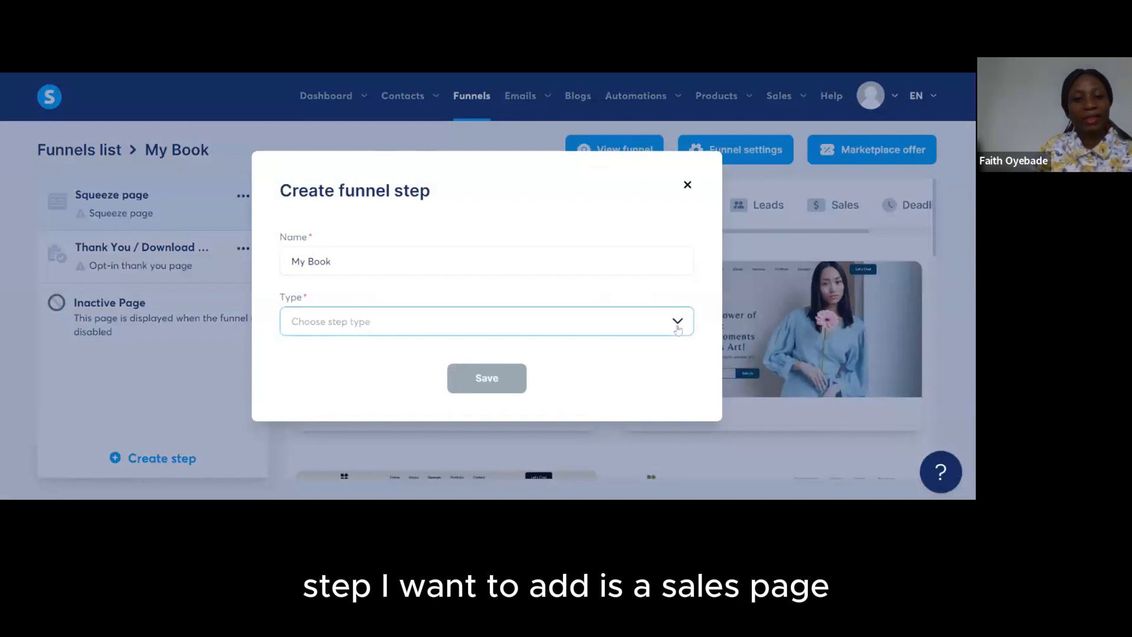
click(677, 329)
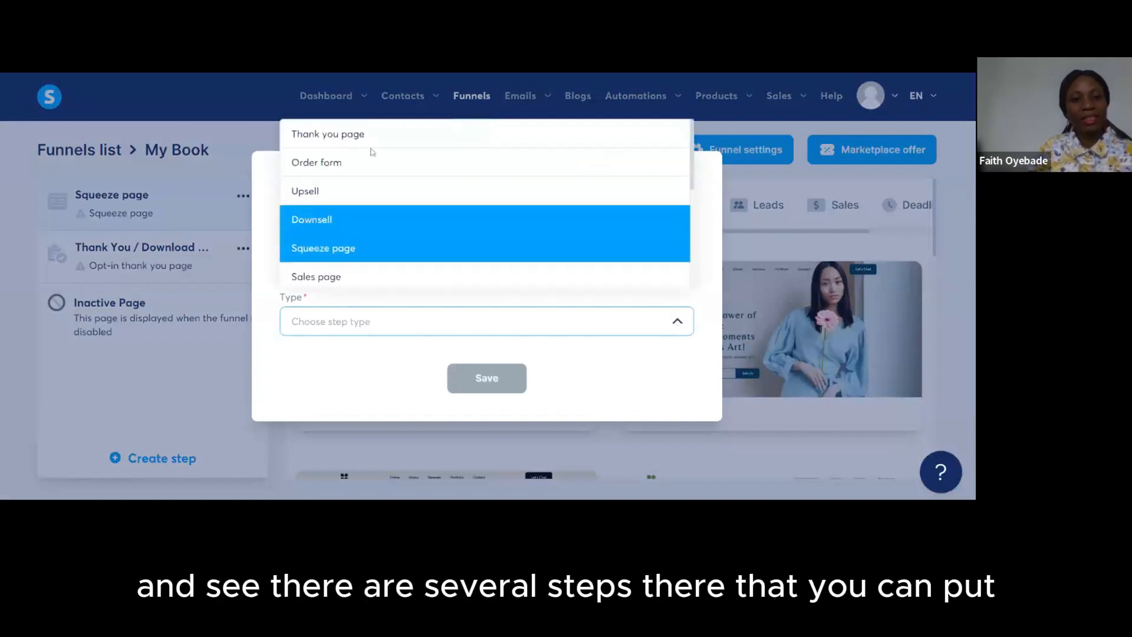
click(359, 275)
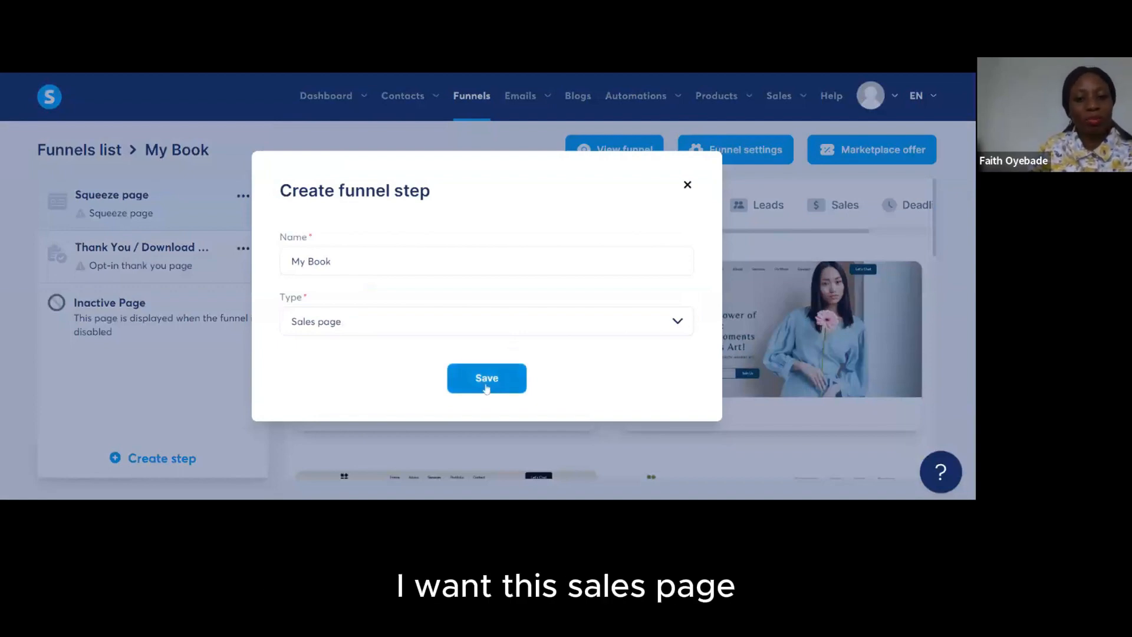
click(486, 382)
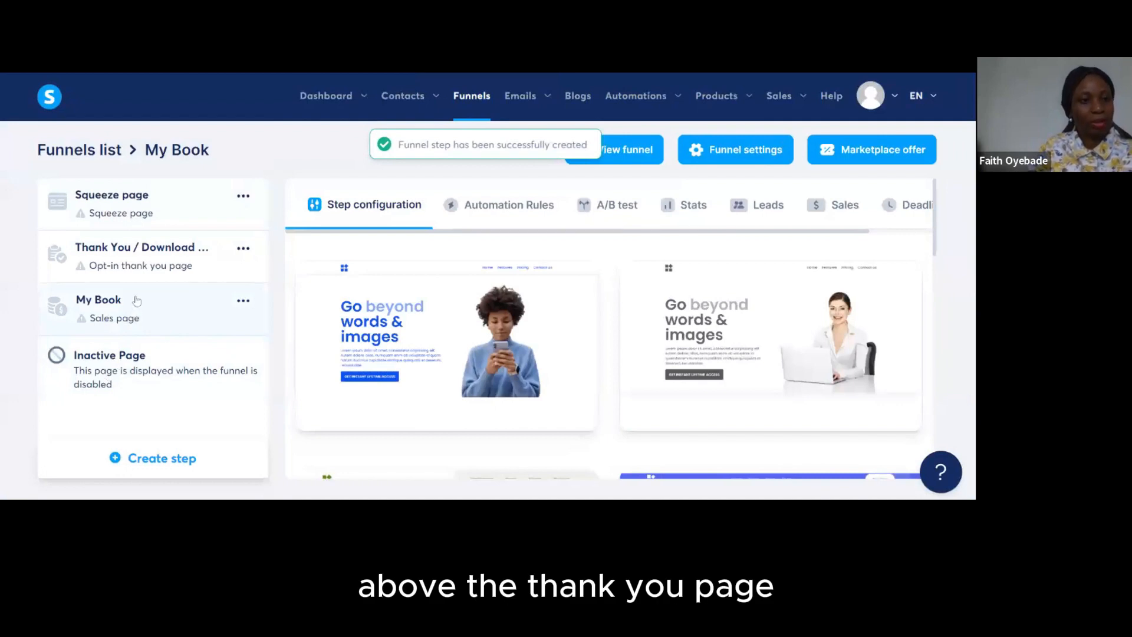
drag(133, 300, 141, 263)
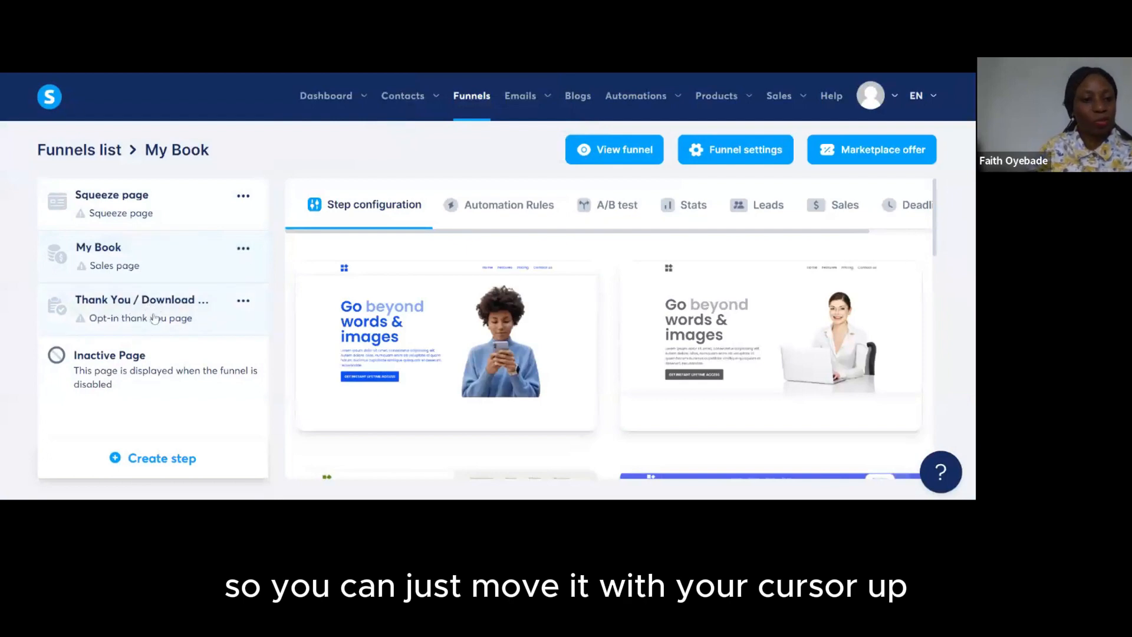
Browse the template gallery of the Squeeze page step page by page to find the blank template.
click(172, 212)
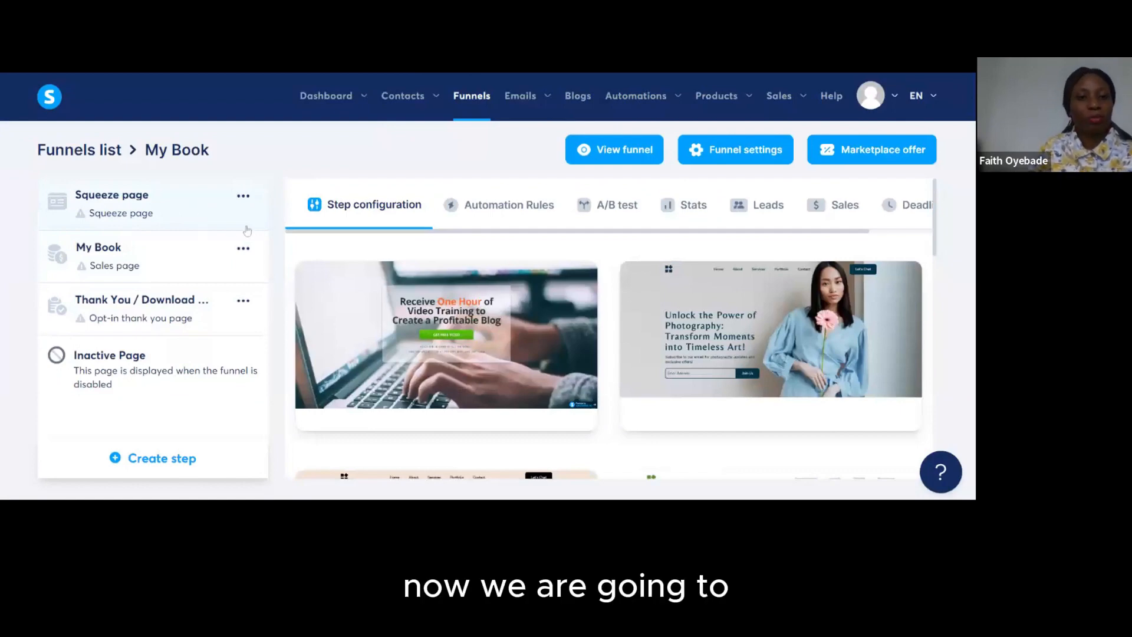
mouse_move(733, 347)
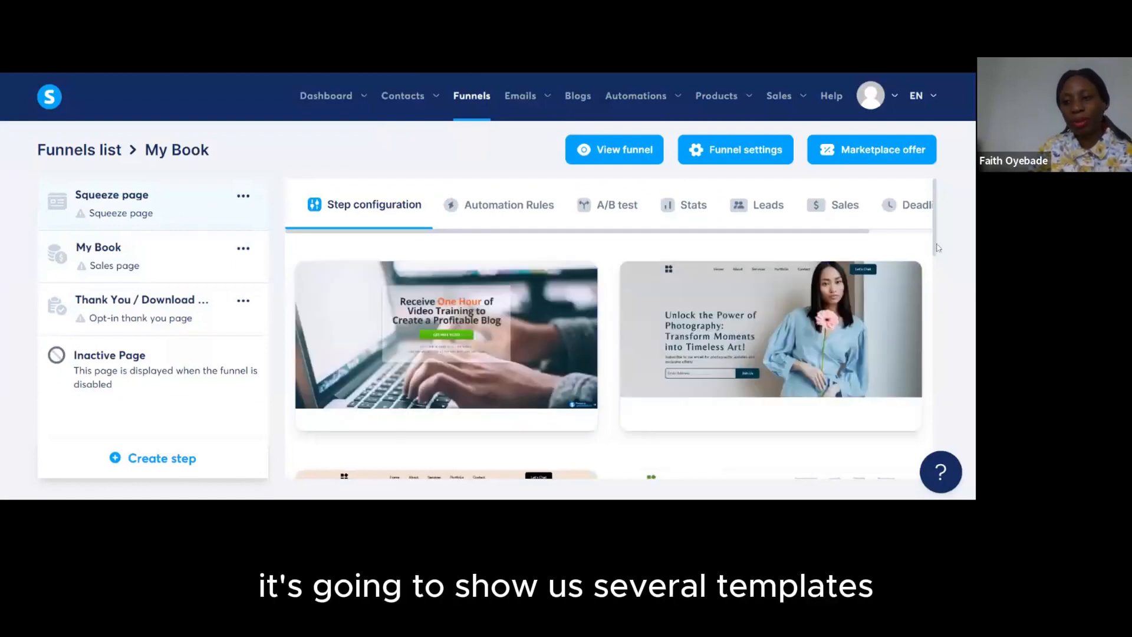
drag(936, 246, 950, 473)
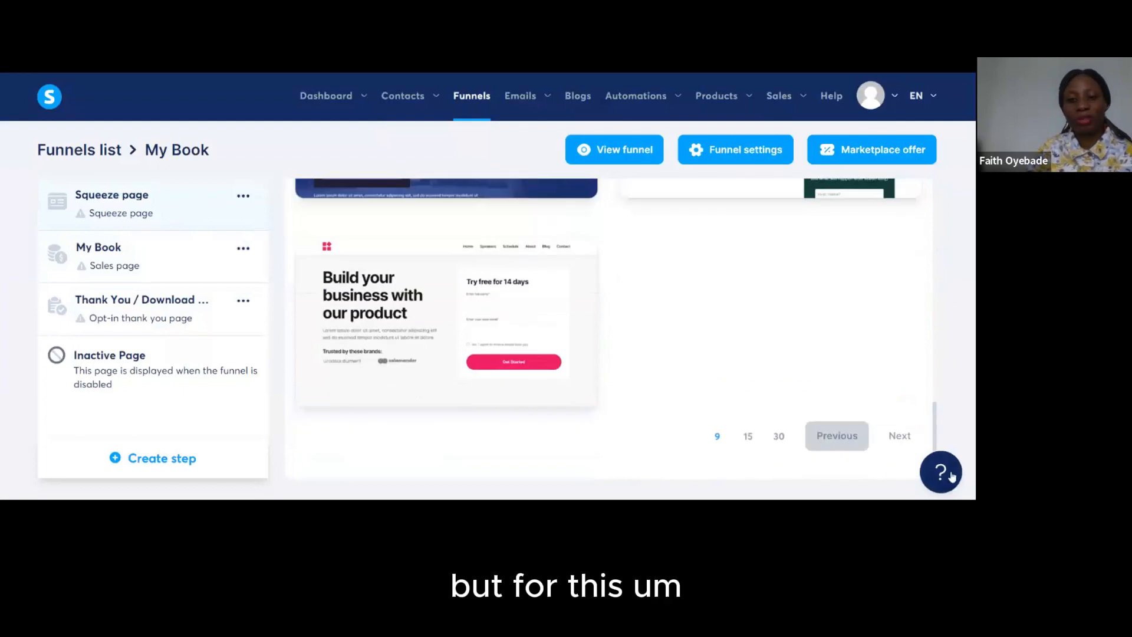
click(897, 444)
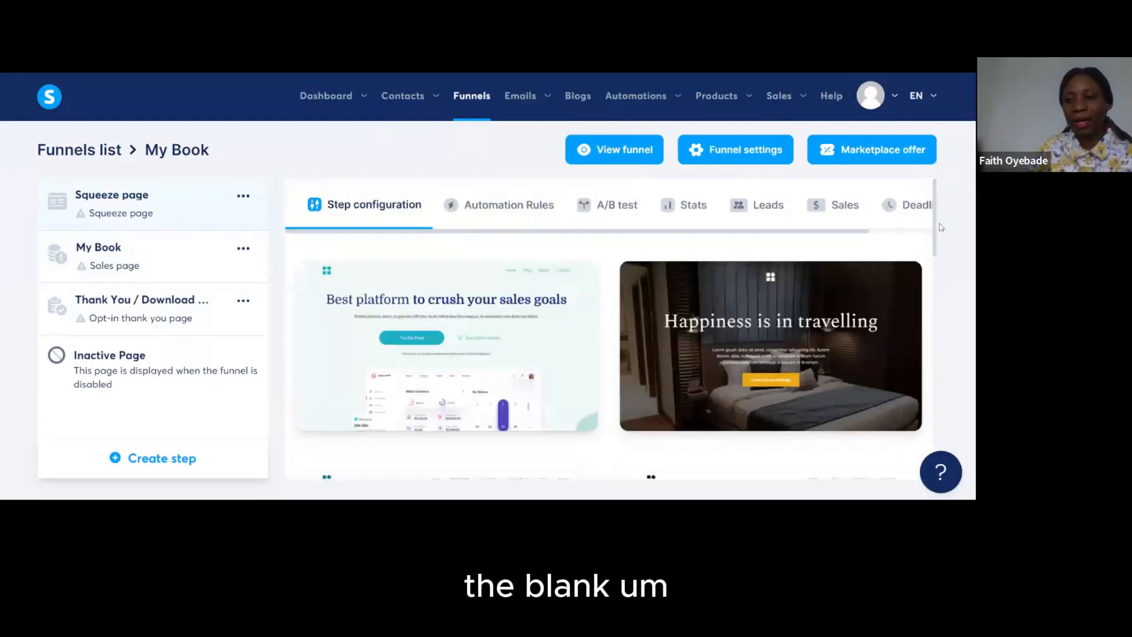
drag(938, 235, 952, 472)
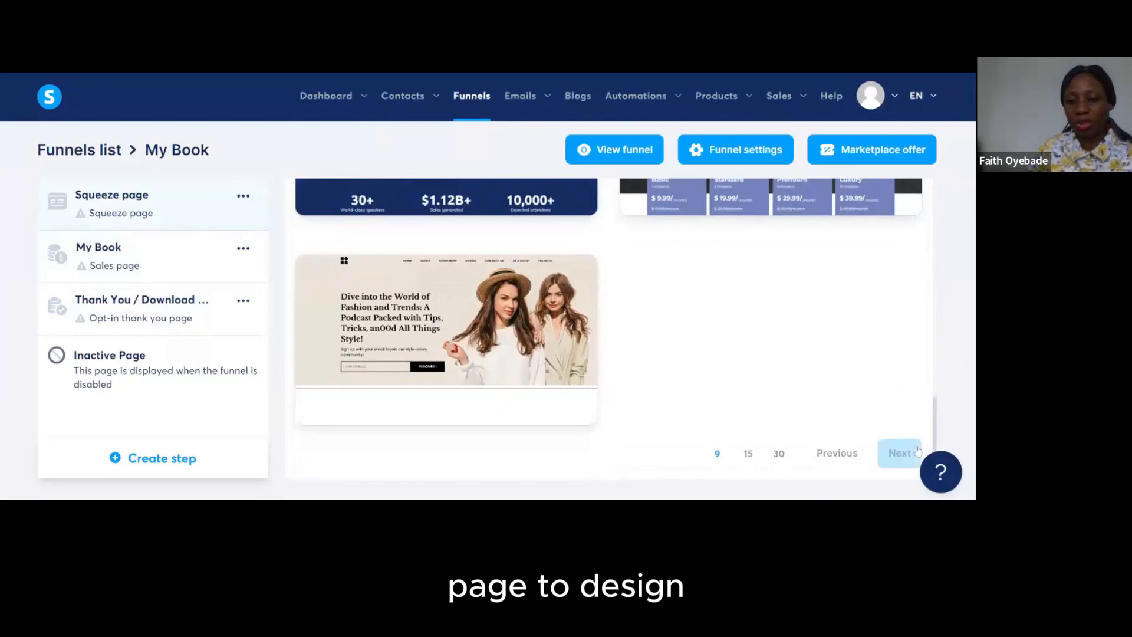
click(908, 455)
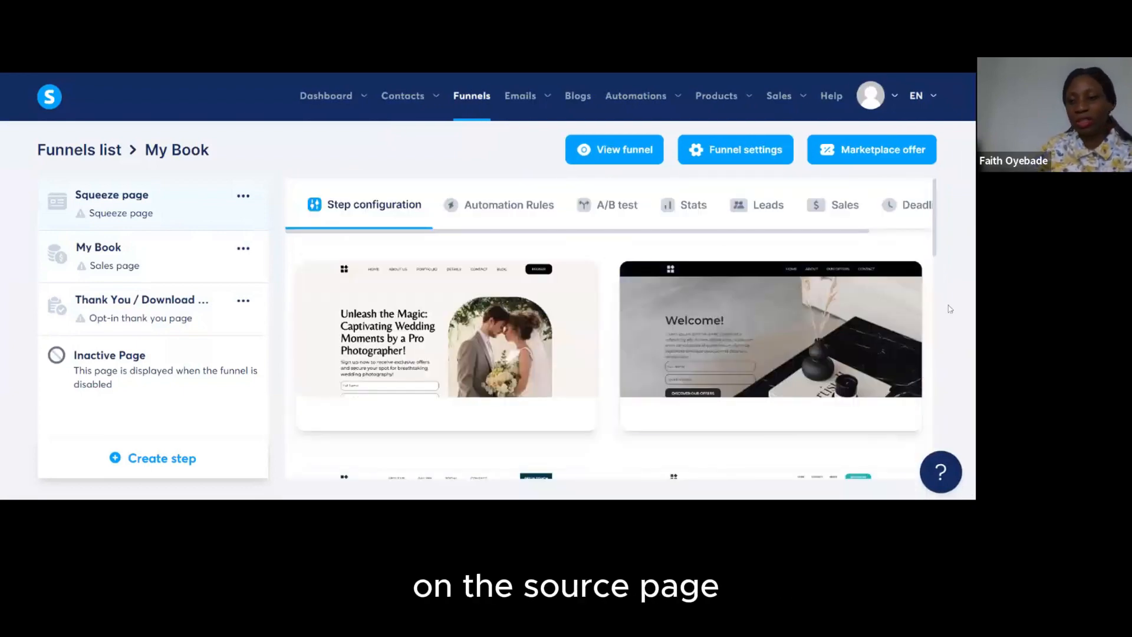
drag(935, 249, 943, 475)
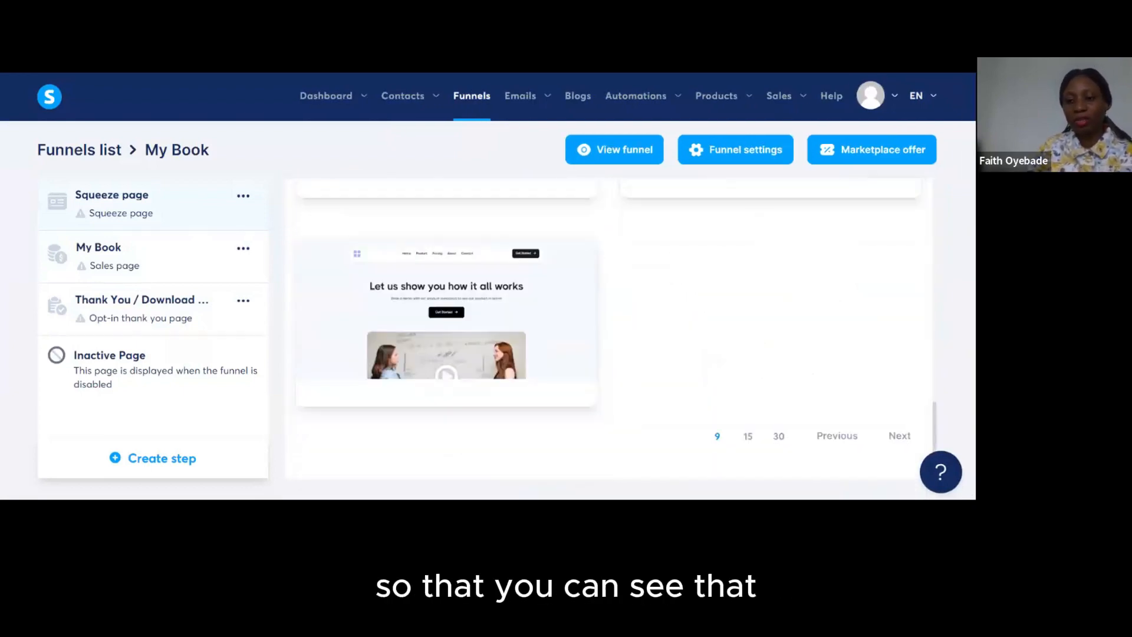
click(885, 446)
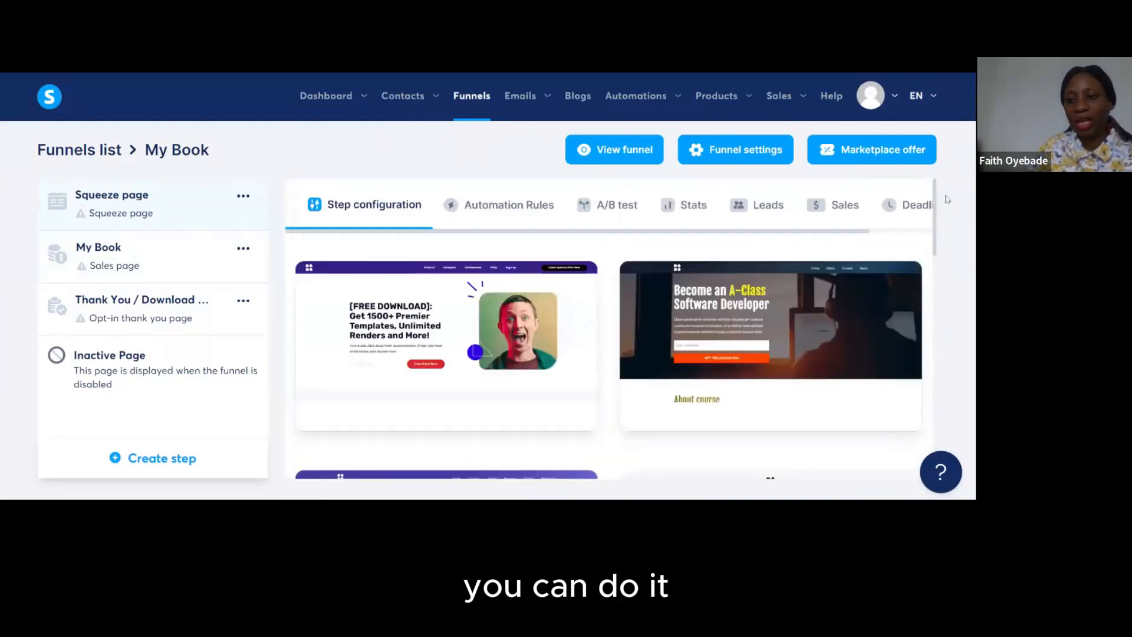
drag(938, 215, 943, 475)
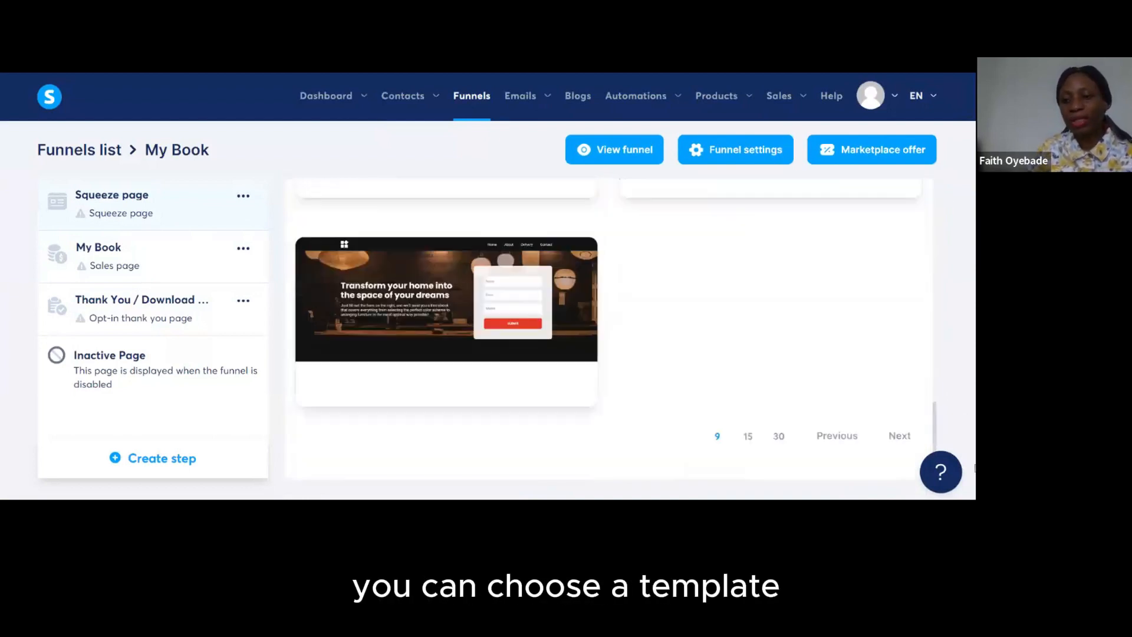
click(904, 436)
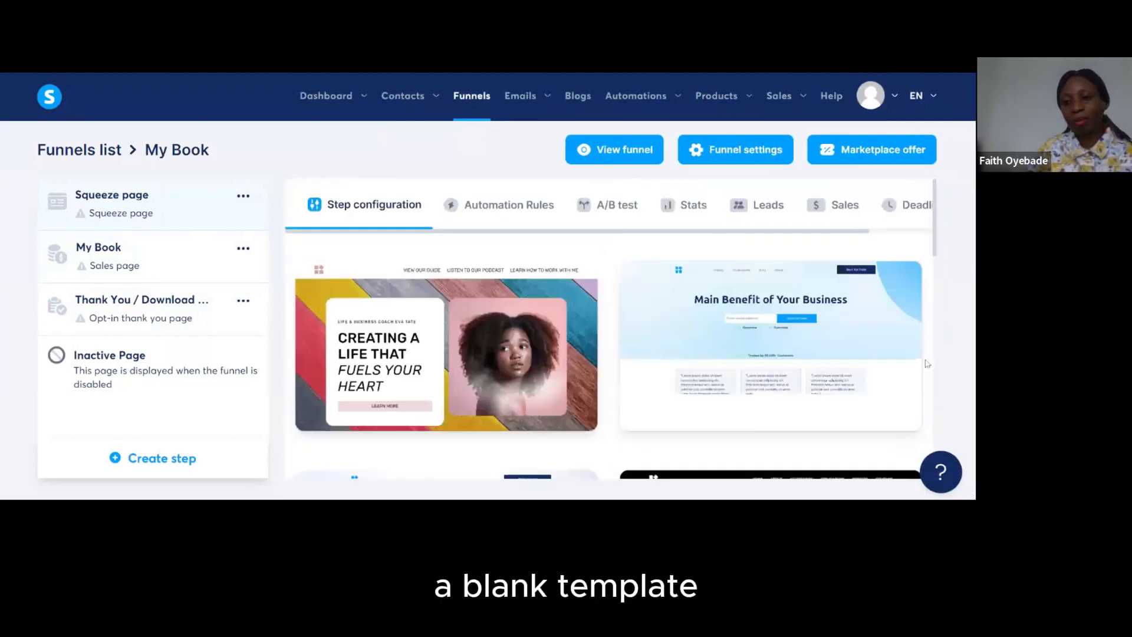
drag(935, 231, 939, 462)
click(899, 436)
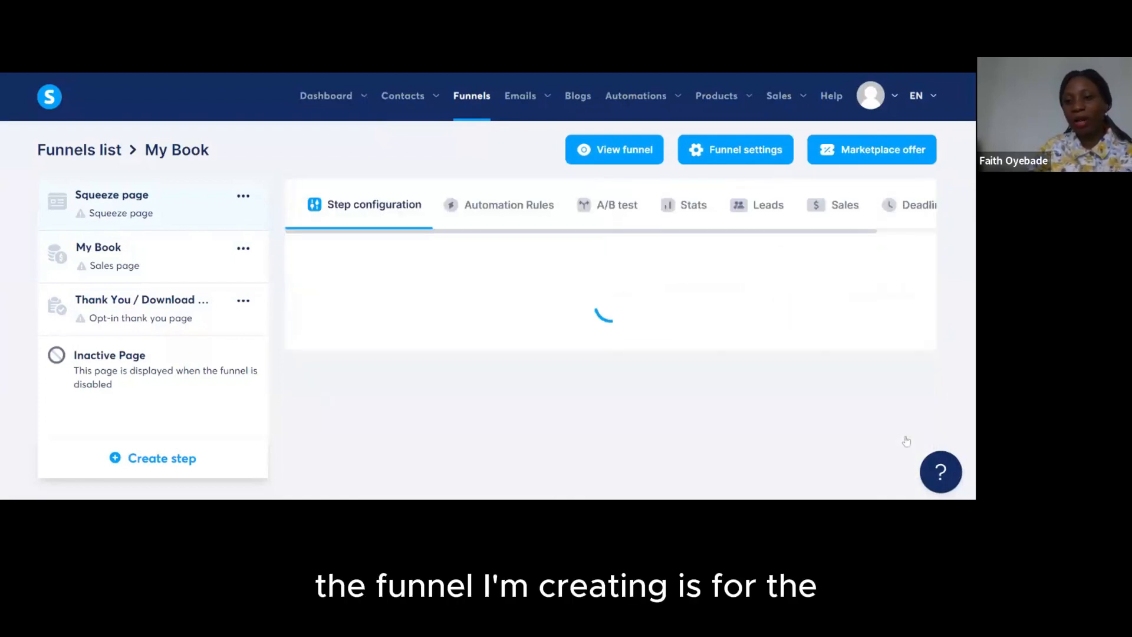
drag(934, 227, 937, 448)
click(899, 435)
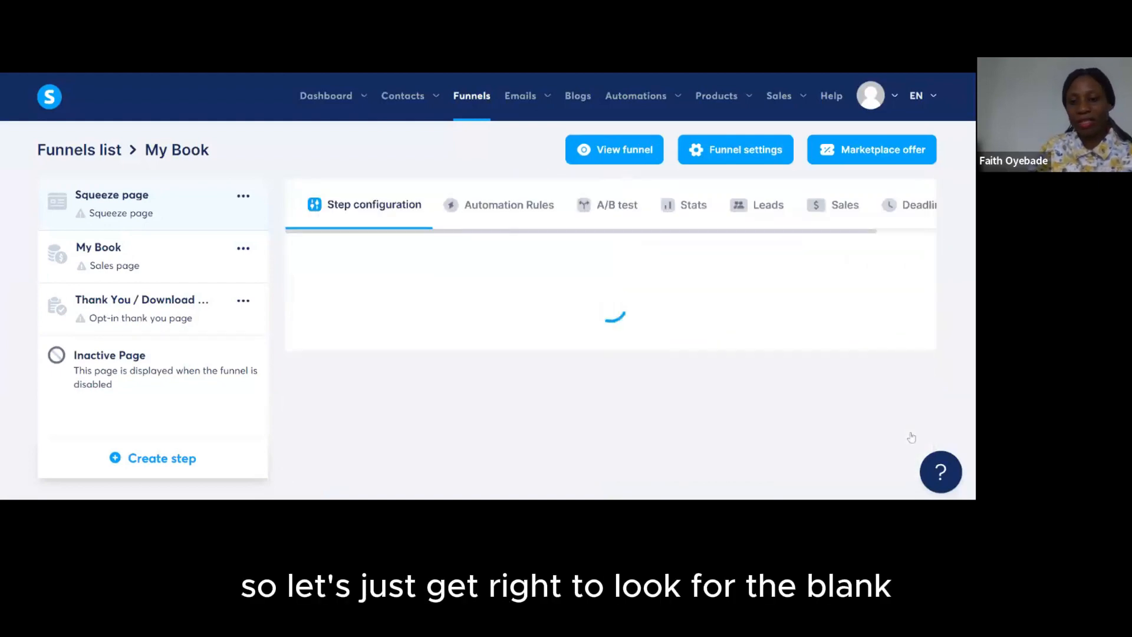
drag(936, 222, 974, 457)
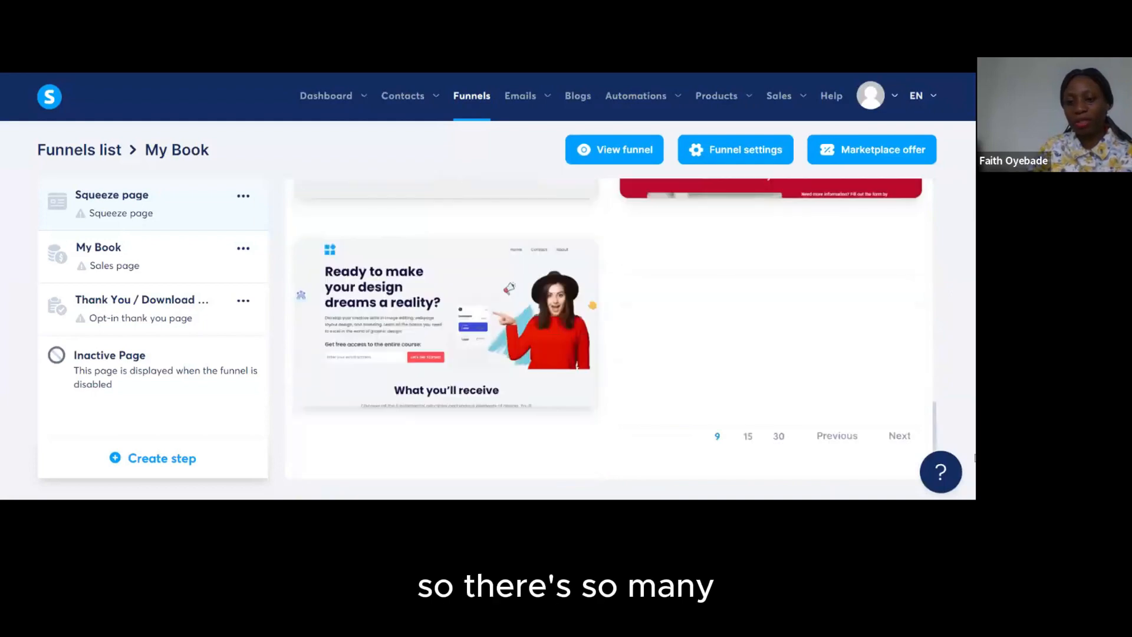
click(899, 436)
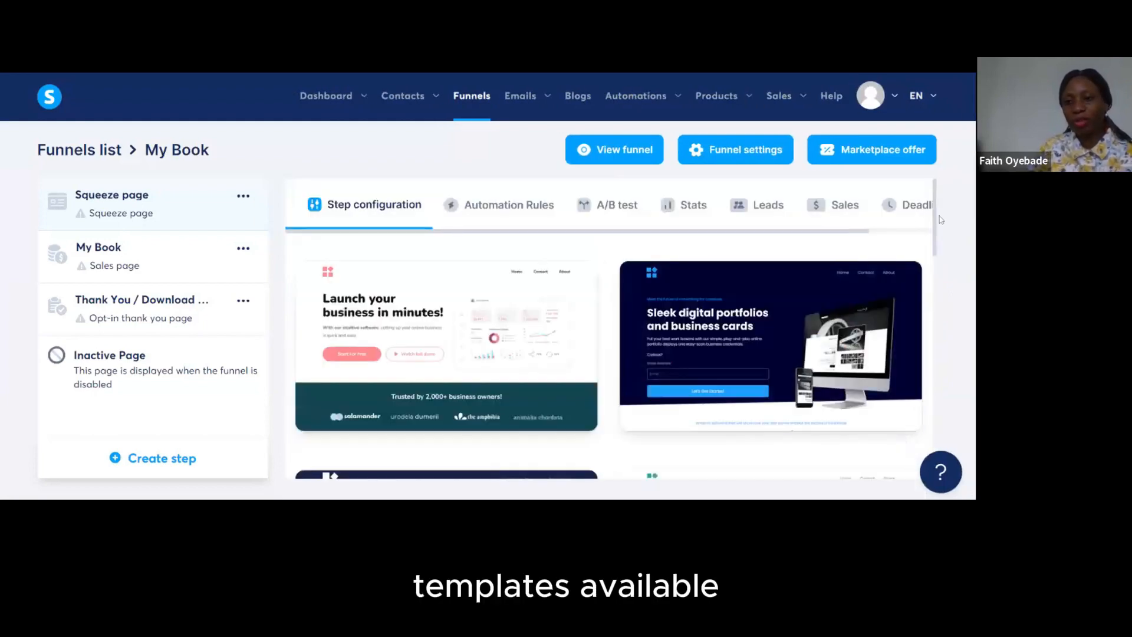
drag(937, 227, 948, 441)
click(908, 434)
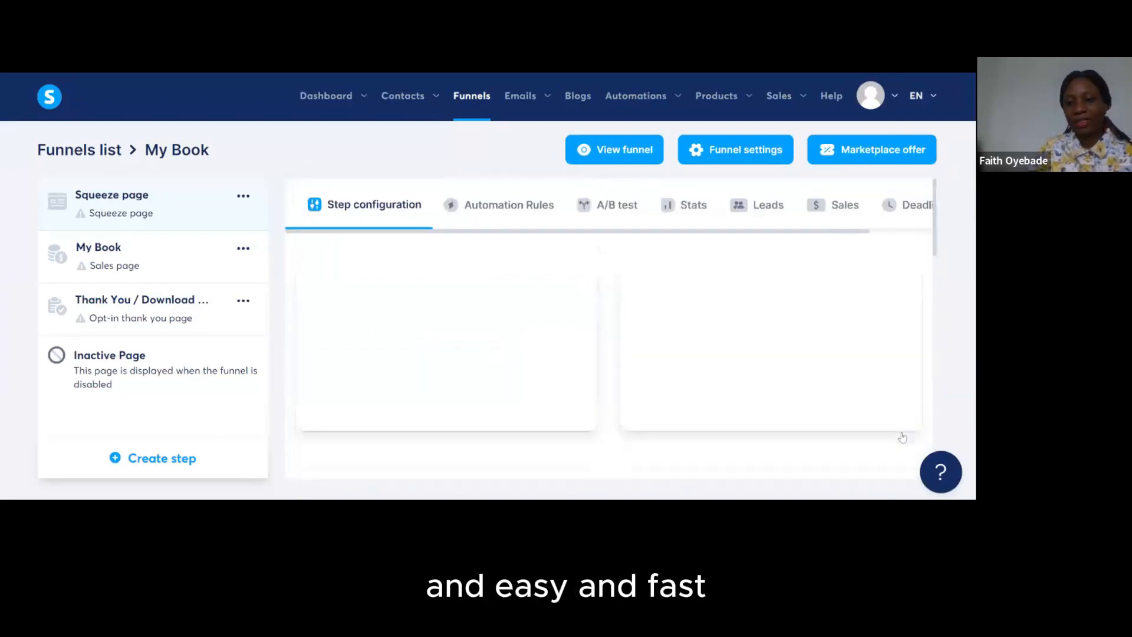
drag(935, 224, 973, 470)
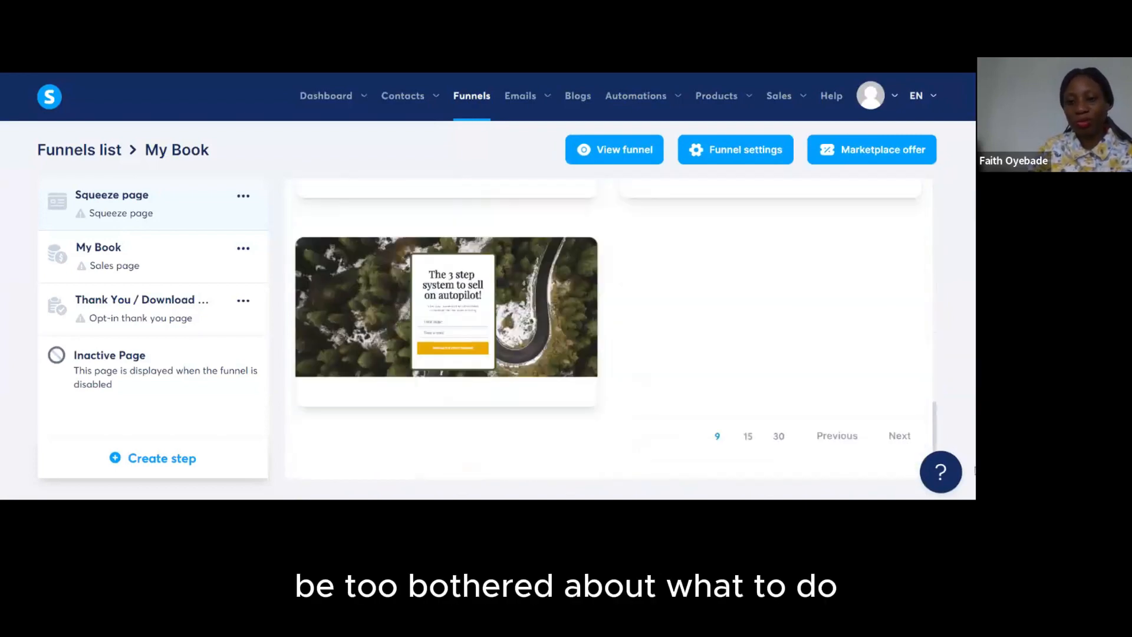
click(899, 435)
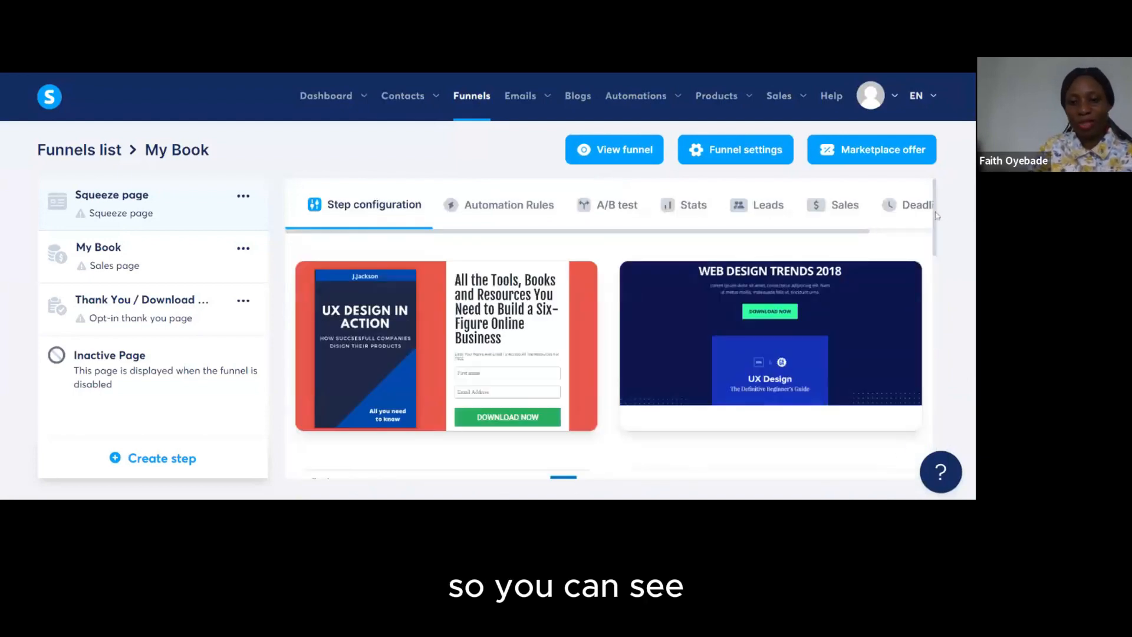
drag(935, 216, 973, 454)
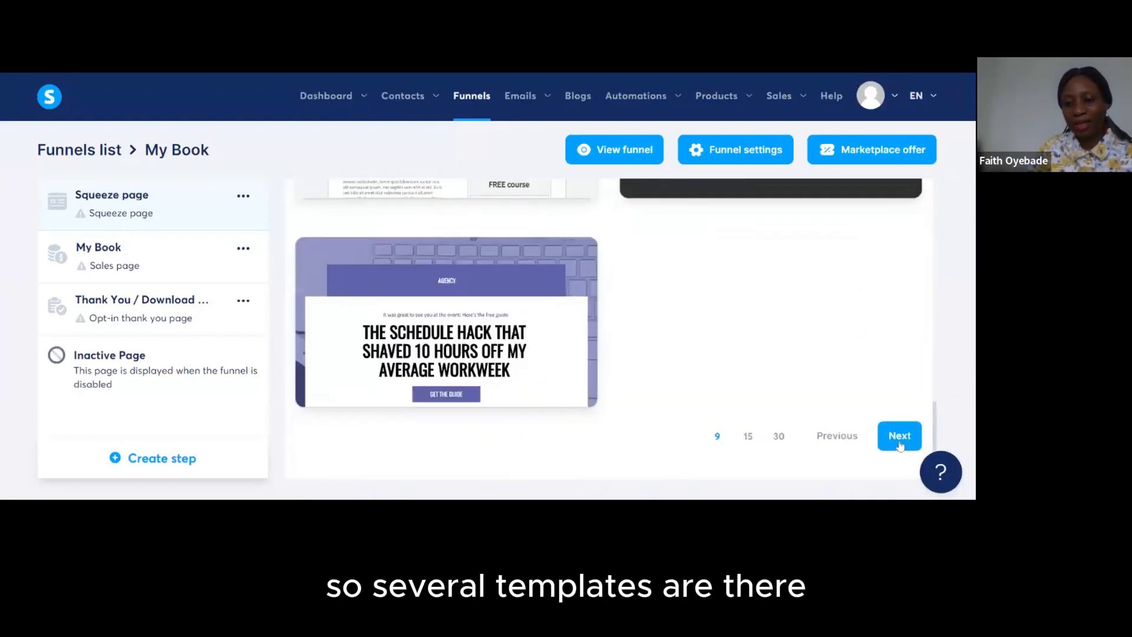
click(900, 443)
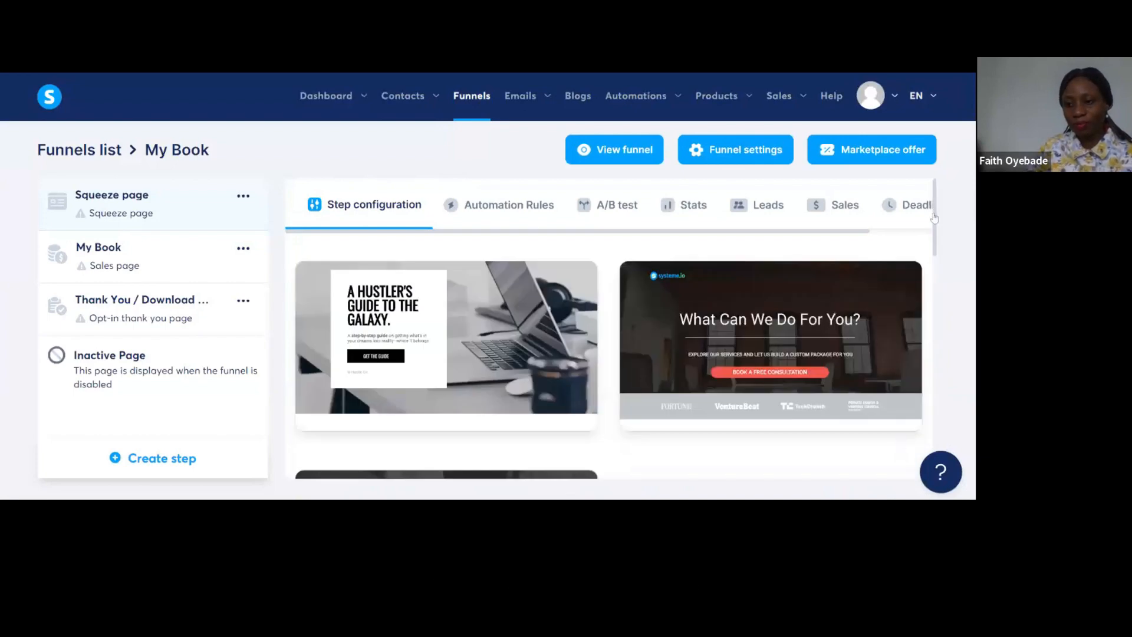
drag(936, 226, 947, 472)
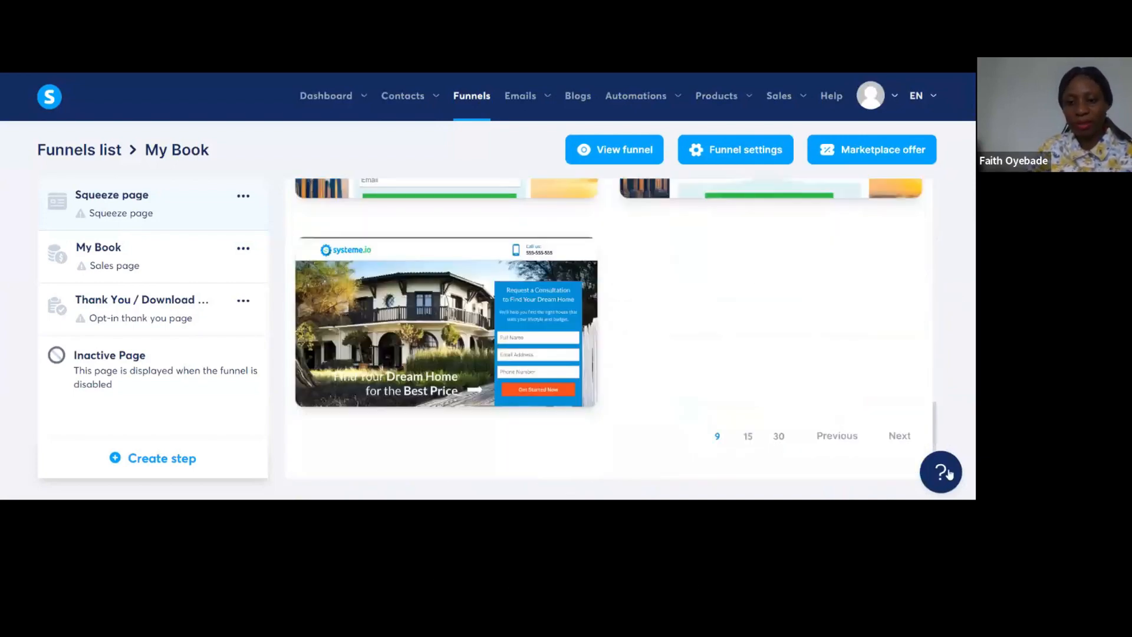
click(899, 436)
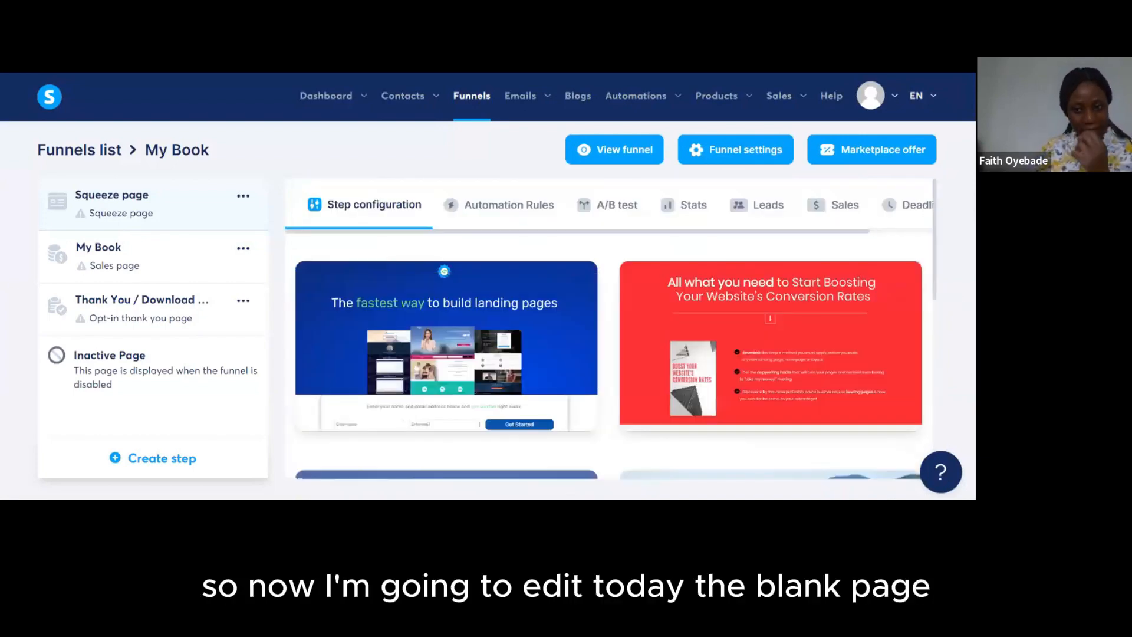
Apply the blank template to the Squeeze page step and open the page for editing.
drag(936, 227, 937, 383)
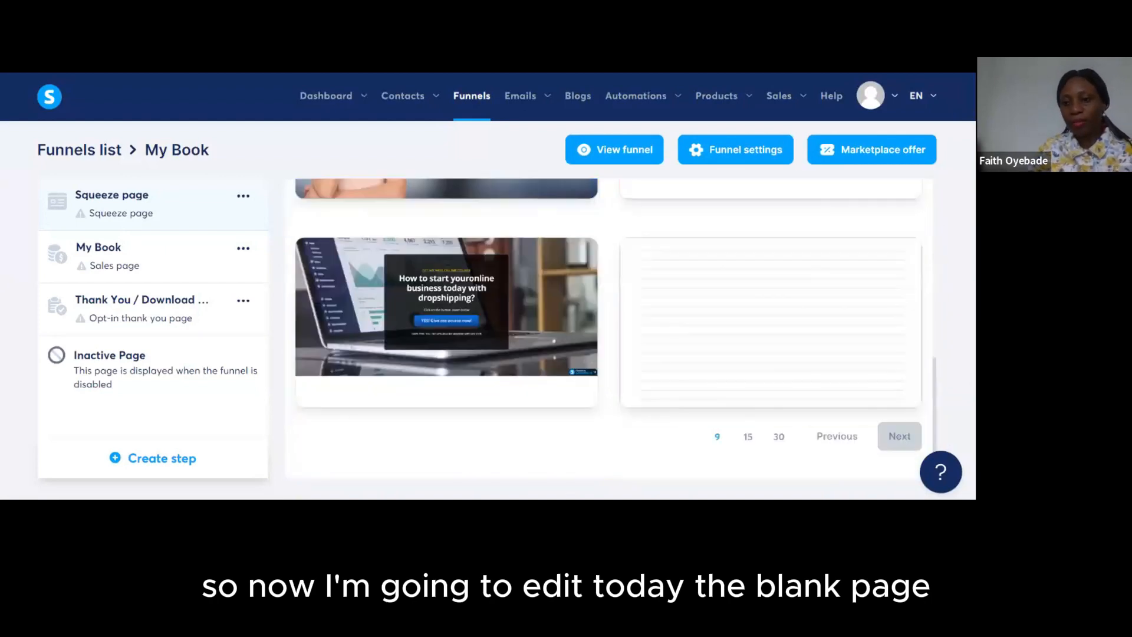
mouse_move(736, 334)
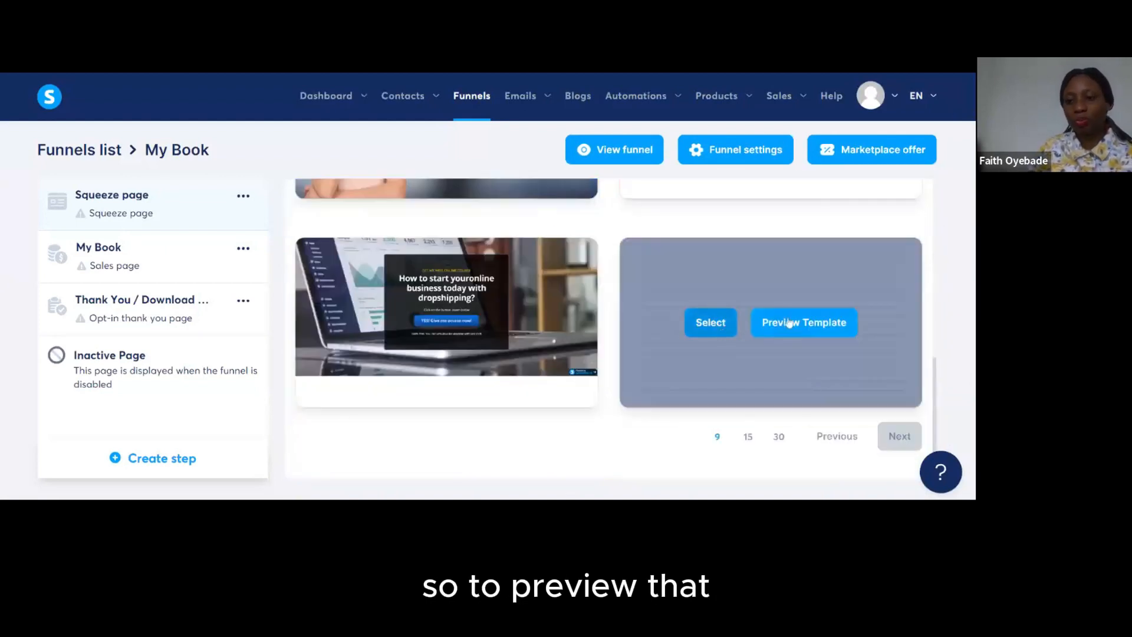
click(699, 329)
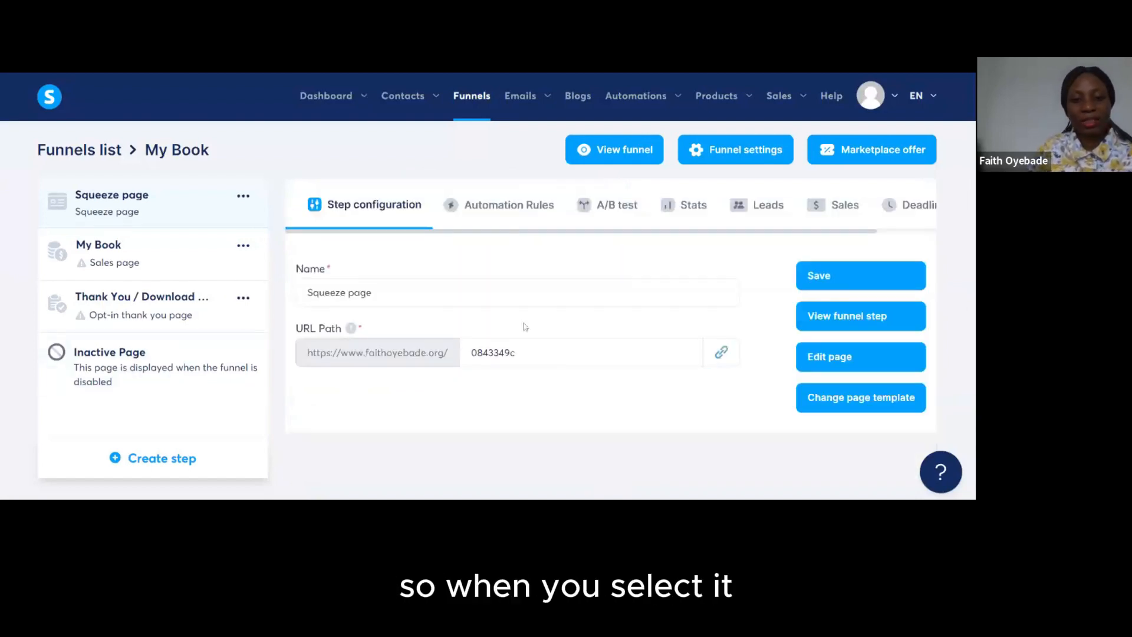
click(834, 361)
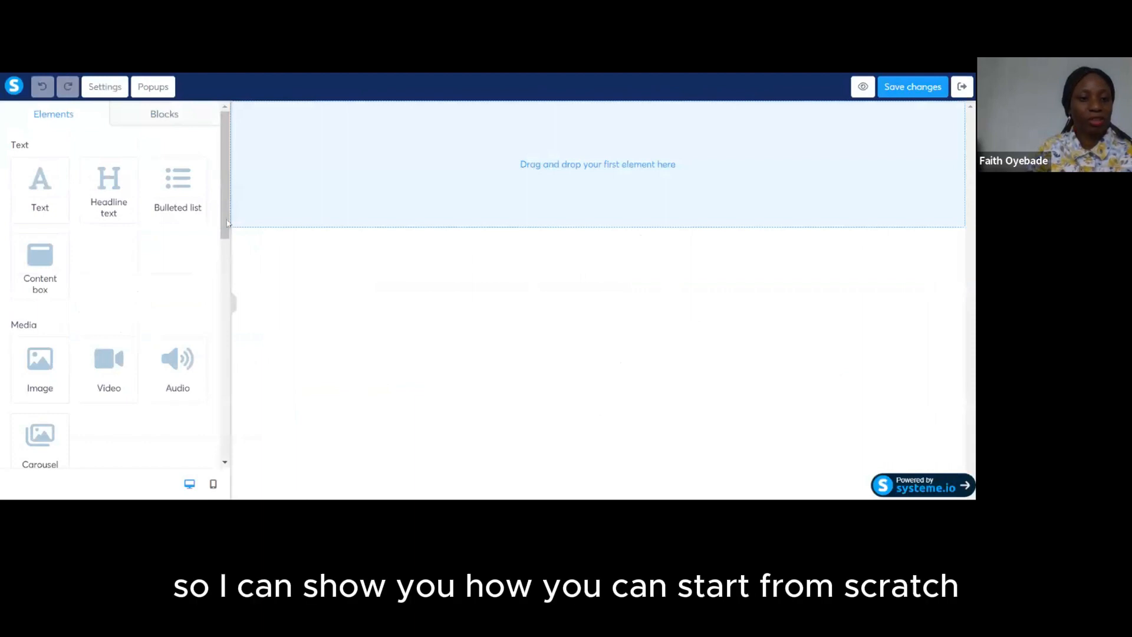
Add three stacked sections to the blank squeeze page.
drag(227, 225, 229, 365)
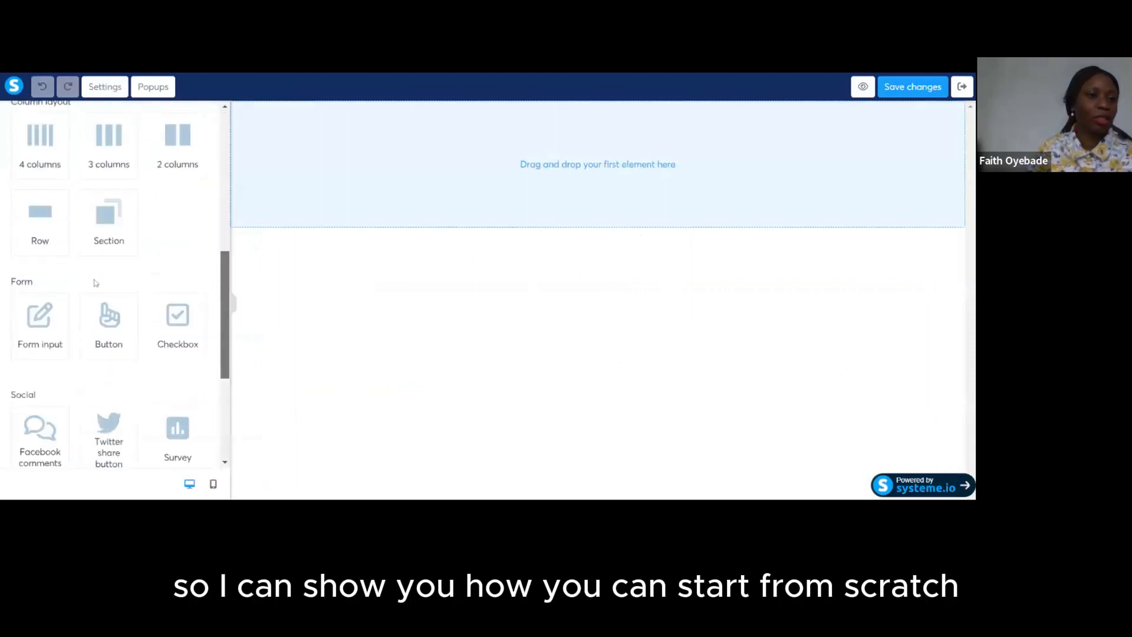
drag(99, 238, 590, 153)
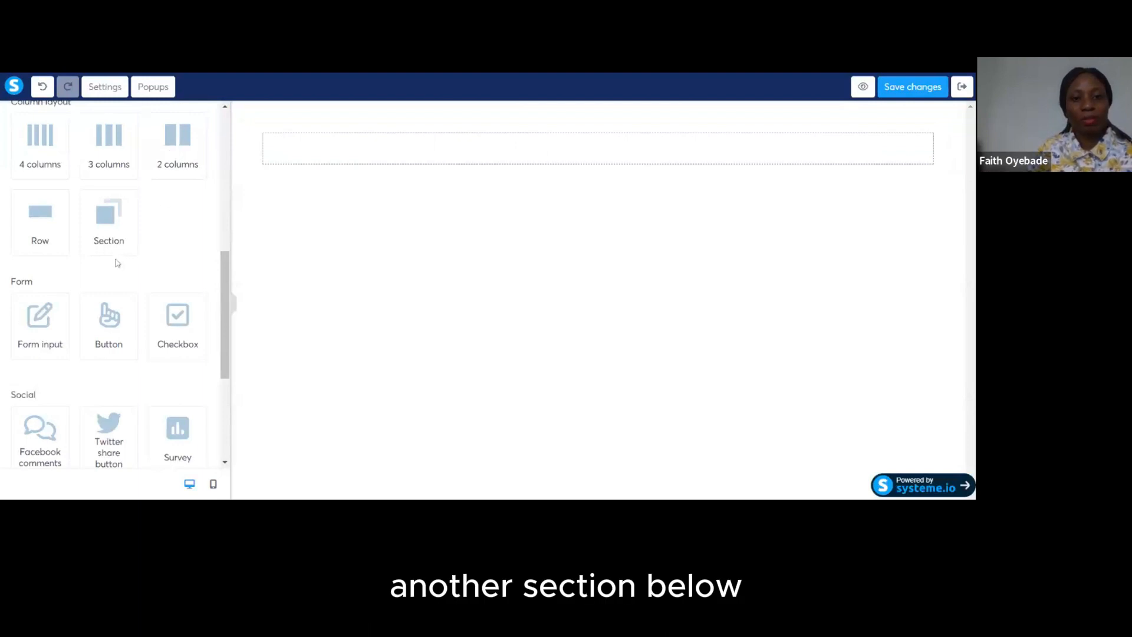
drag(116, 247, 387, 236)
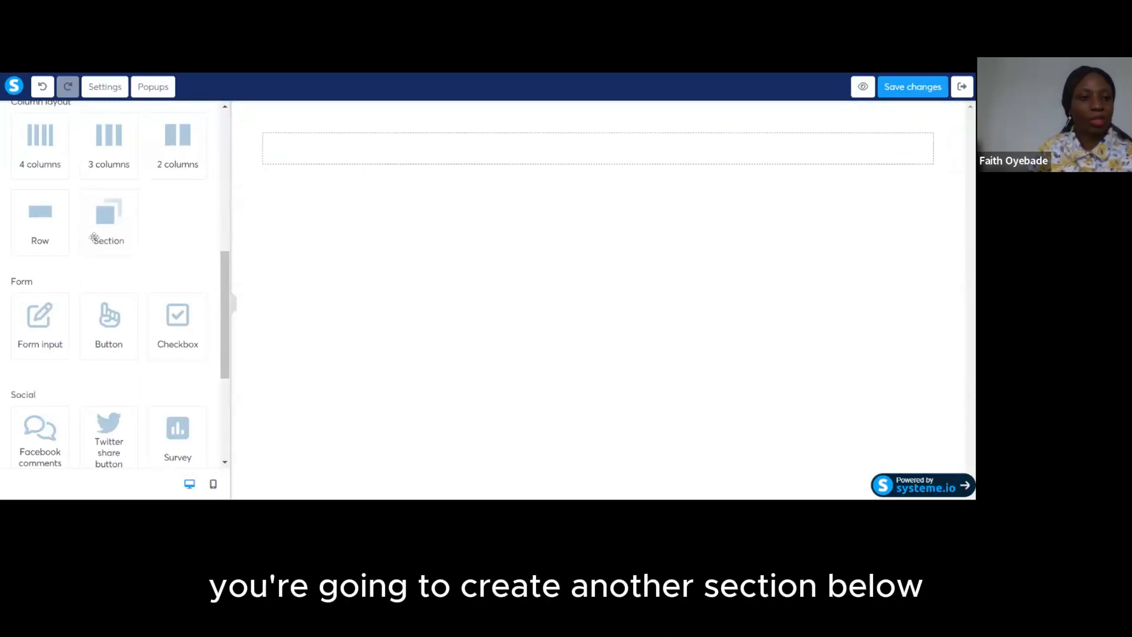
drag(105, 232, 515, 204)
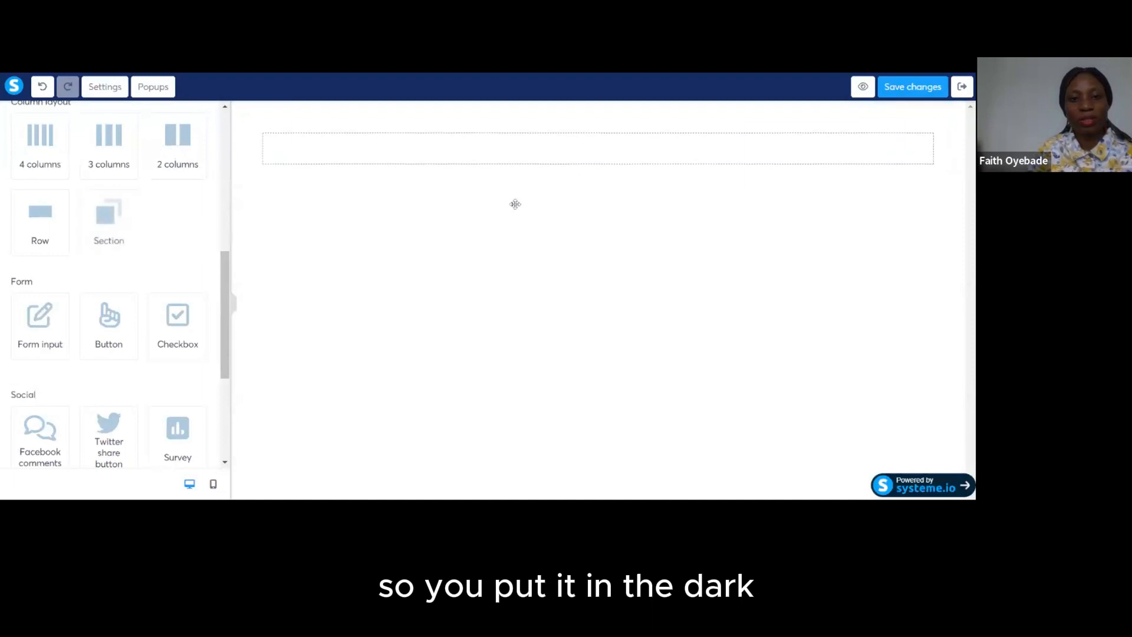
drag(84, 239, 457, 199)
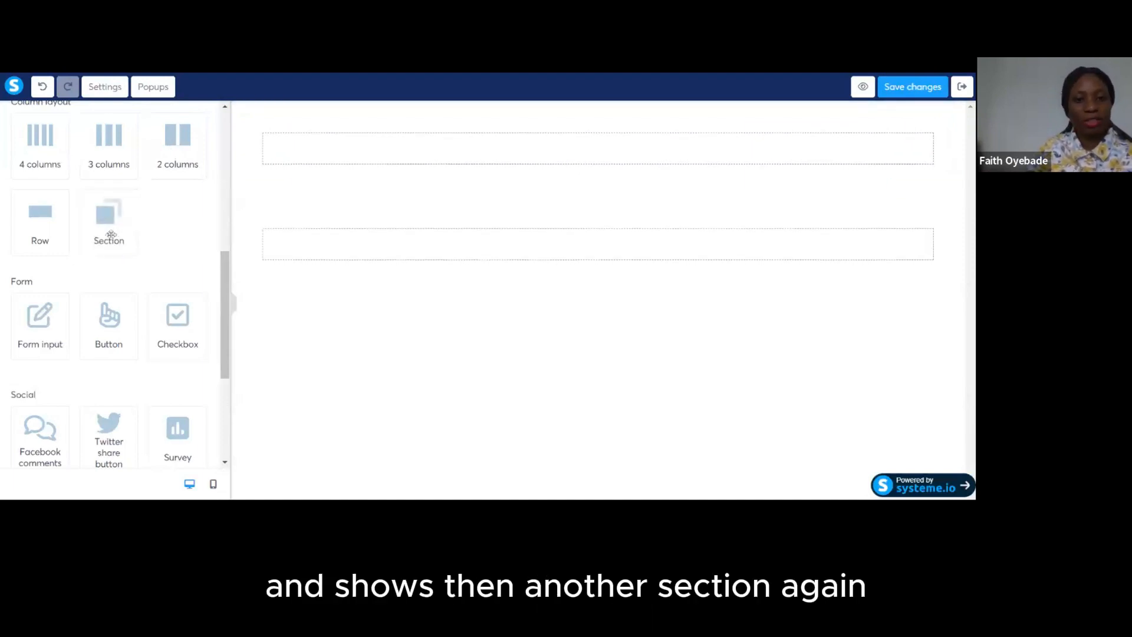
drag(111, 234, 413, 200)
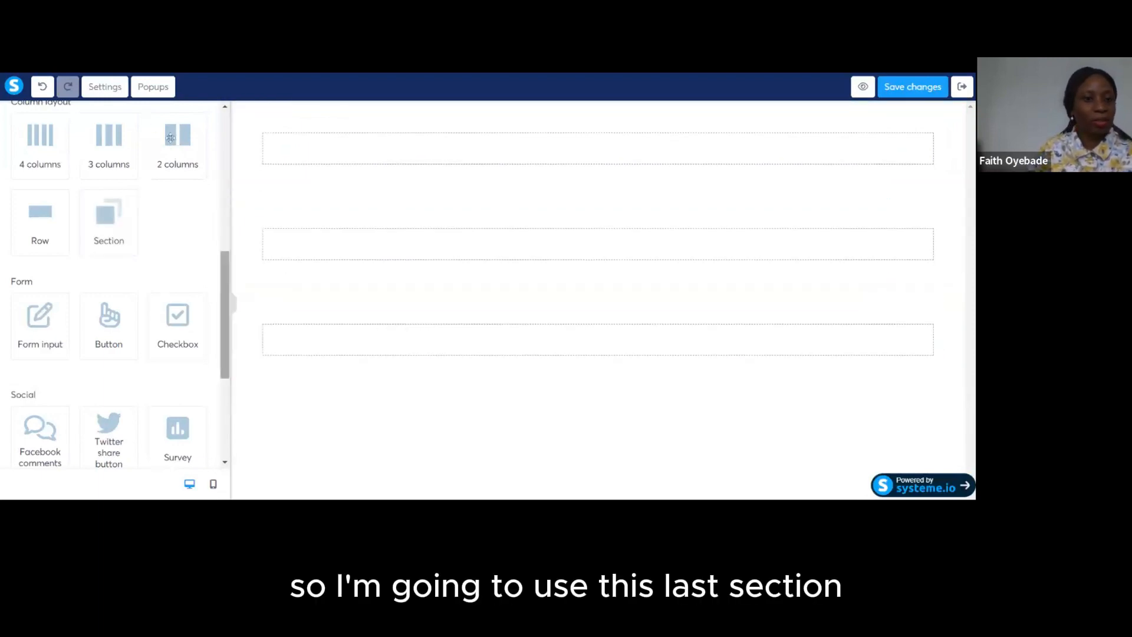
Place a two-column layout in the last section and a headline text element in the first section.
drag(171, 138, 177, 142)
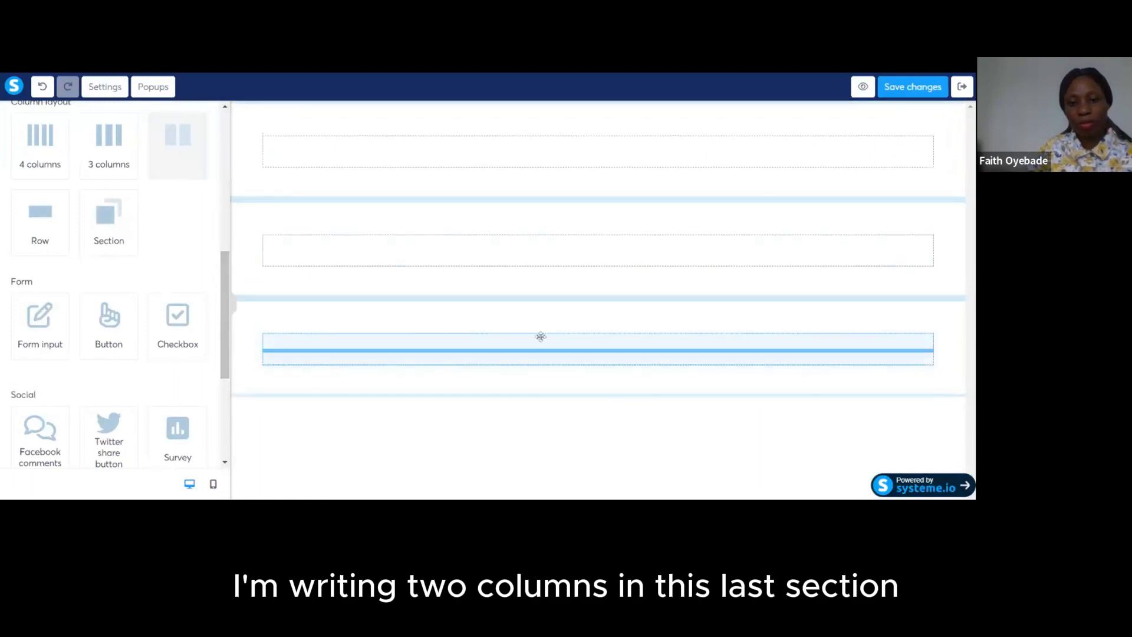
drag(541, 336, 539, 339)
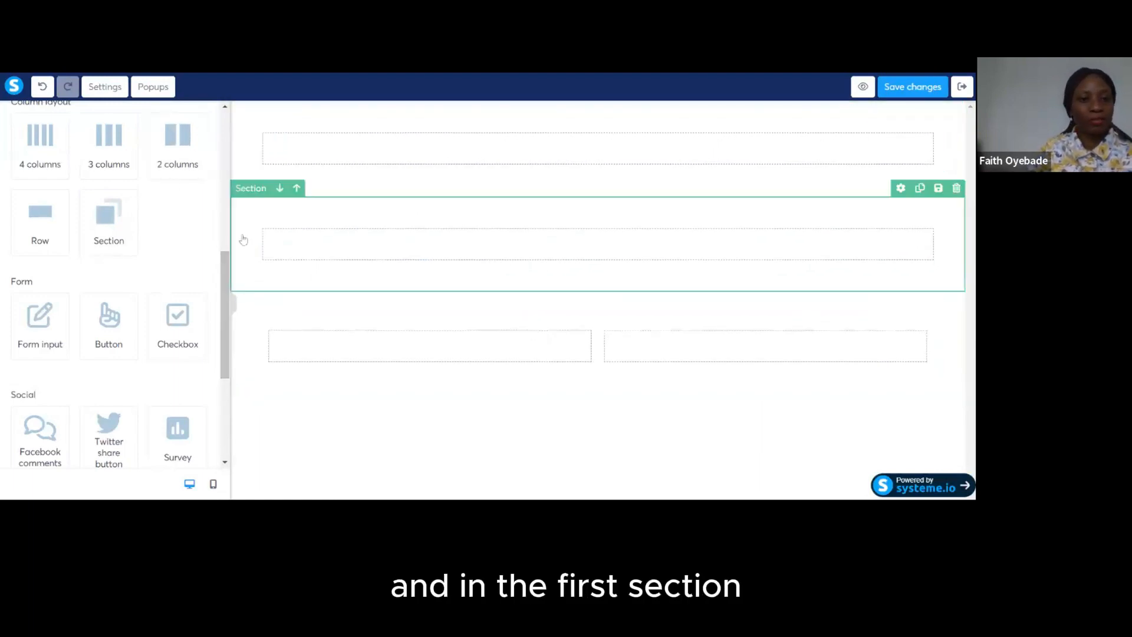
scroll(172, 136, up, 7)
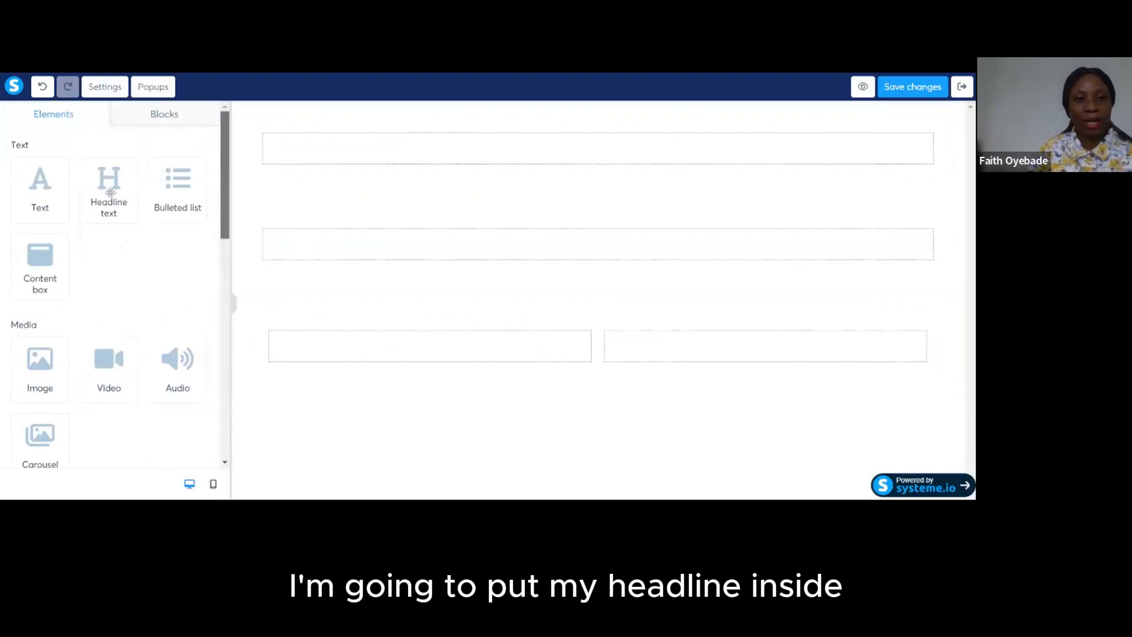
drag(111, 192, 551, 147)
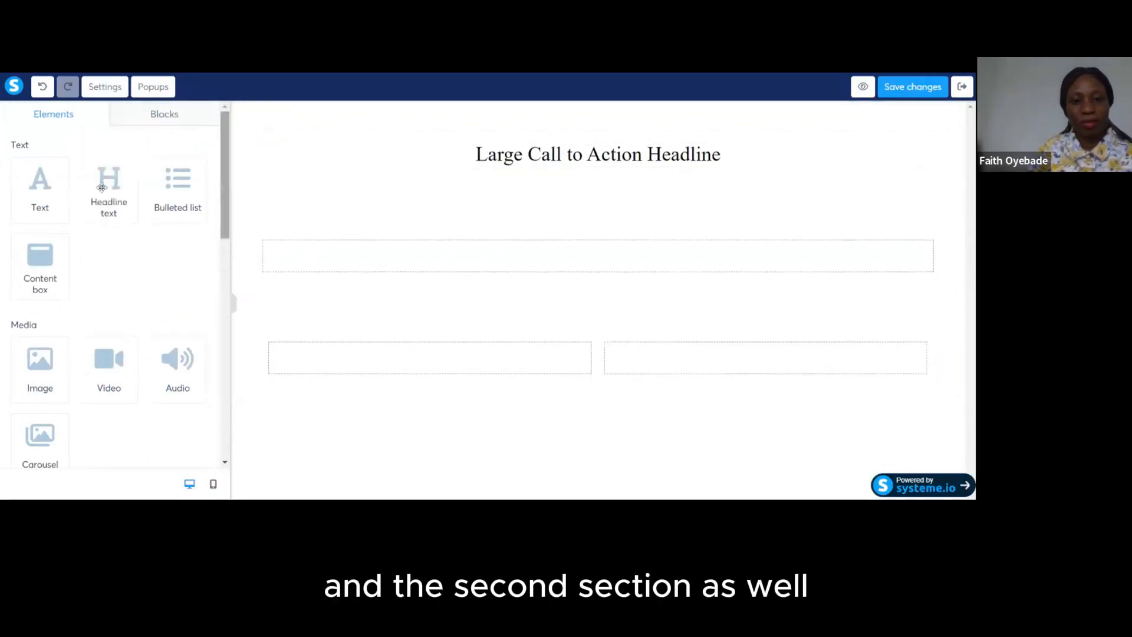
Add a headline text element to the second section and change the first section's headline to "Launch Into Greatness".
drag(101, 188, 596, 257)
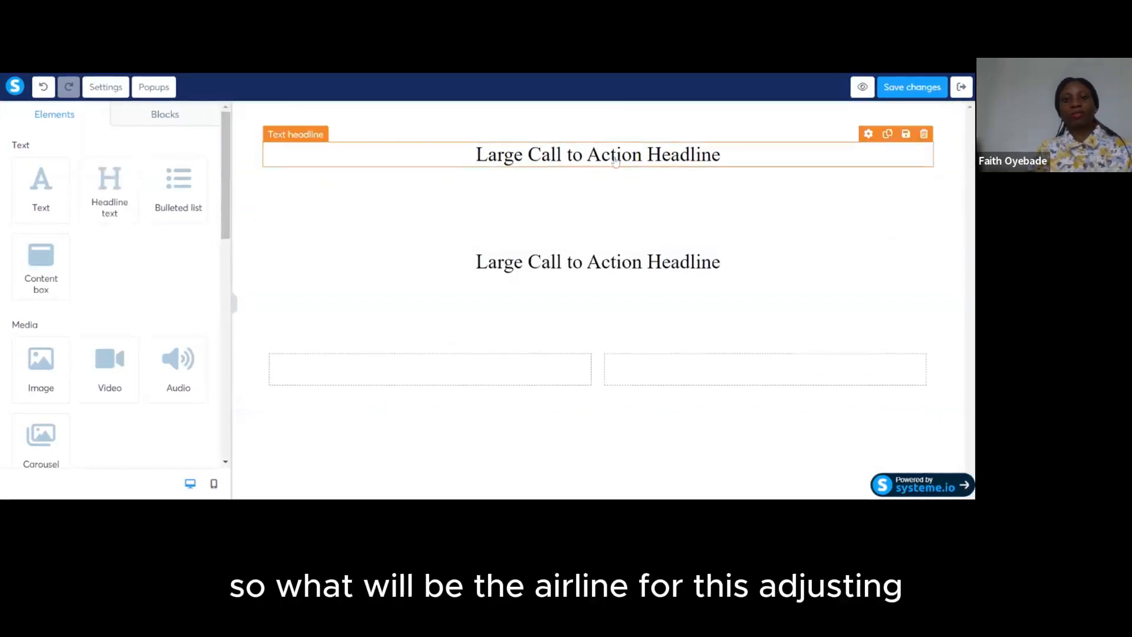
double_click(615, 156)
drag(719, 148, 427, 188)
text(Launch )
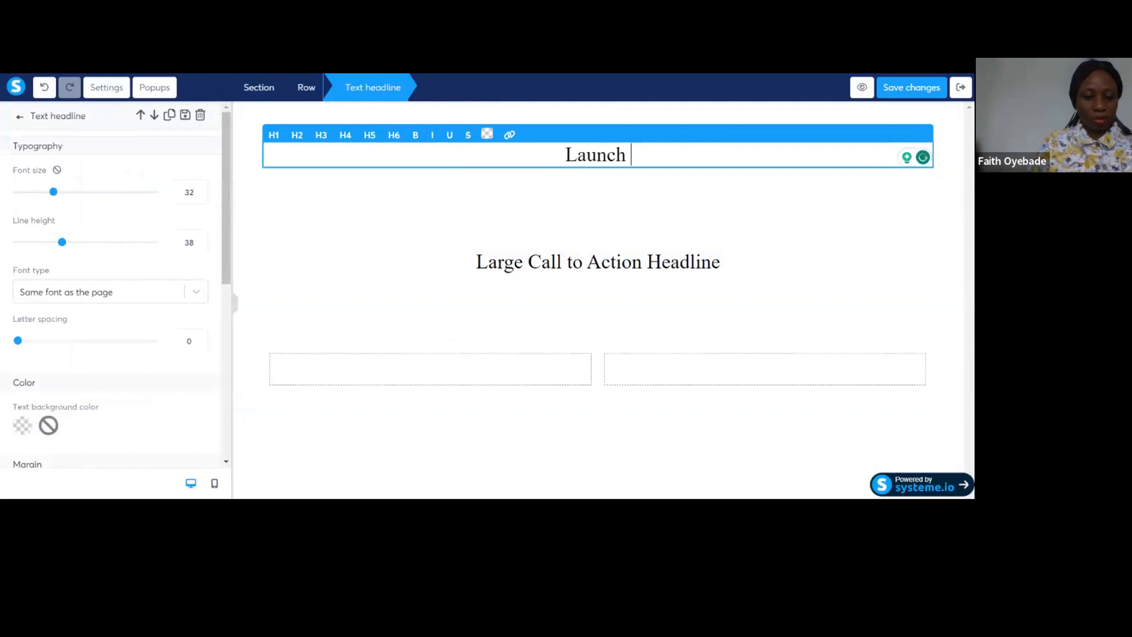
text(Into Greatne)
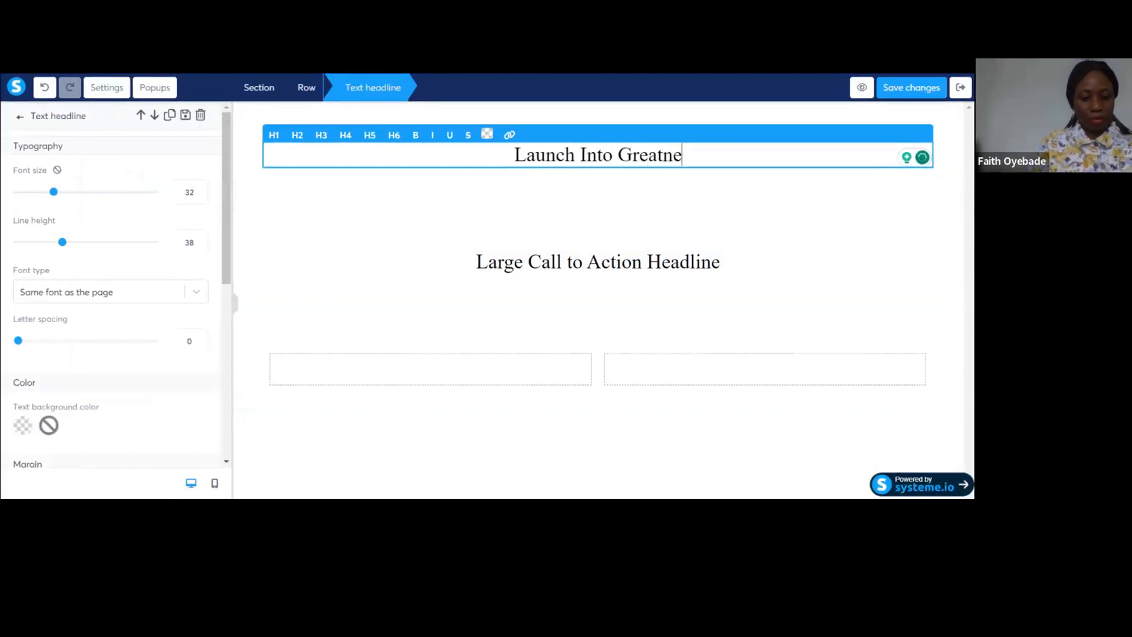
text(ss)
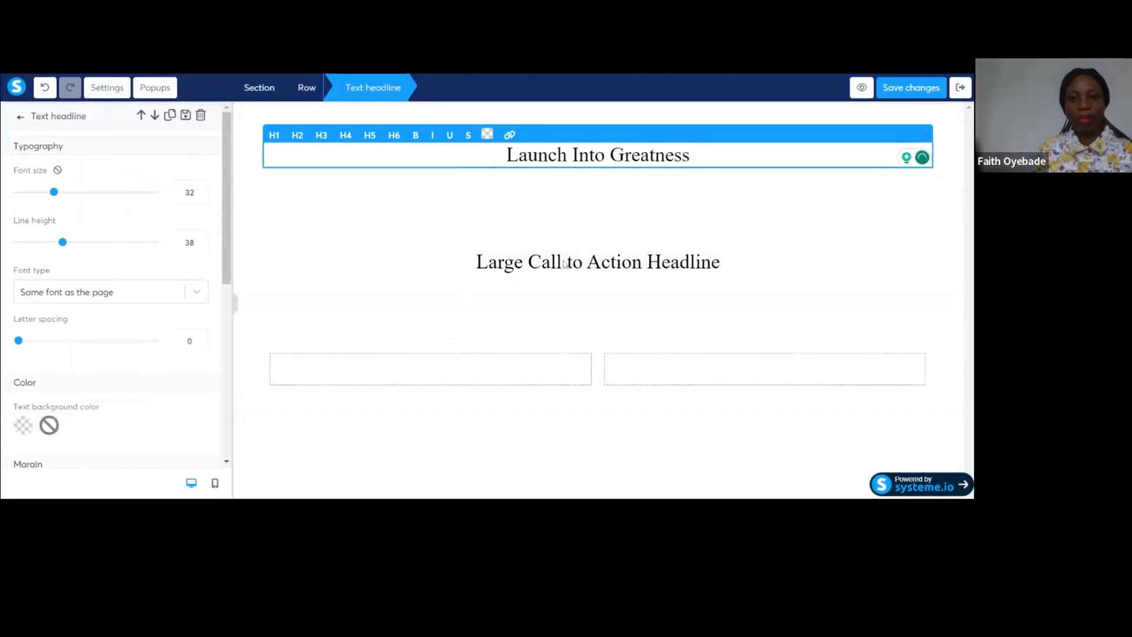
Replace the second section's headline text with "Get this Book and Understand How you can also be Great!".
click(595, 269)
double_click(597, 271)
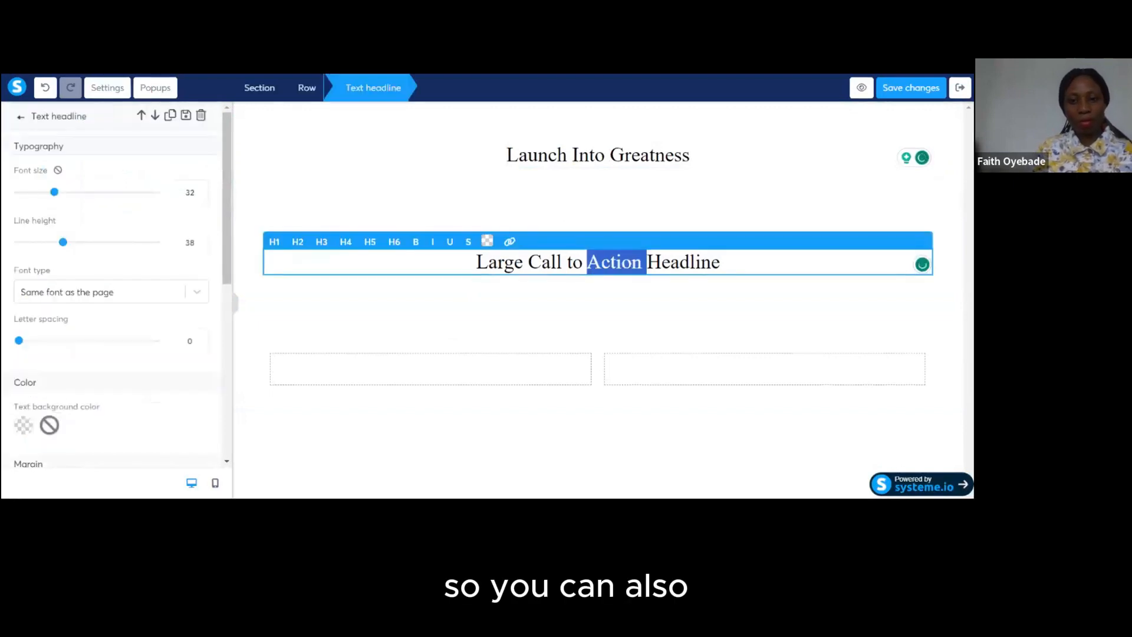
triple_click(597, 270)
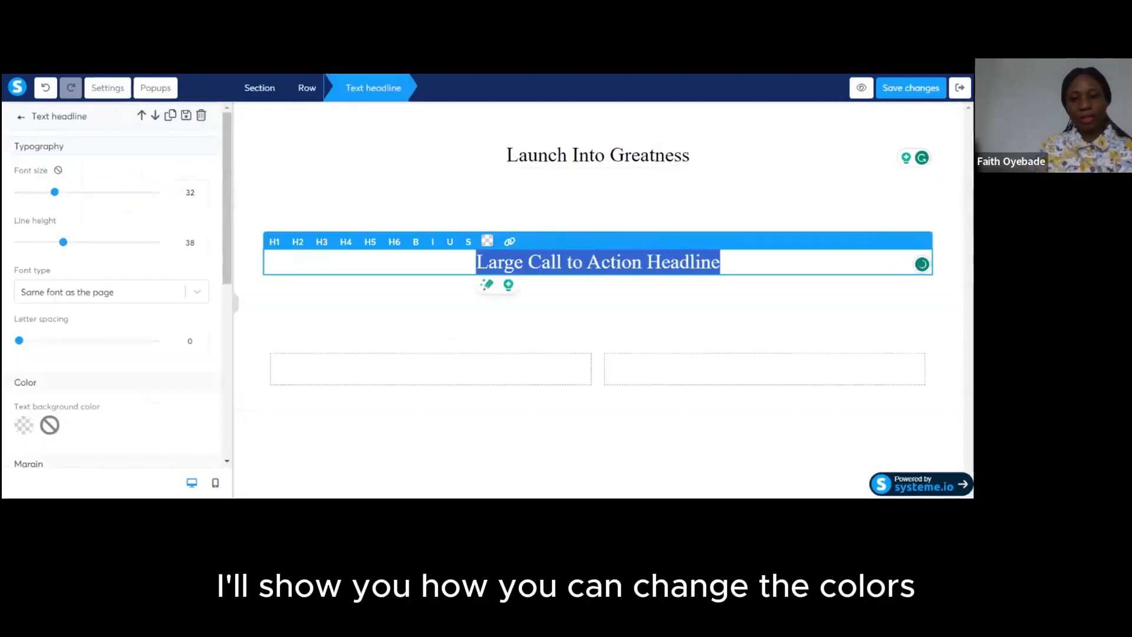
text(Lea)
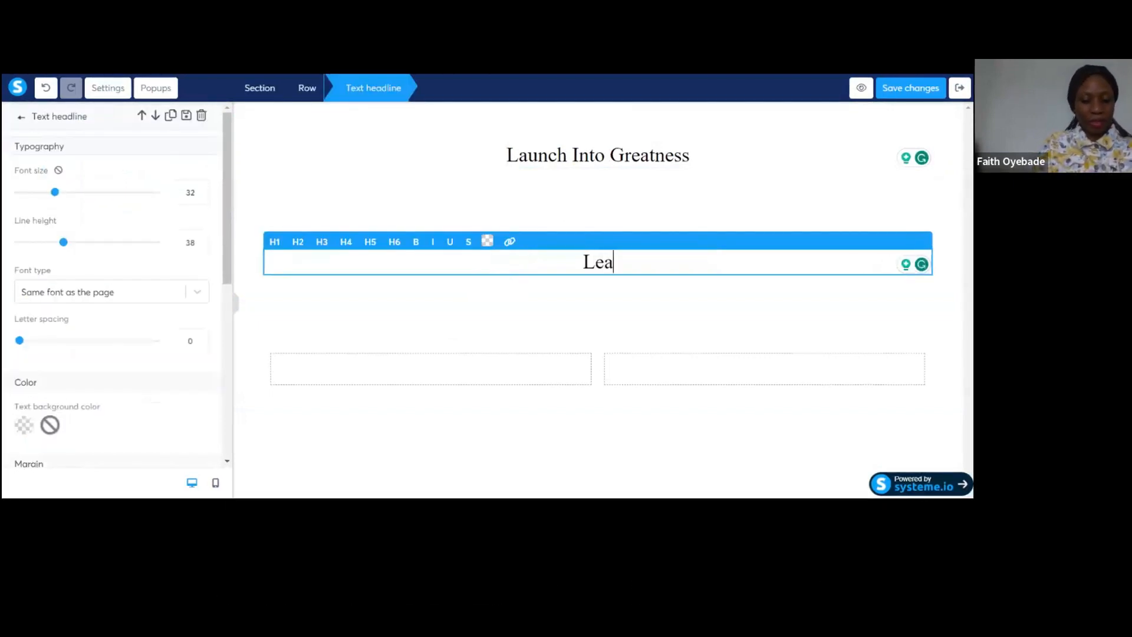
key(BackSpace)
key(BackSpace)
key(BackSpace)
text(G)
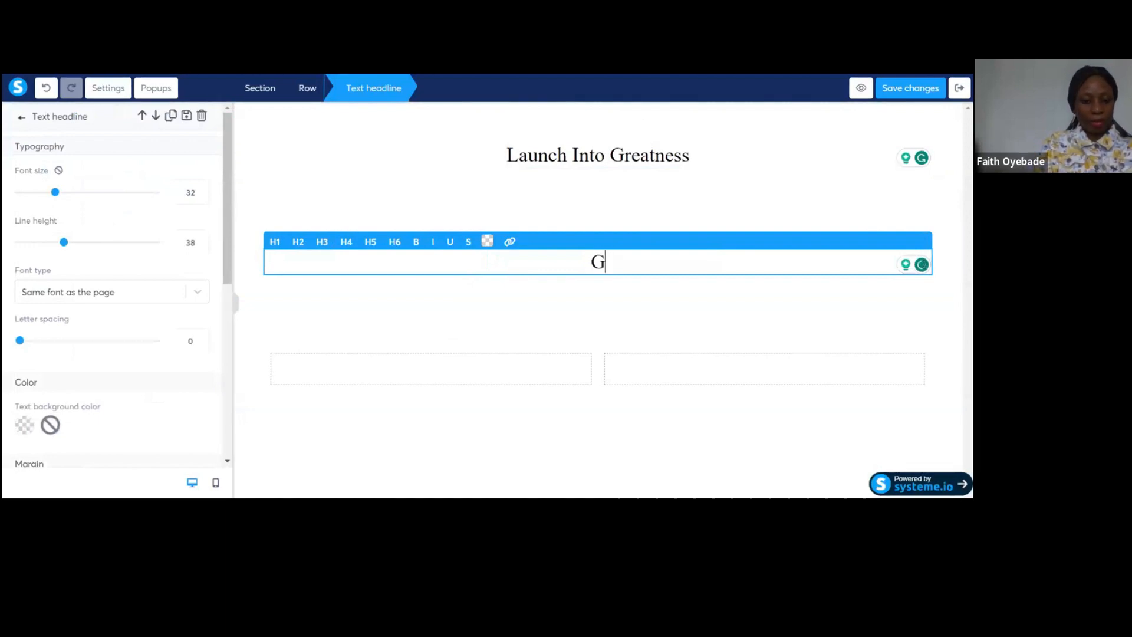
text(et this book)
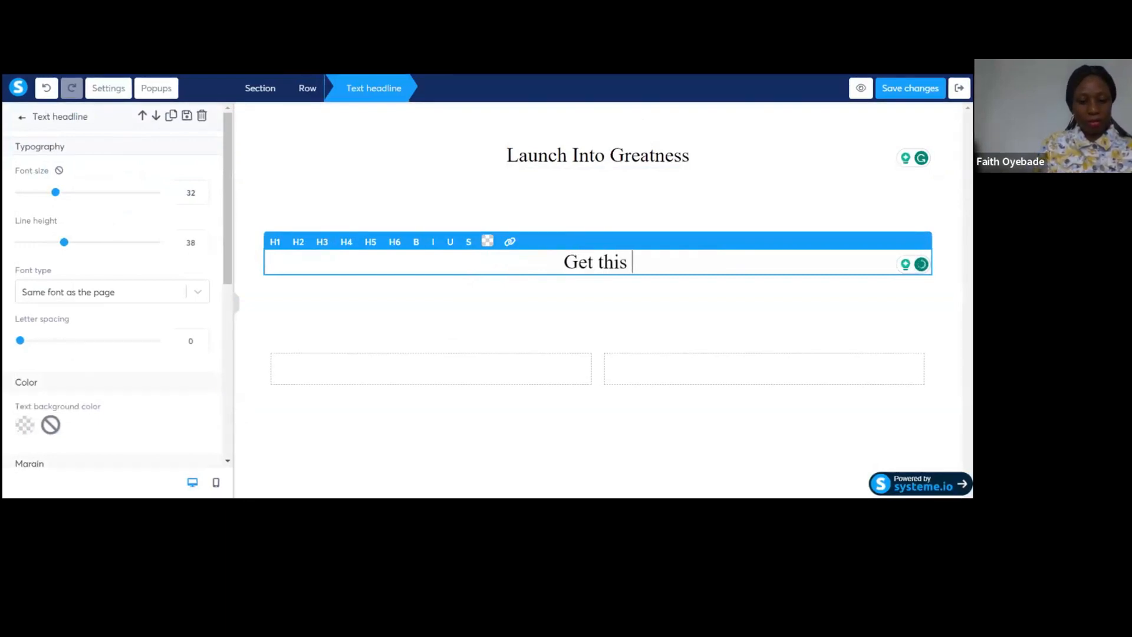
key(BackSpace)
key(BackSpace)
key(BackSpace)
key(BackSpace)
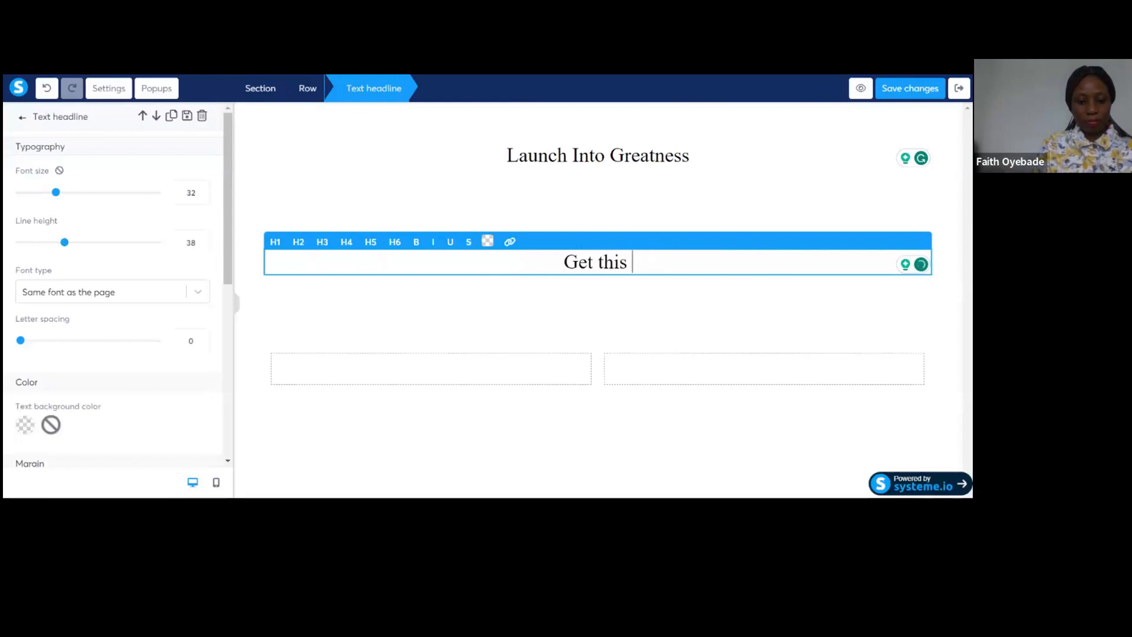
text(Book and U)
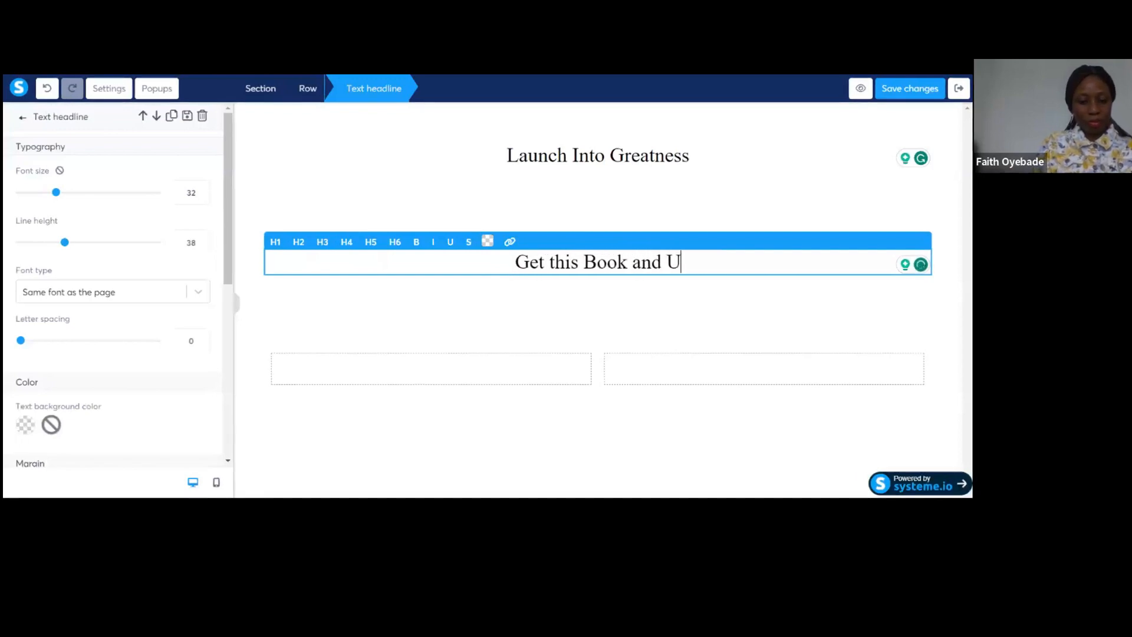
text(nderstand H)
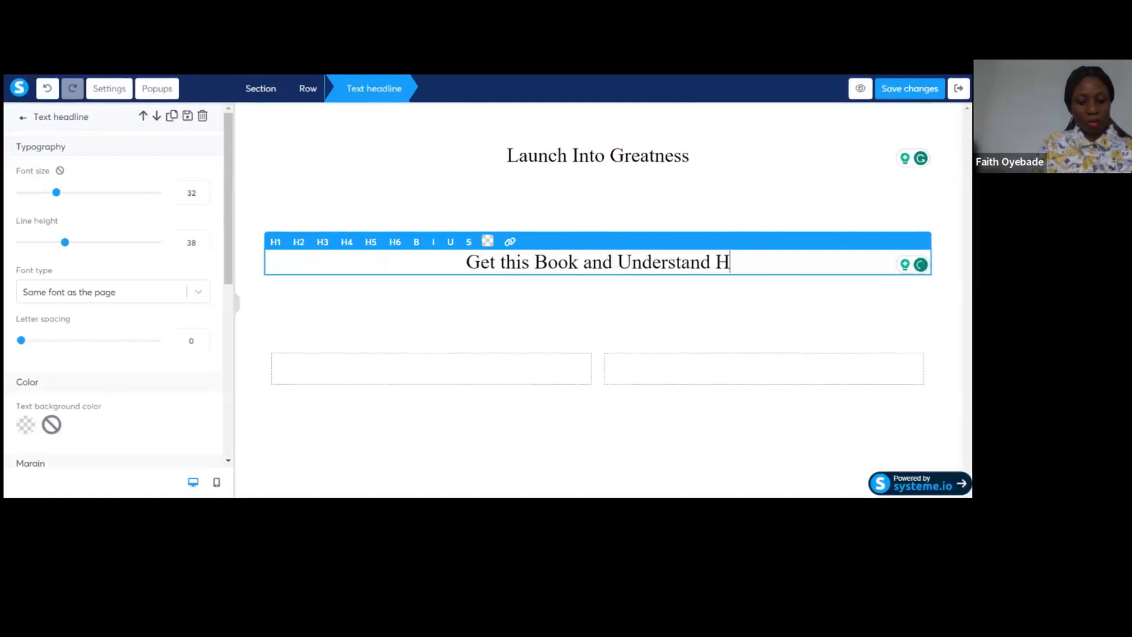
text(ow you can a)
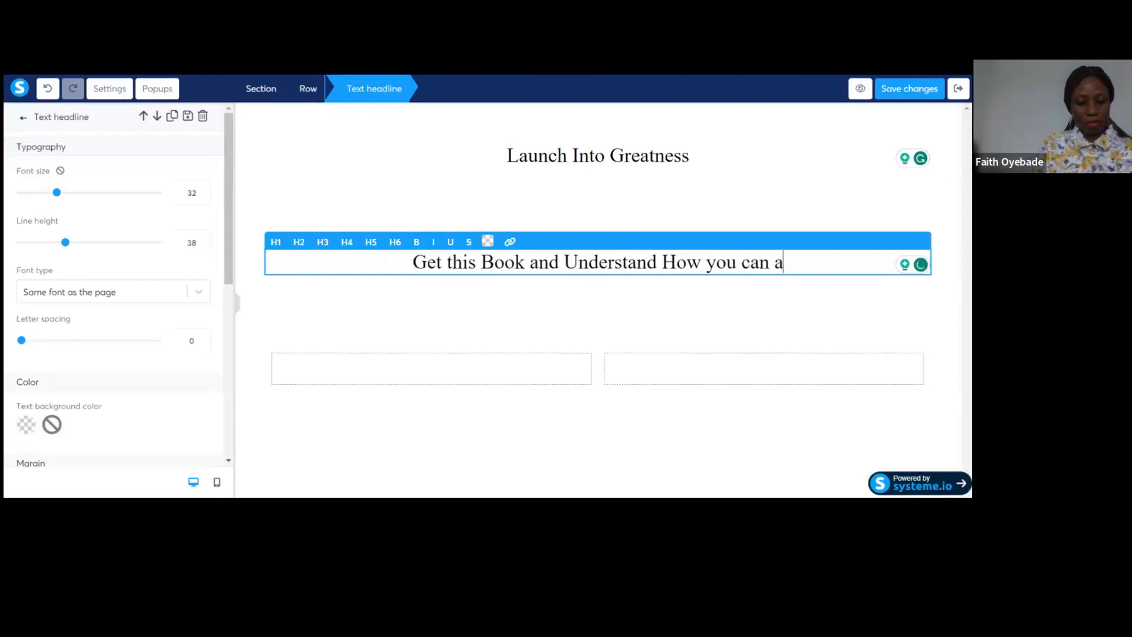
text(lso be Great)
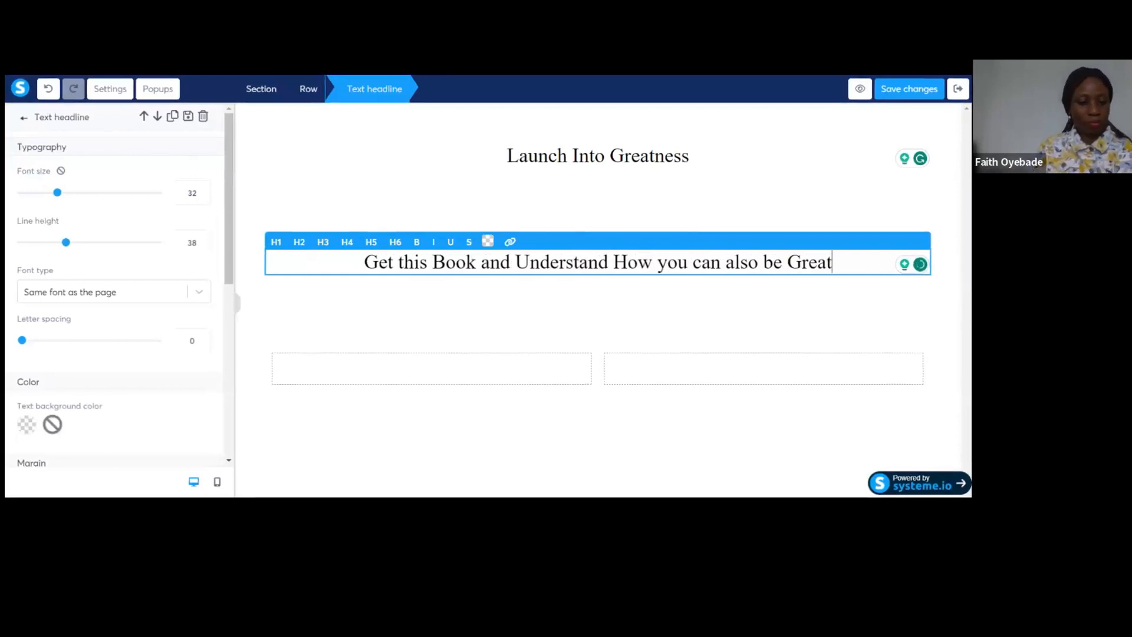
text(!)
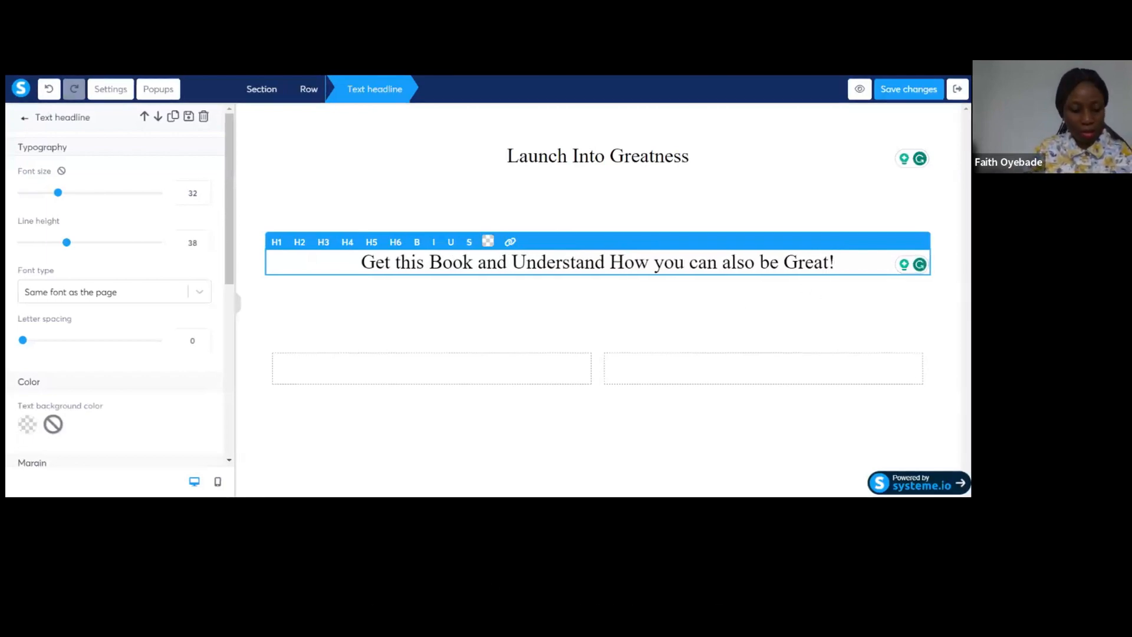
Color the word "Great!" in the second section's headline red with hex FD0134.
key(shift+Left)
key(shift+Left)
key(shift+Left)
key(shift+Left)
key(shift+Left)
key(shift+Left)
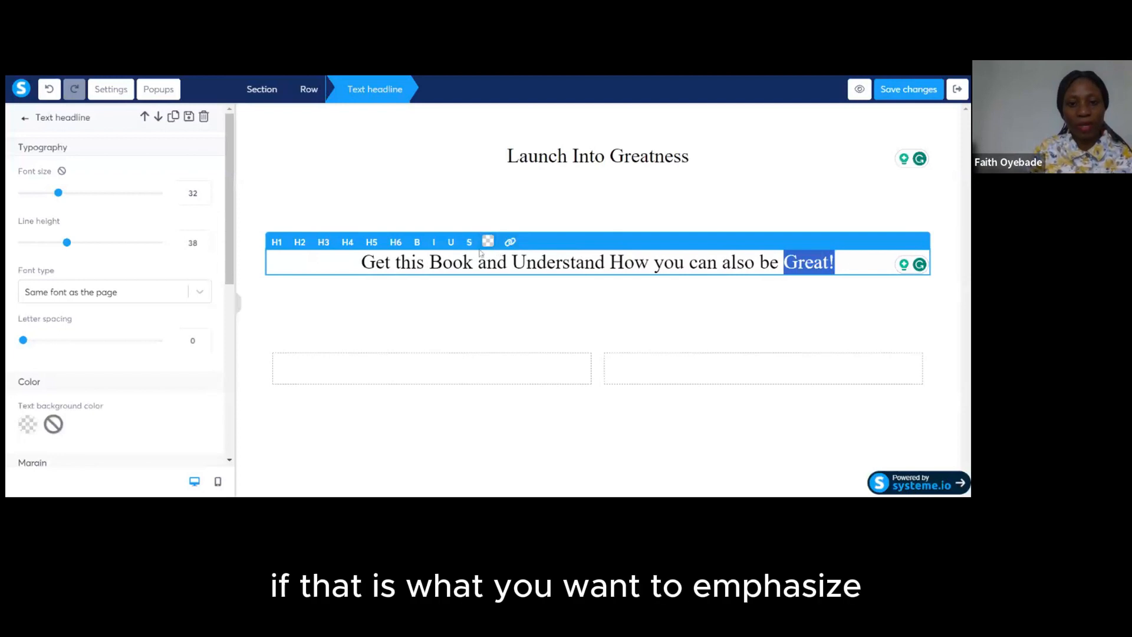
click(488, 242)
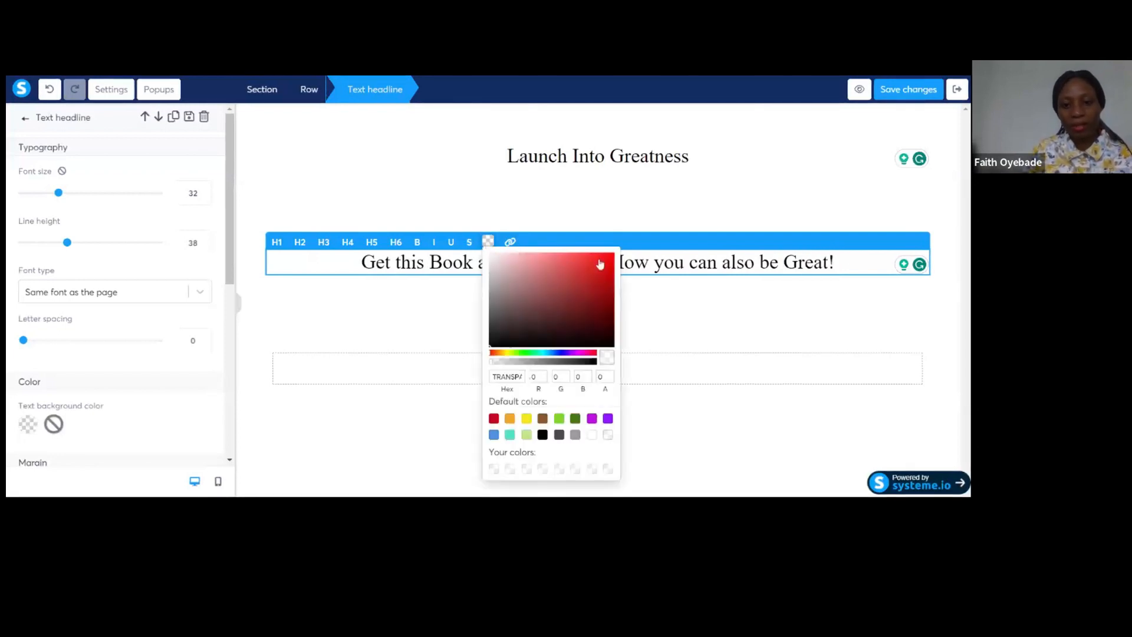
click(532, 353)
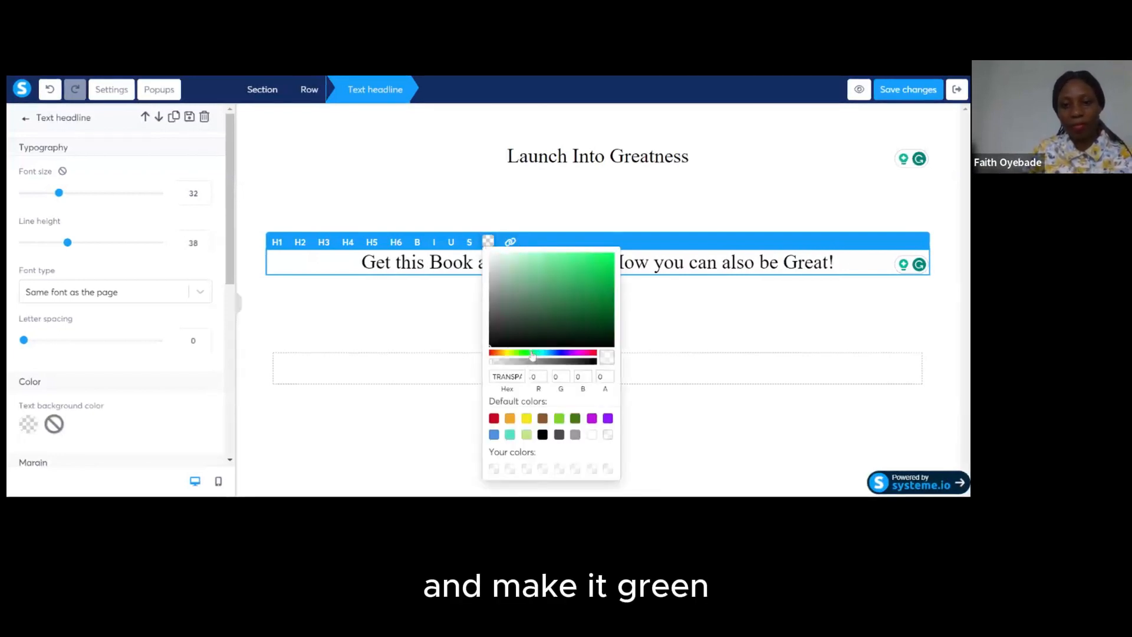
click(601, 264)
click(605, 258)
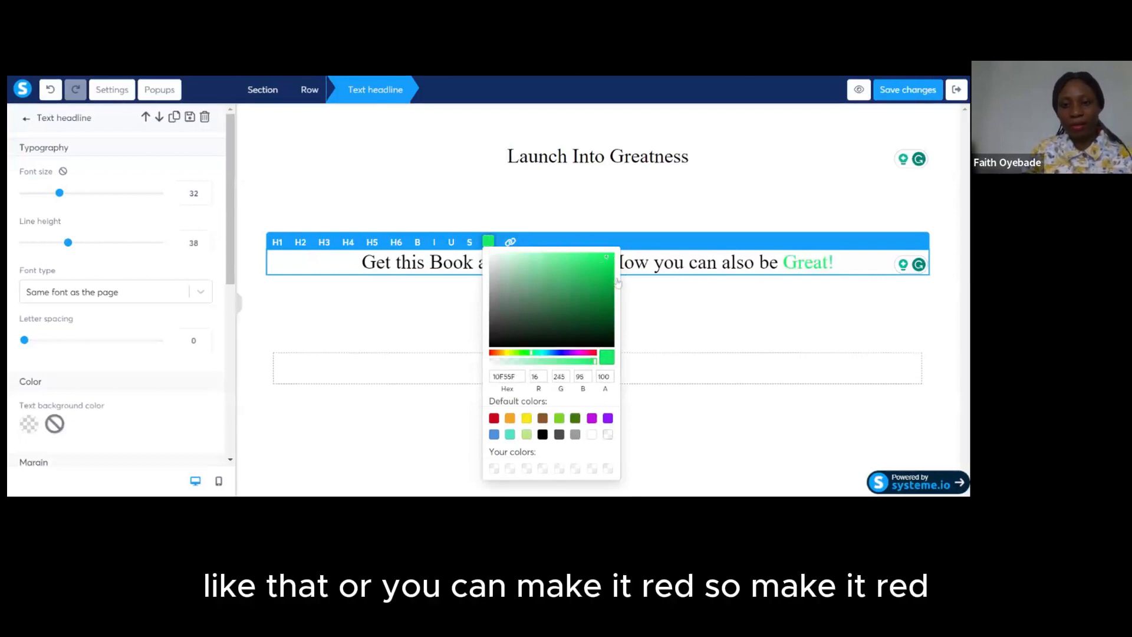
click(576, 353)
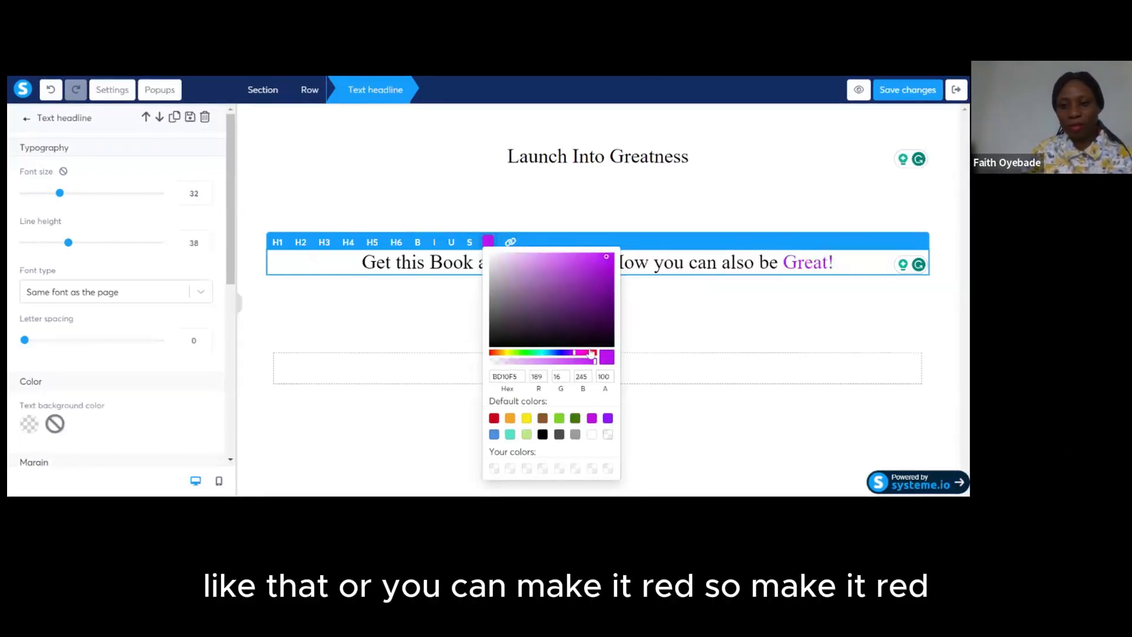
click(595, 354)
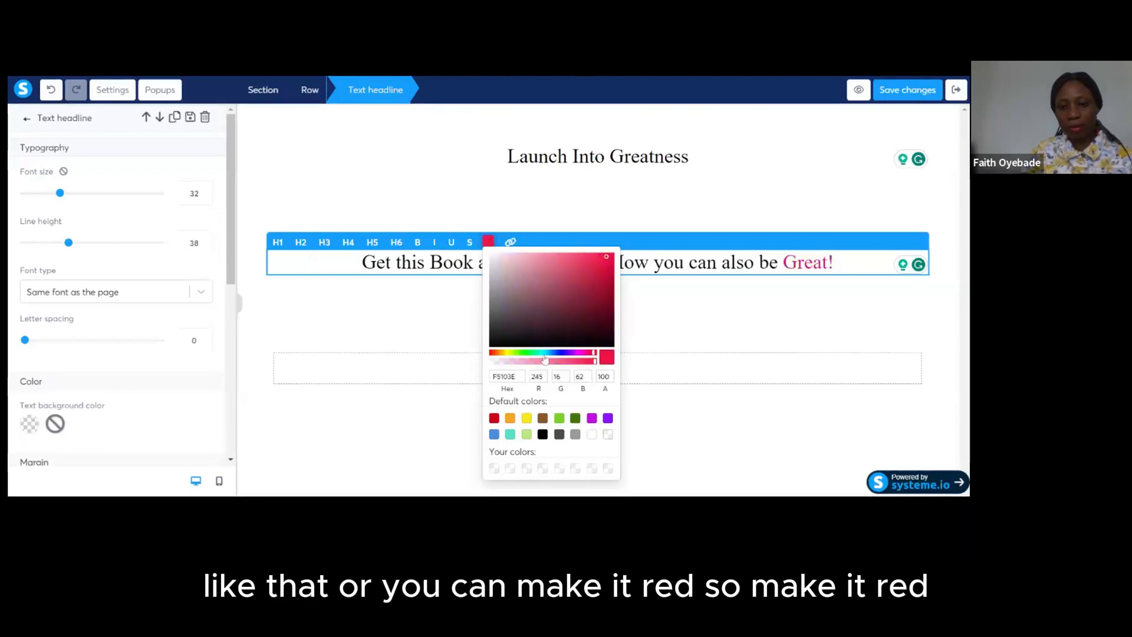
click(609, 259)
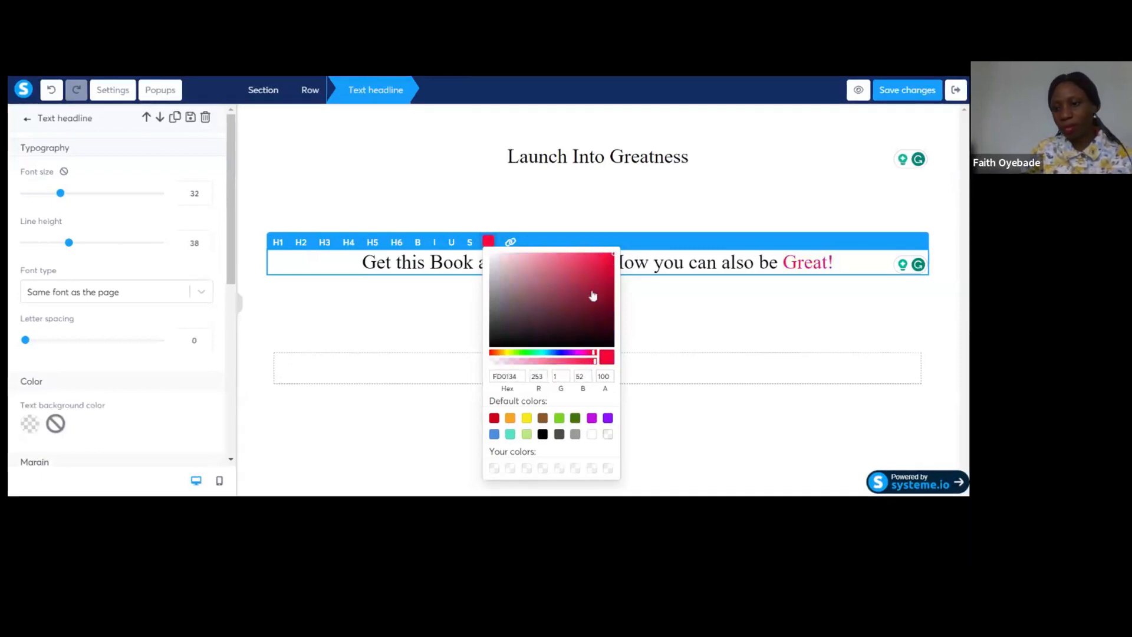
click(762, 307)
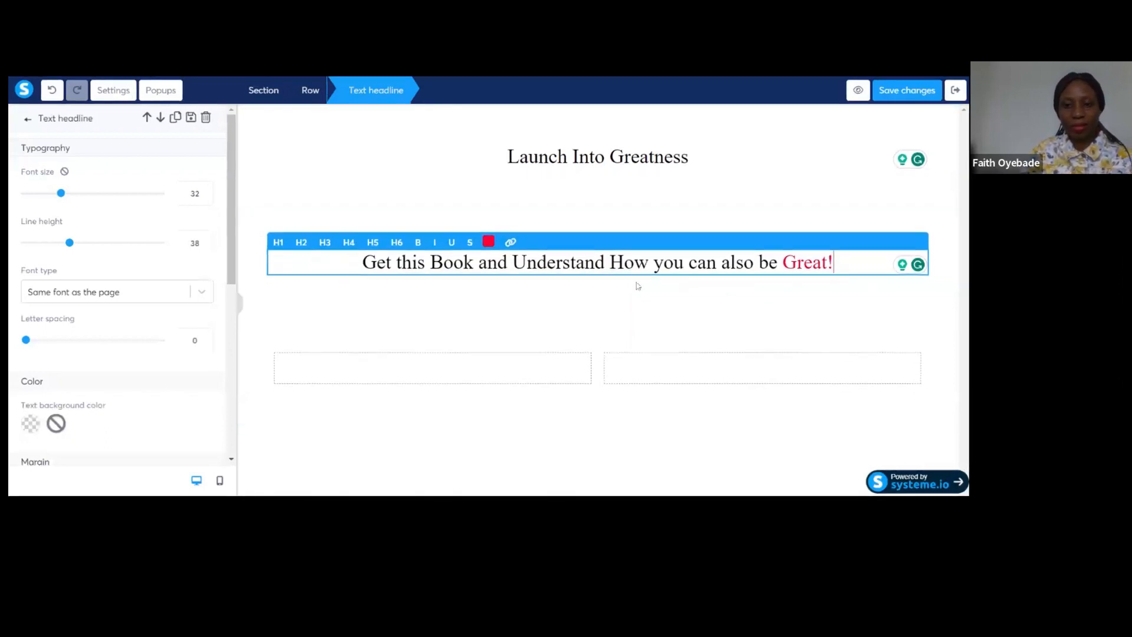
Make the entire second section headline bold and format it as H1.
triple_click(478, 262)
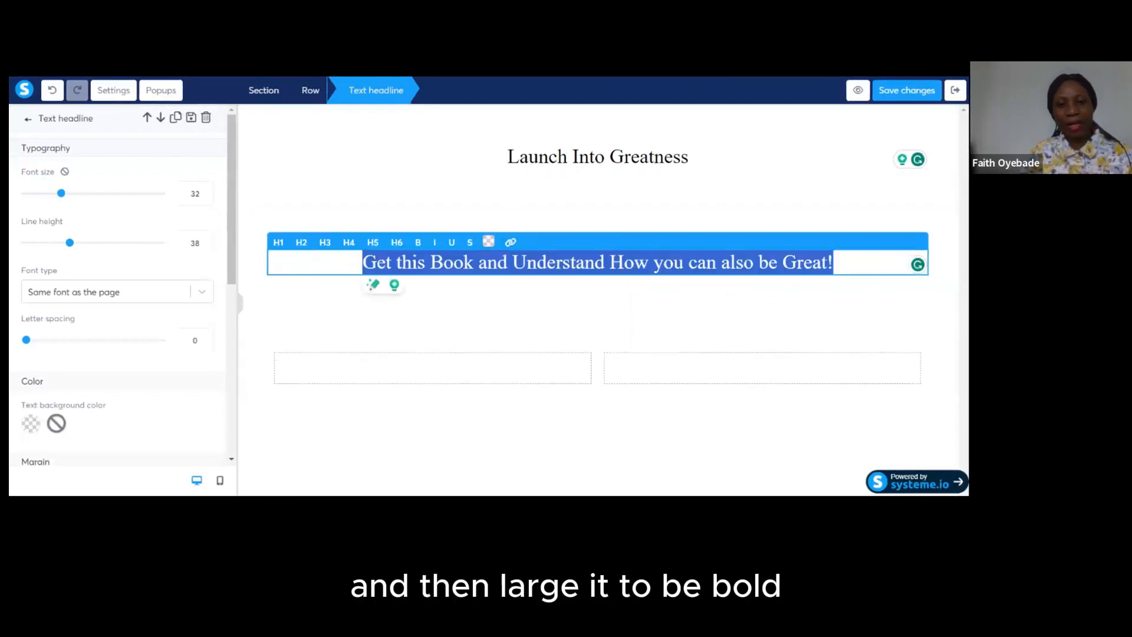
click(417, 245)
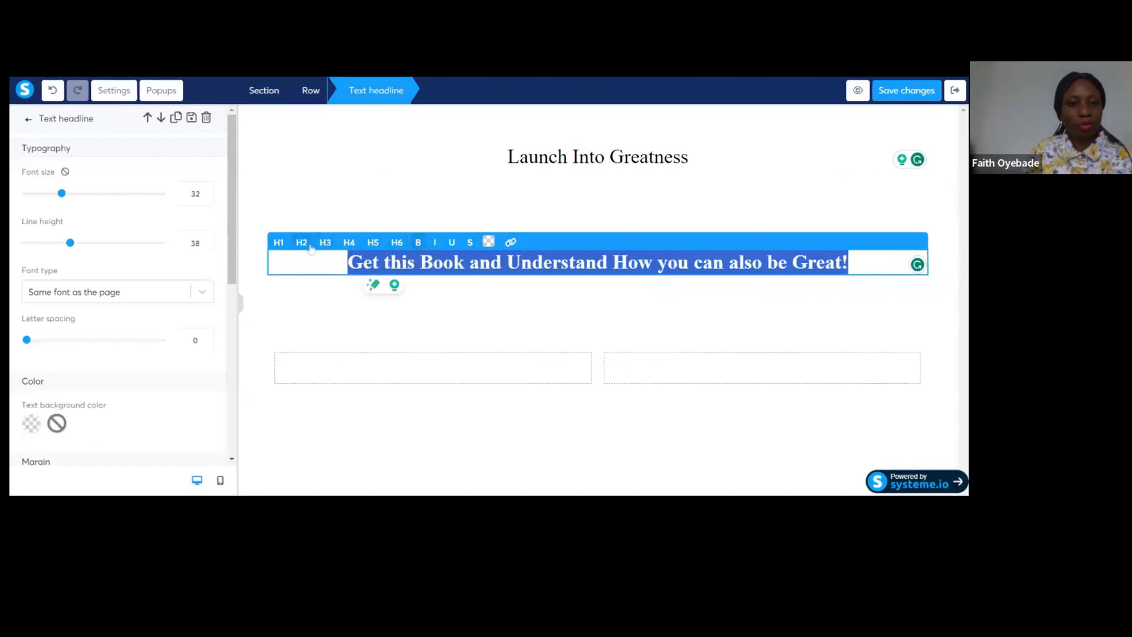
click(279, 244)
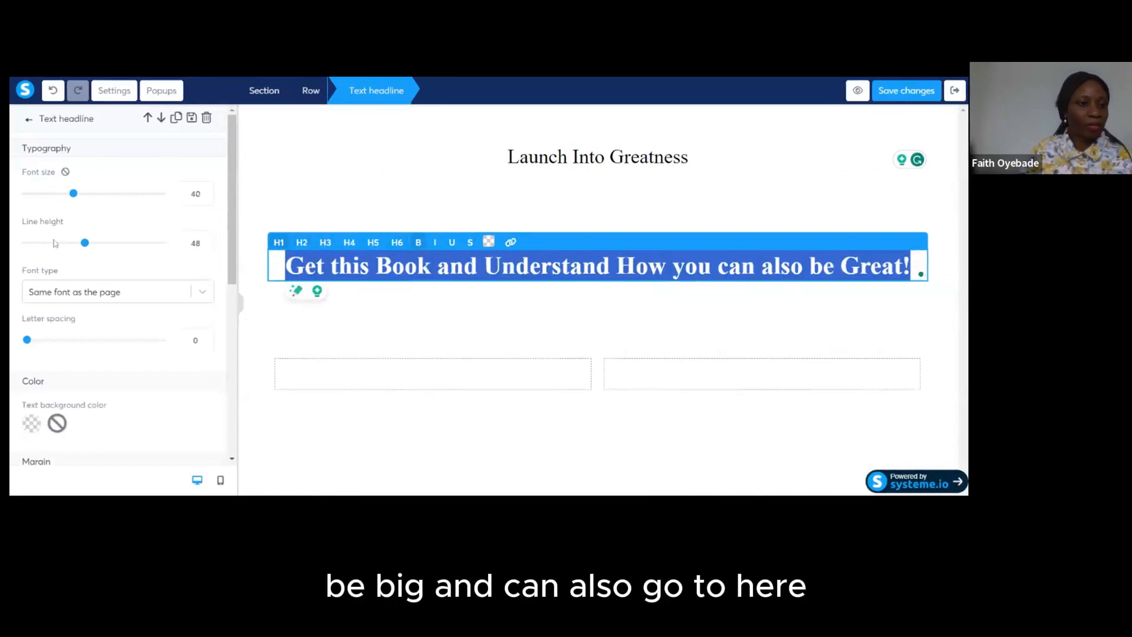
Set both the font size and the line height of the second section's headline to 65.
click(73, 195)
drag(73, 195, 107, 198)
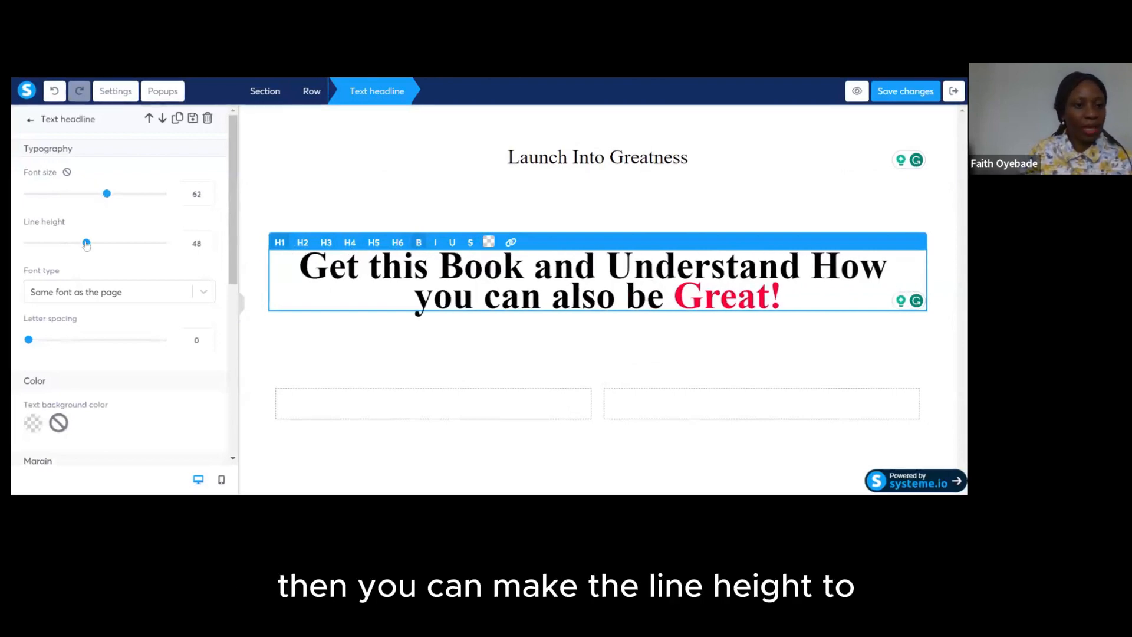
drag(86, 244, 106, 245)
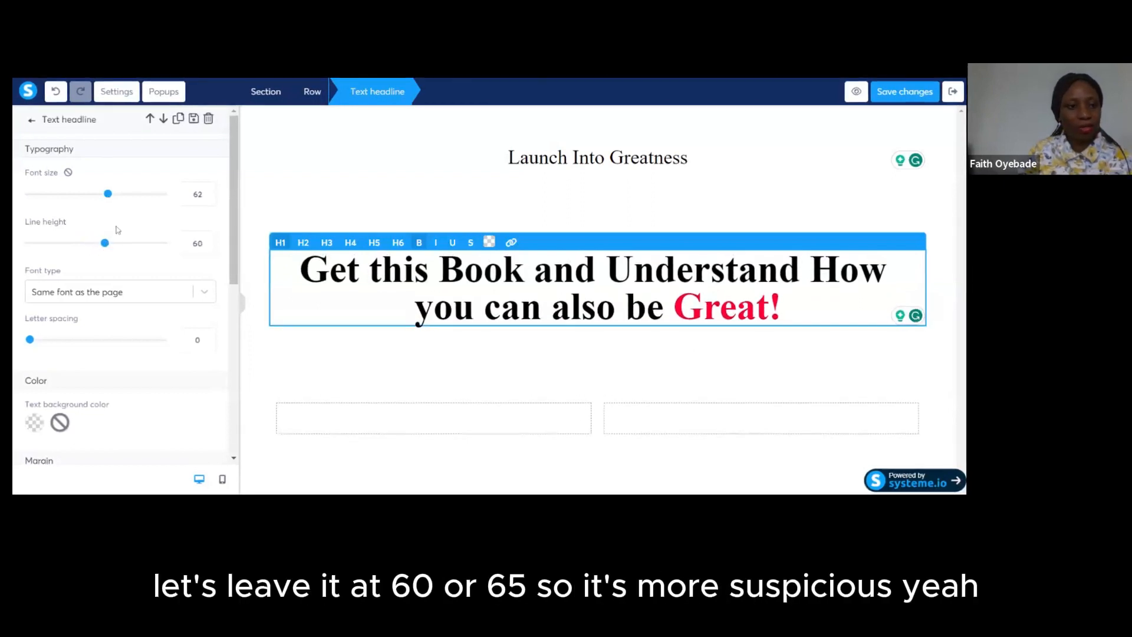
drag(106, 243, 113, 243)
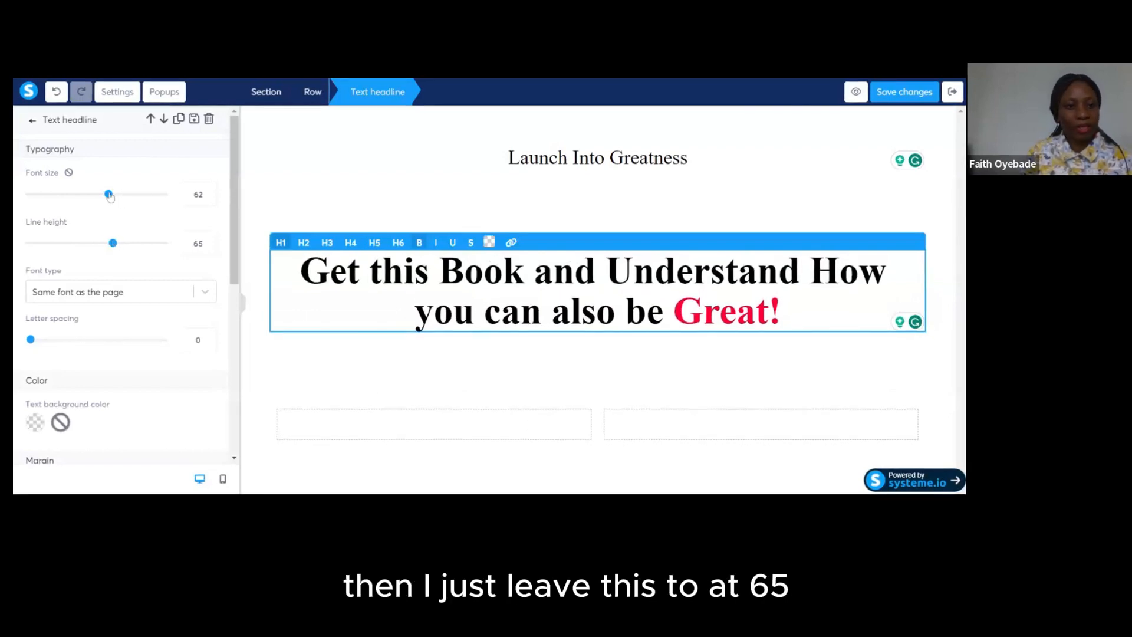
drag(109, 195, 114, 195)
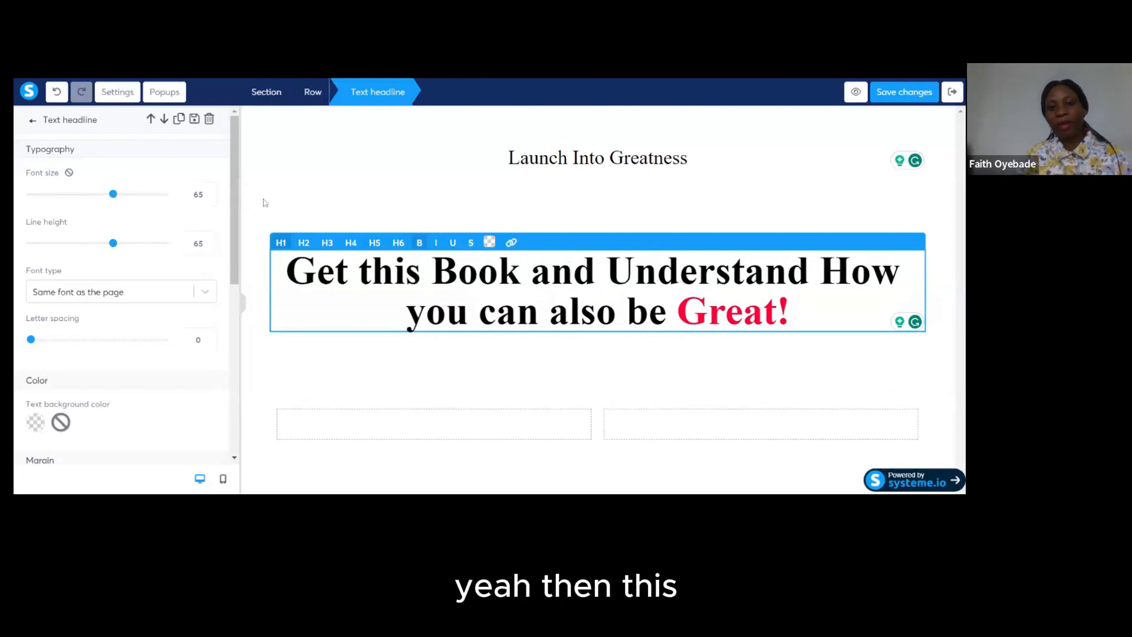
Select the word "Greatness" in the first section's headline.
click(624, 163)
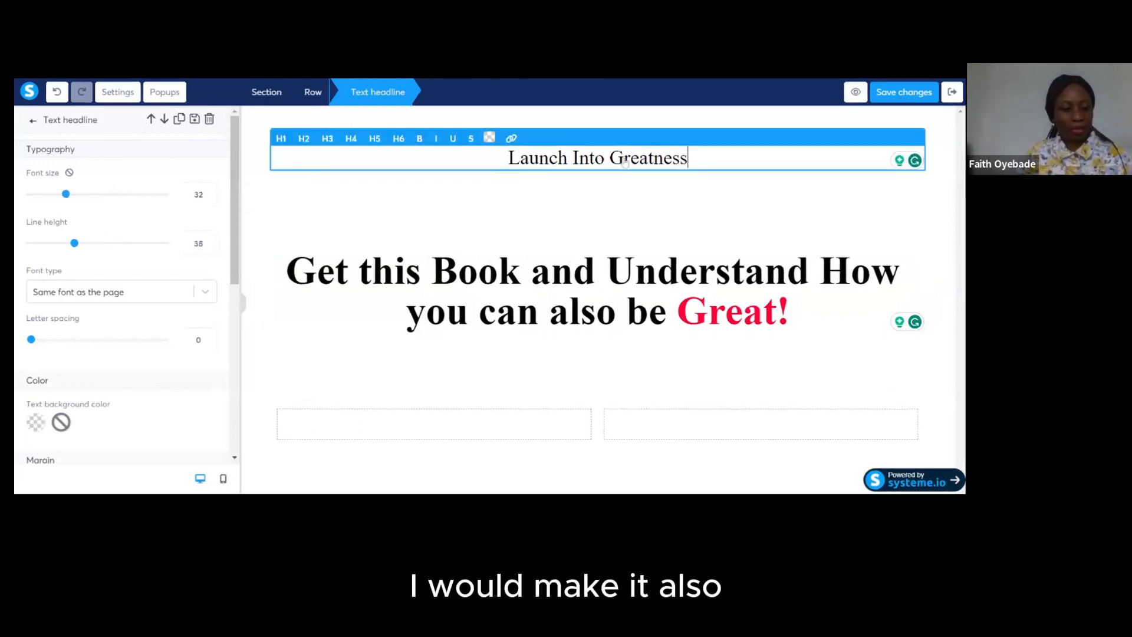
drag(687, 158, 609, 158)
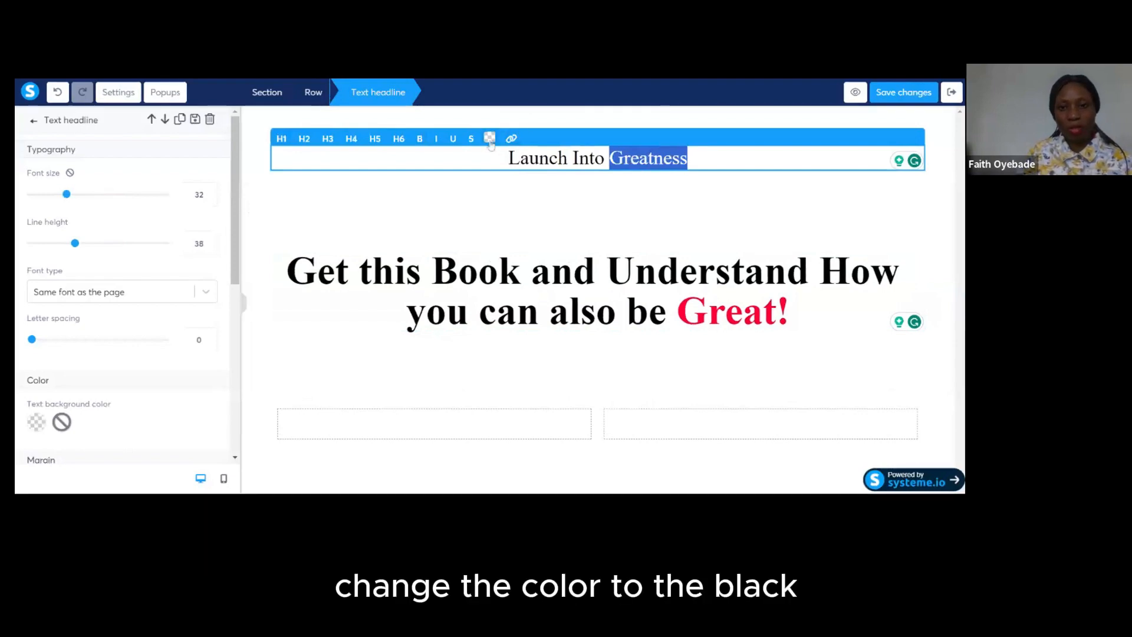
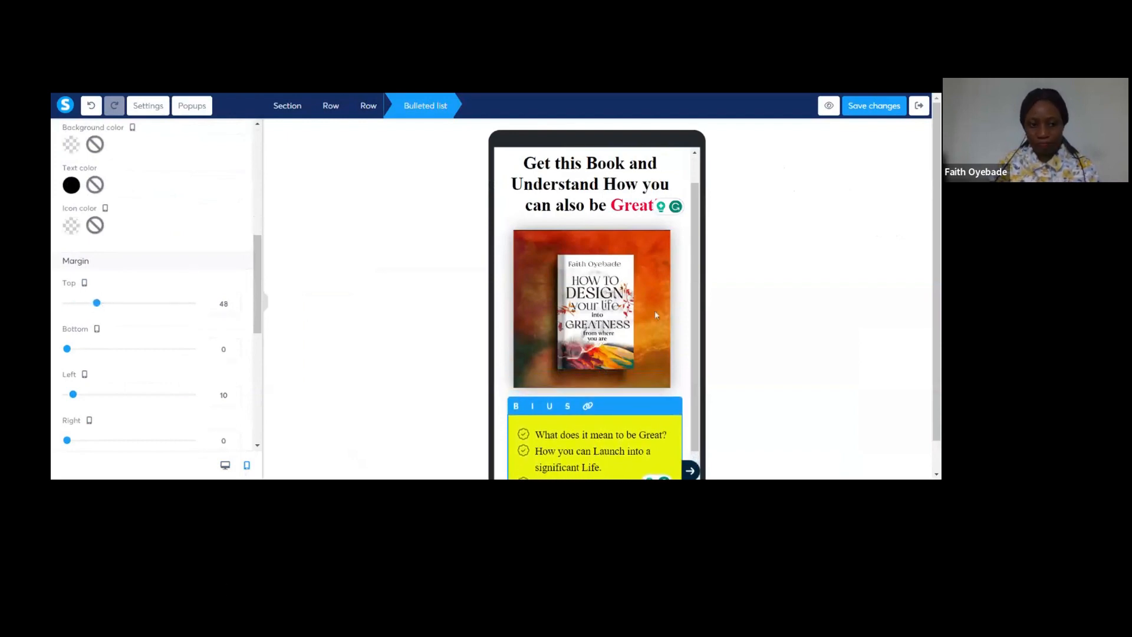
click(707, 316)
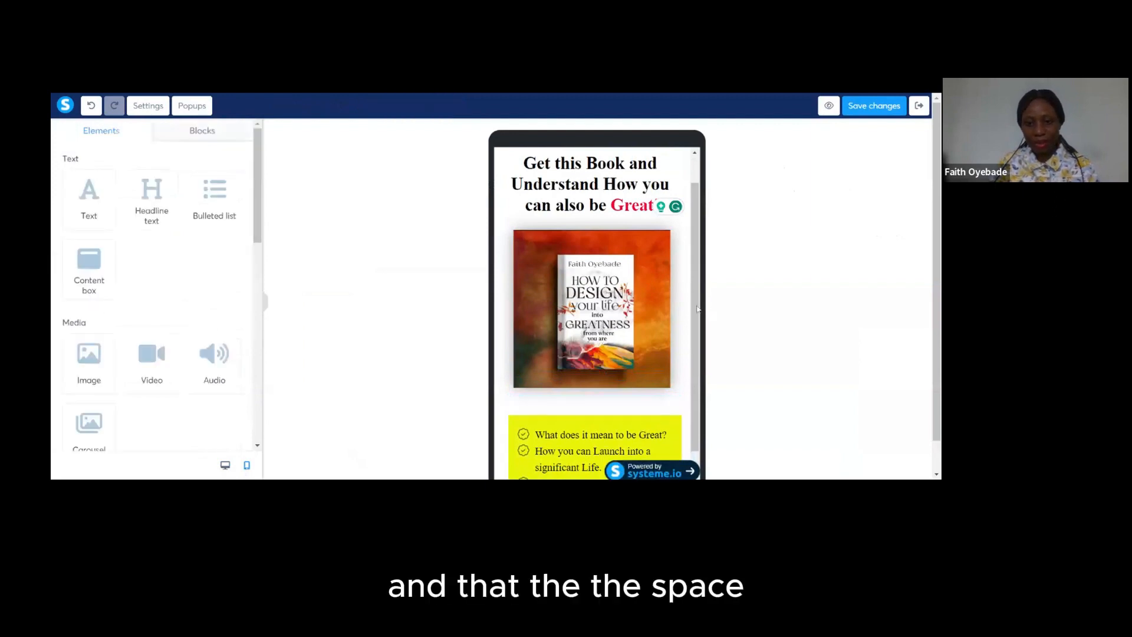
scroll(700, 363, down, 1)
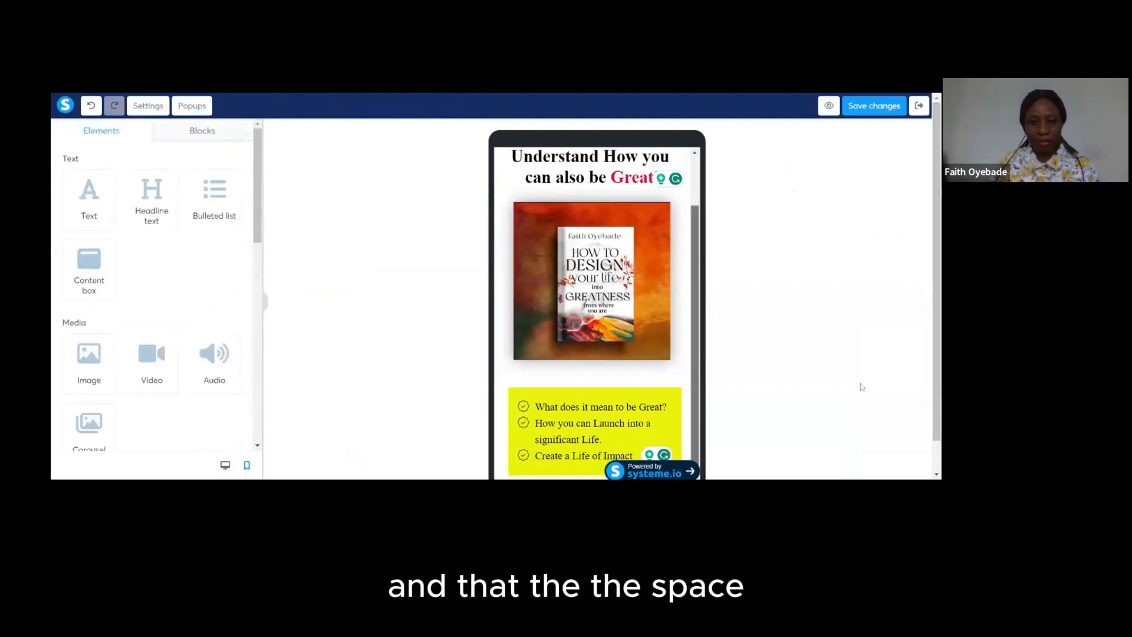
Return the squeeze page to the desktop layout and save the changes.
click(225, 466)
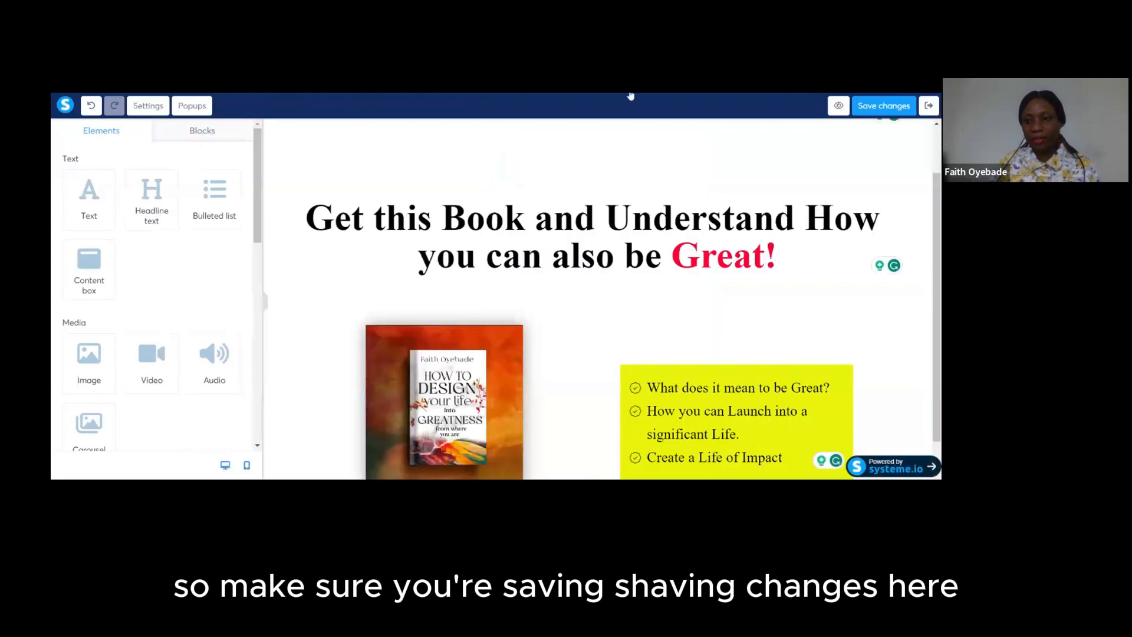
click(890, 110)
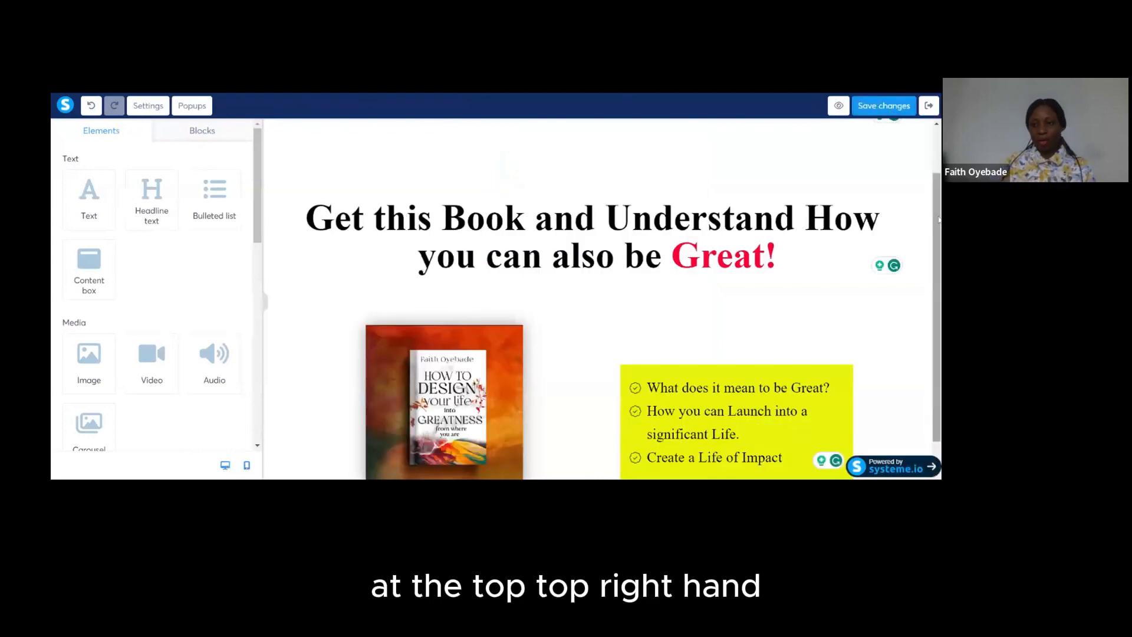
Add a button element in its own row below the book image and the bulleted list.
scroll(937, 222, down, 1)
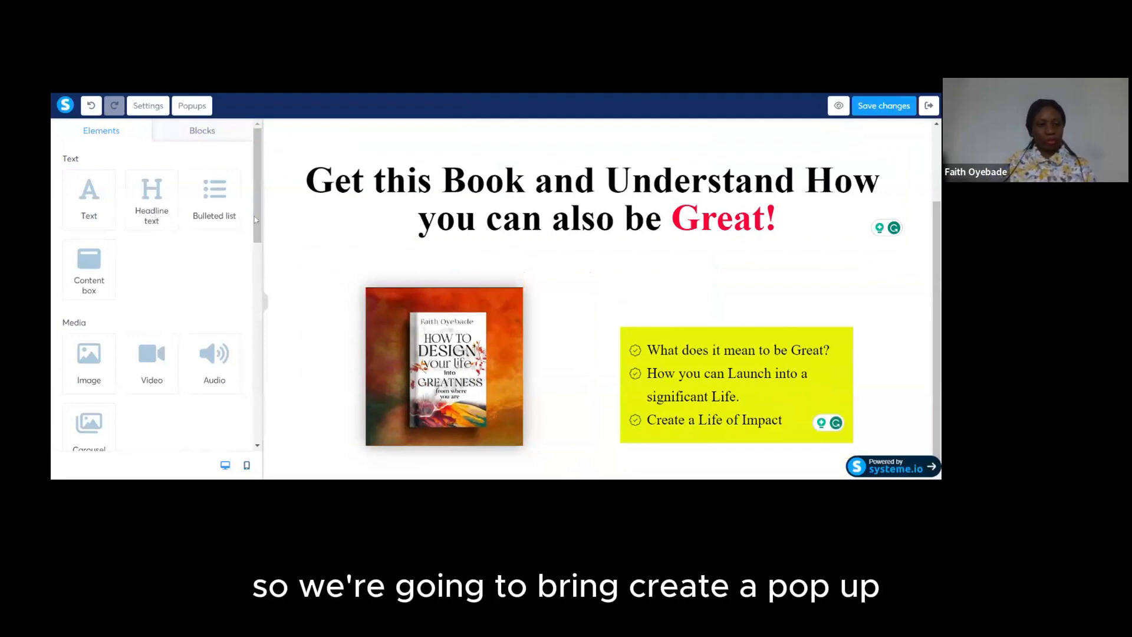
drag(257, 222, 260, 348)
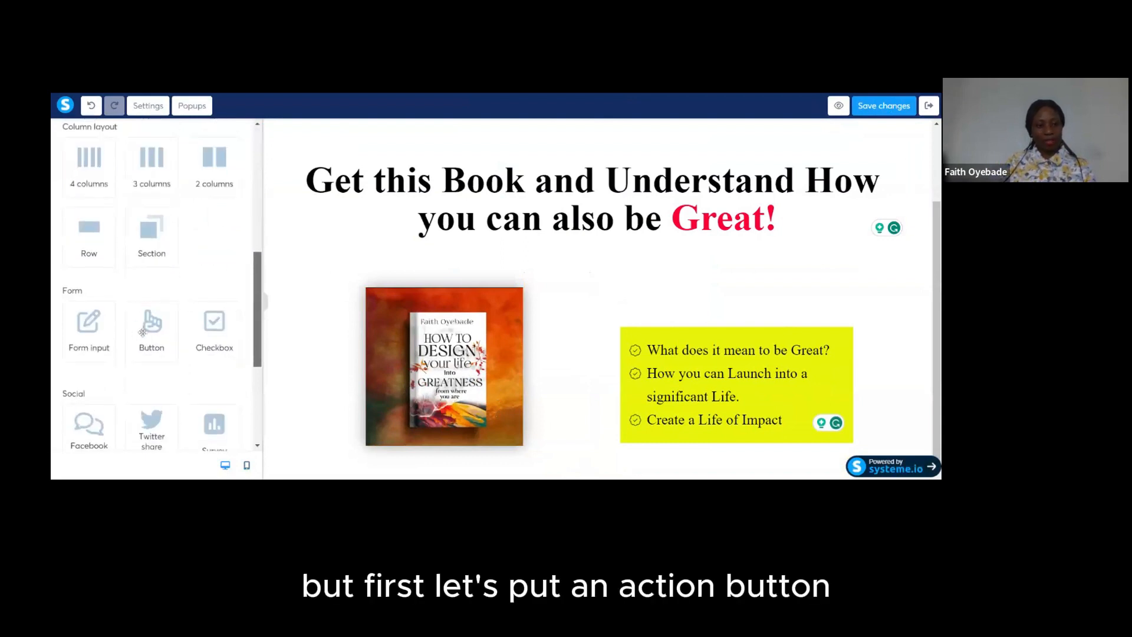
drag(155, 334, 589, 462)
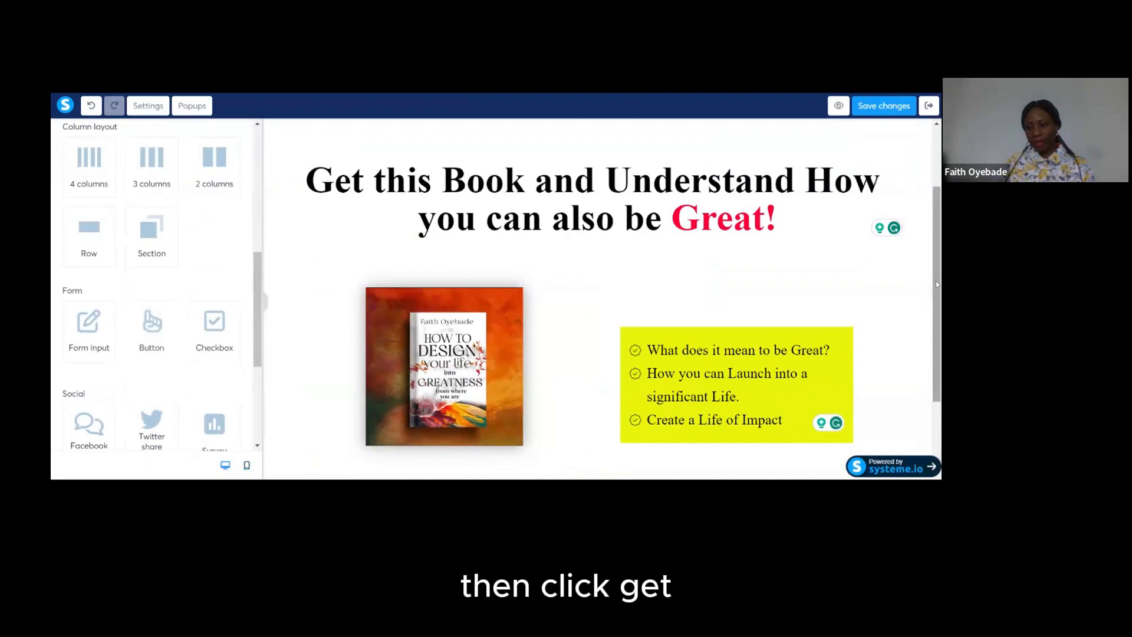
drag(937, 285, 937, 355)
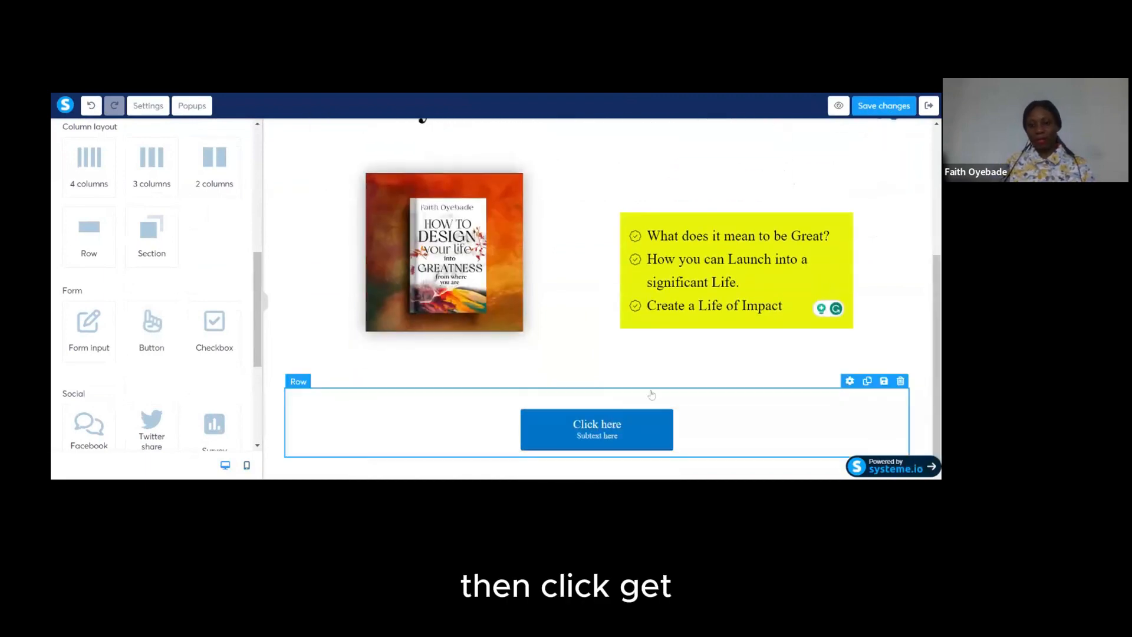
Set the new page button's click action to Show popup and check the available popups.
click(628, 442)
click(636, 435)
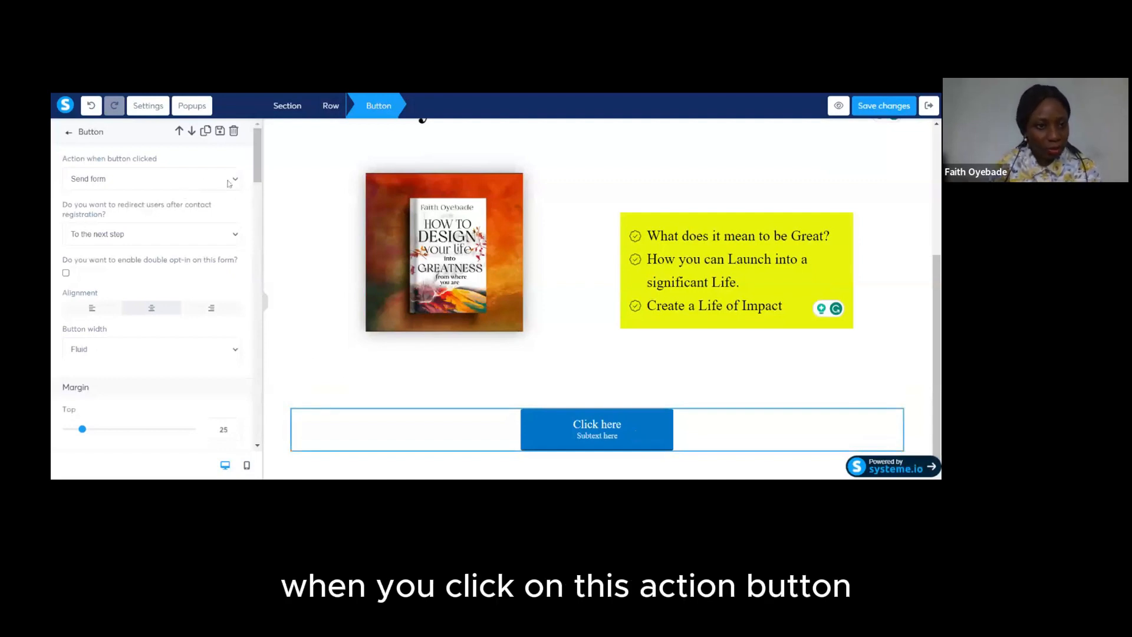
click(176, 179)
click(118, 209)
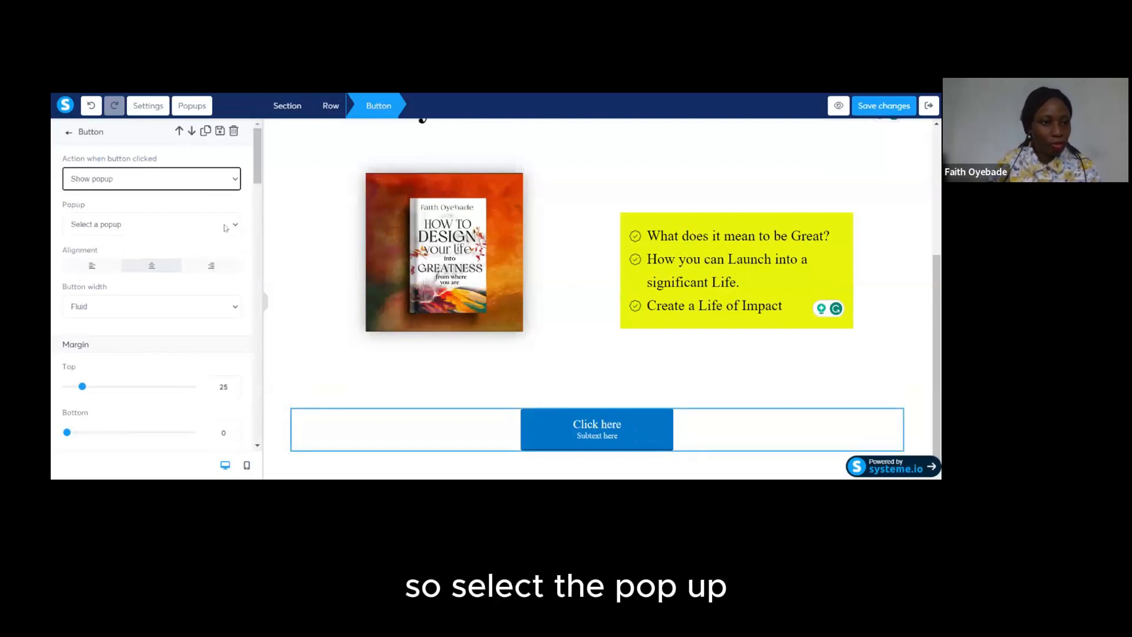
click(226, 228)
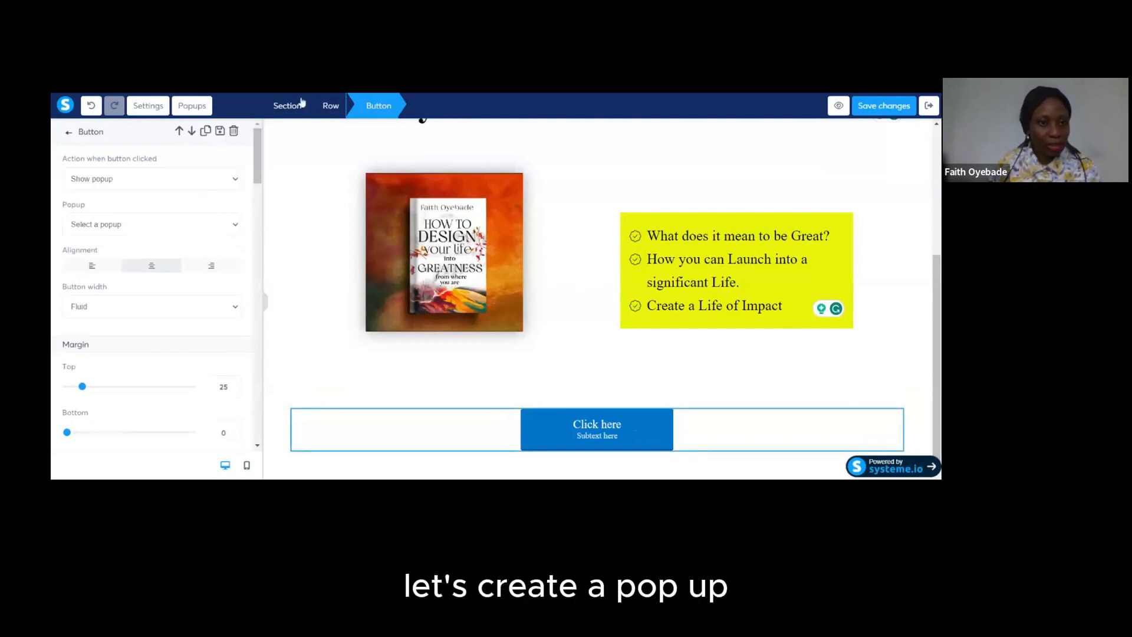
Add a popup to the page and change its heading to "Enter Your Details Below".
click(194, 107)
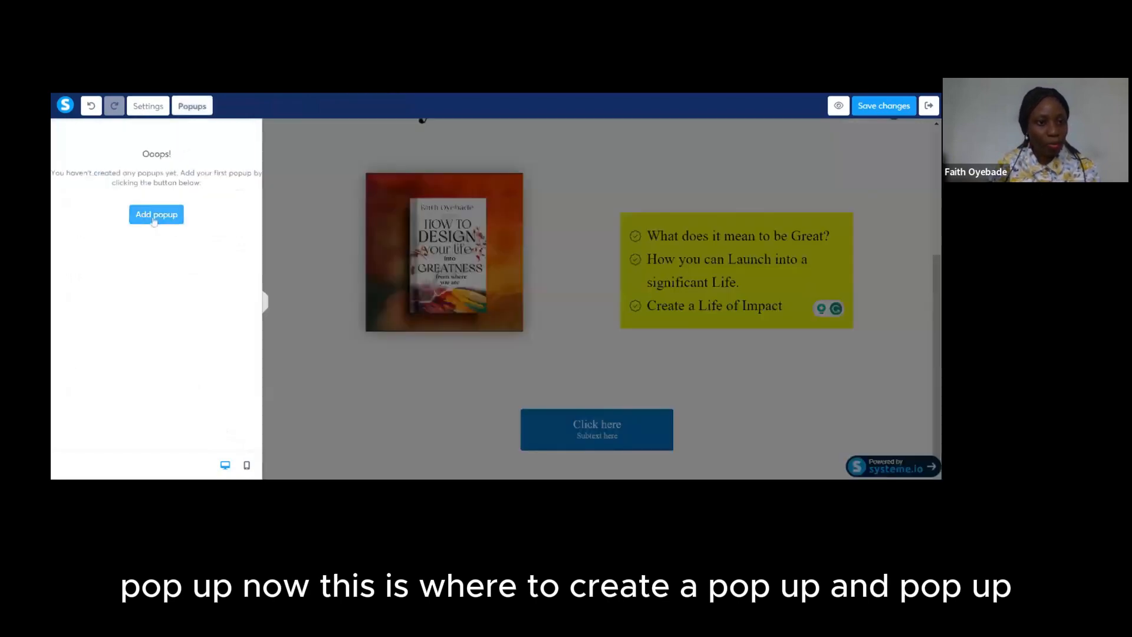
click(154, 214)
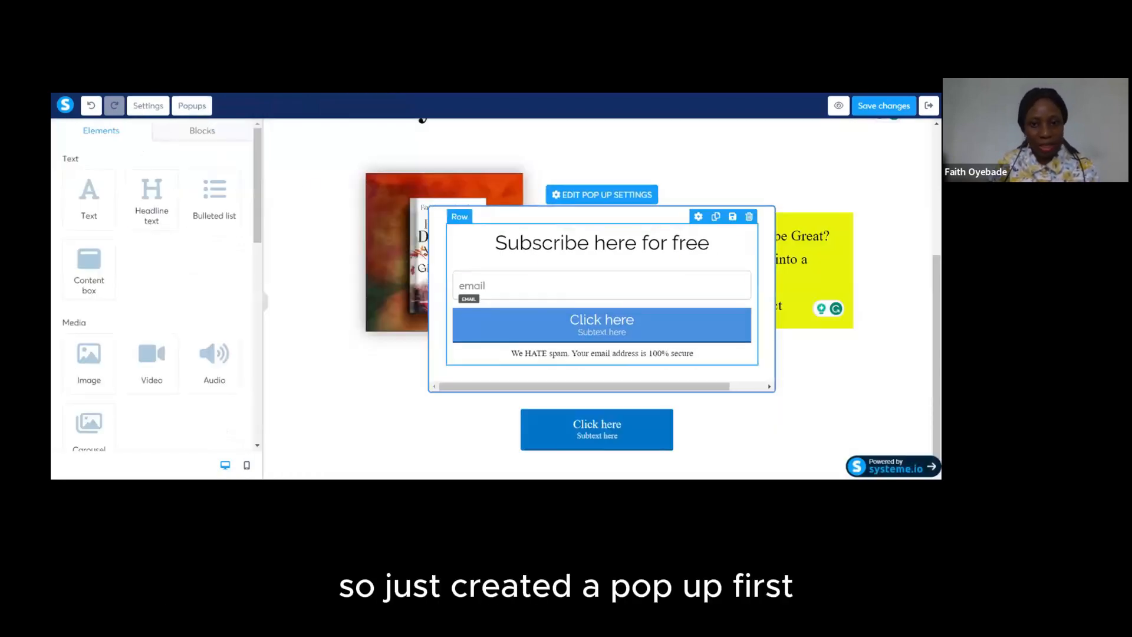
double_click(622, 243)
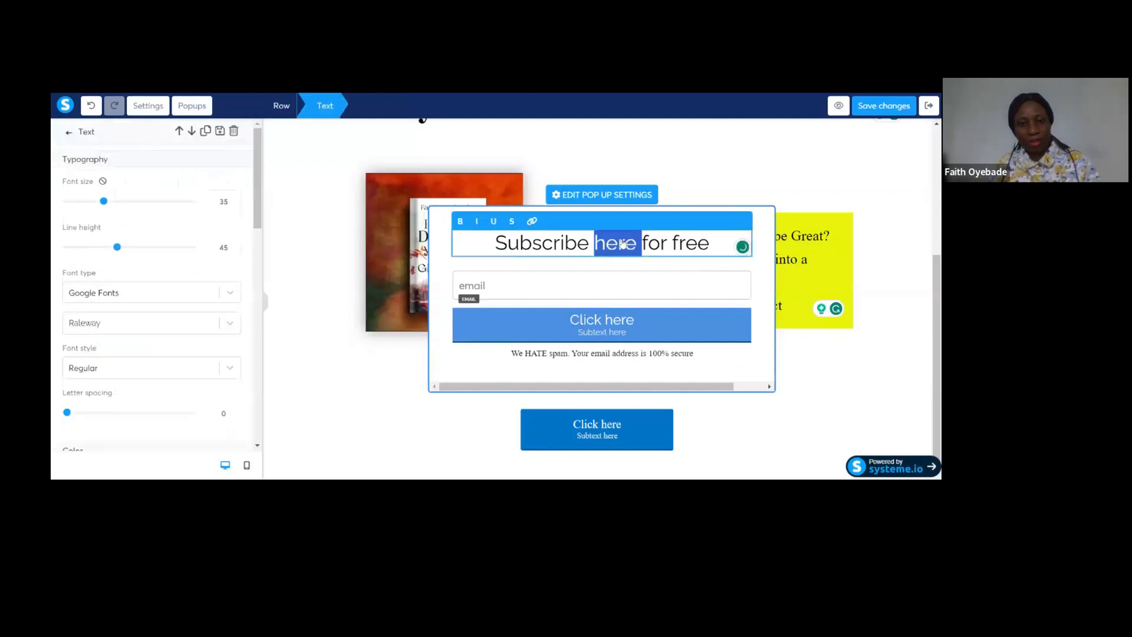
key(ctrl+a)
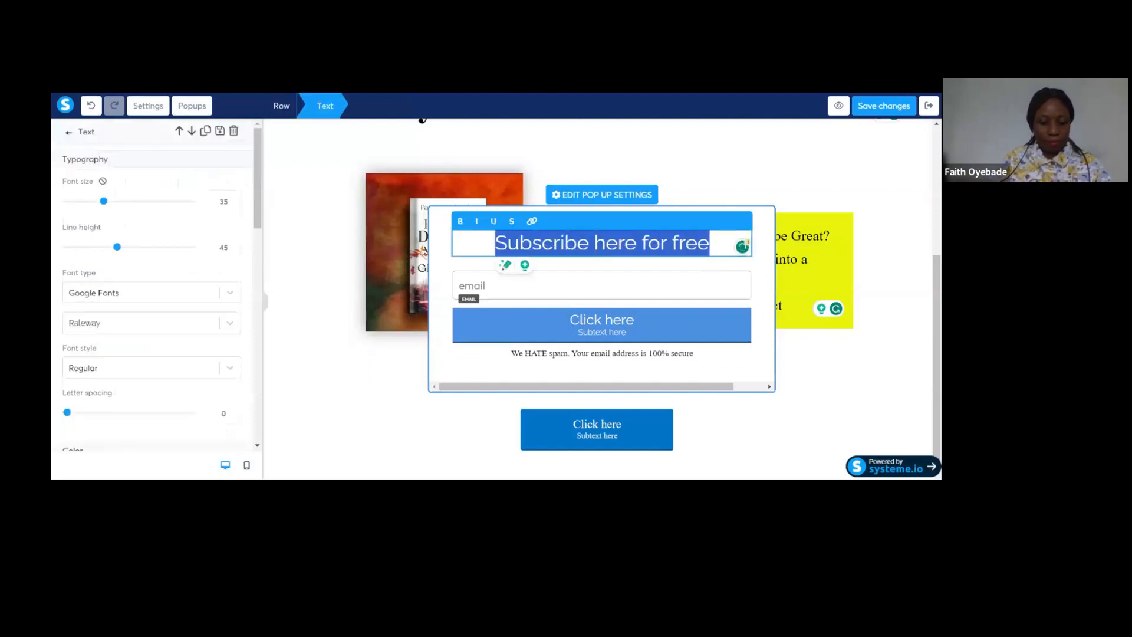
text(Enter You)
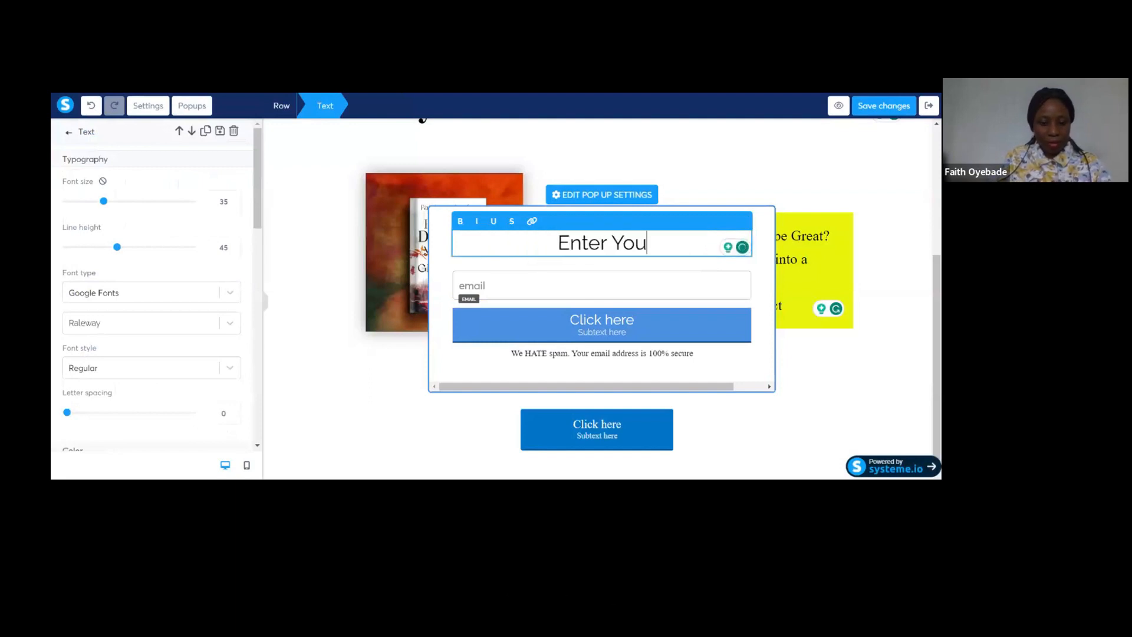
text(r Details Below)
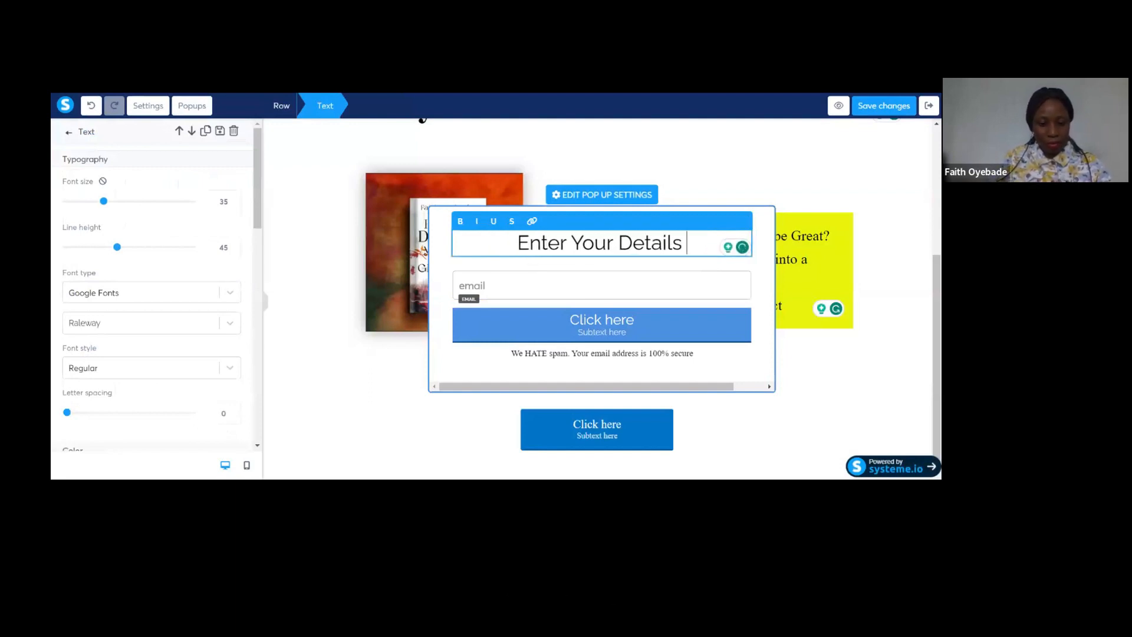
click(502, 299)
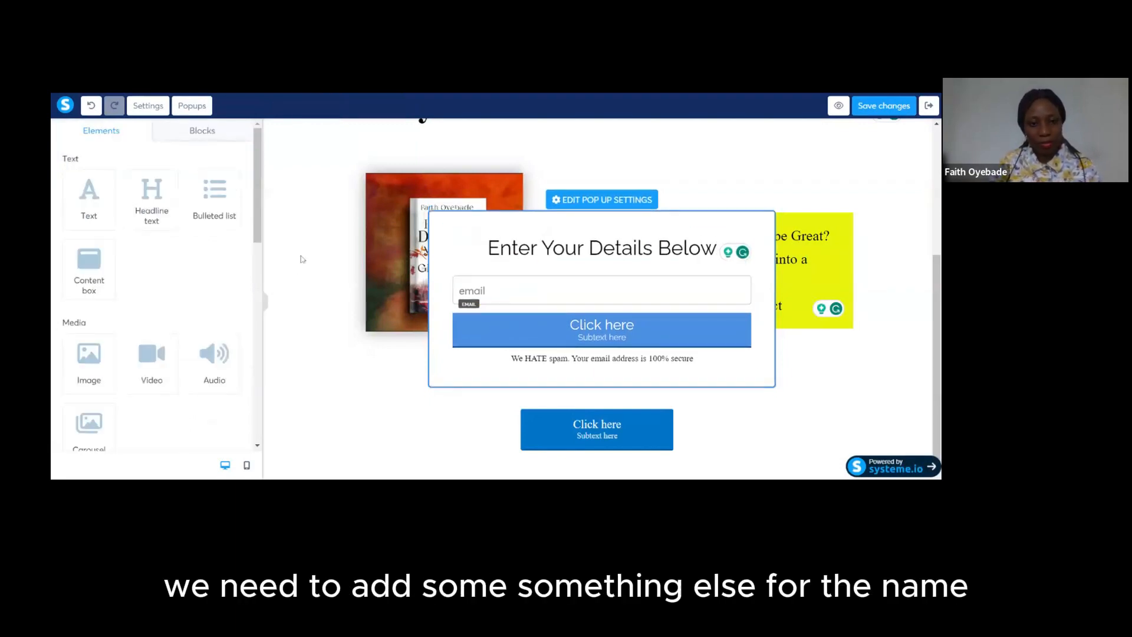
Add a form input between the popup's heading and email field, with the input type First name.
drag(257, 228, 265, 381)
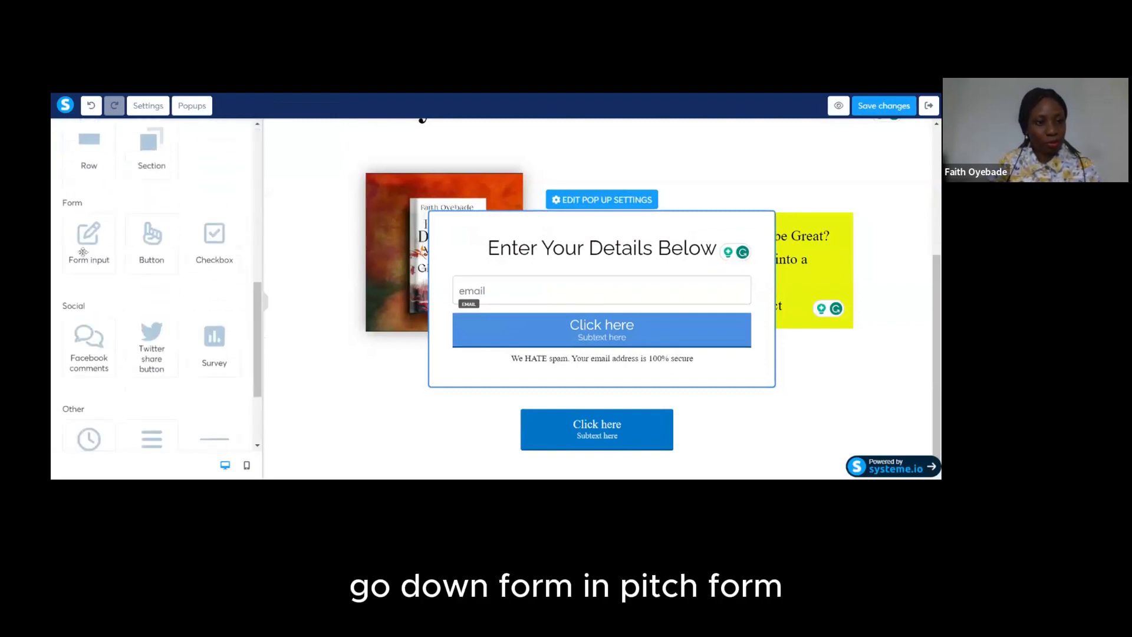
drag(82, 243, 590, 259)
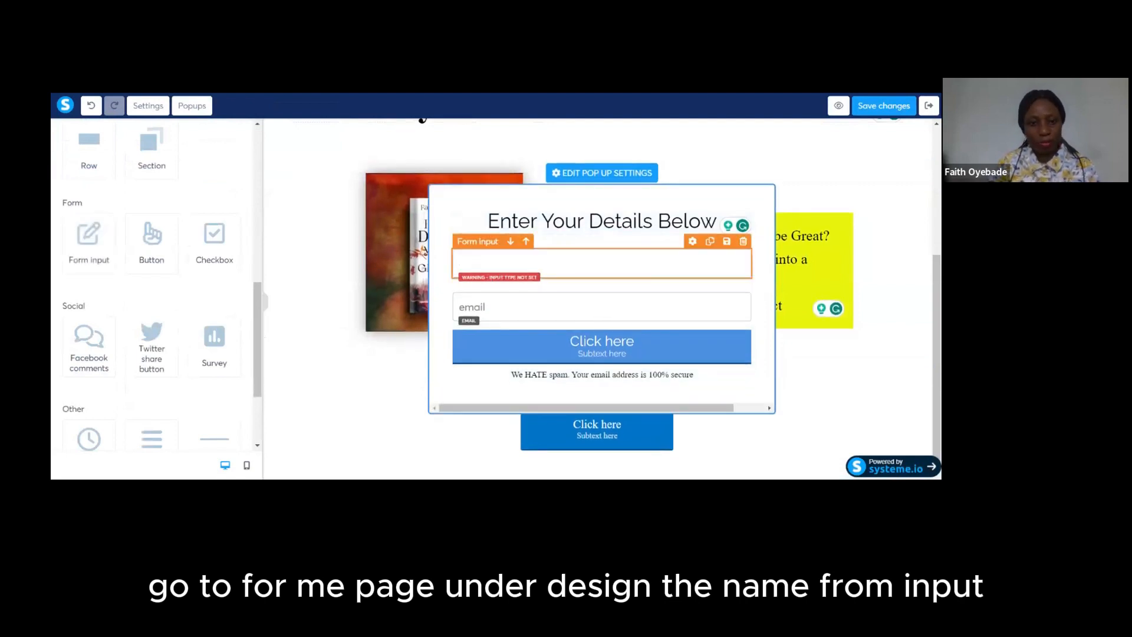
click(601, 263)
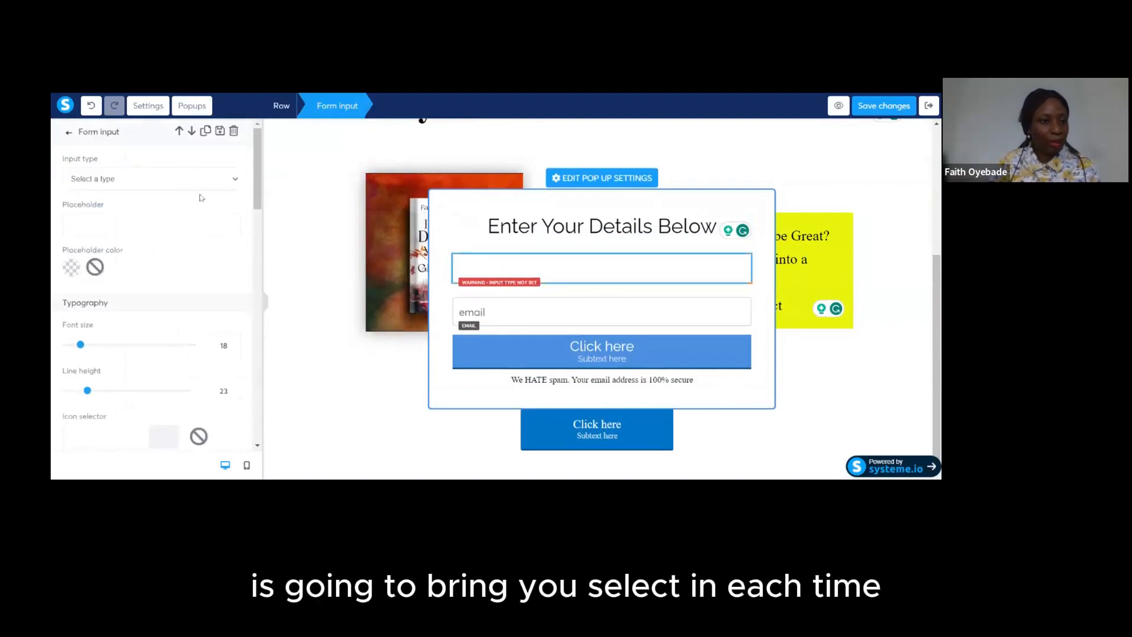
click(89, 242)
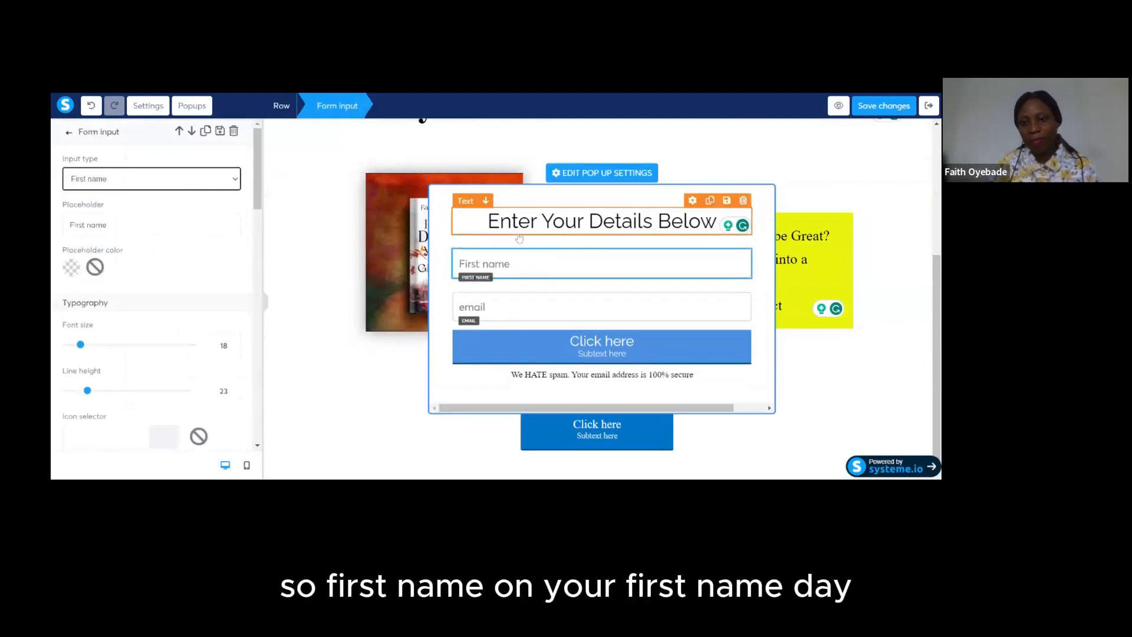
Replace the subtext of the popup's button with "I want the Book".
click(598, 360)
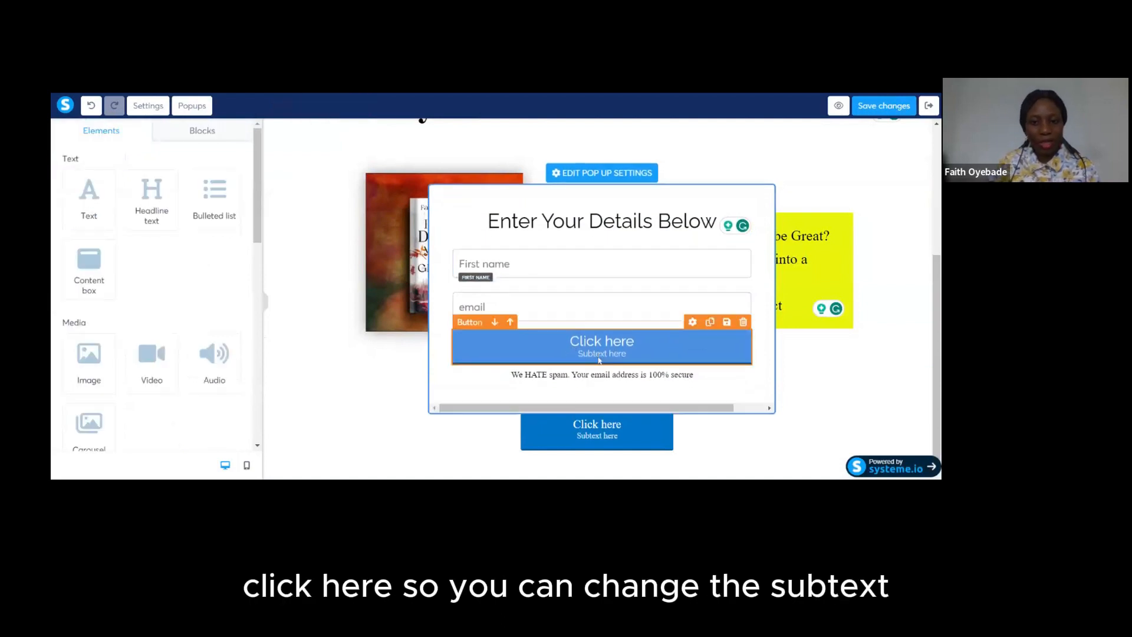
click(662, 346)
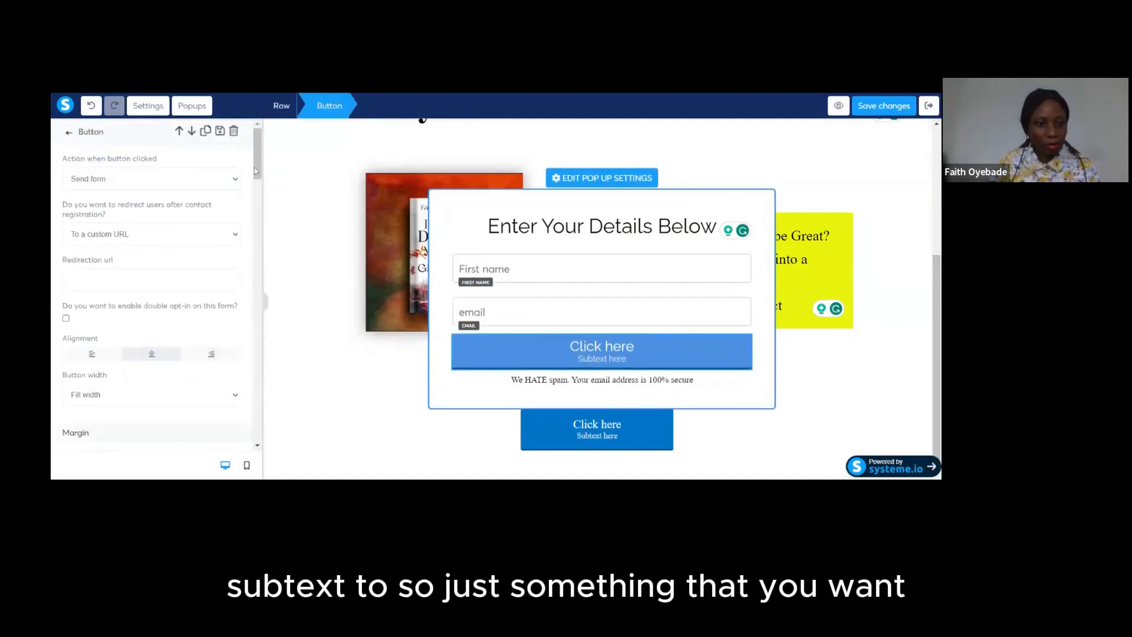
drag(257, 171, 262, 277)
drag(118, 249, 53, 254)
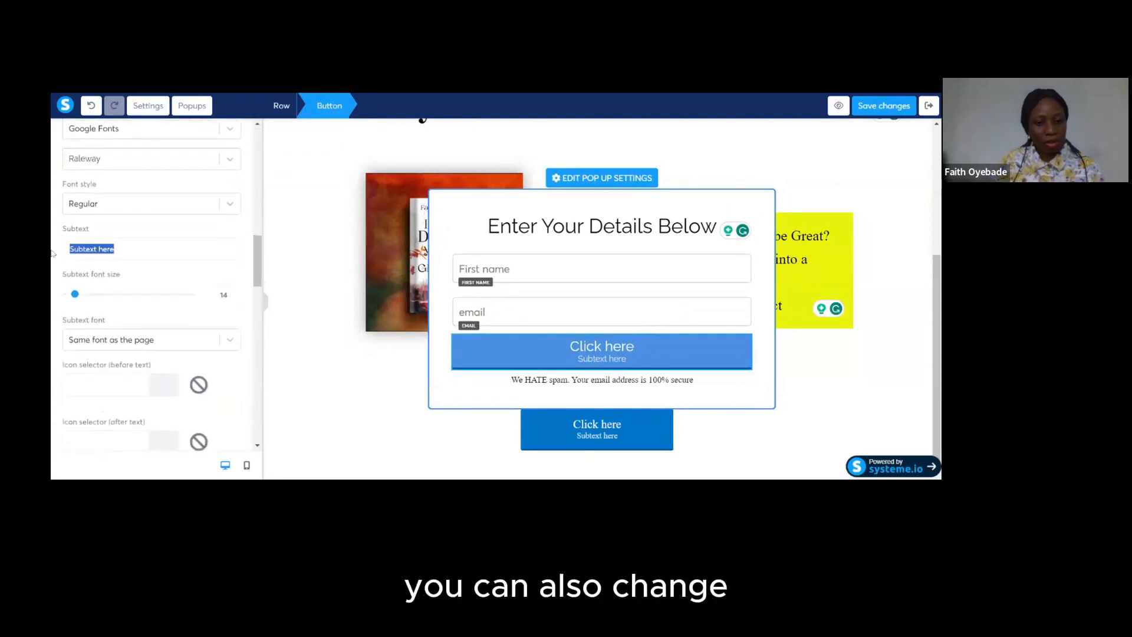
text(I want)
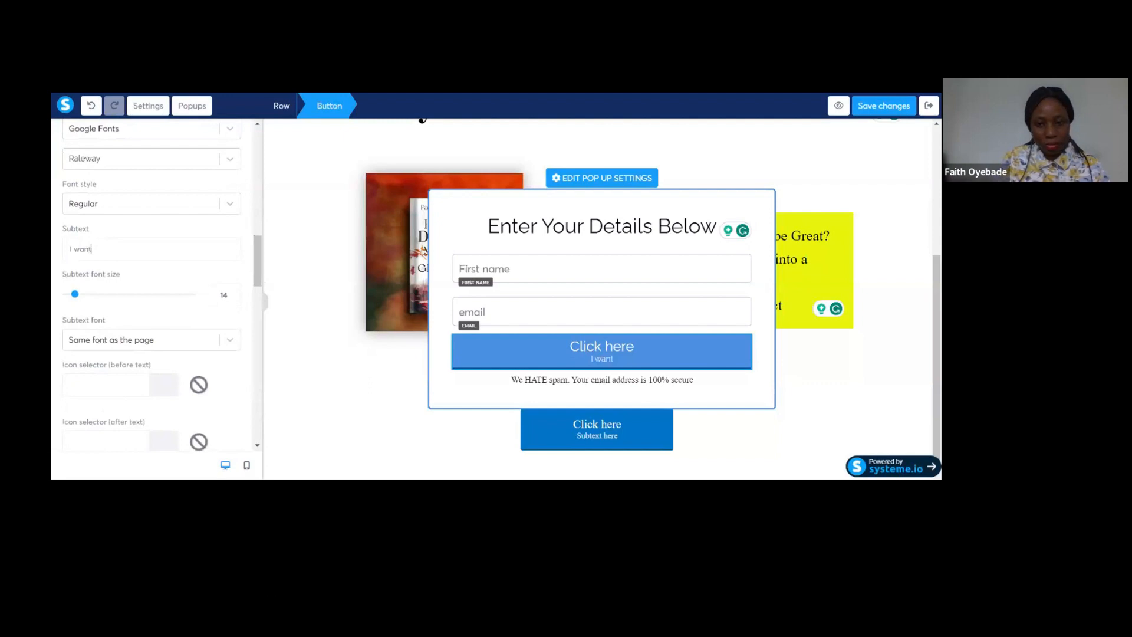
text( the Book)
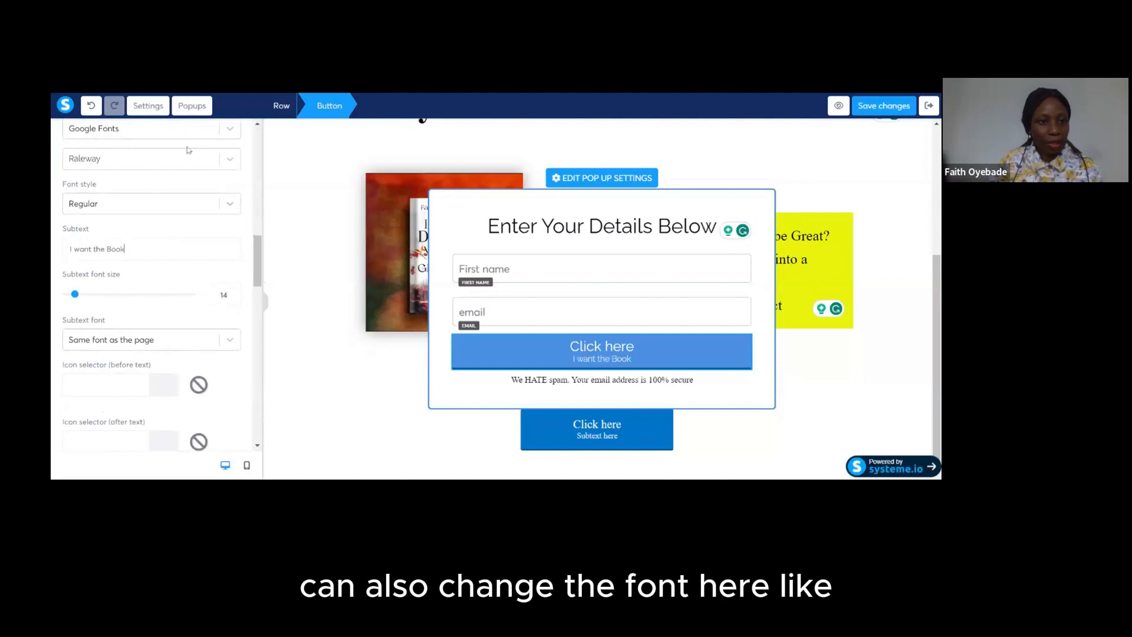
Change the Google font of the popup's button to Roboto Slab.
scroll(258, 247, up, 3)
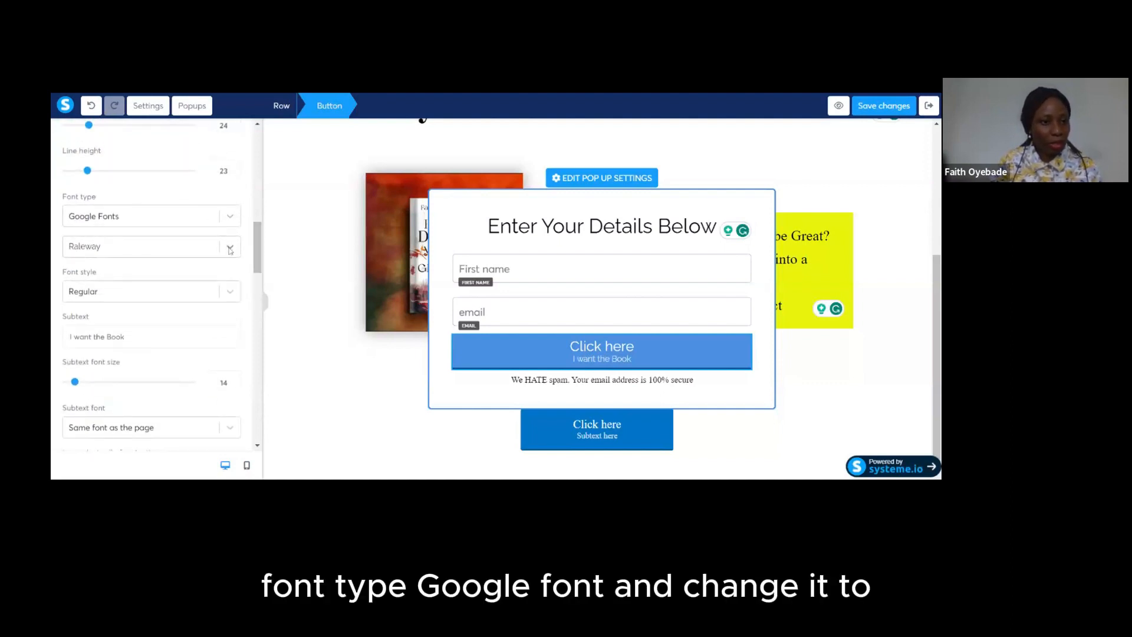
click(230, 248)
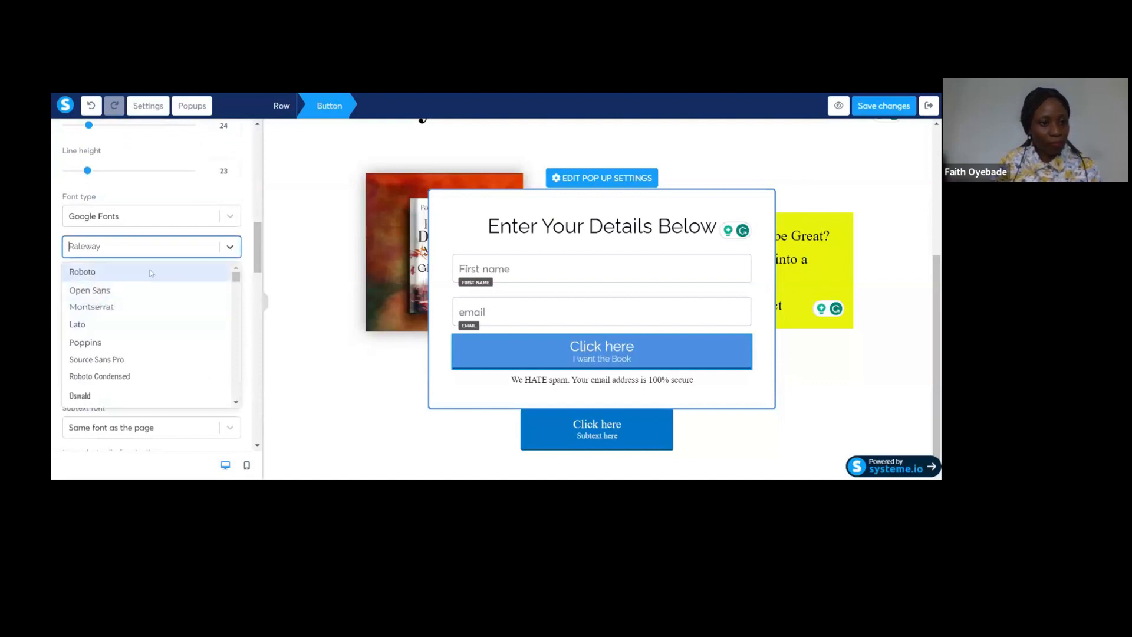
click(131, 251)
text(rorb)
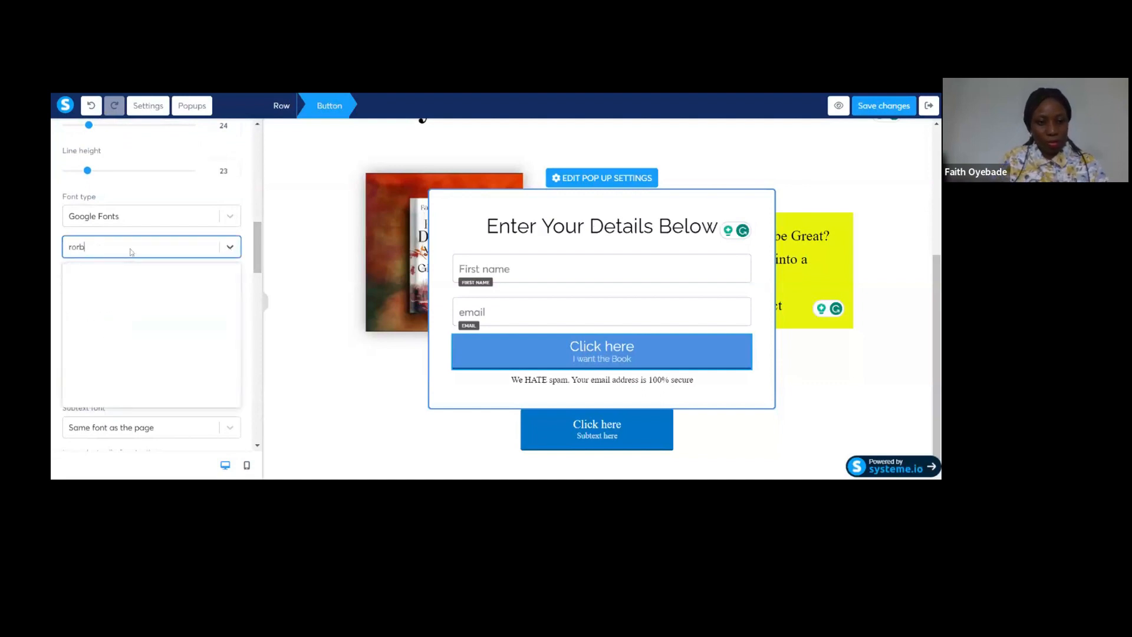
key(BackSpace)
key(BackSpace)
text(boto)
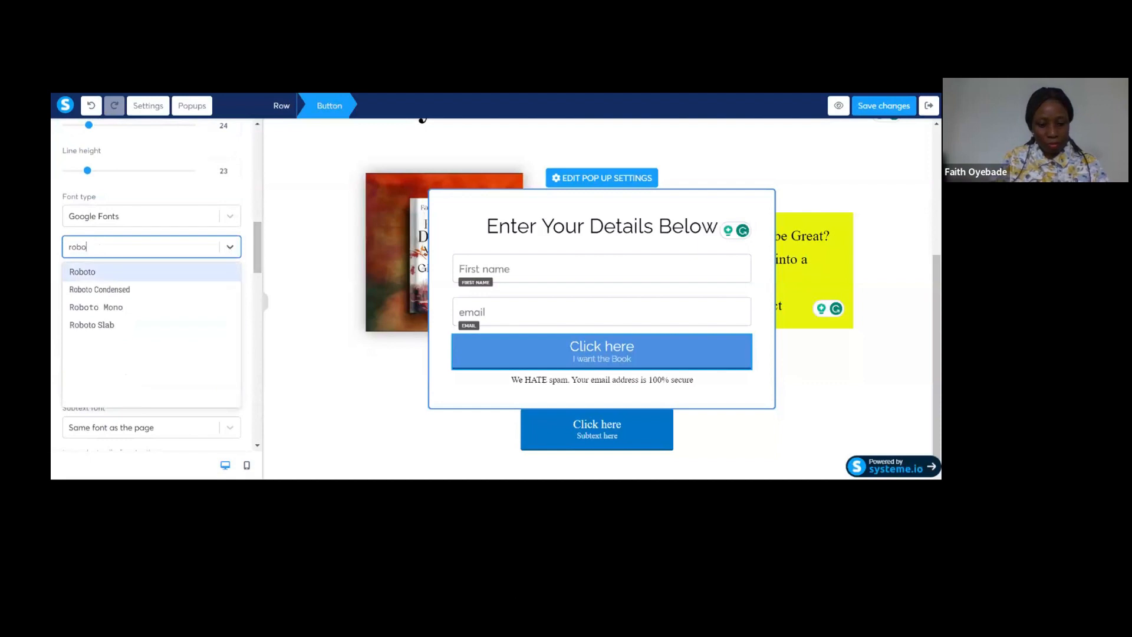
click(118, 332)
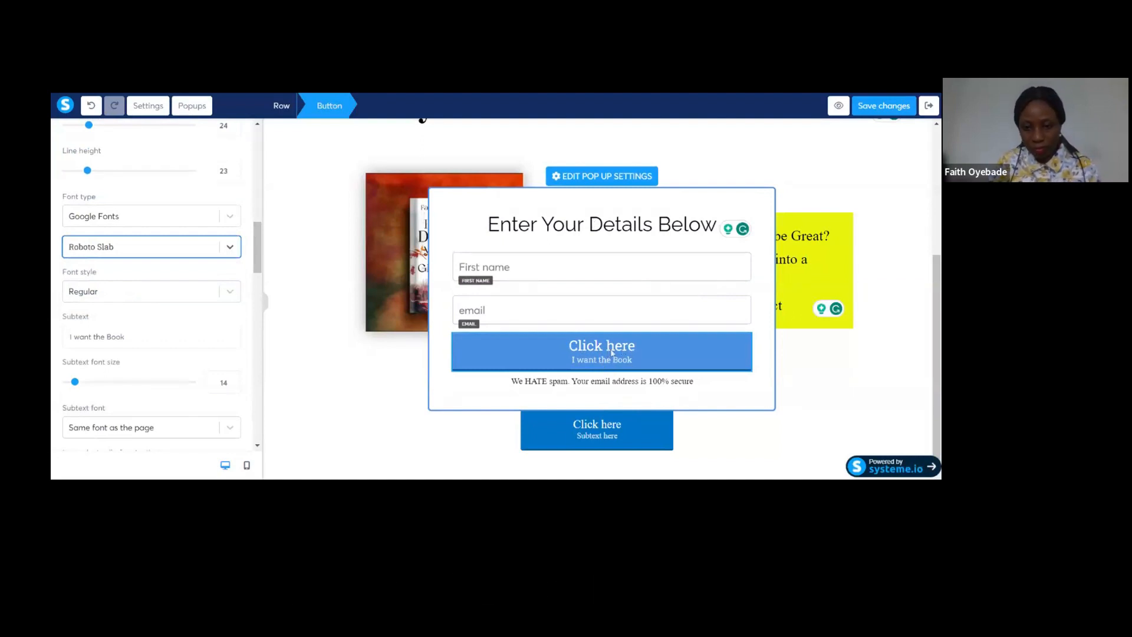
Insert "Yes," at the start of the popup button's subtext so it reads "Yes,I want the Book".
click(586, 363)
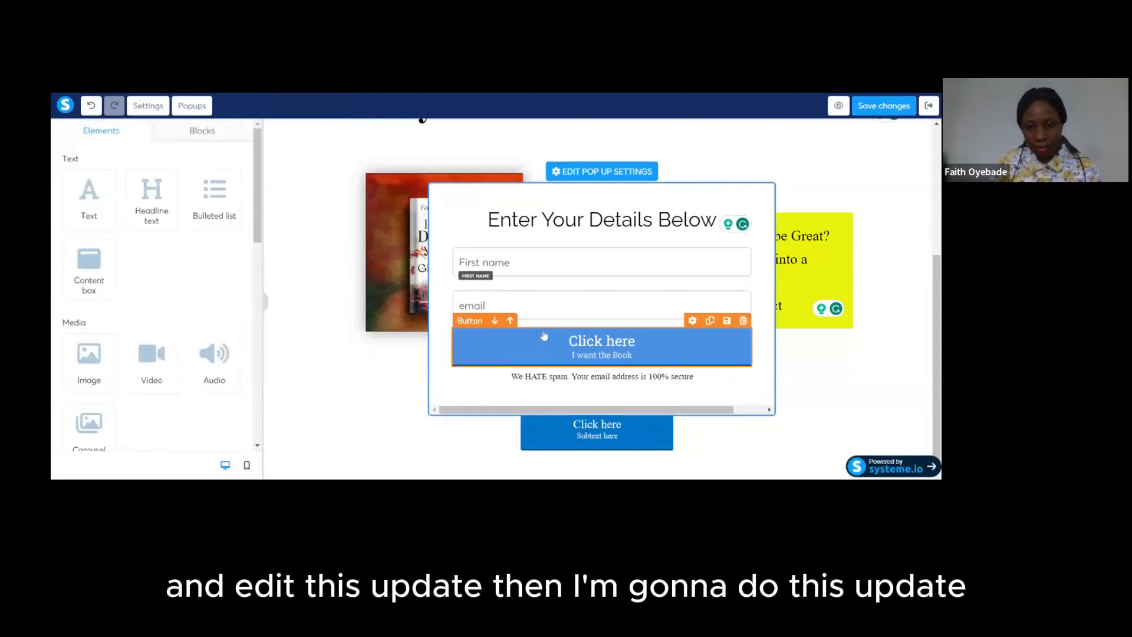
click(601, 356)
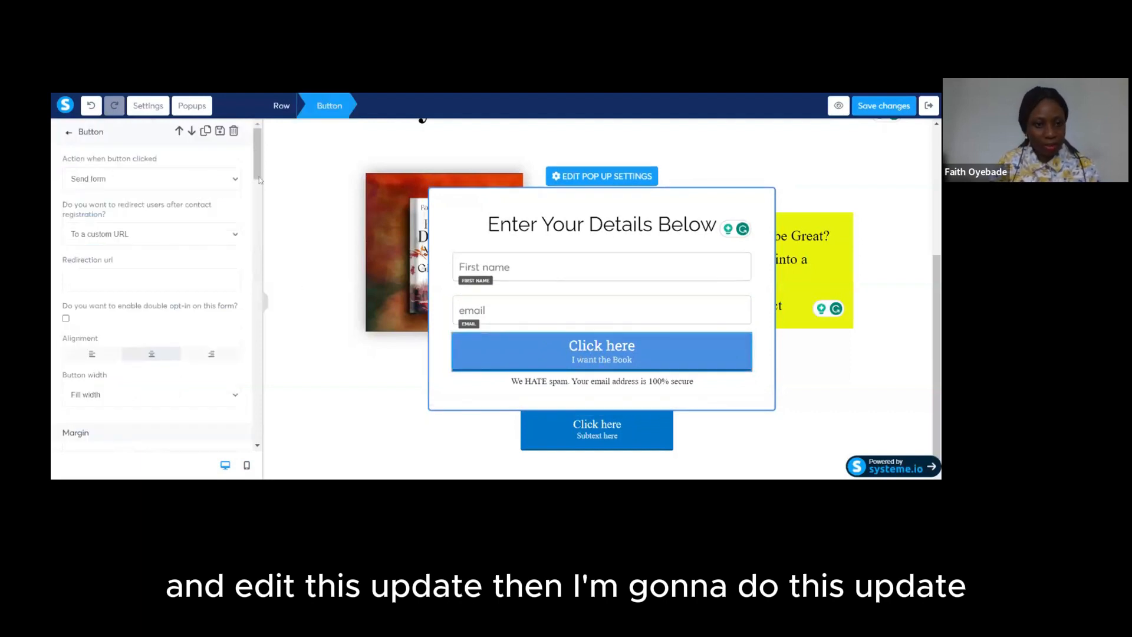
drag(258, 177, 259, 291)
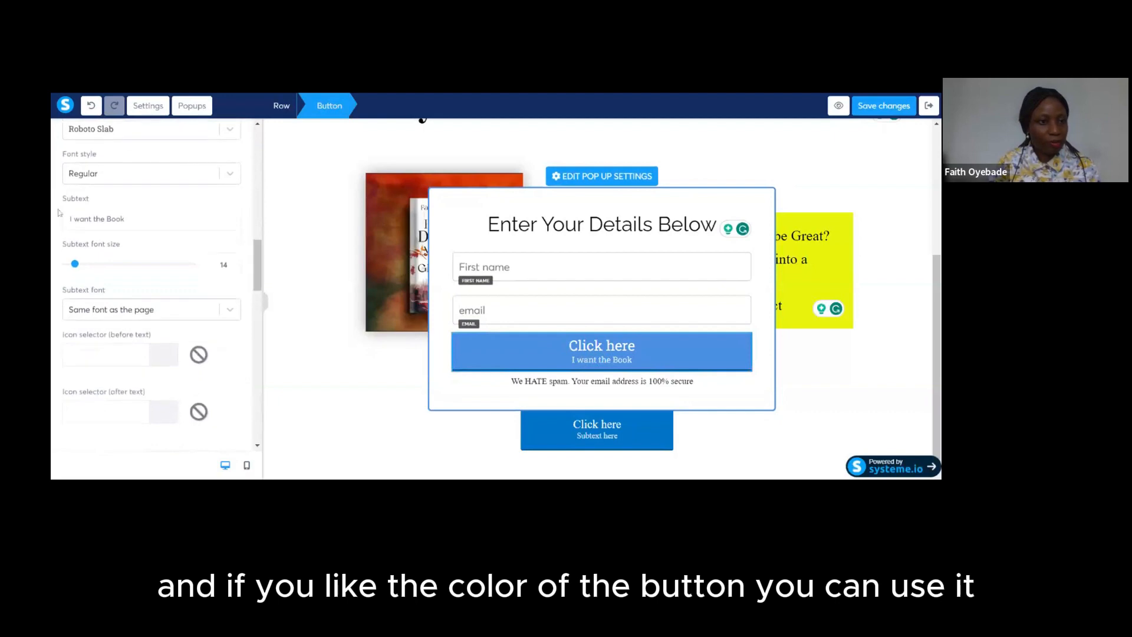
text(Yes,)
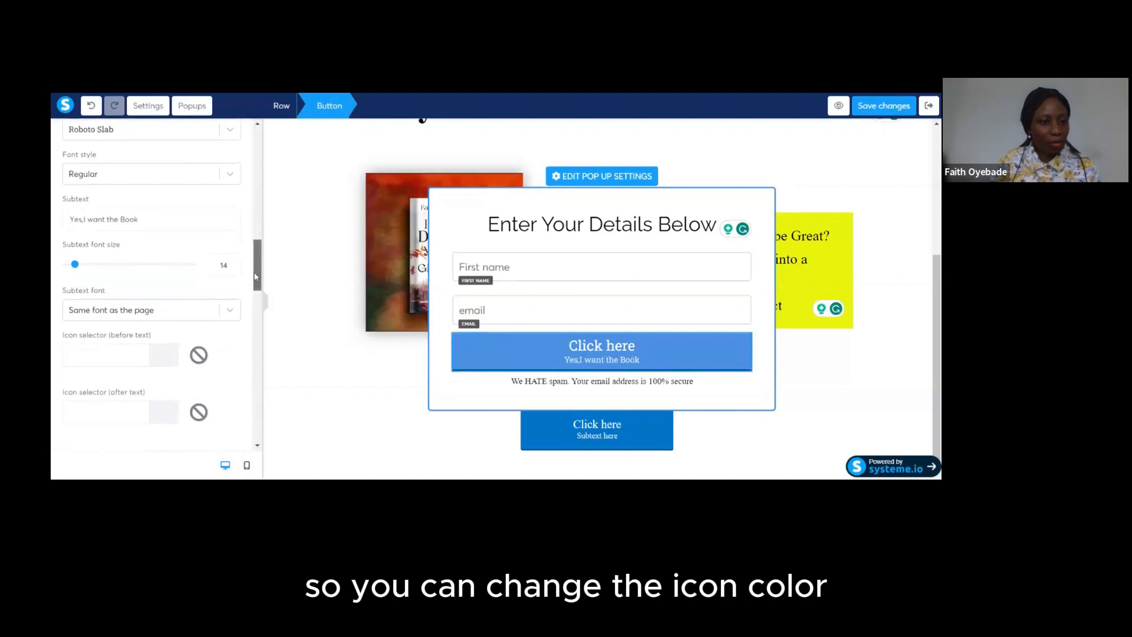
Set the background color of the popup's button to the bright blue 1693E8.
scroll(147, 236, down, 5)
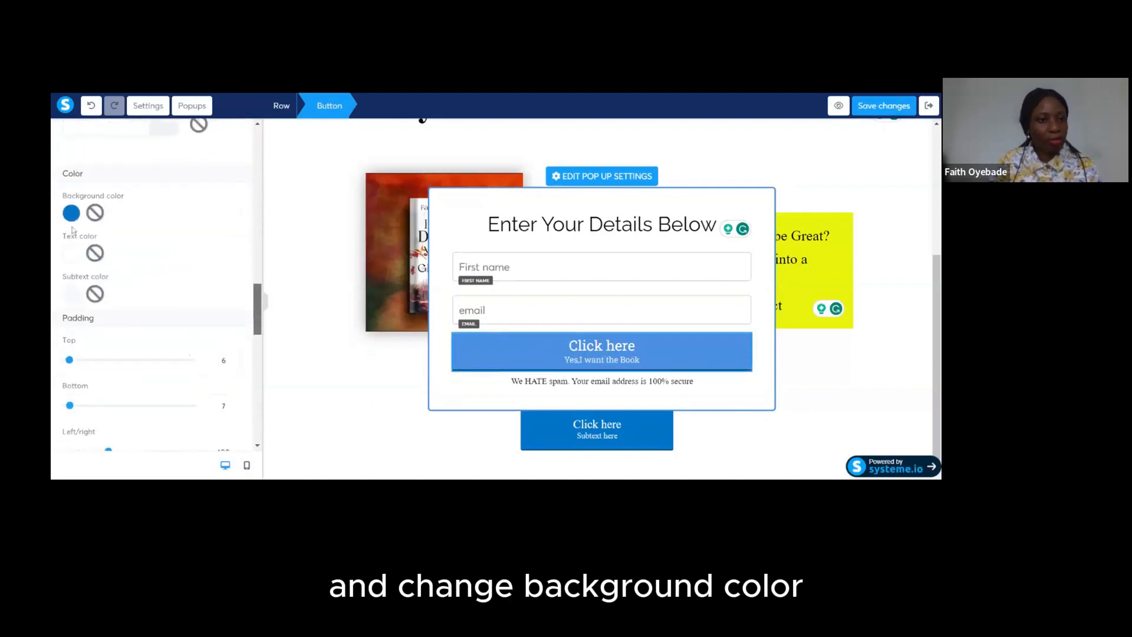
click(72, 215)
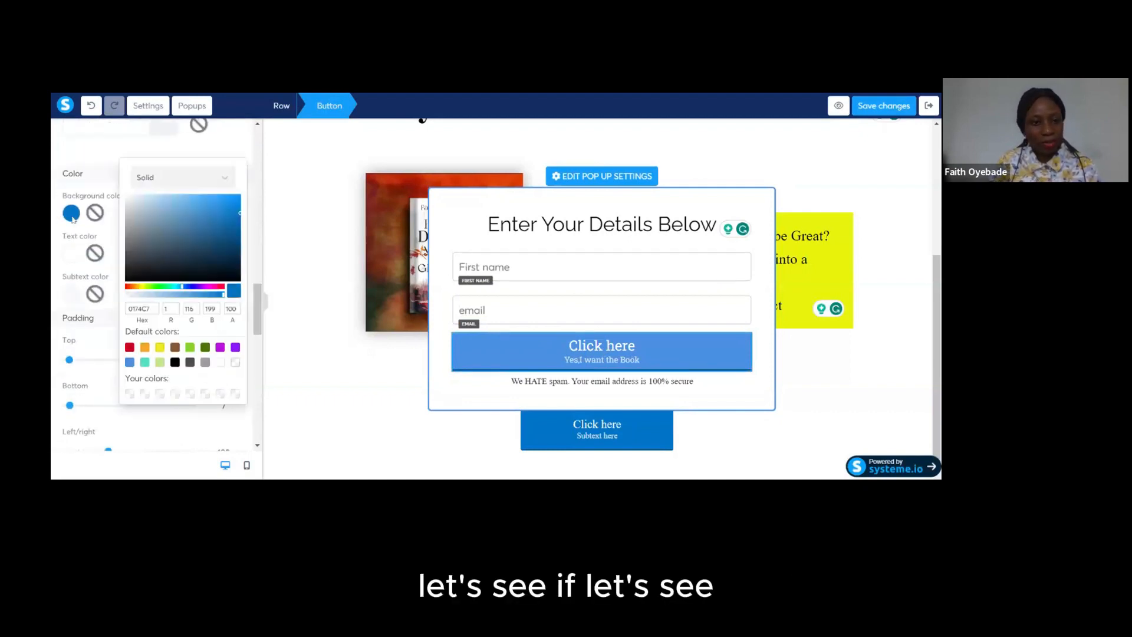
click(141, 211)
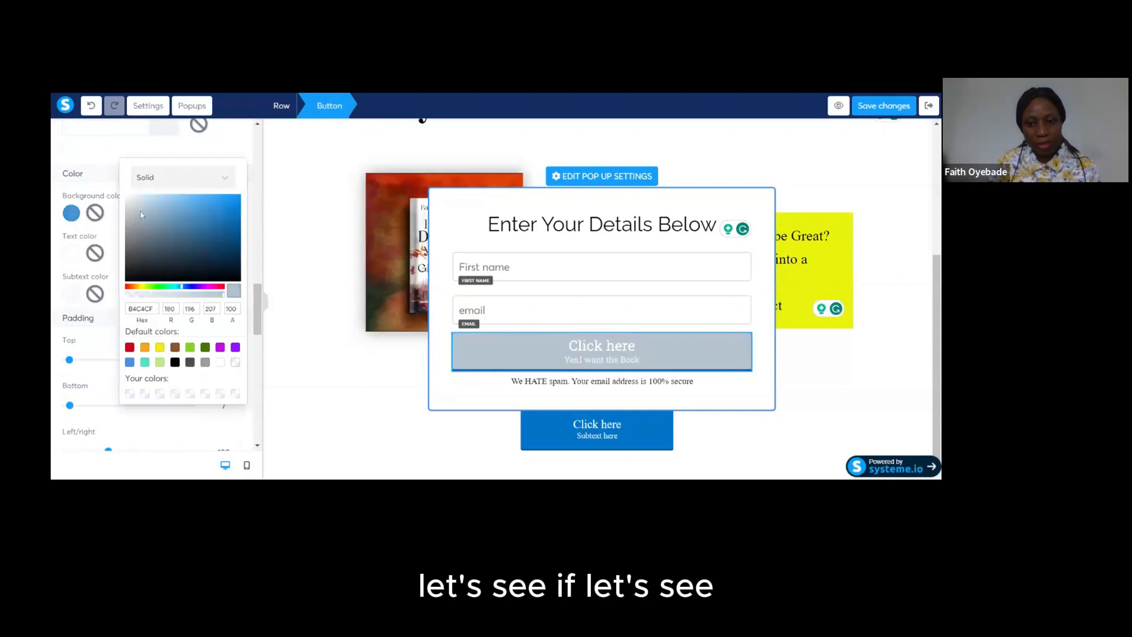
click(173, 211)
click(231, 204)
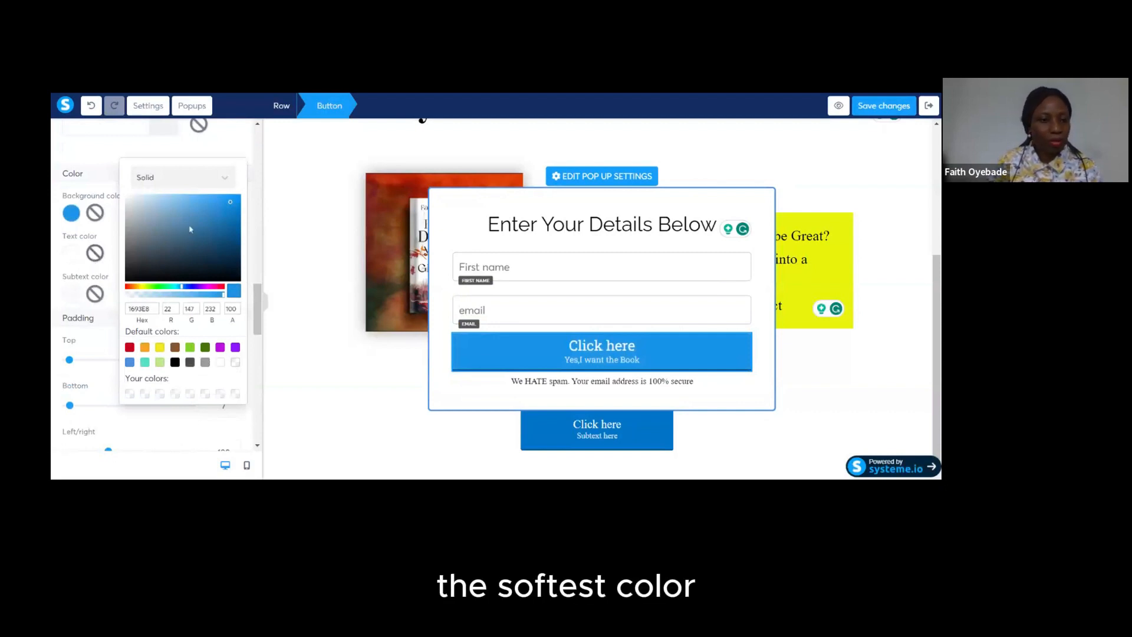
click(445, 237)
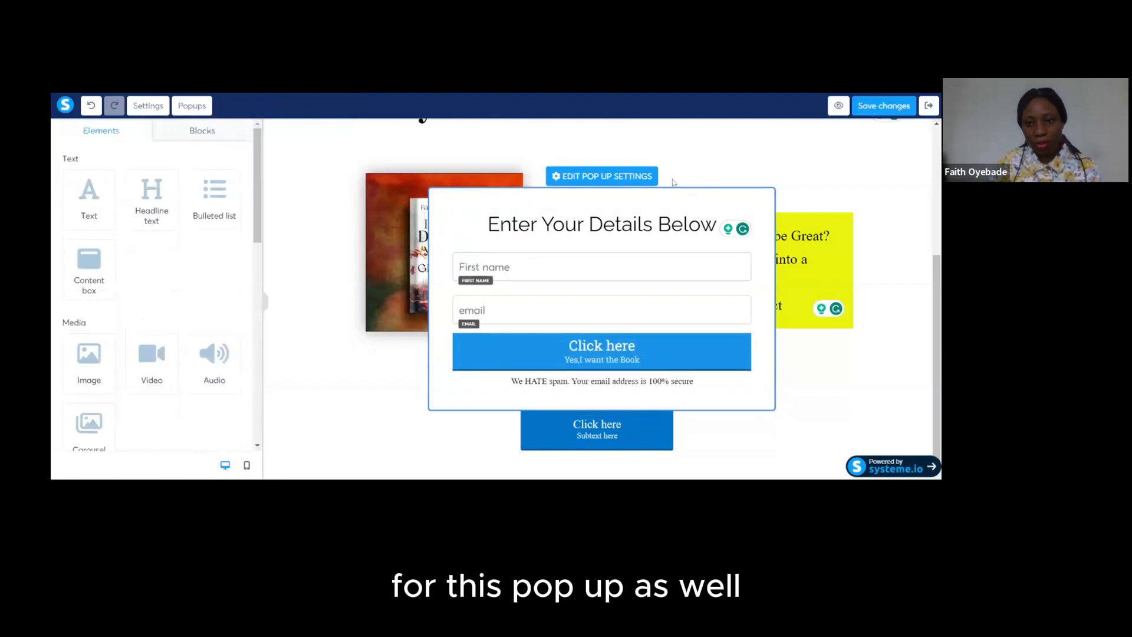
Change the popup's background color to a pale greyish pink in the popup settings.
click(575, 176)
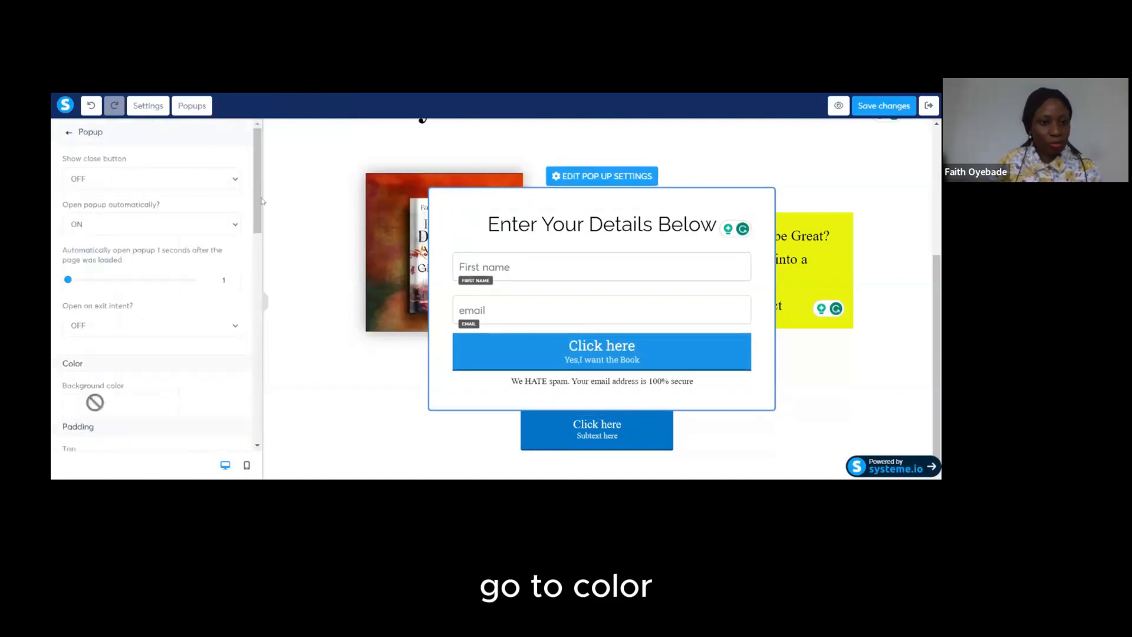
click(76, 407)
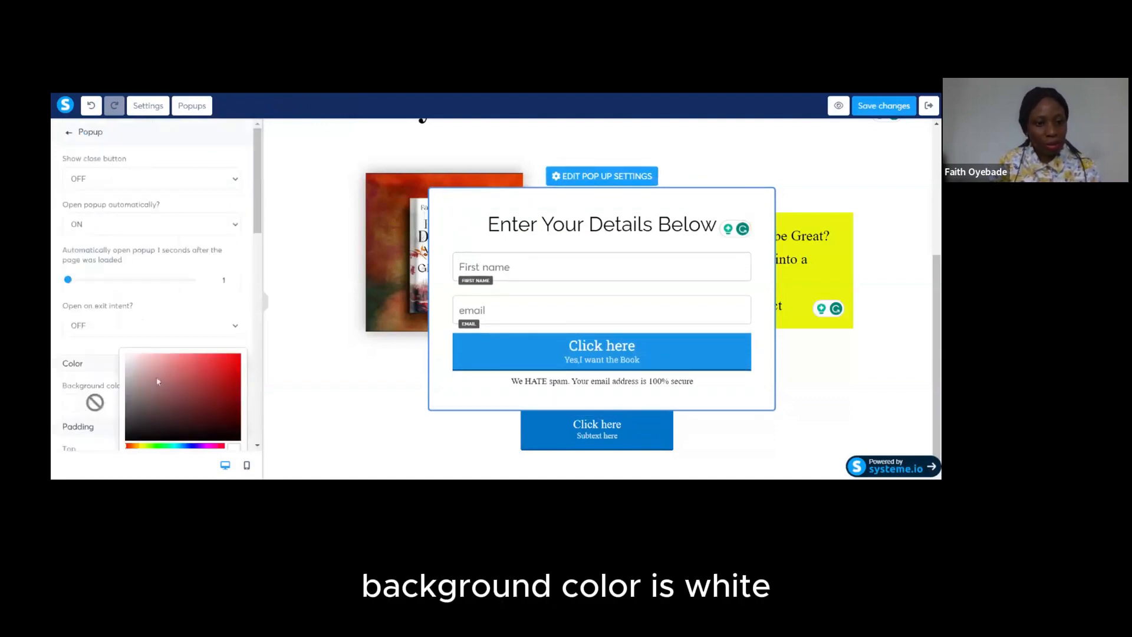
click(134, 366)
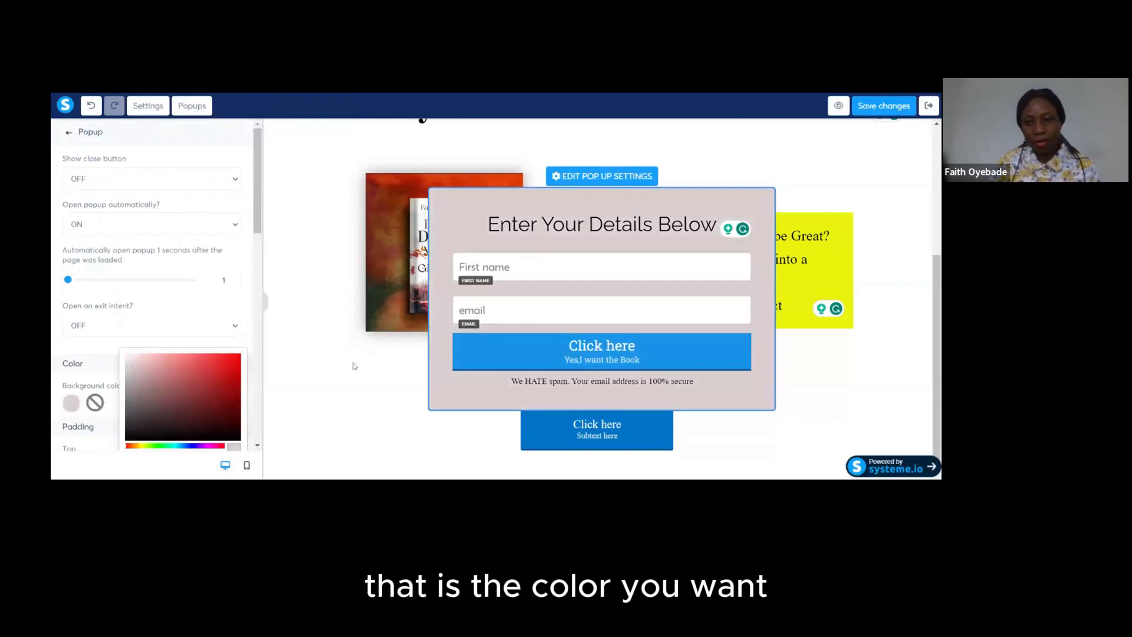
click(858, 400)
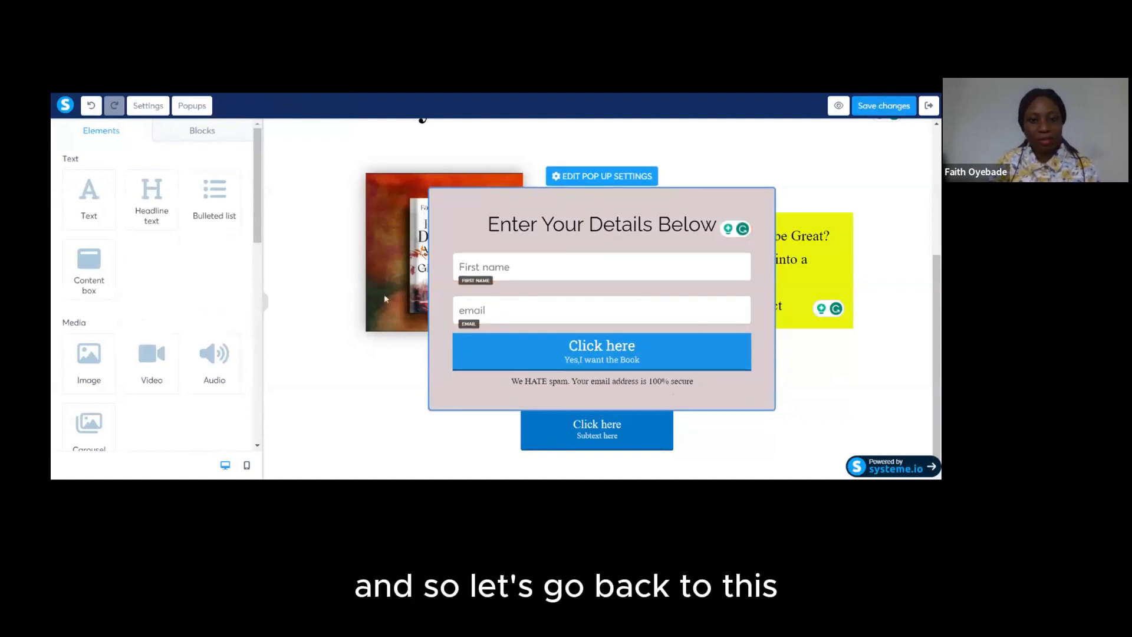
Close the popup, assign Popup №1 to the page's button below the book image, and check the popup list.
click(559, 437)
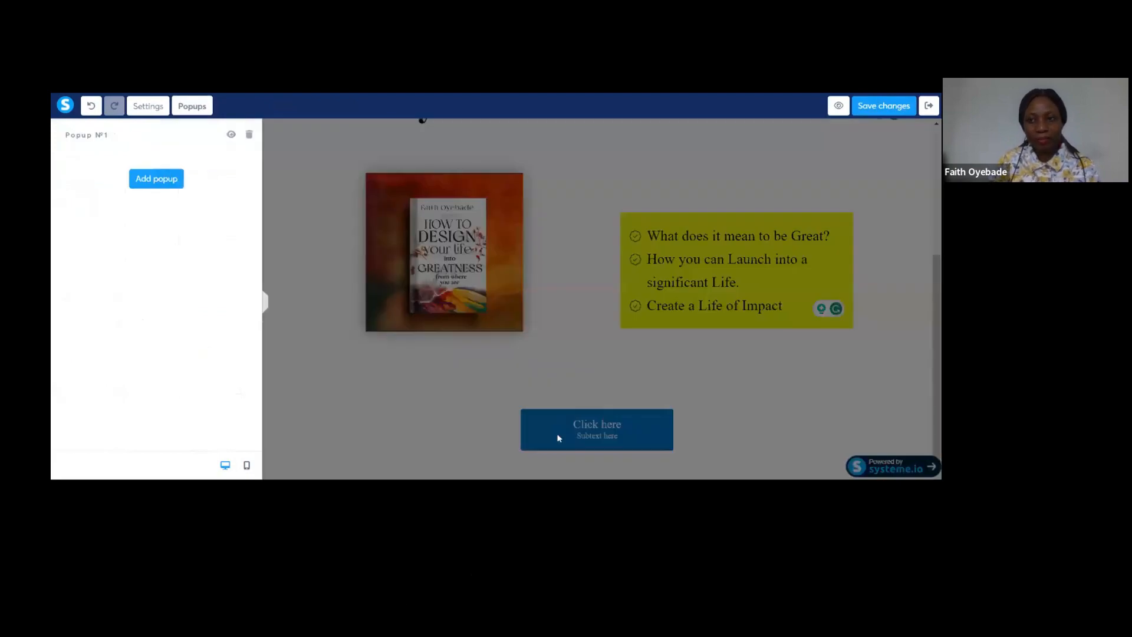
click(558, 437)
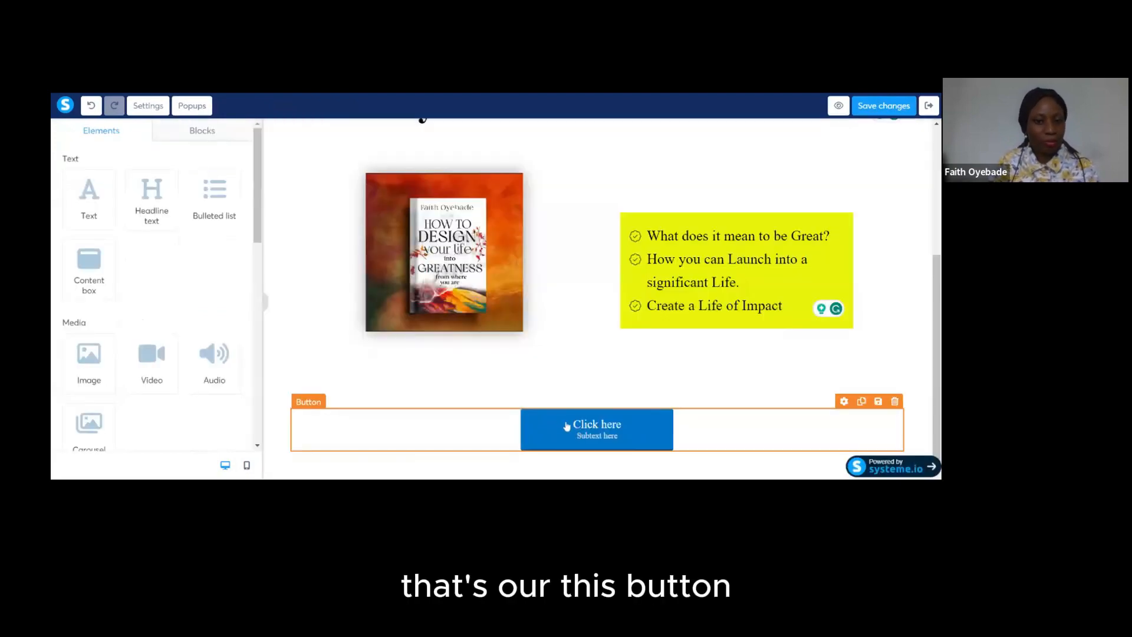
click(574, 430)
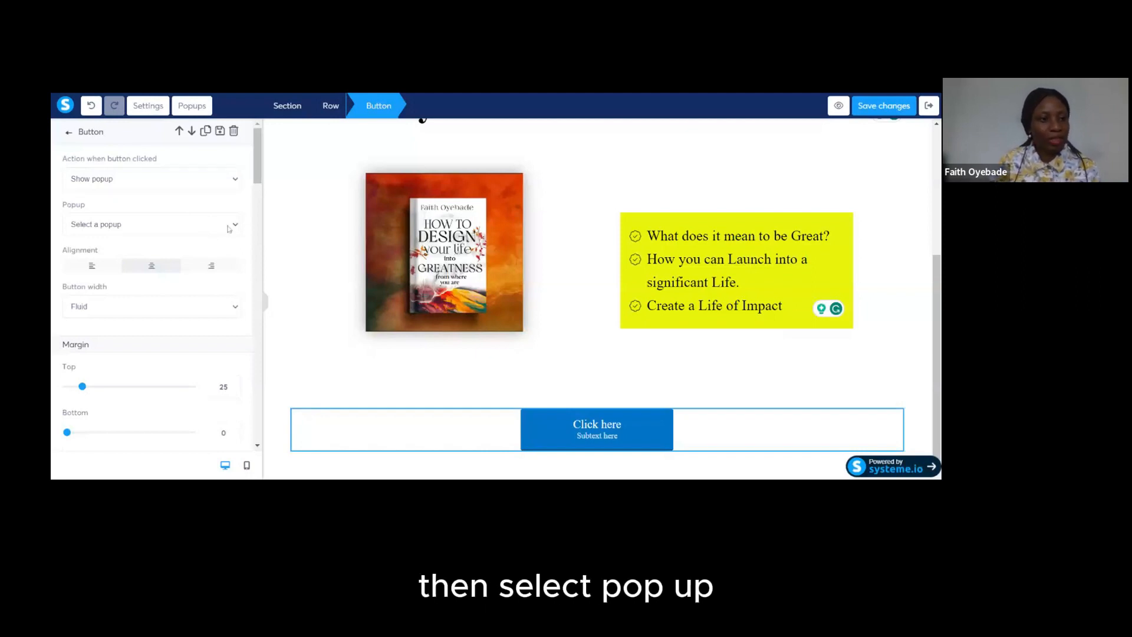
click(184, 240)
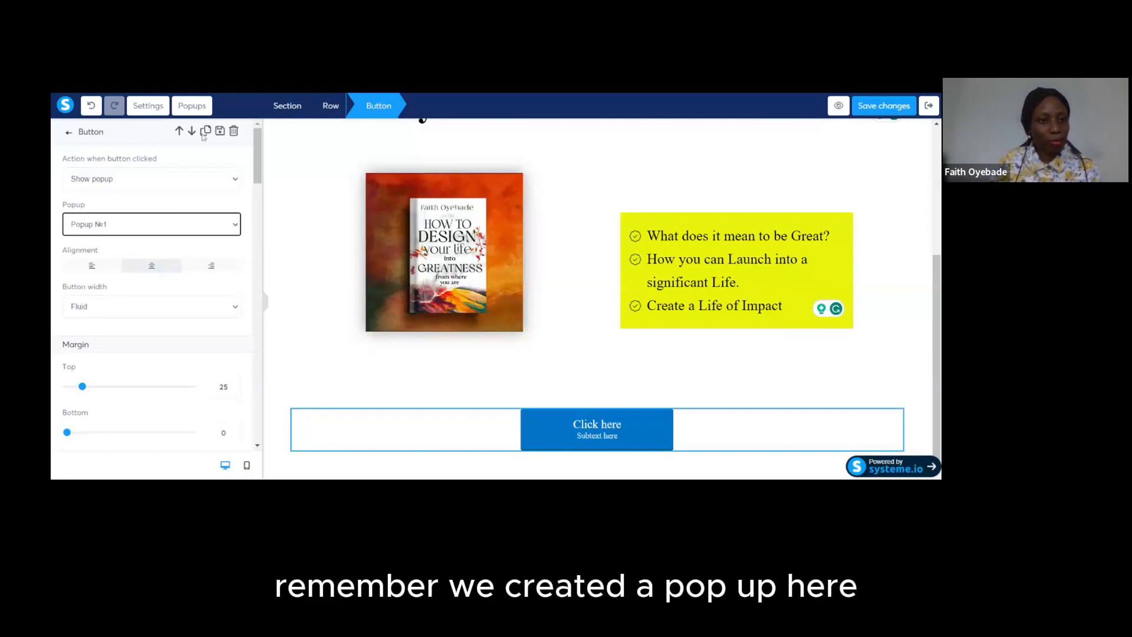
click(197, 109)
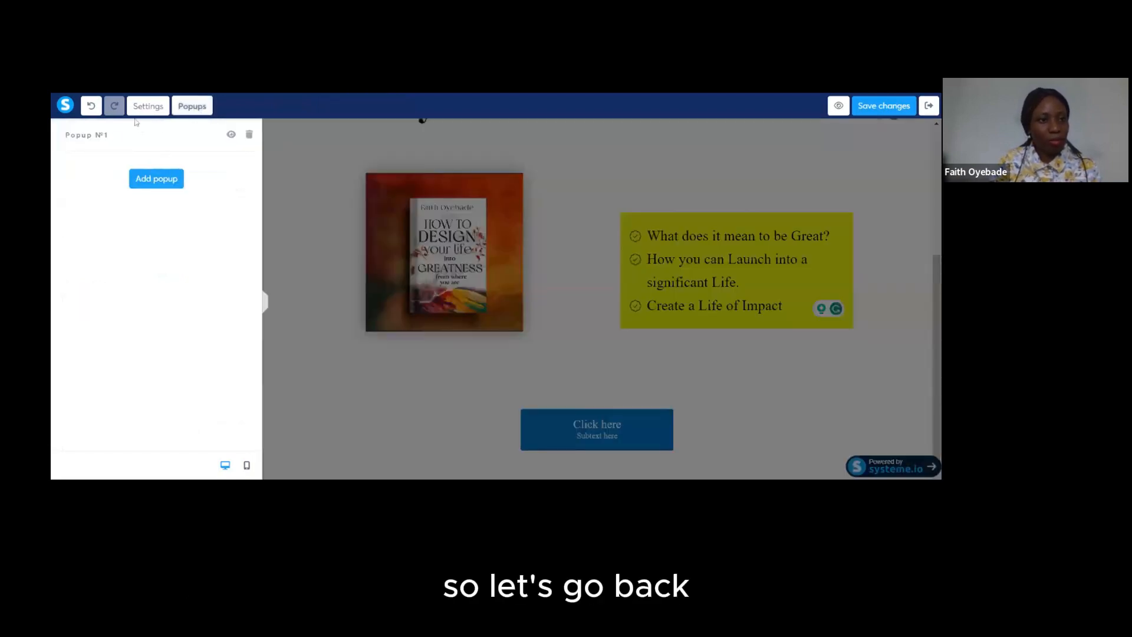
click(344, 255)
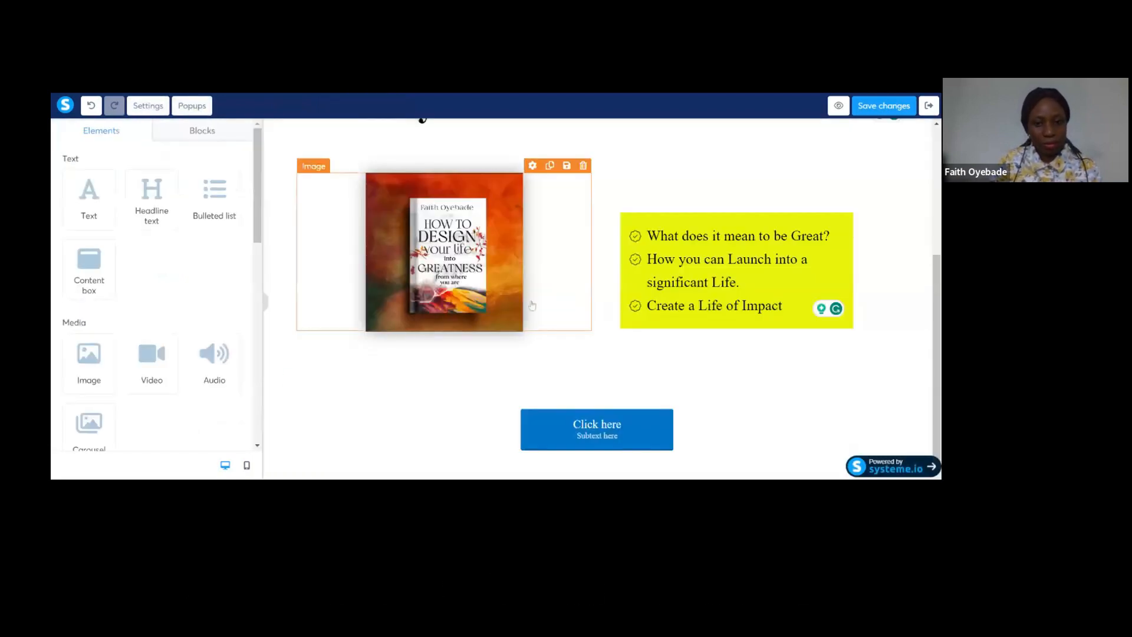
Set the top, bottom, left and right margins of the page's button to 0.
click(541, 433)
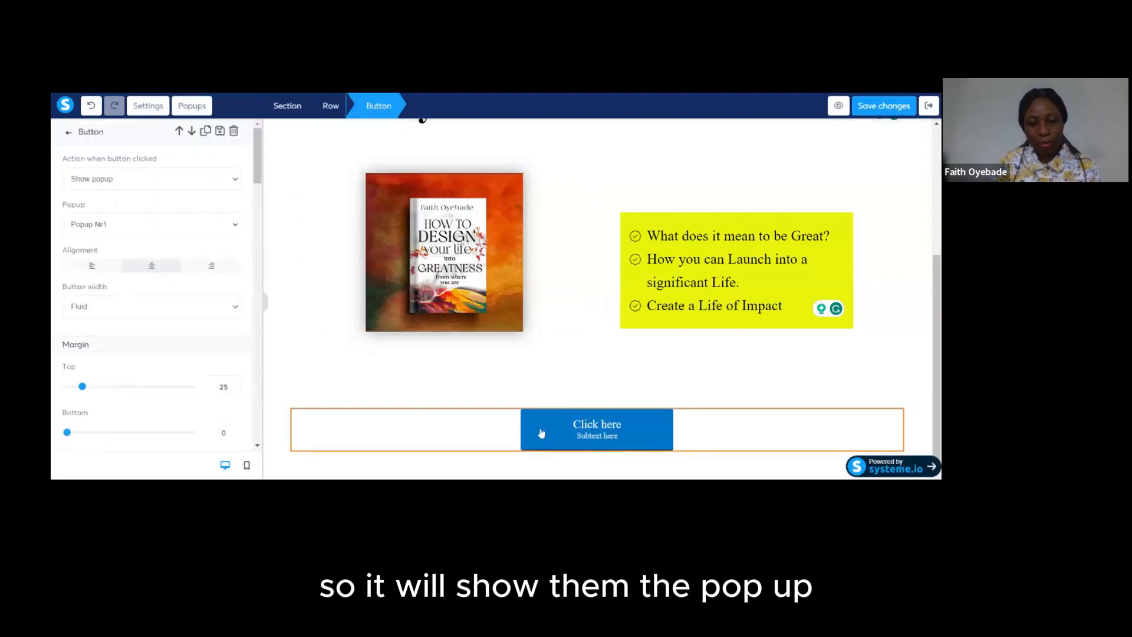
click(589, 433)
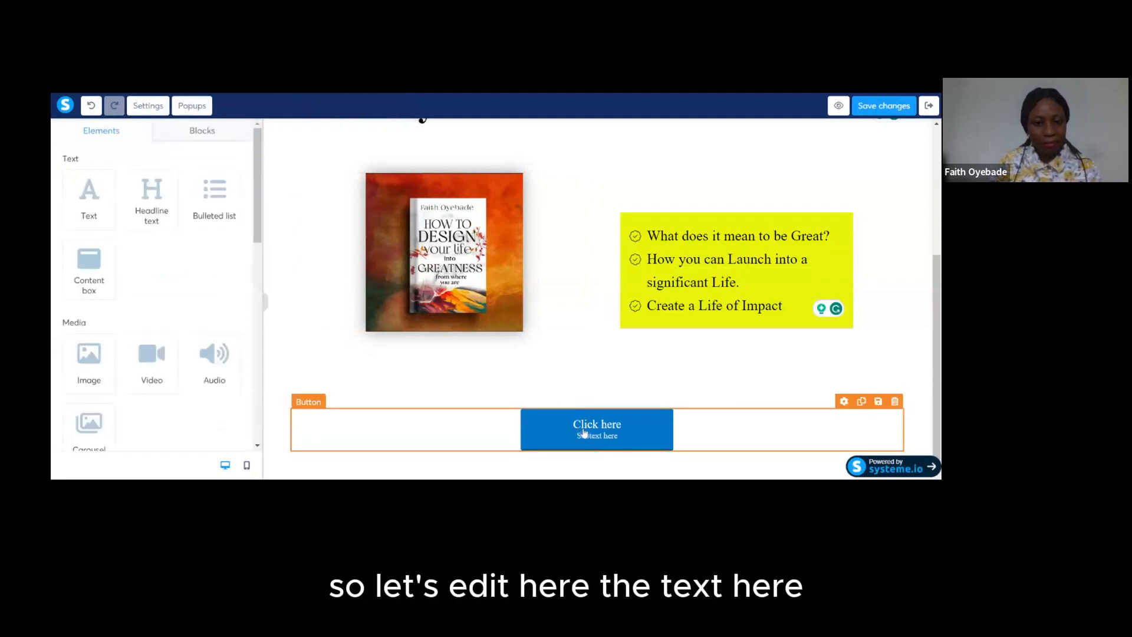
click(592, 432)
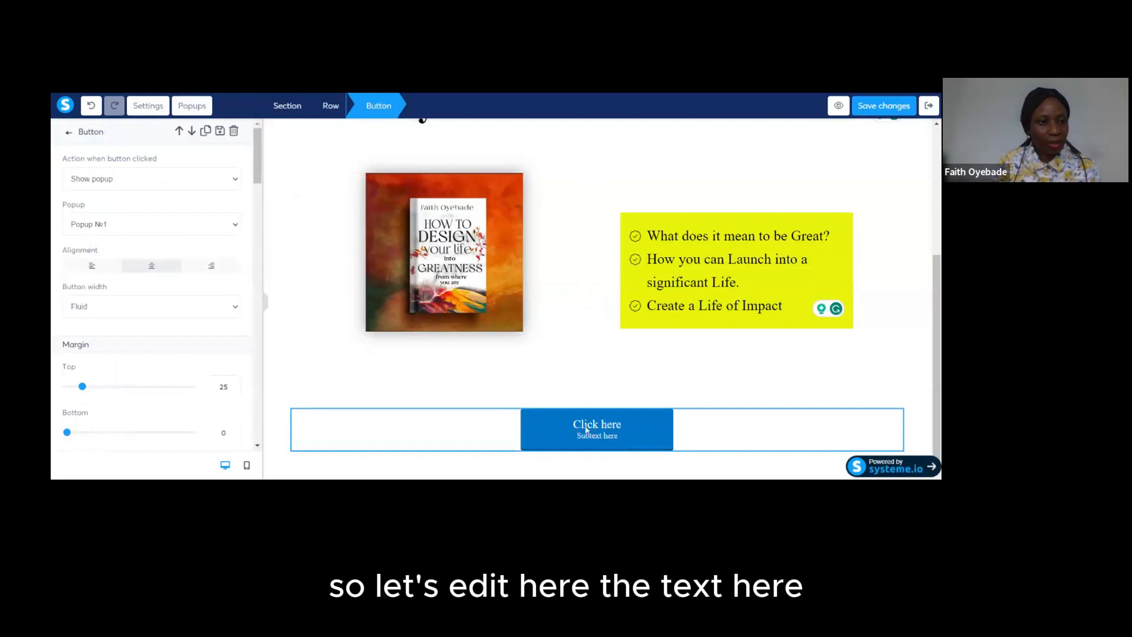
scroll(261, 190, down, 3)
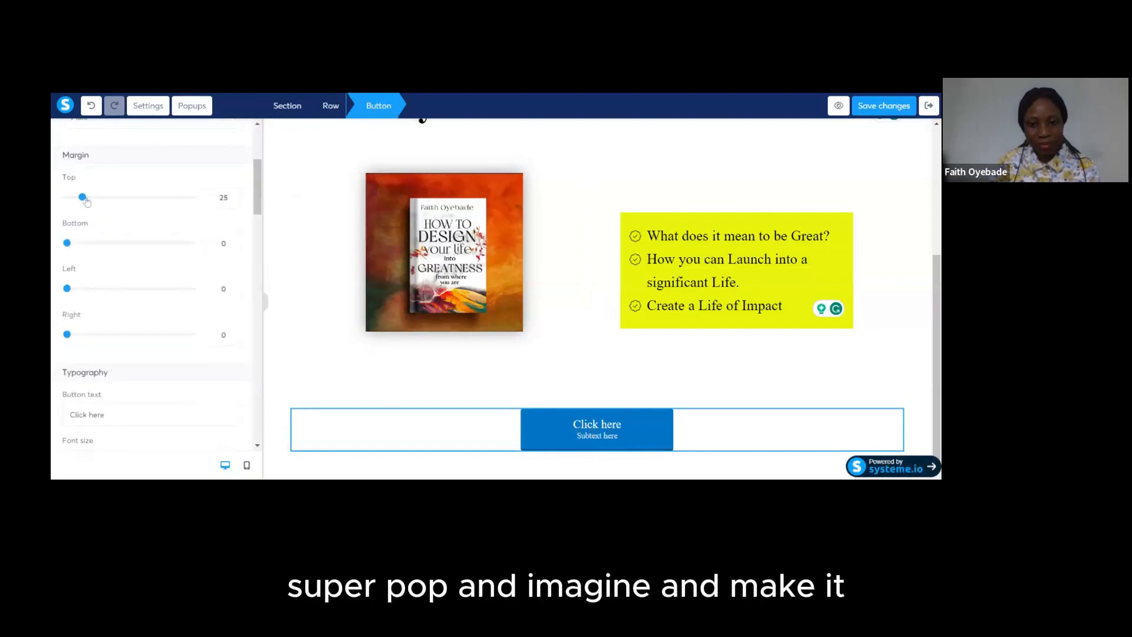
drag(85, 201, 58, 200)
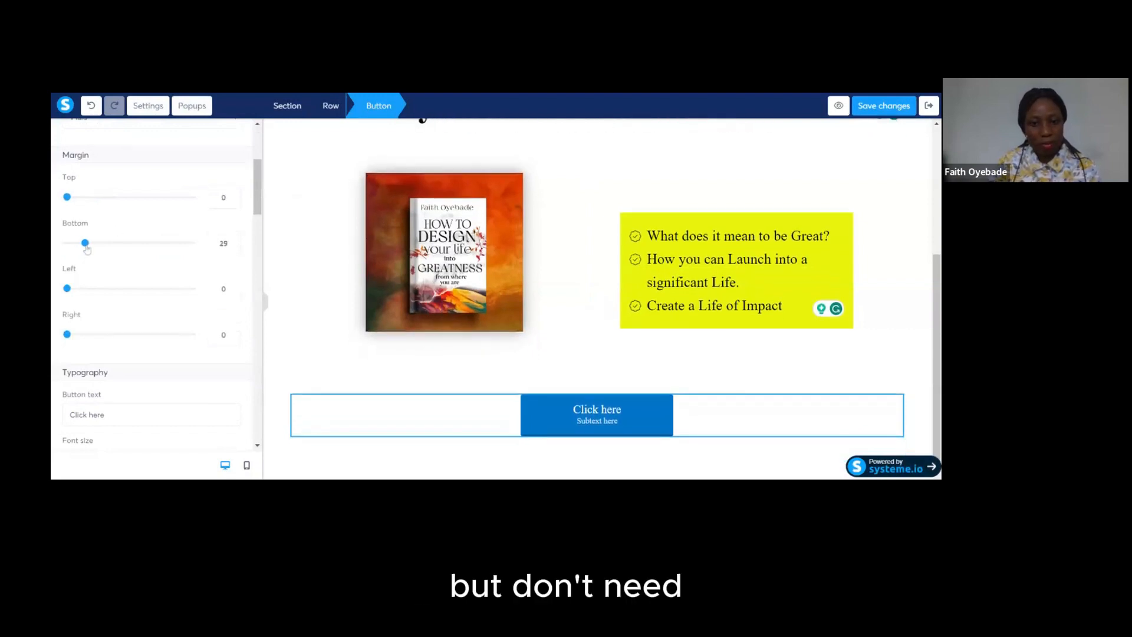
drag(79, 244, 54, 246)
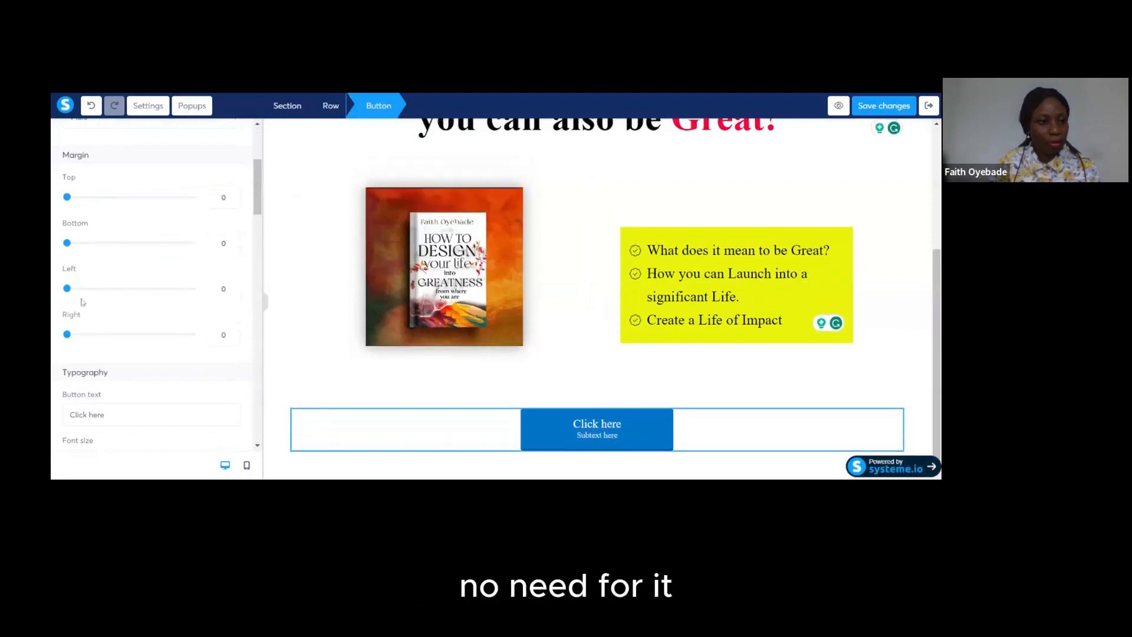
mouse_move(68, 288)
mouse_down()
mouse_move(91, 289)
mouse_move(64, 289)
mouse_up()
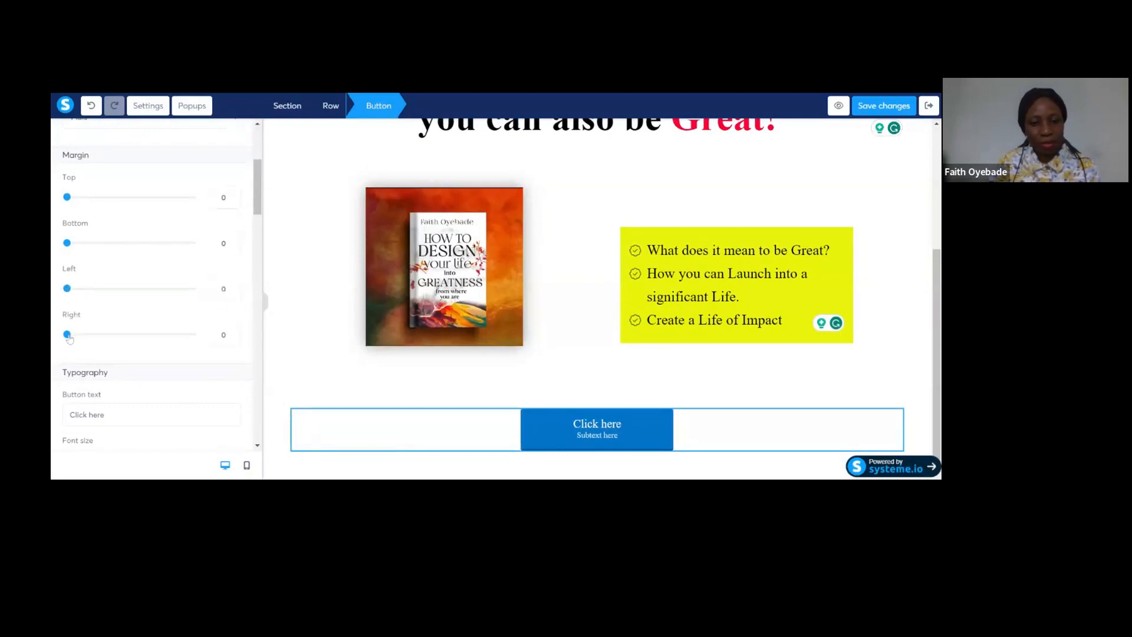
mouse_move(67, 334)
mouse_down()
mouse_move(78, 334)
mouse_move(57, 332)
mouse_up()
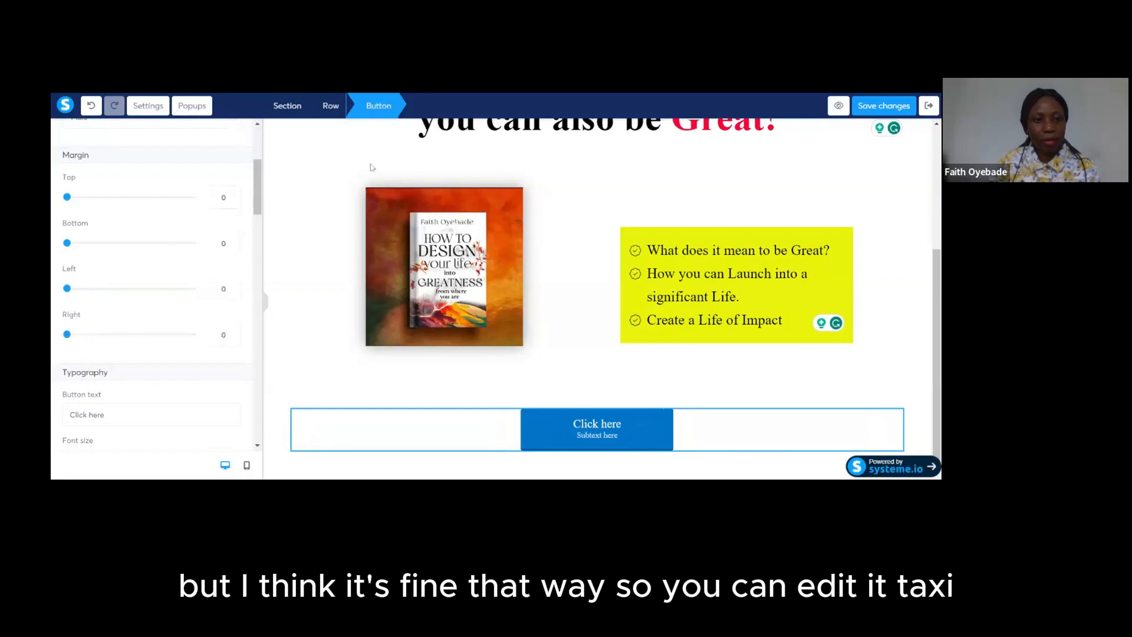
Extend the page button's text to "Click here Now" and set its font size to 29.
drag(258, 206, 261, 234)
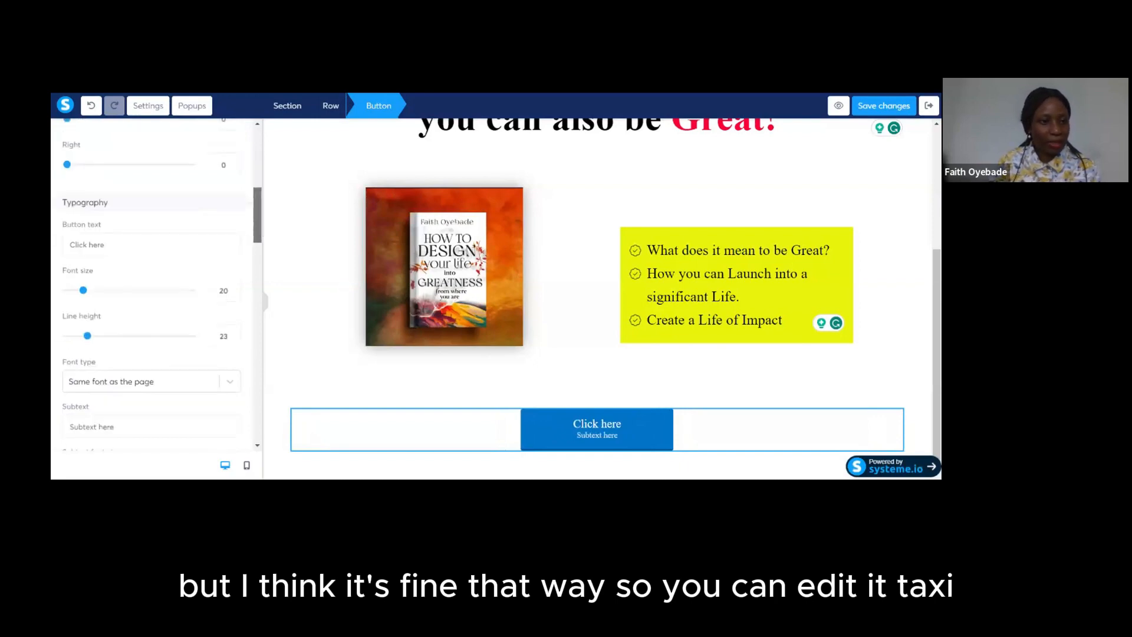
drag(105, 245, 68, 244)
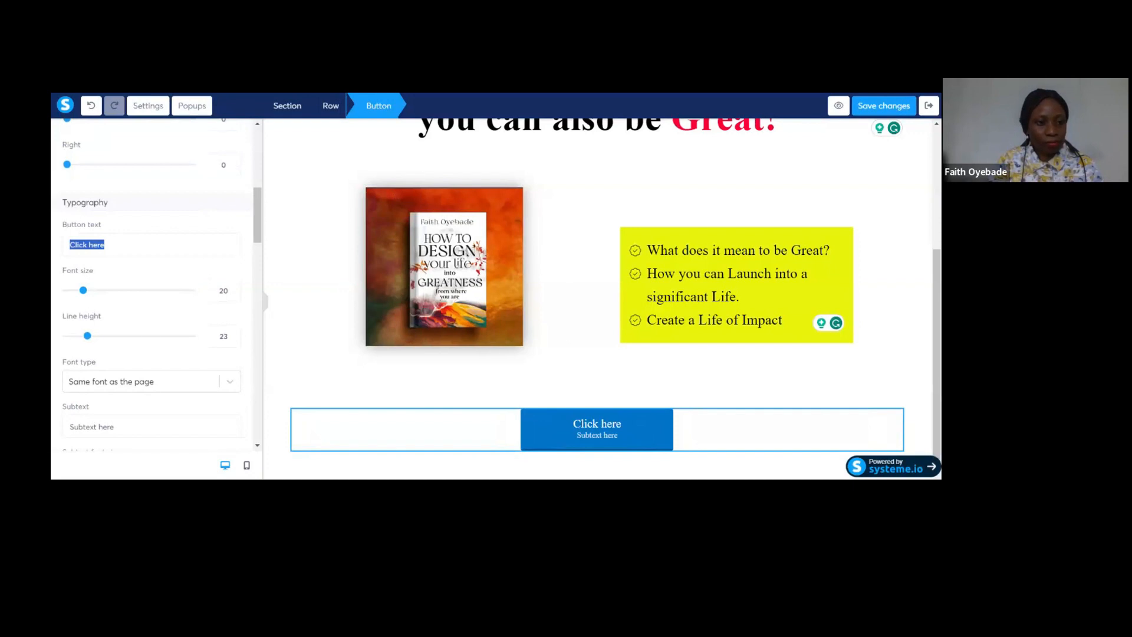
click(105, 244)
text(Now)
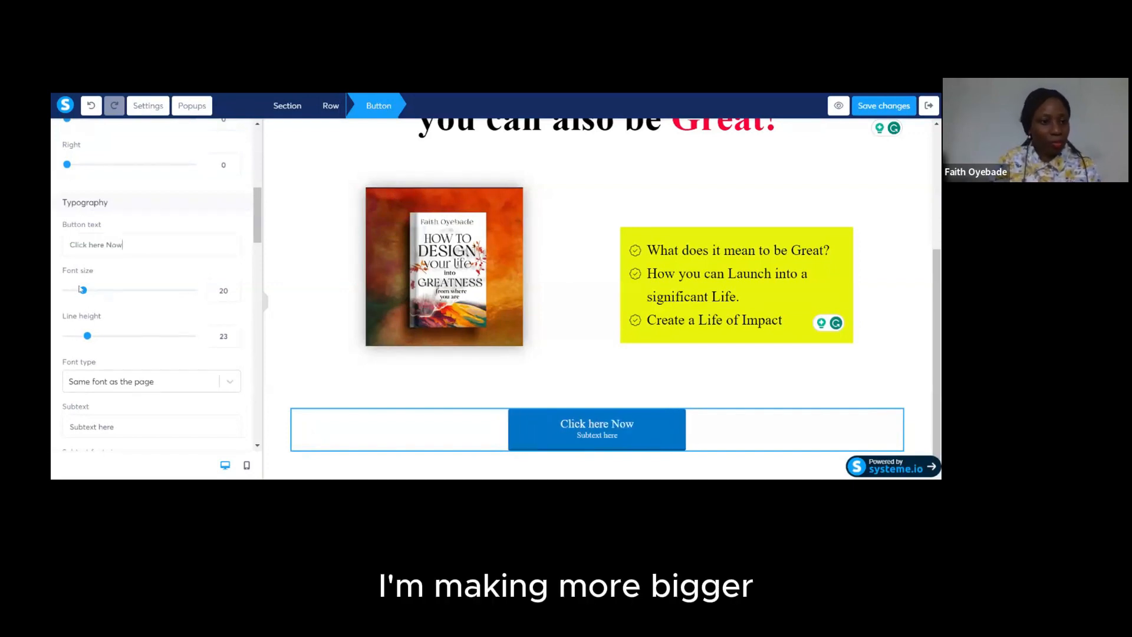
drag(83, 290, 96, 291)
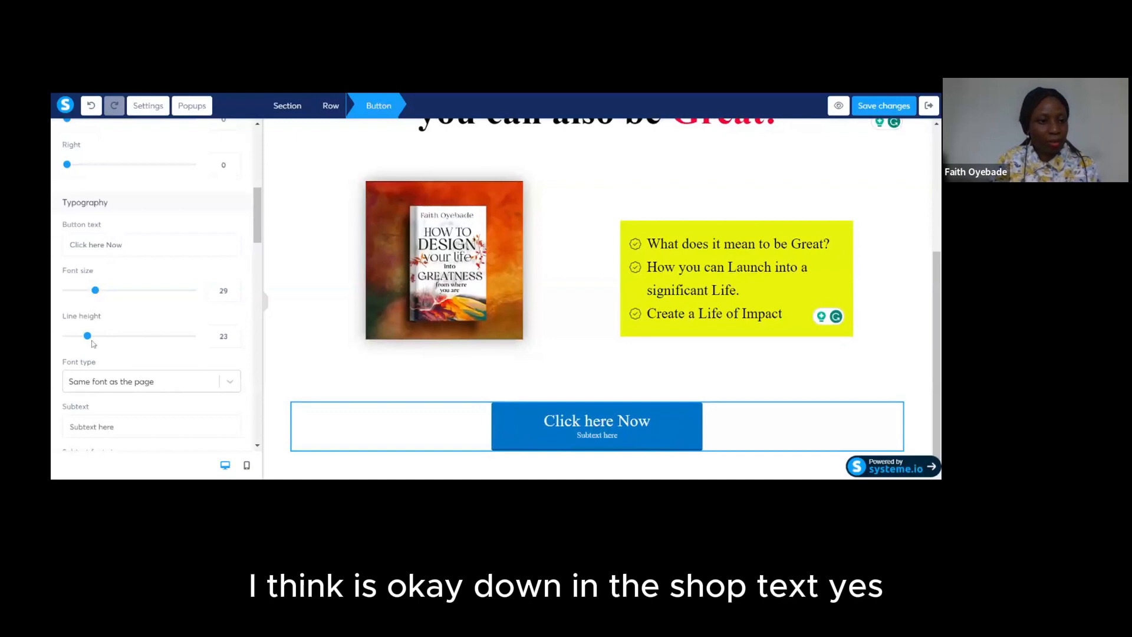
Replace the page button's subtext with "Yes, I want the Book".
scroll(220, 286, down, 3)
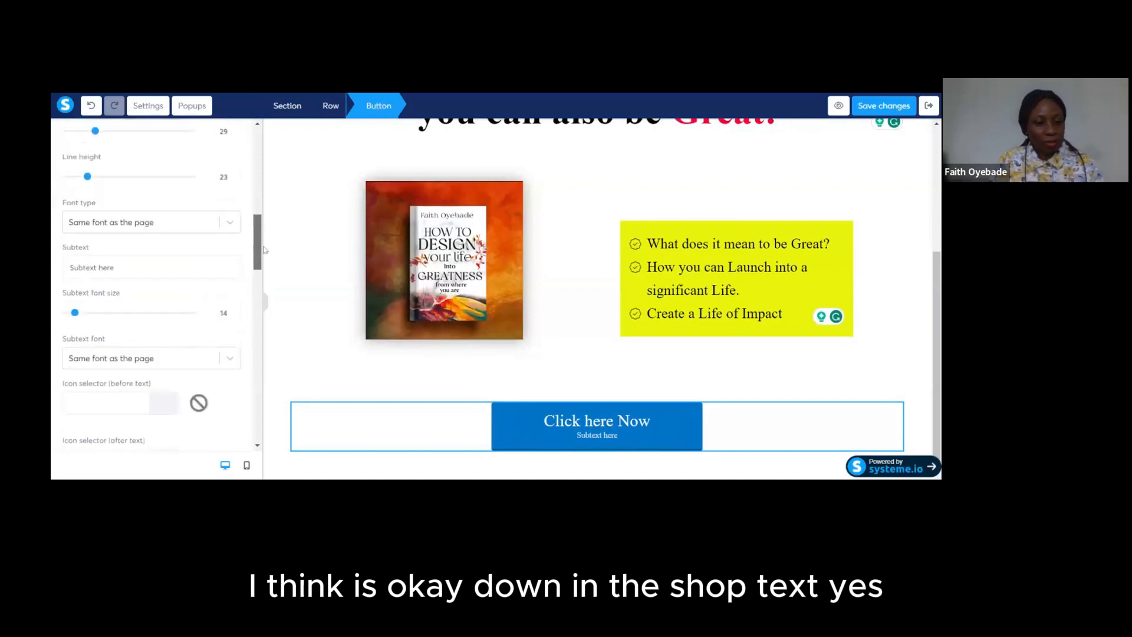
triple_click(92, 240)
text(Yes)
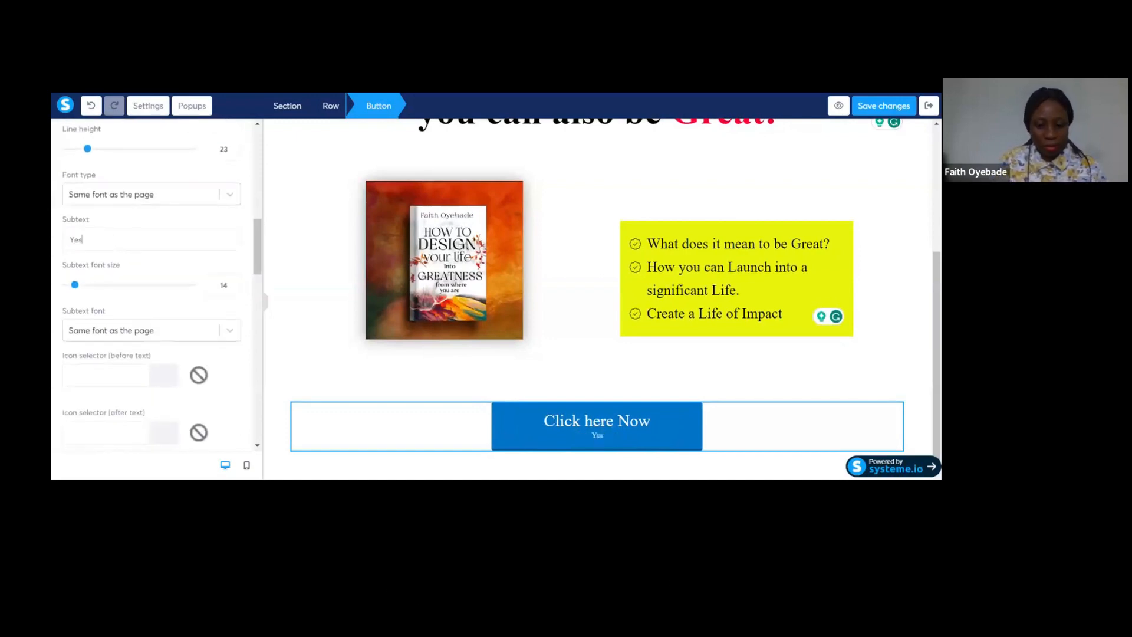
text(, I want t)
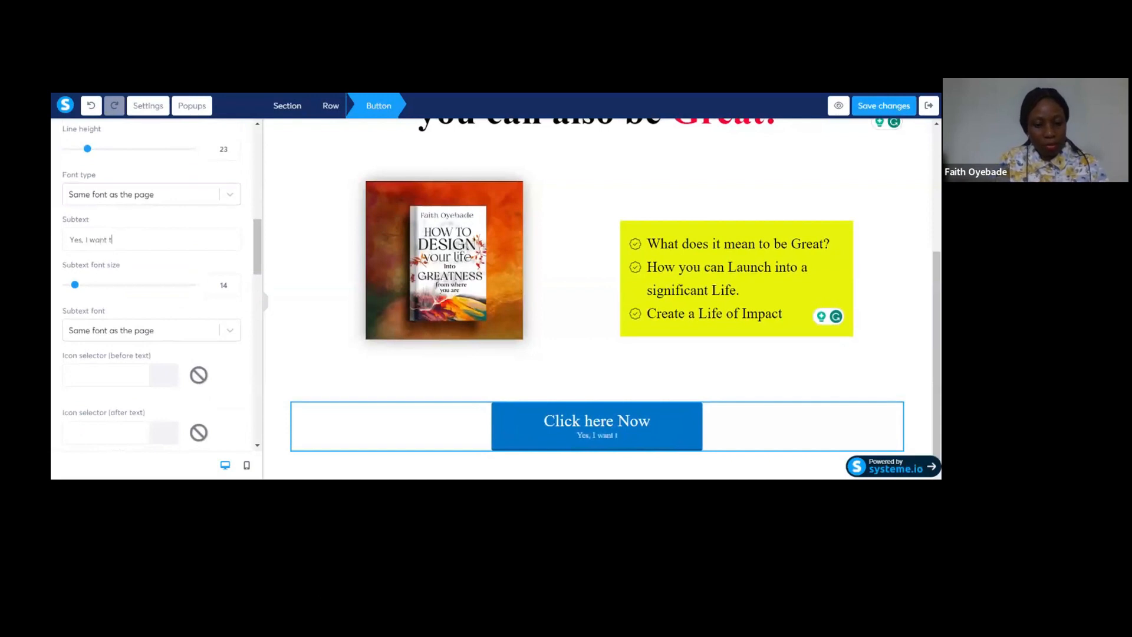
text(he Book)
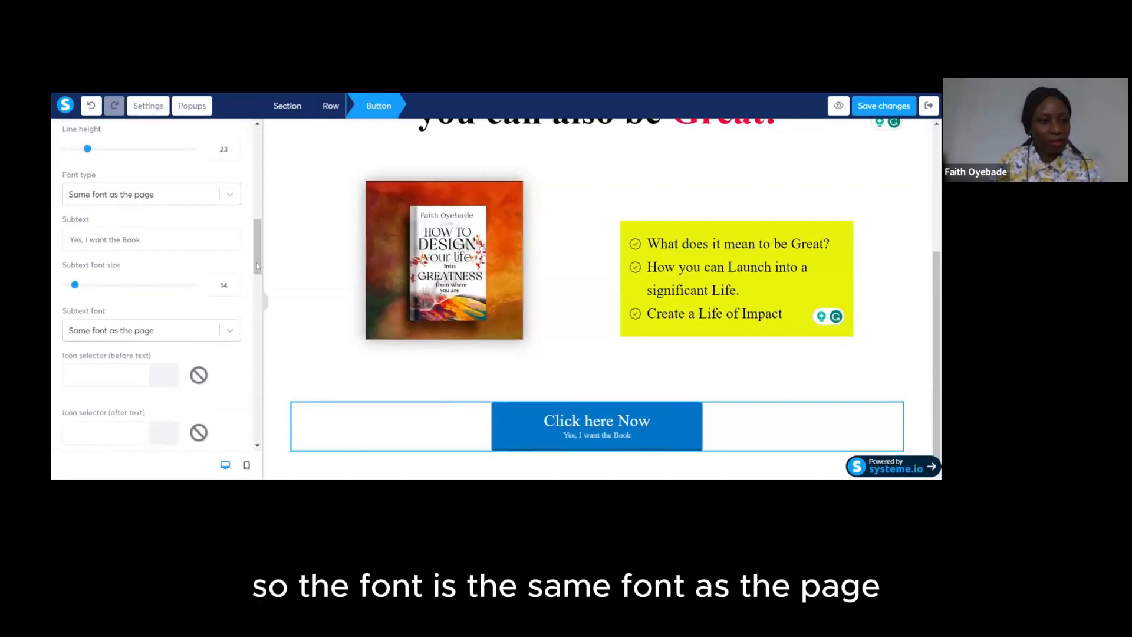
Review the page button's color, padding, rounded corner, shadow and border settings.
drag(257, 266, 257, 267)
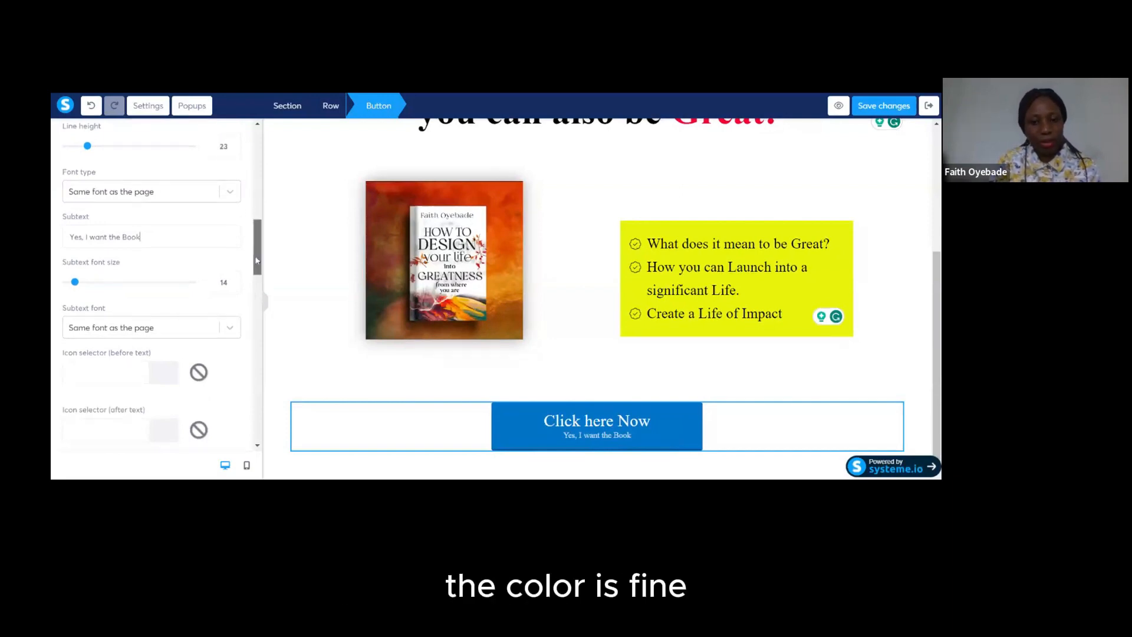
drag(255, 257, 262, 322)
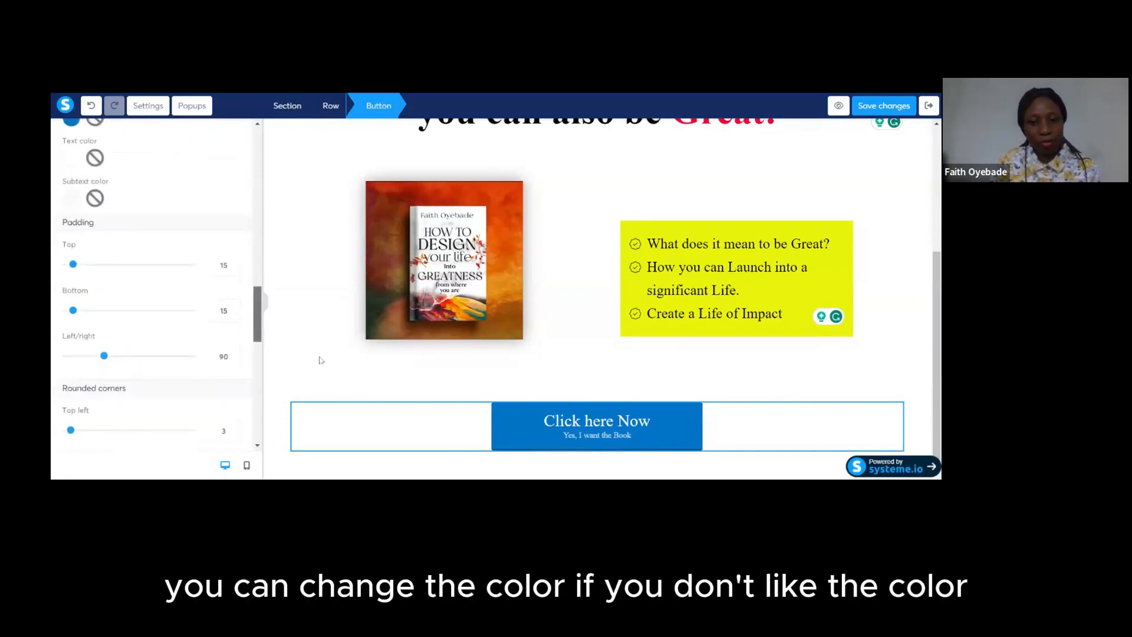
click(395, 389)
click(529, 434)
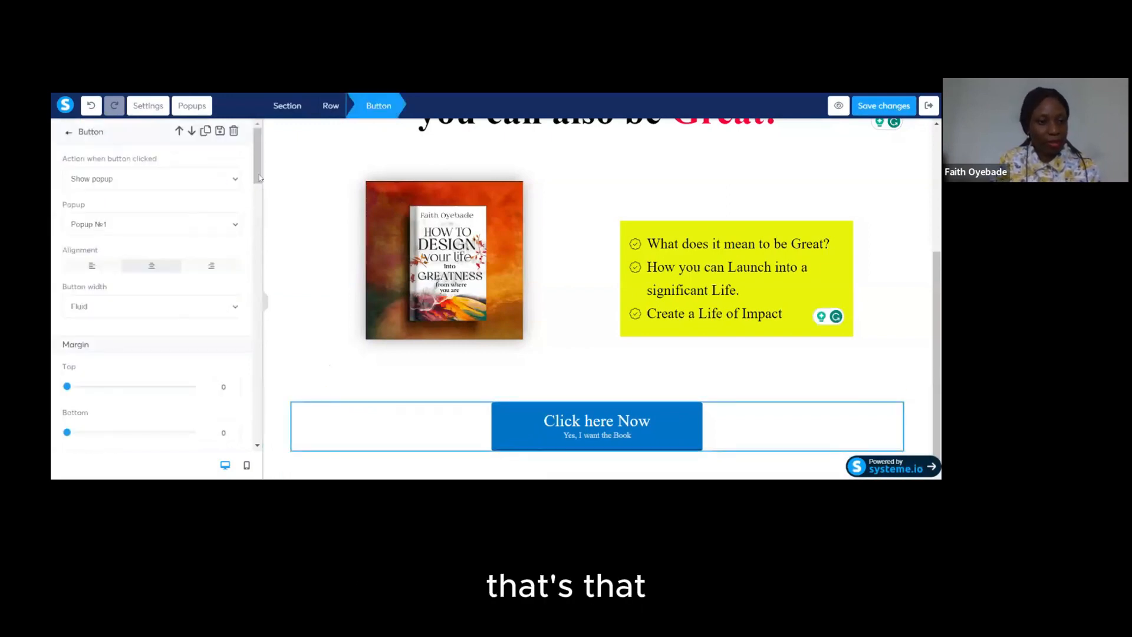
drag(259, 177, 295, 381)
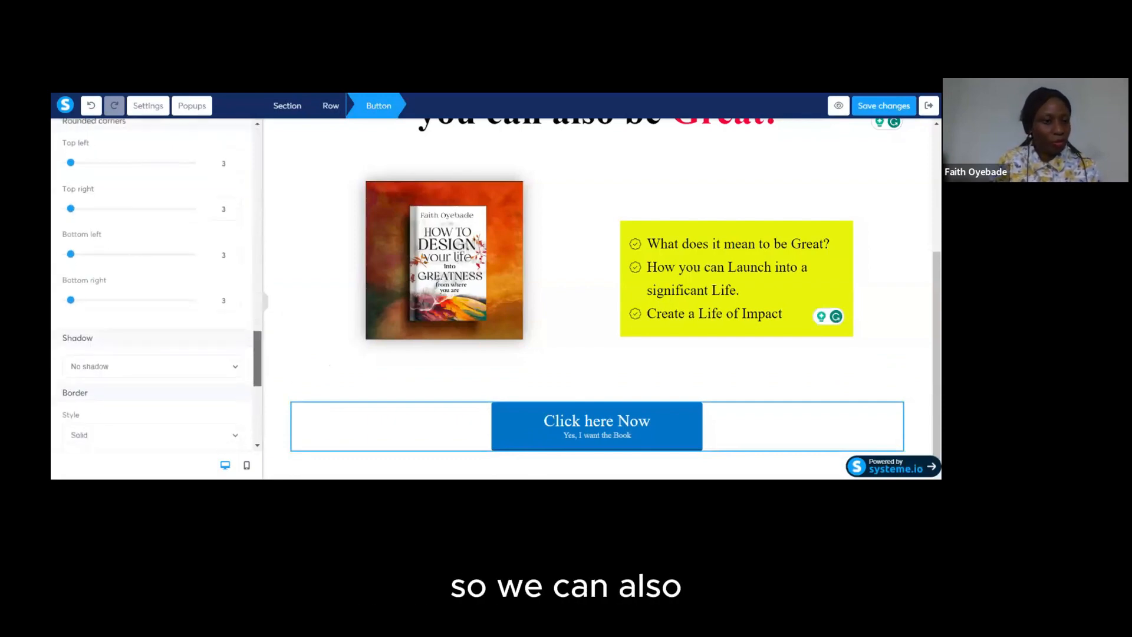
click(278, 269)
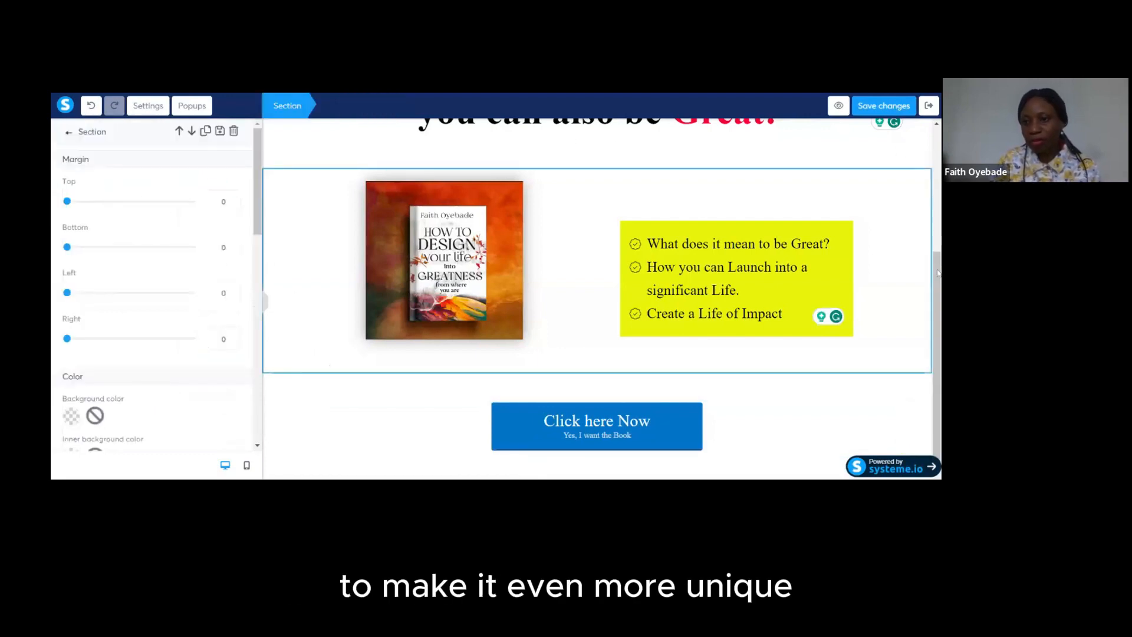
Set the background color of the "Launch Into Greatness!" section to pale yellow EFF0A3 and save it among the custom colors.
drag(937, 275, 935, 159)
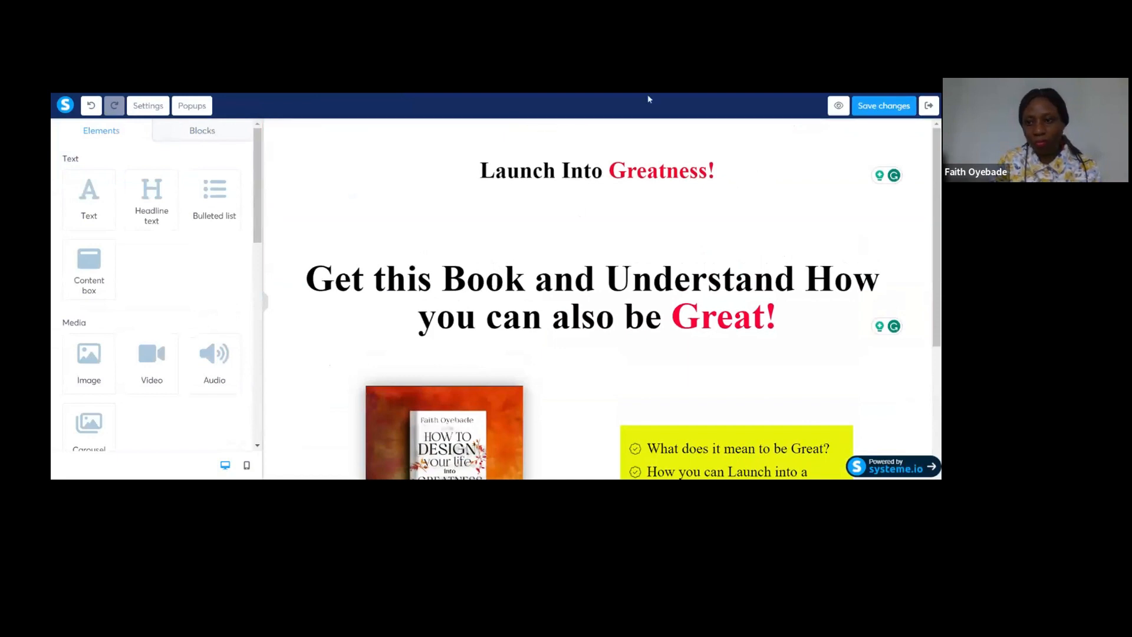
click(869, 128)
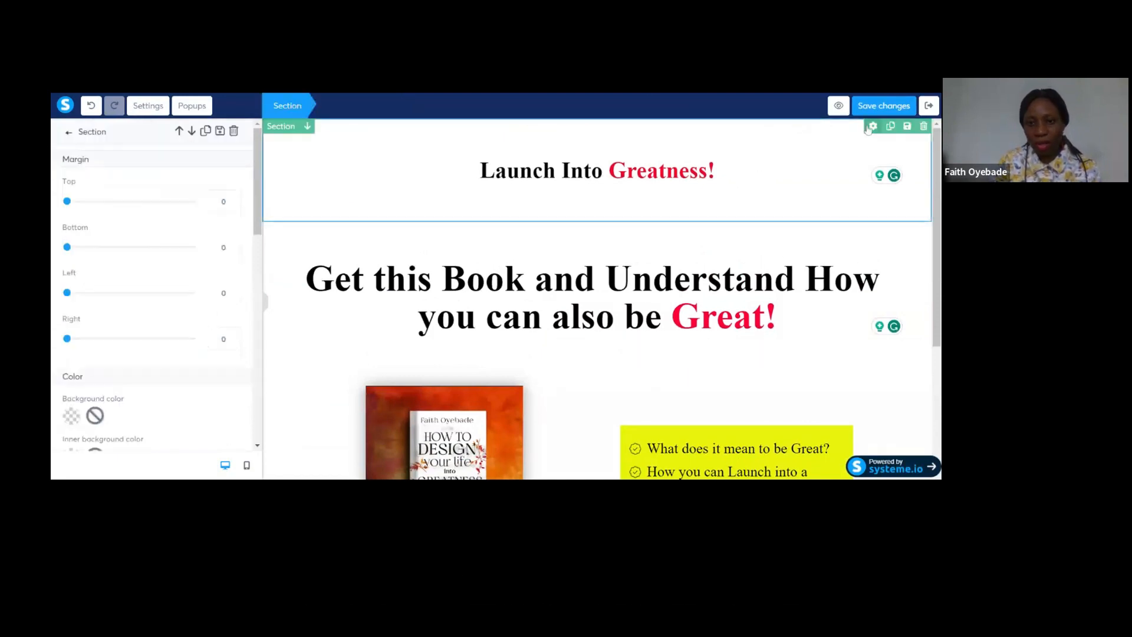
click(70, 417)
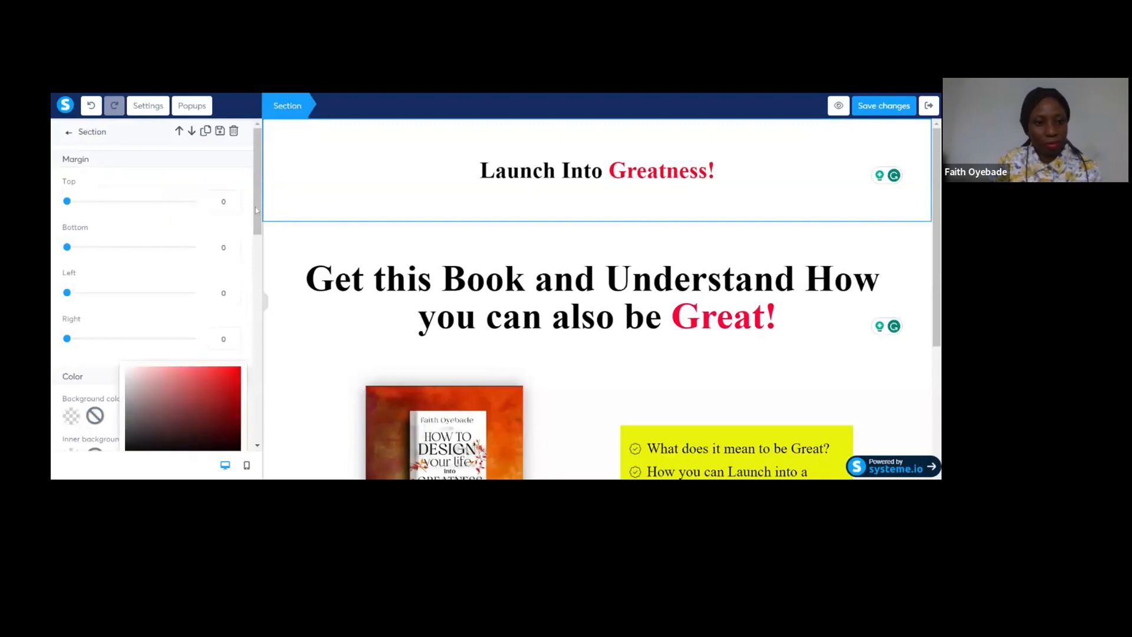
drag(257, 212, 228, 290)
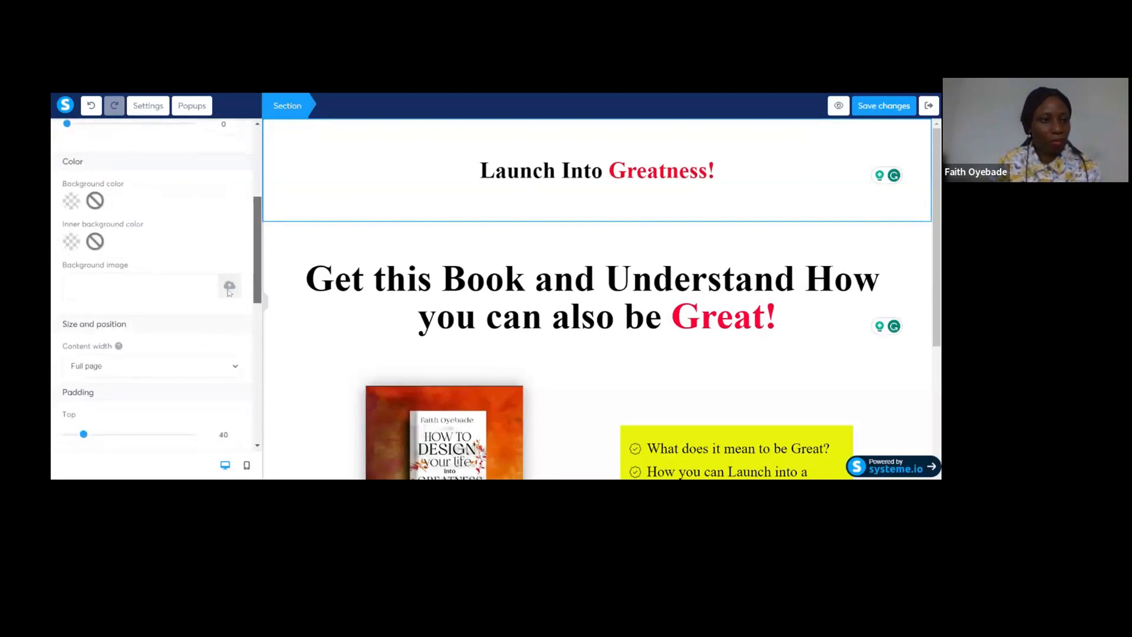
click(71, 201)
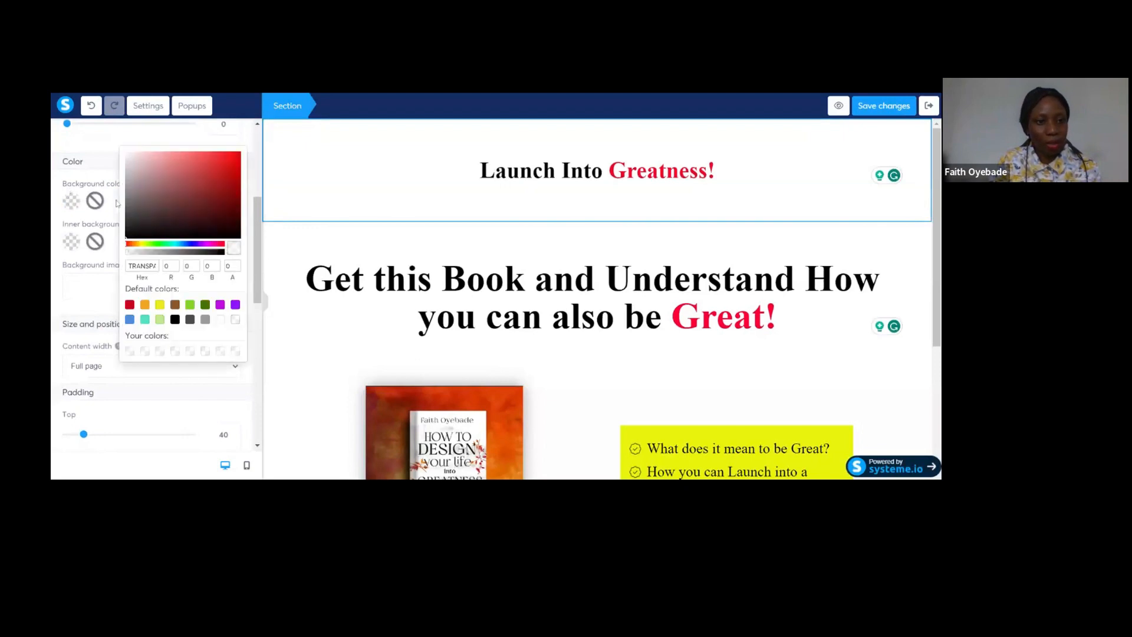
click(147, 244)
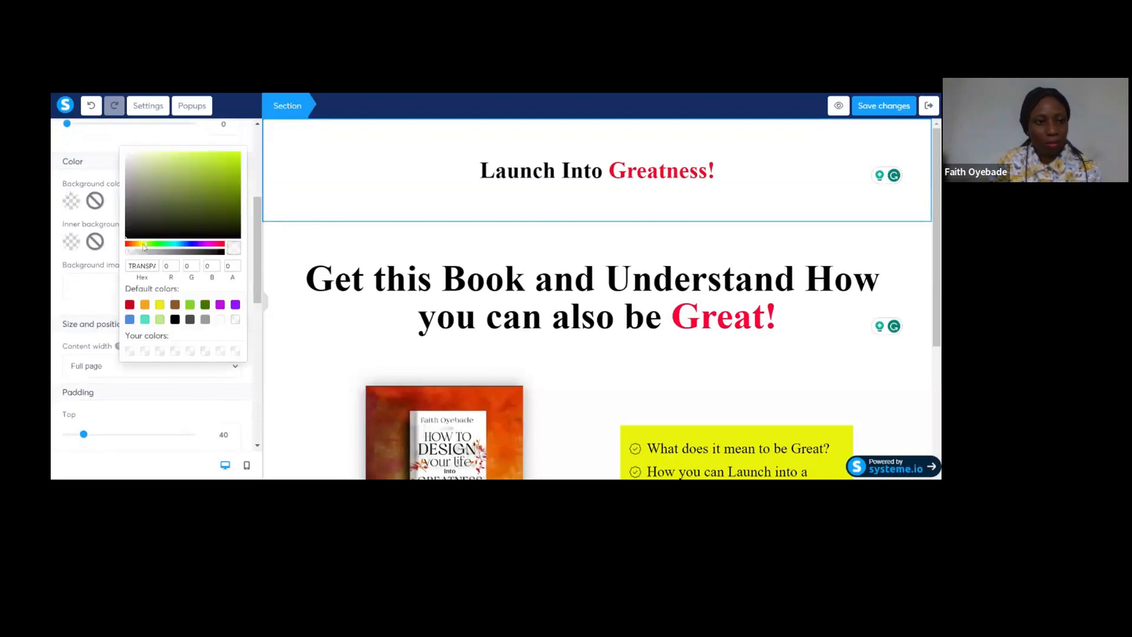
drag(144, 246, 142, 244)
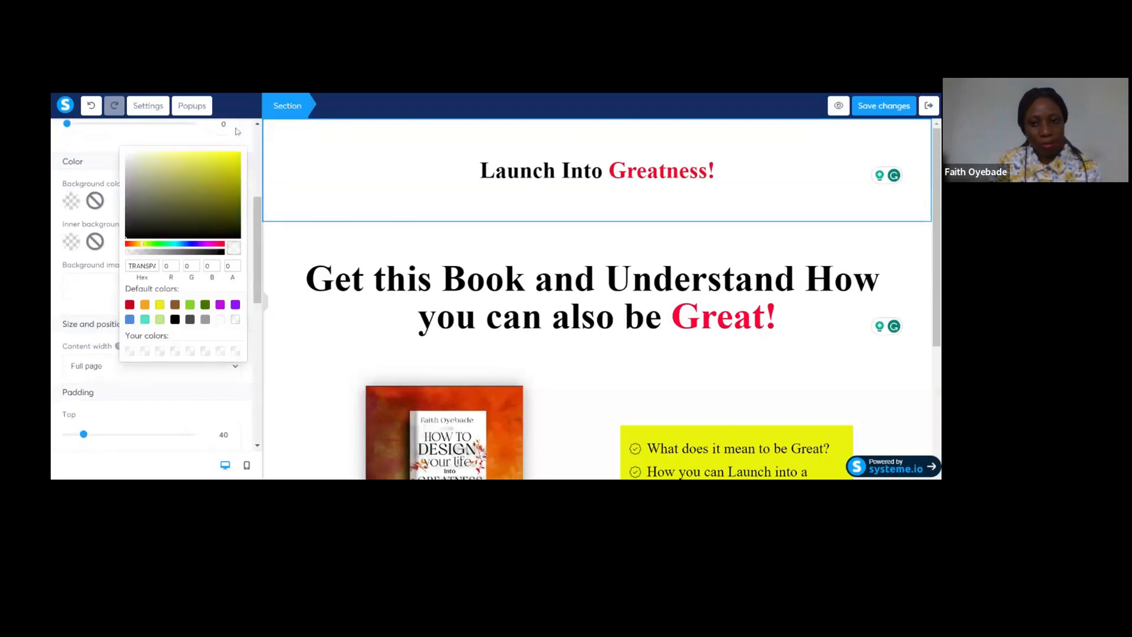
click(186, 159)
click(169, 163)
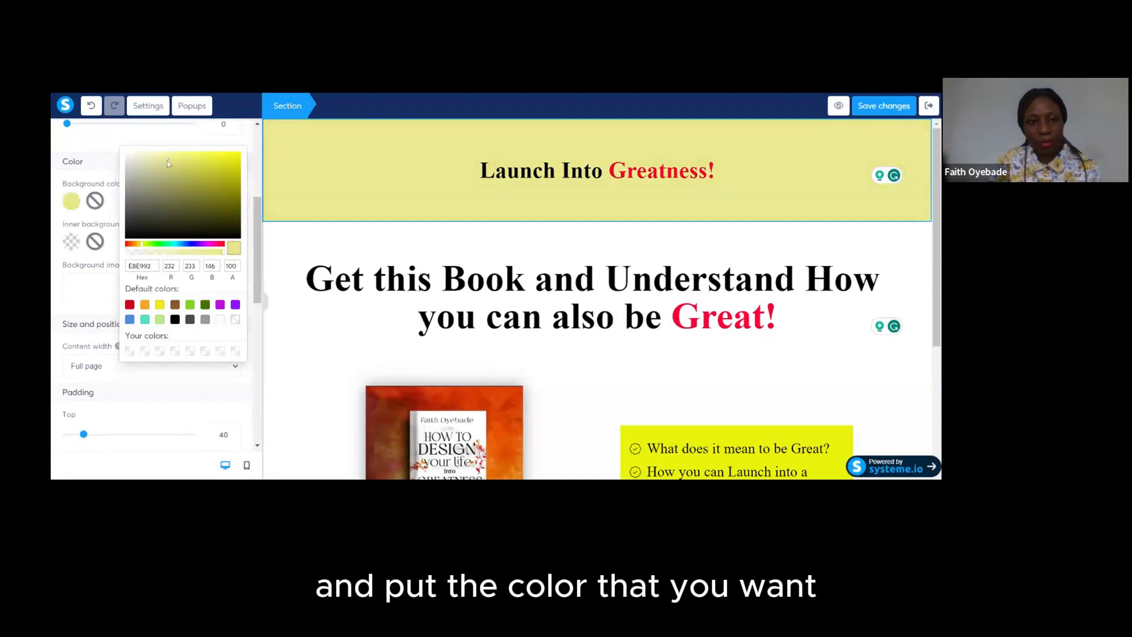
click(165, 159)
click(162, 157)
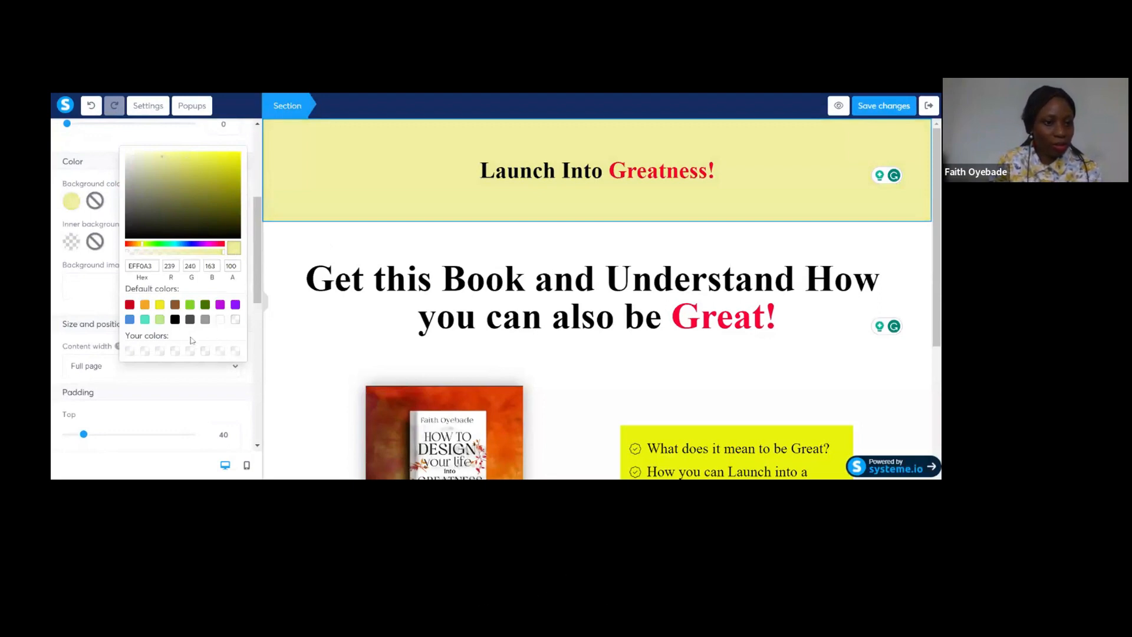
click(130, 351)
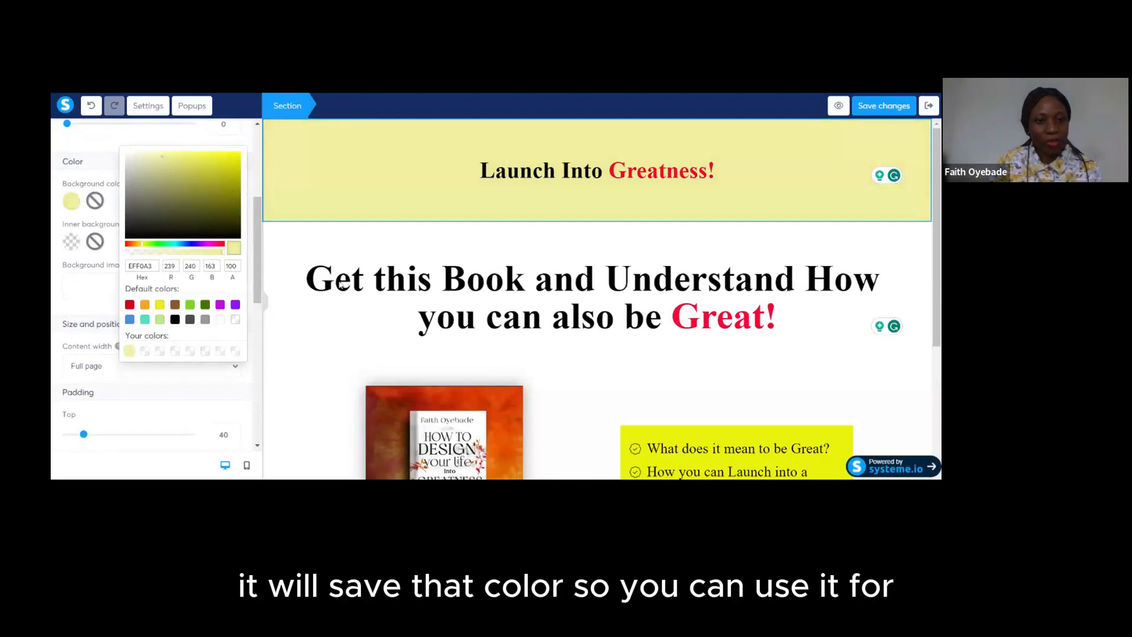
click(333, 240)
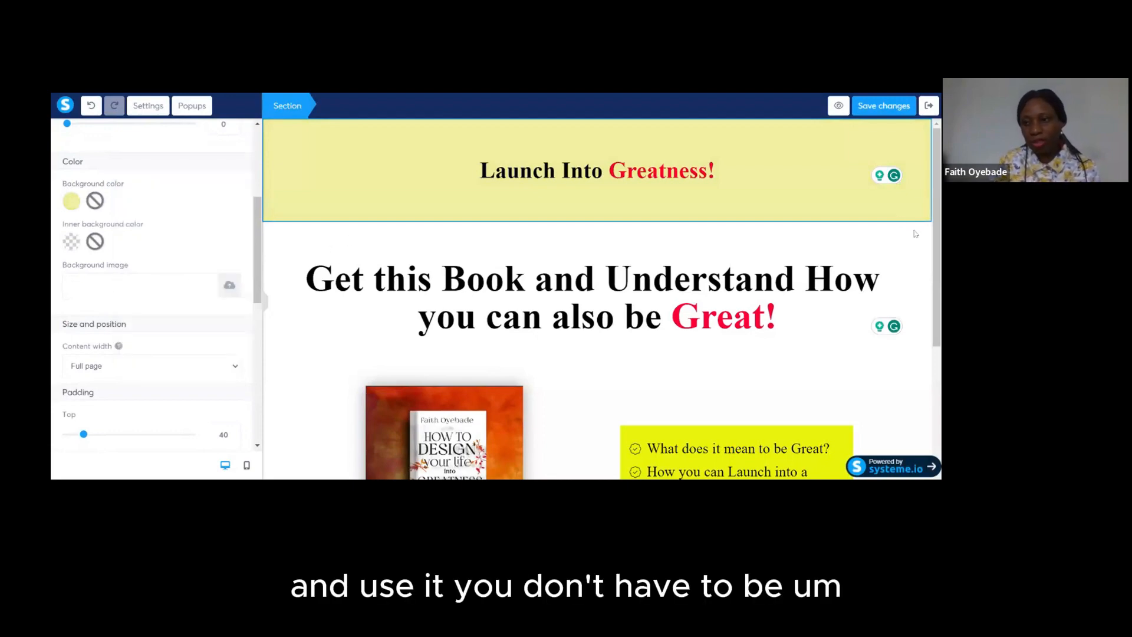
click(891, 254)
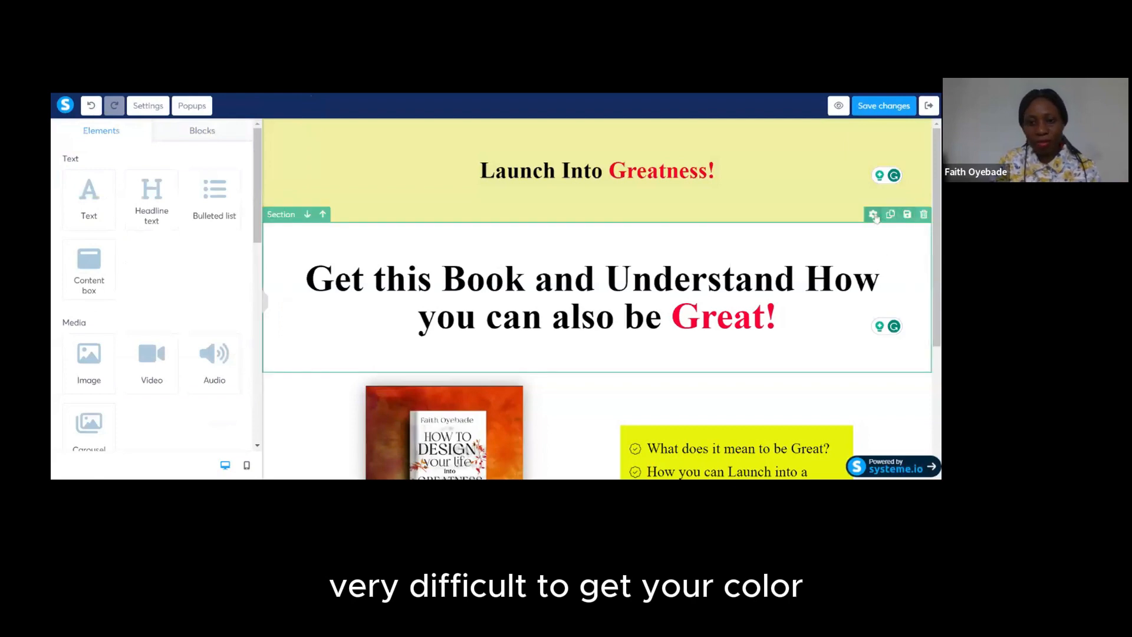
click(873, 214)
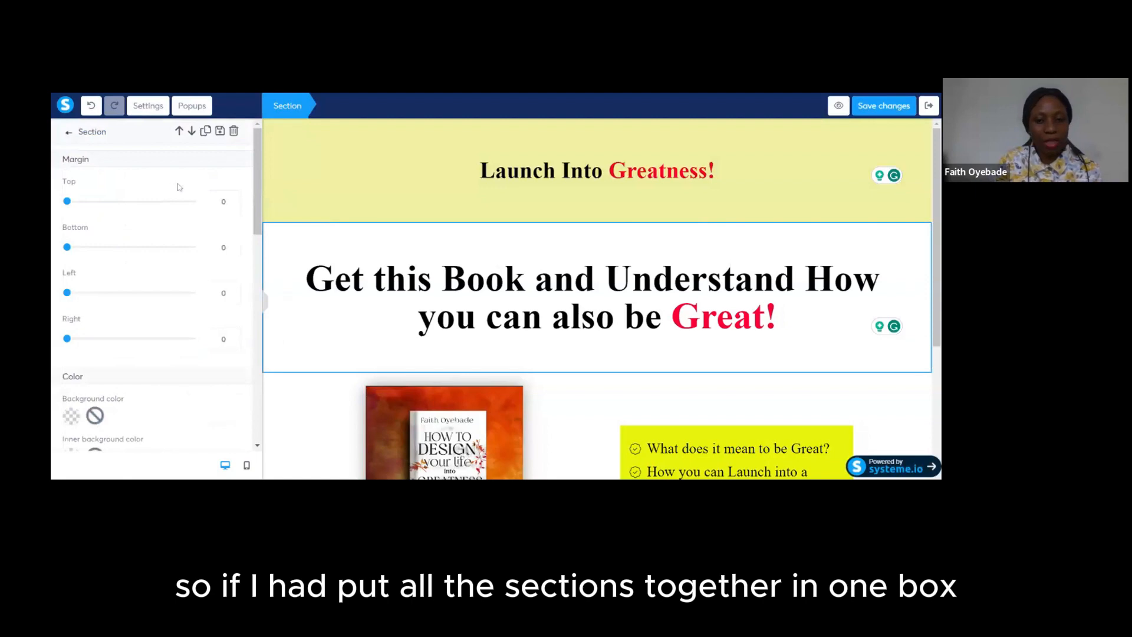
click(71, 417)
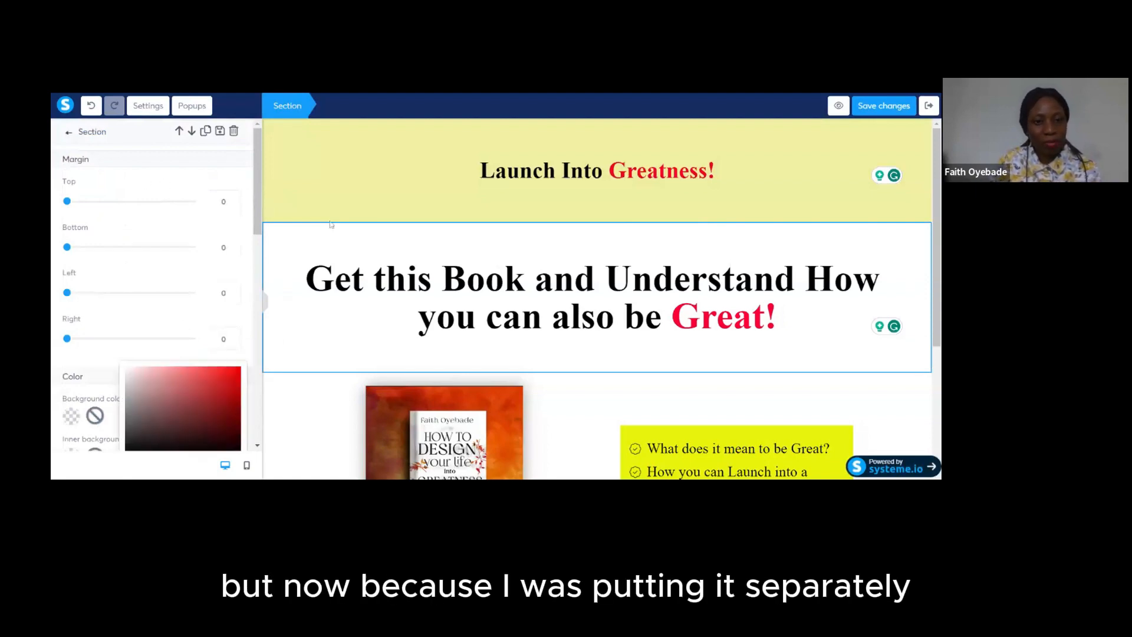
click(454, 253)
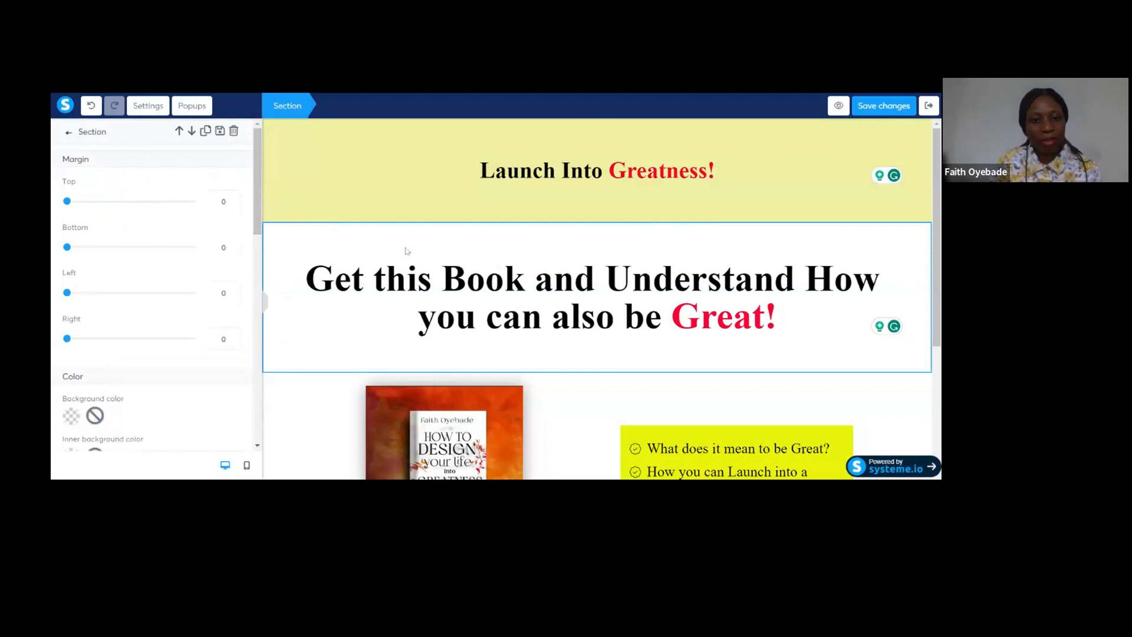
drag(259, 206, 258, 270)
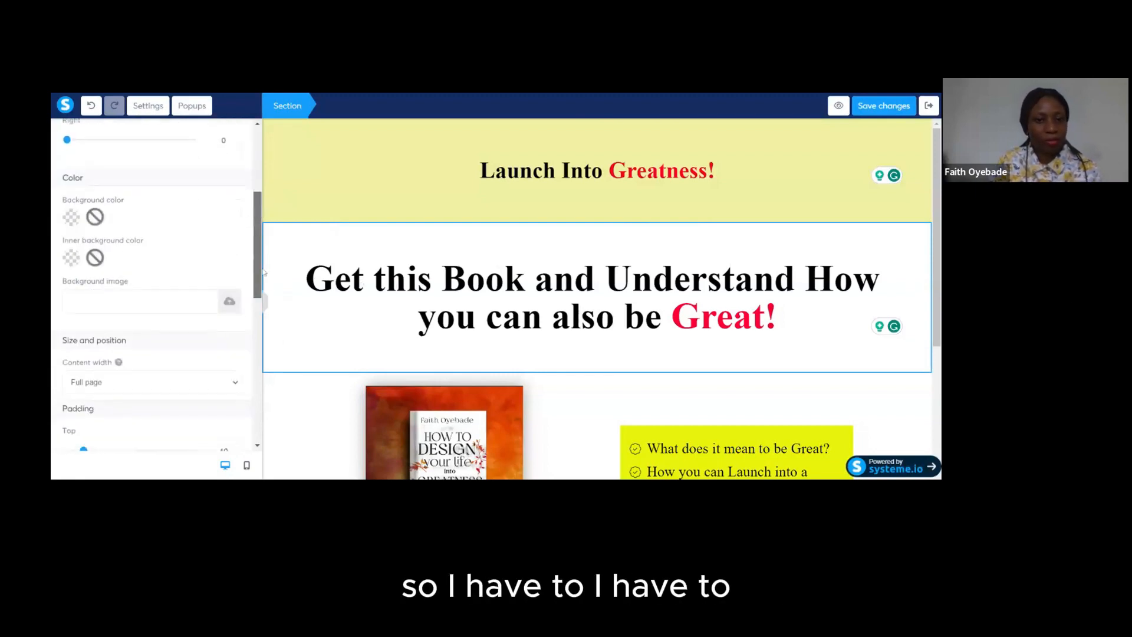
click(312, 402)
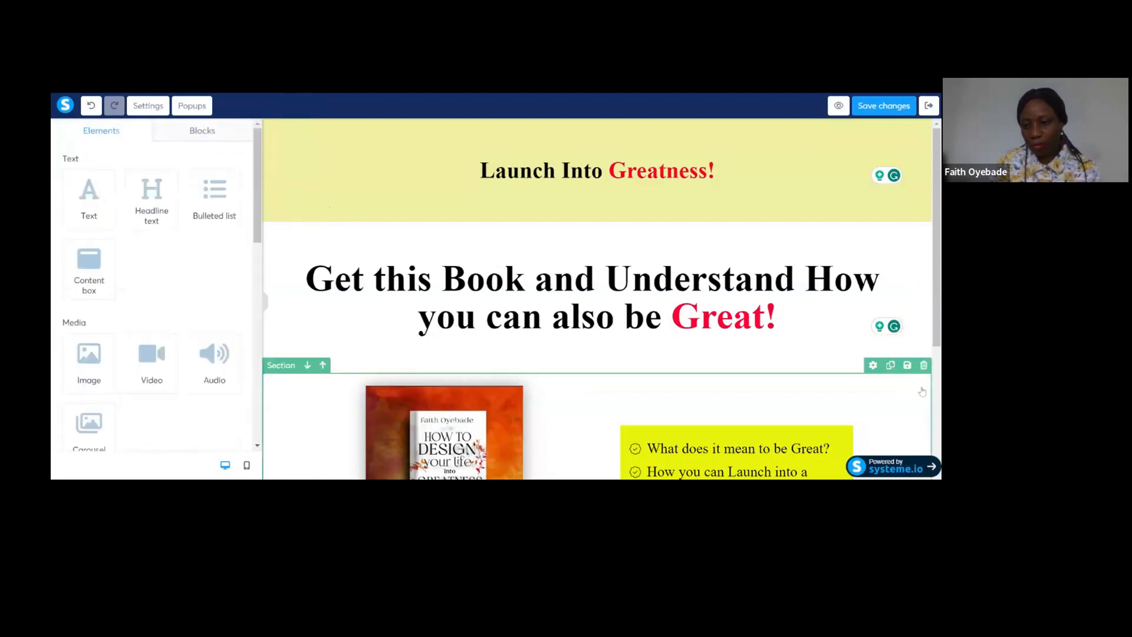
Set the background color of the section with the book image and list to pale green E1F4CC.
click(873, 365)
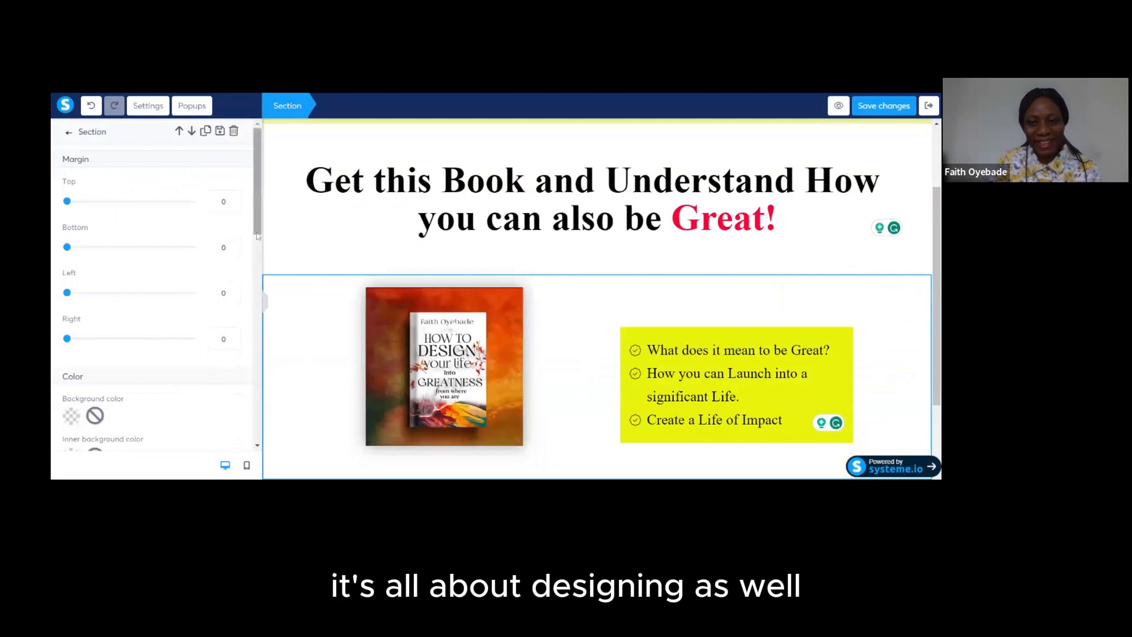
scroll(256, 249, down, 3)
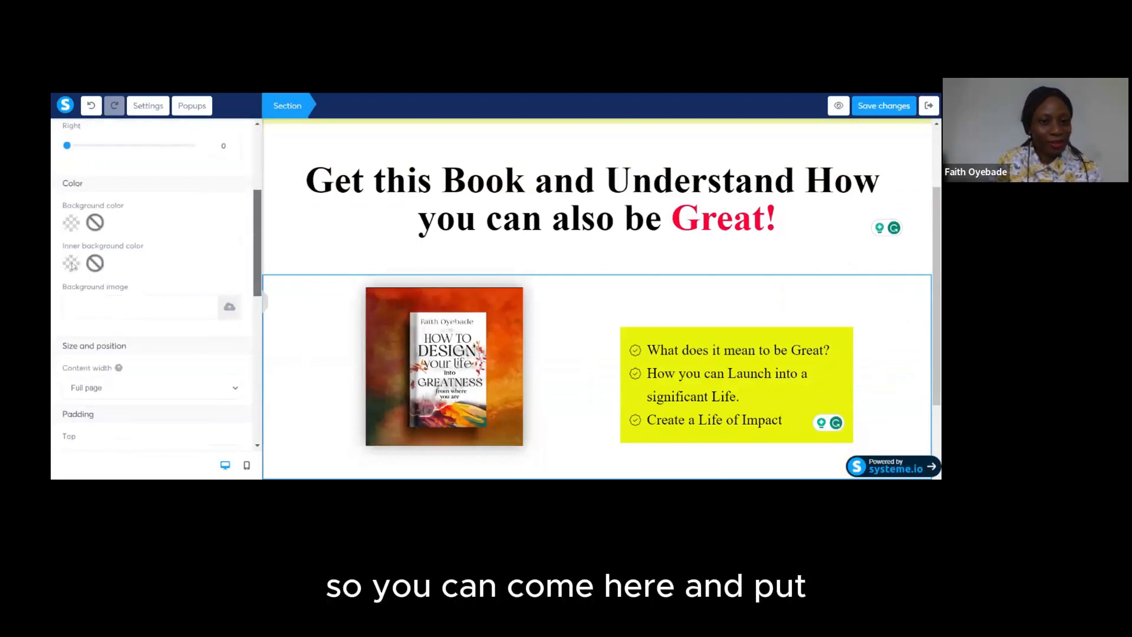
click(70, 230)
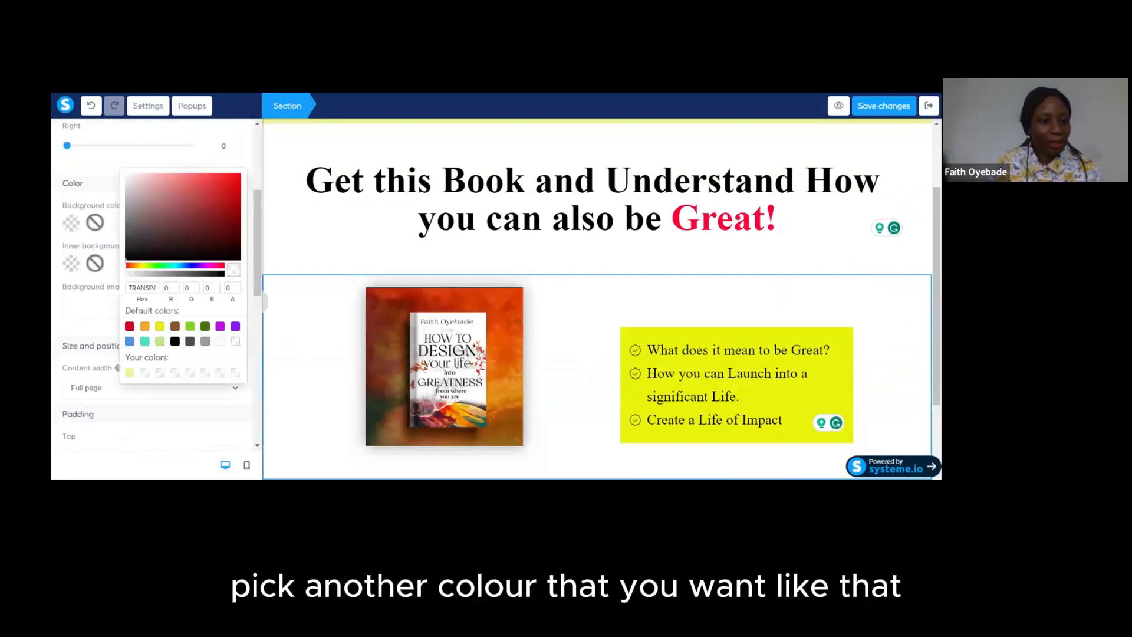
click(159, 342)
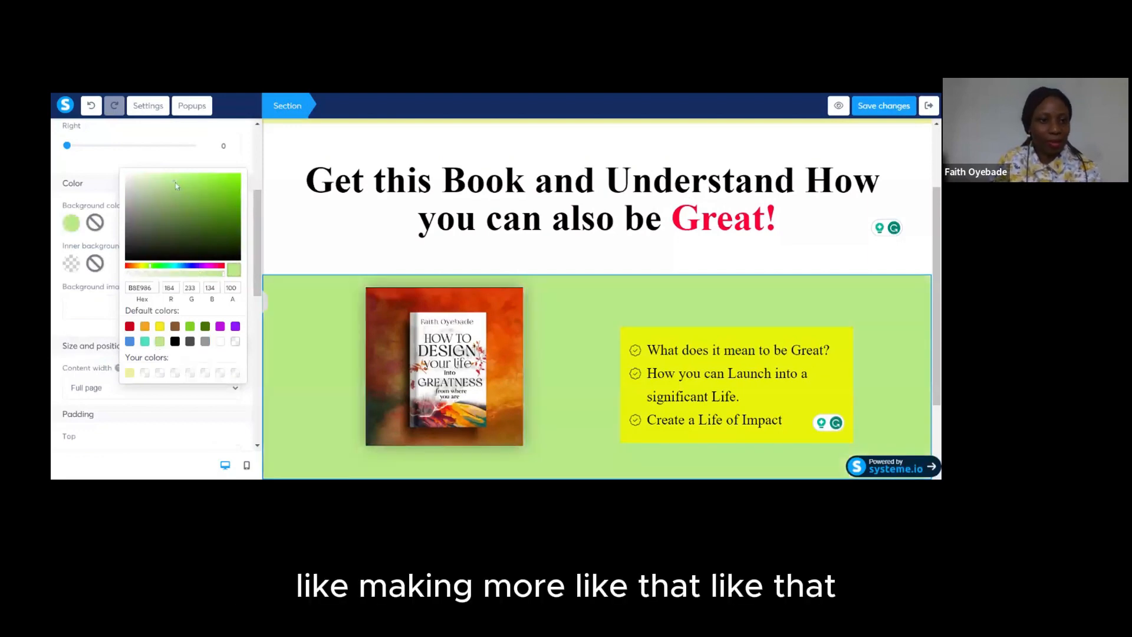
drag(175, 185, 146, 180)
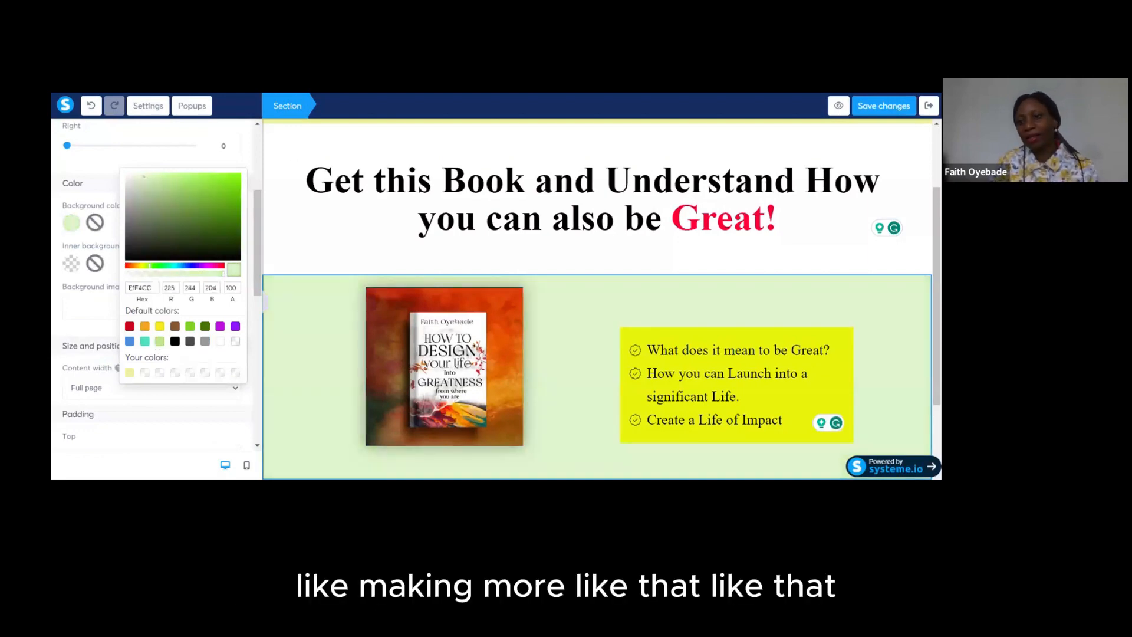
click(899, 183)
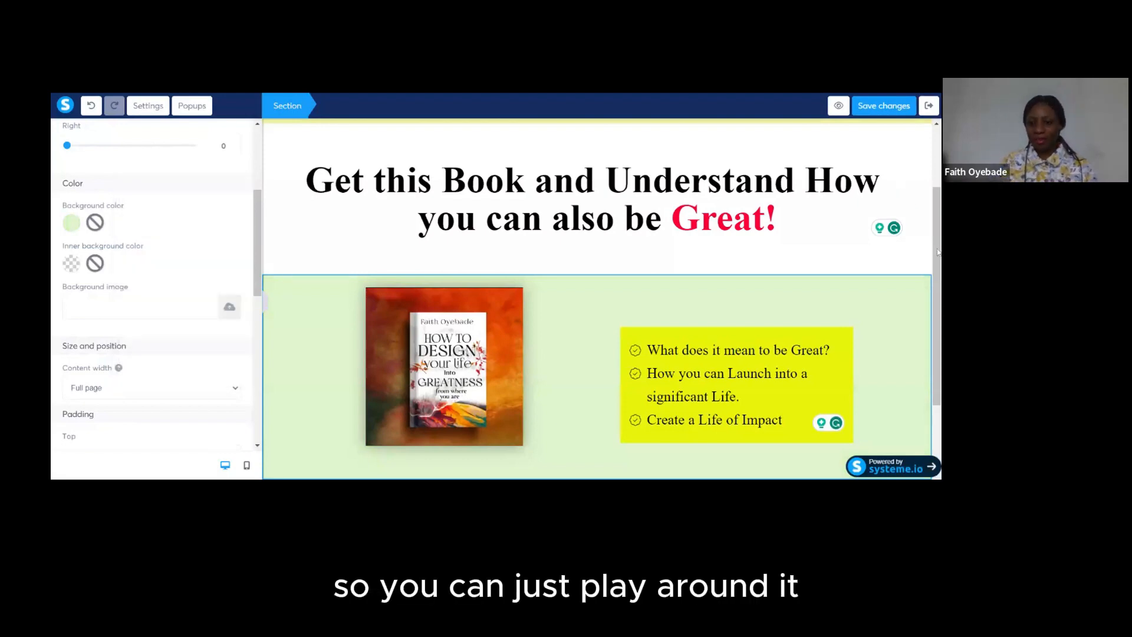
click(932, 199)
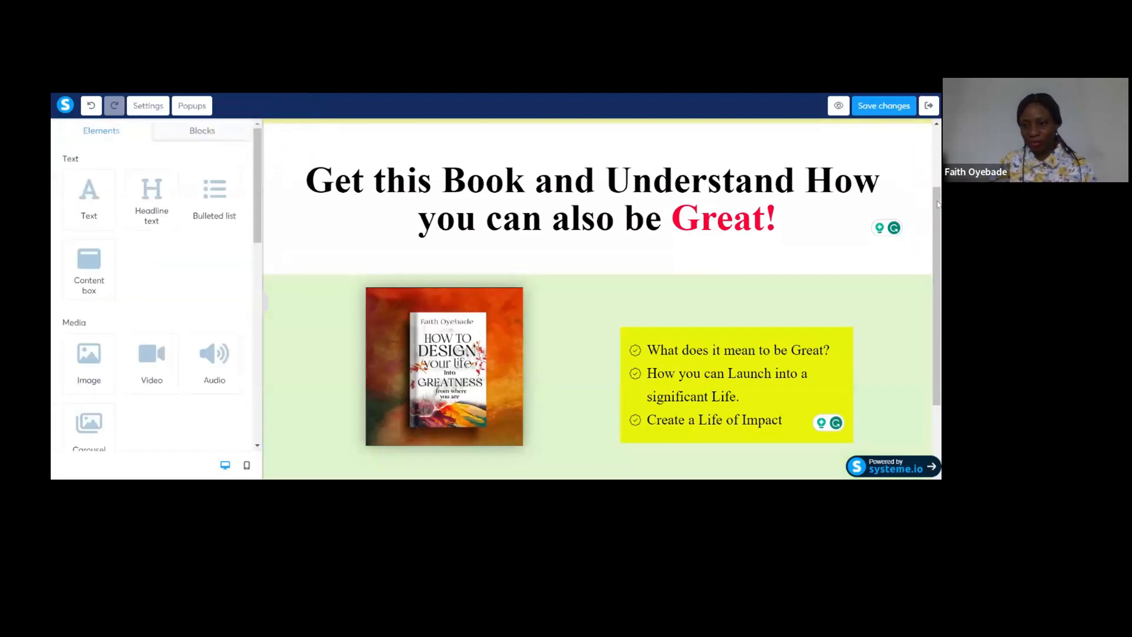
Set the squeeze page's SEO title to "How to Design your life into greatness".
drag(937, 206, 937, 271)
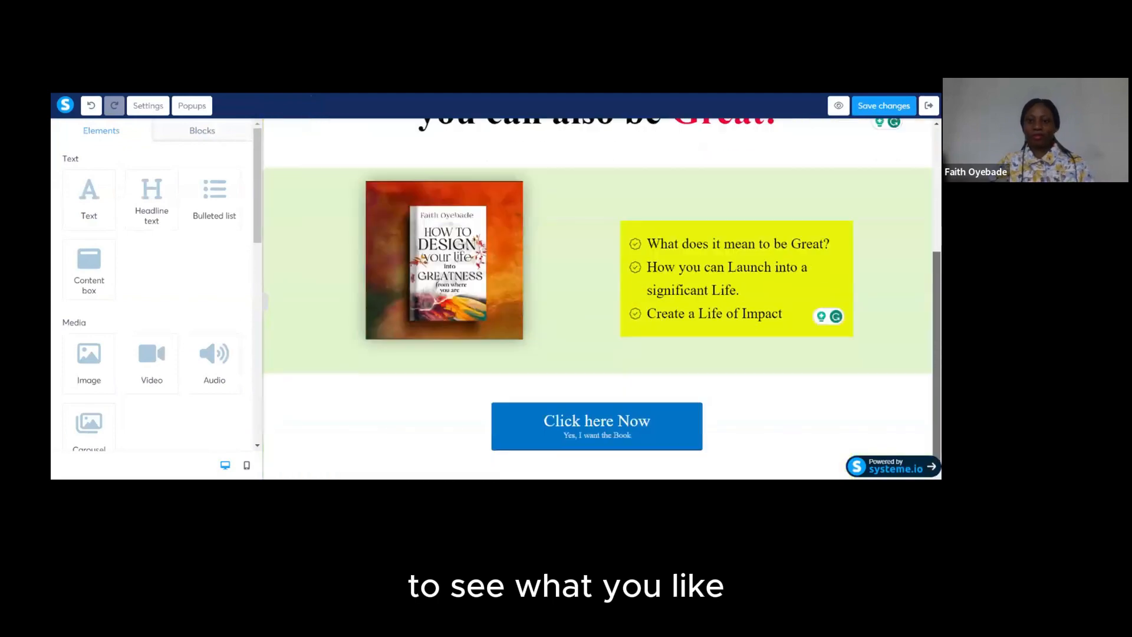
scroll(939, 238, up, 6)
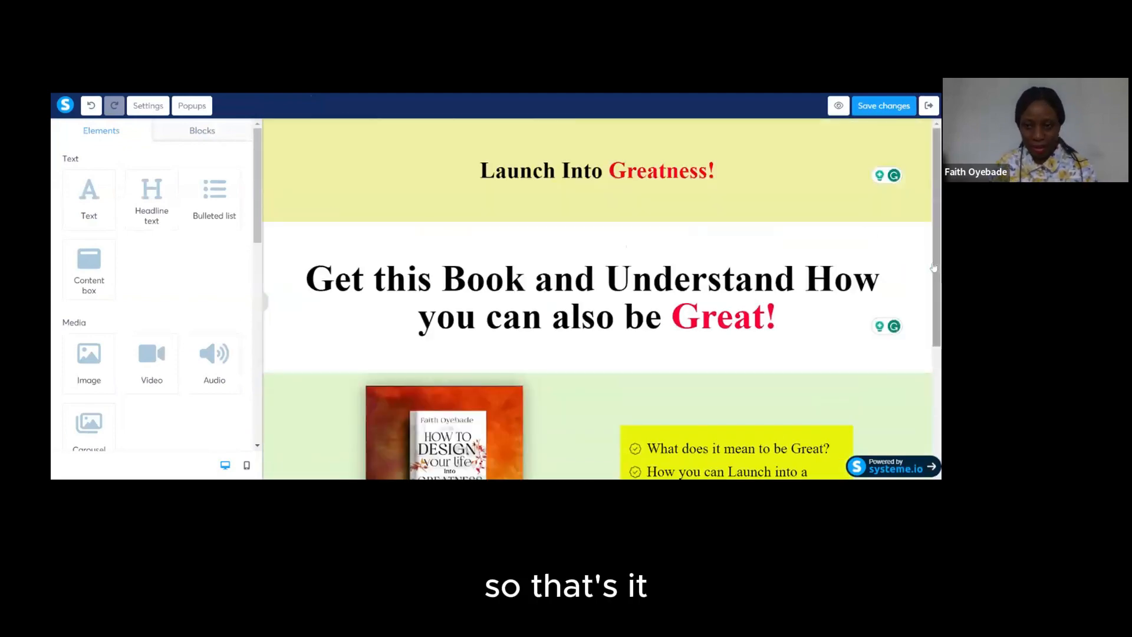
scroll(937, 228, down, 1)
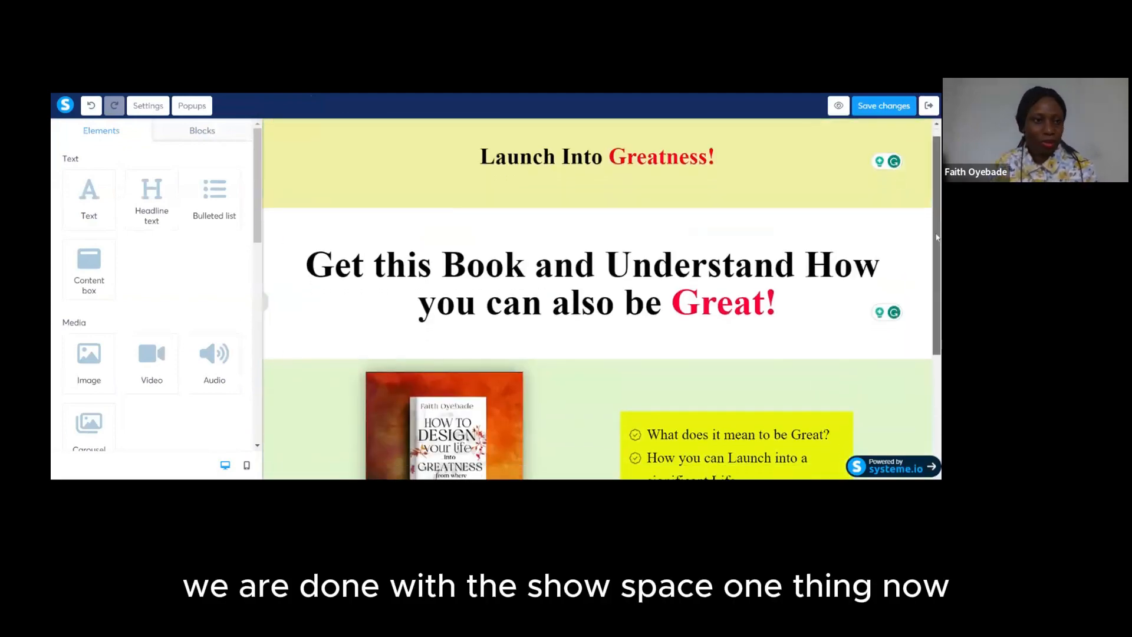
click(144, 107)
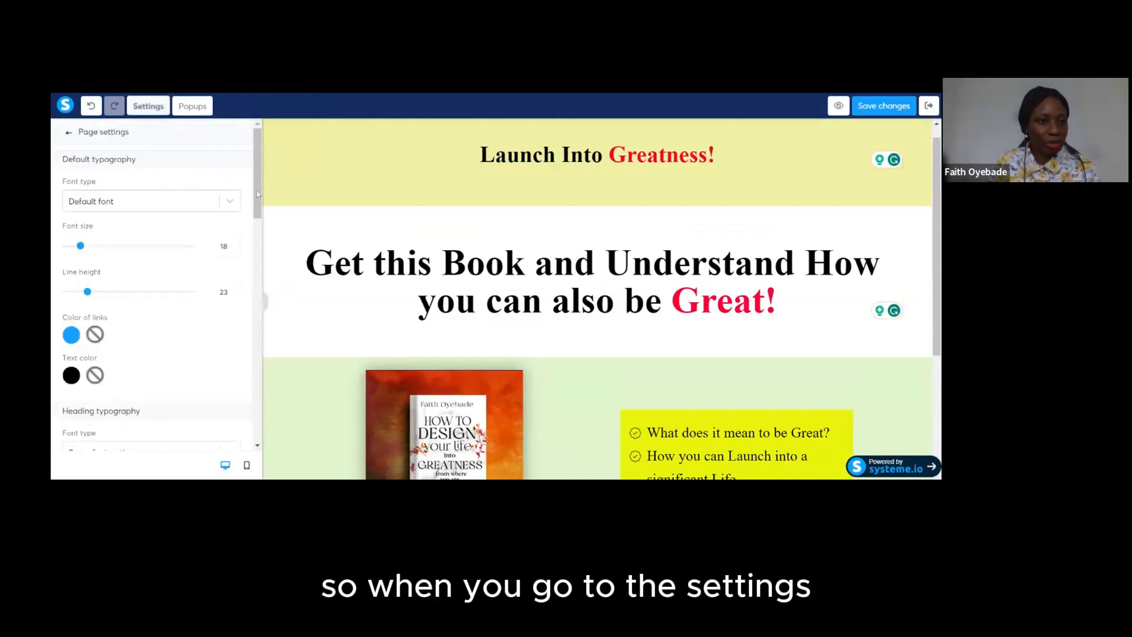
drag(259, 193, 236, 333)
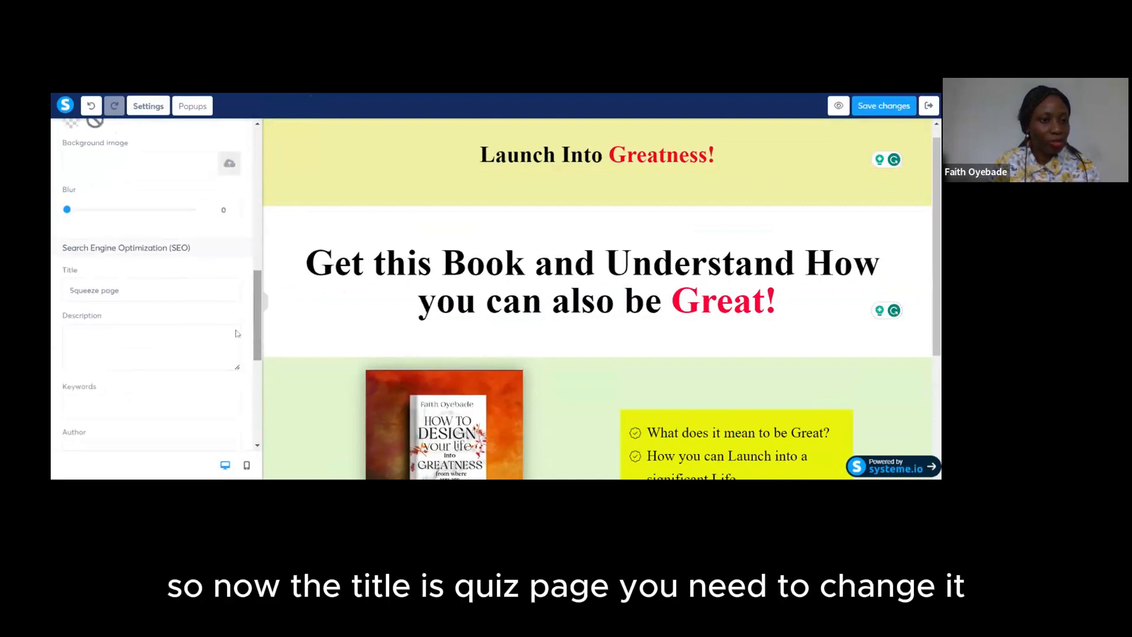
drag(124, 290, 52, 302)
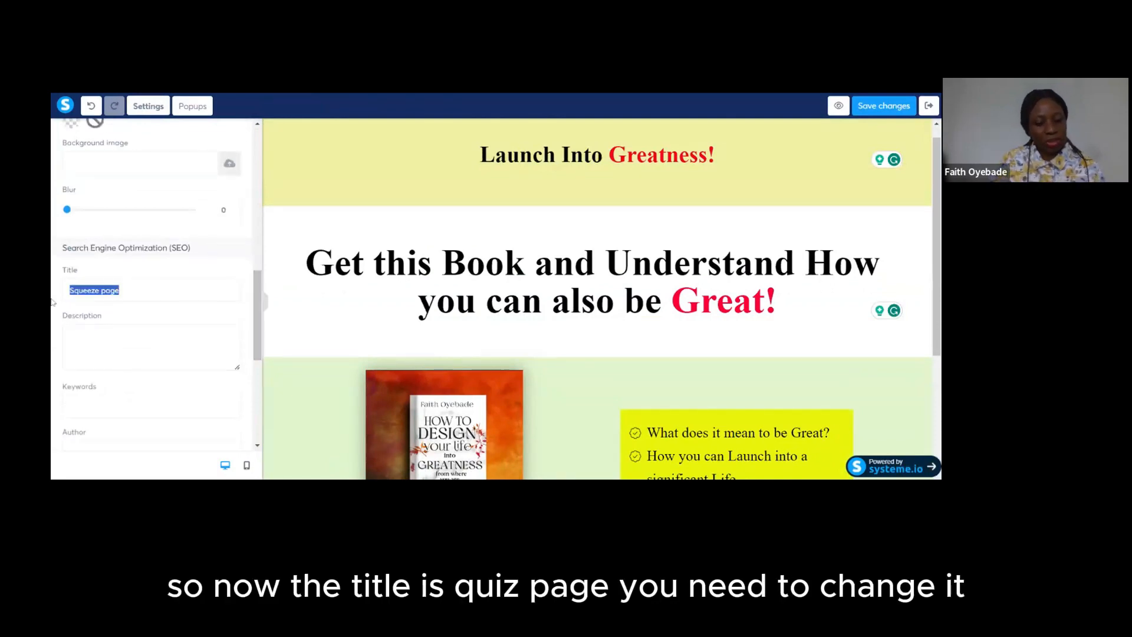
text(How to Desig)
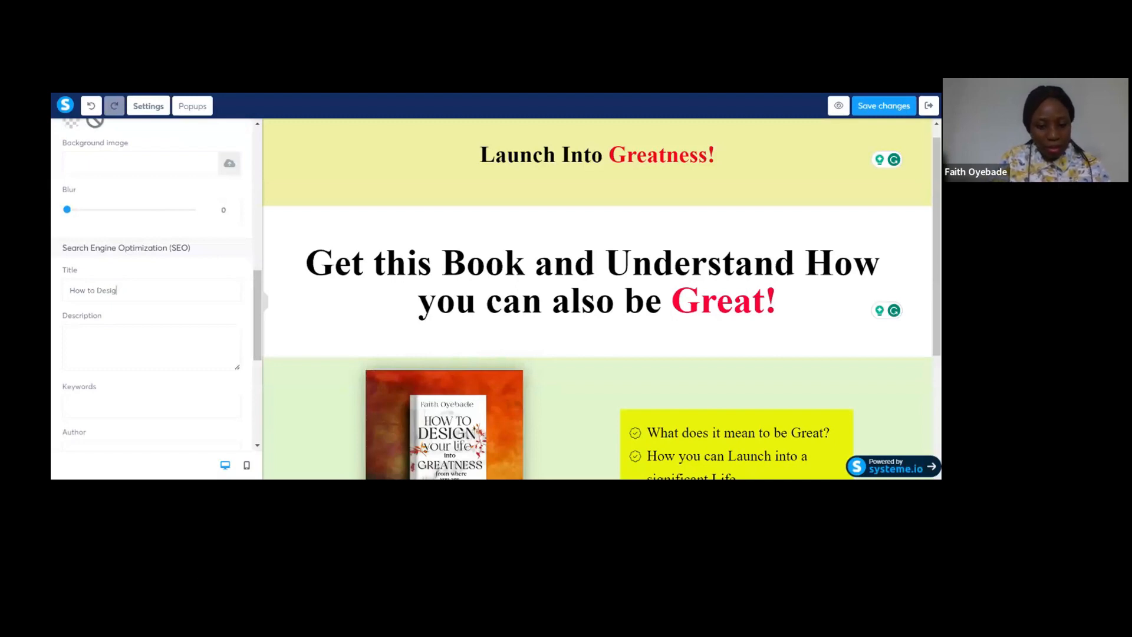
text(n your life)
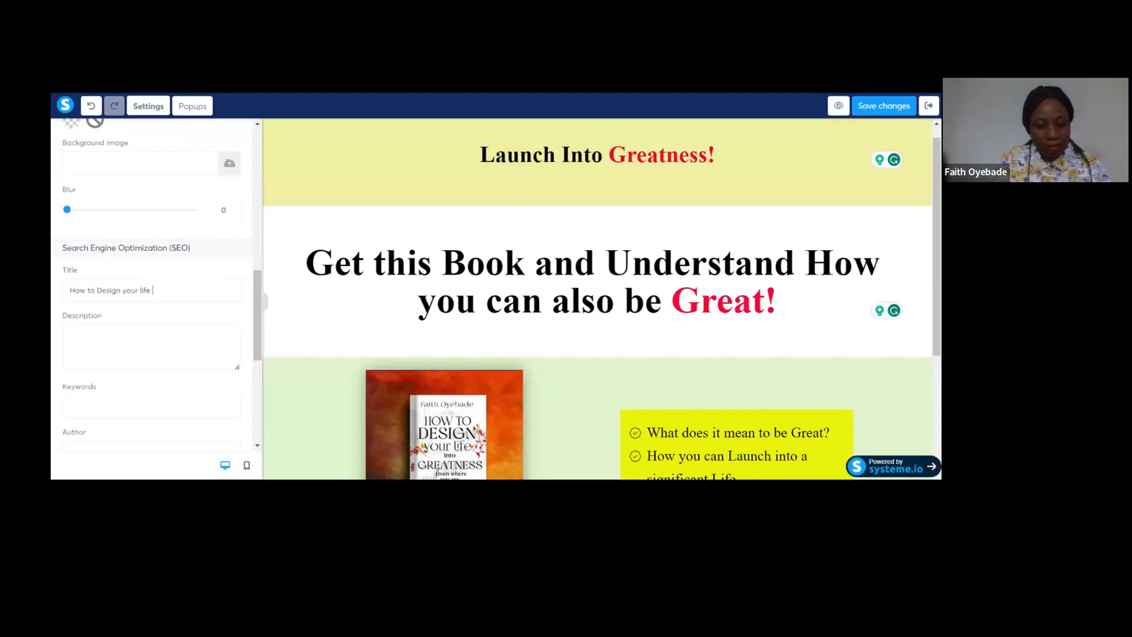
text( into greatness)
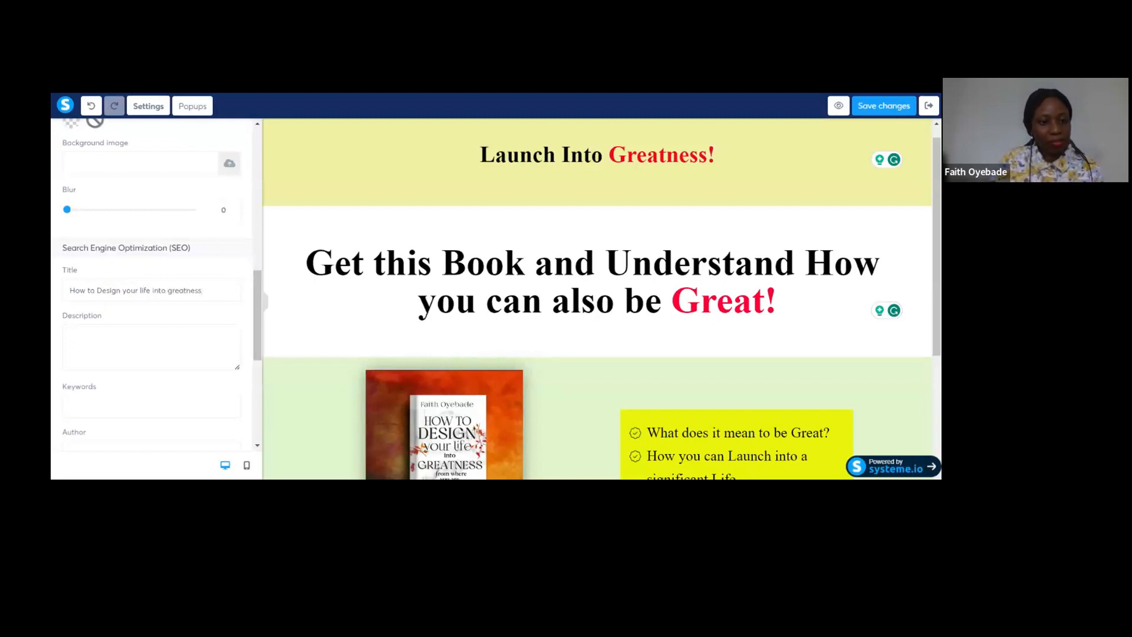
Enter the SEO description "Make Impact from where you are".
click(70, 335)
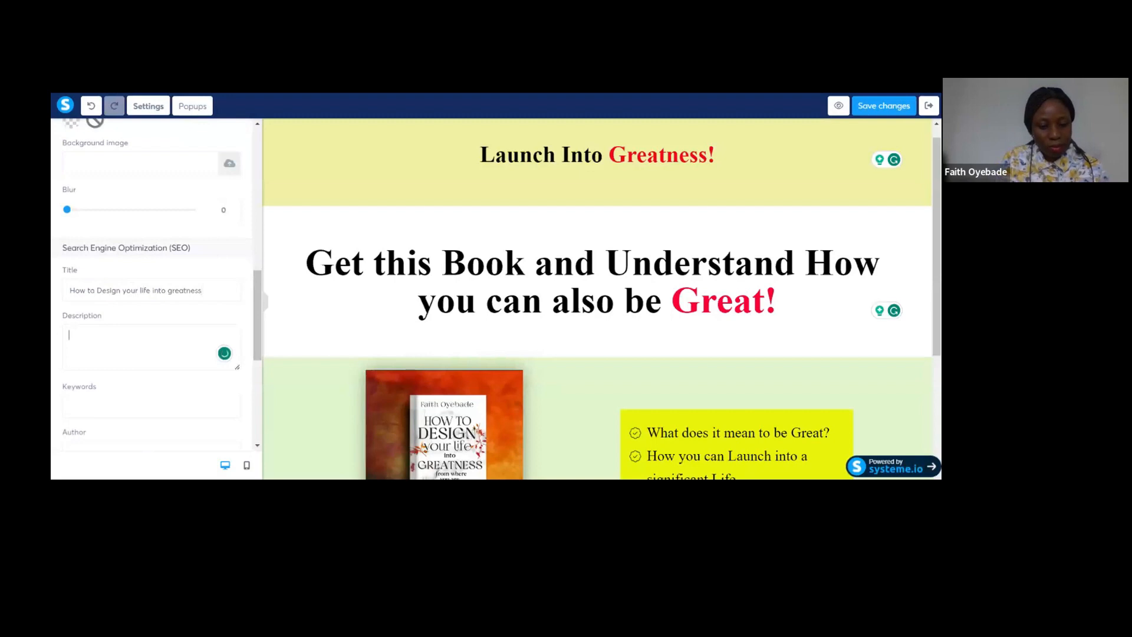
text(Make Impoact fr)
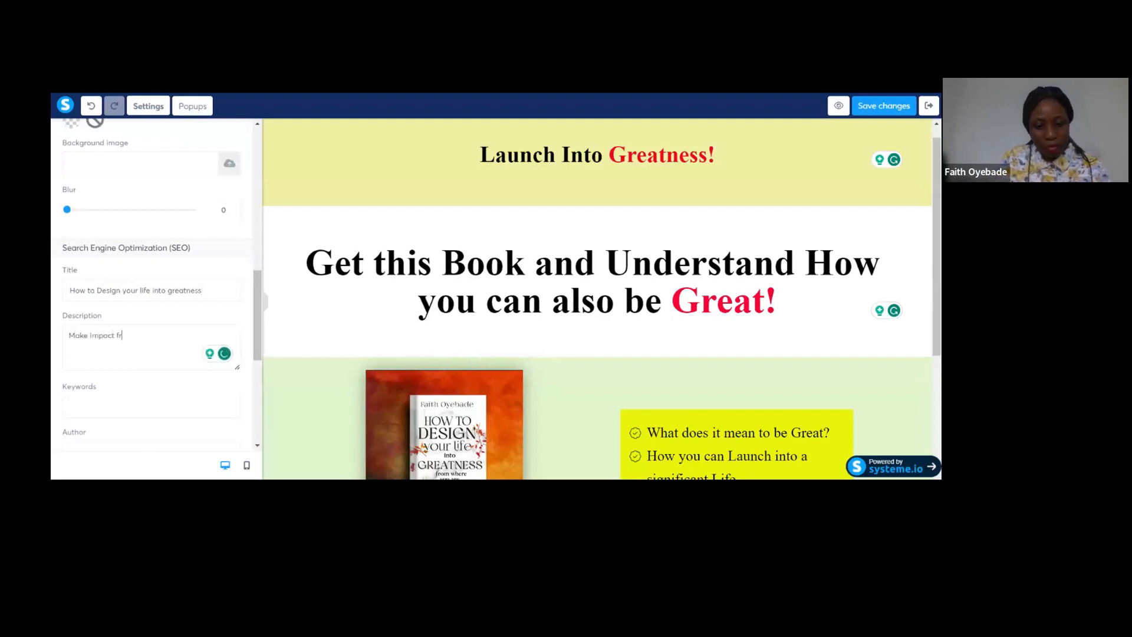
text(om where you are)
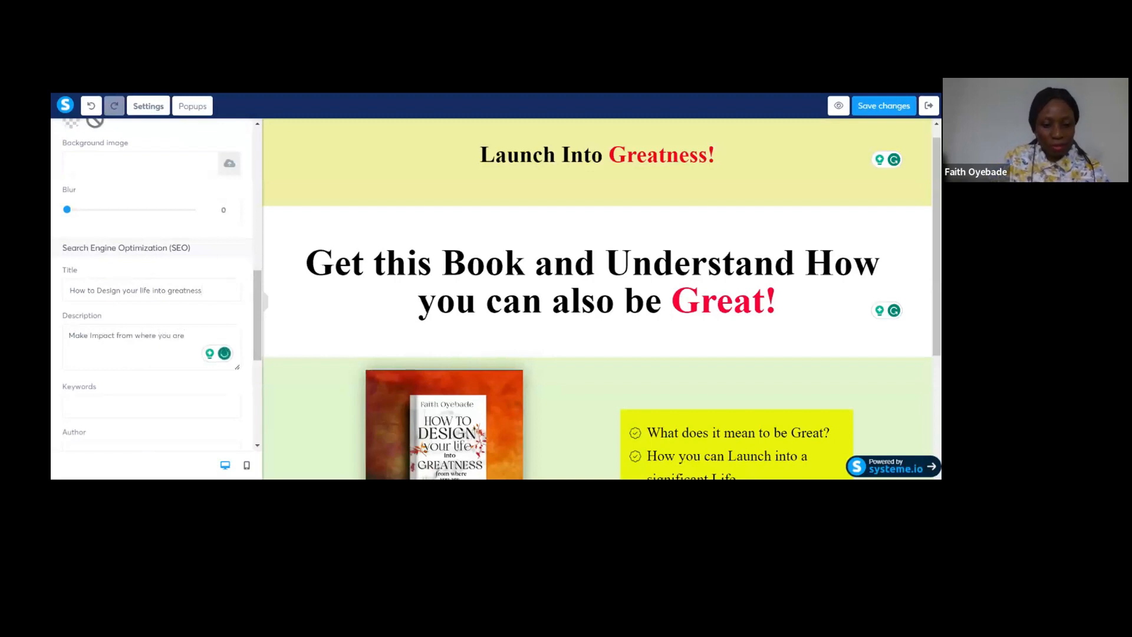
Enter "Life of Impact, success" as the page's SEO keywords.
click(111, 408)
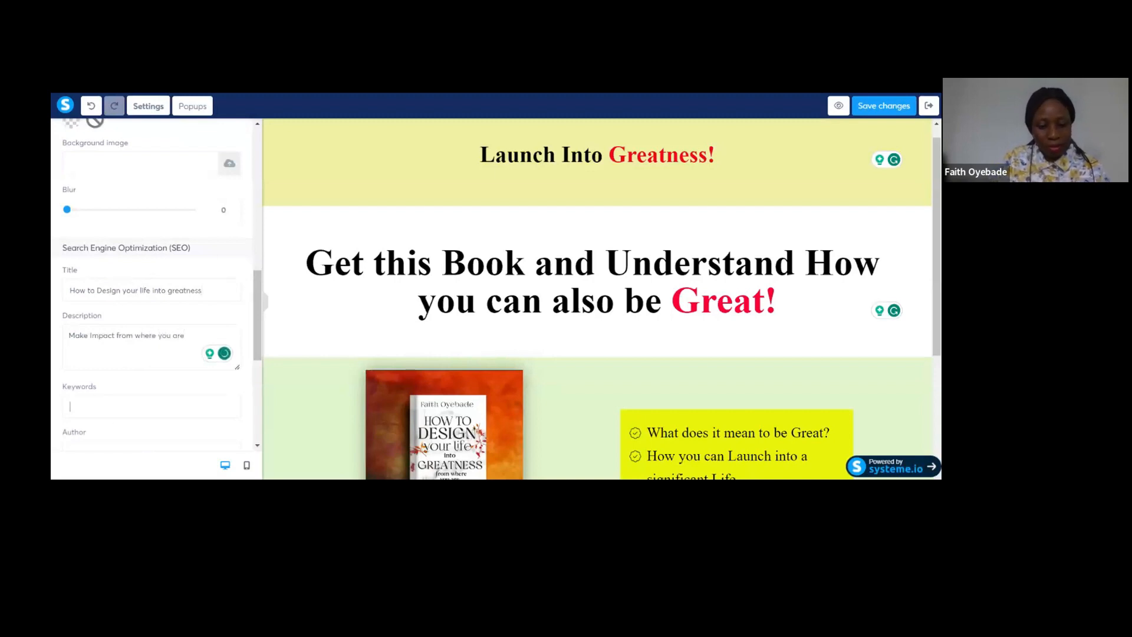
text(Impact, Signa)
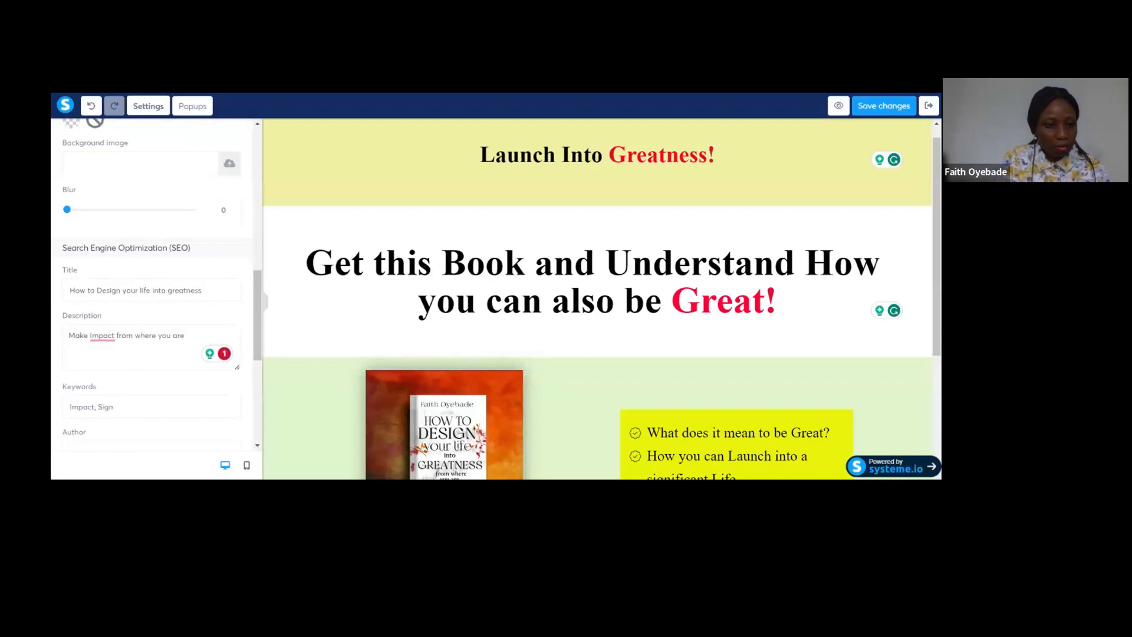
key(BackSpace)
key(BackSpace)
key(BackSpace)
key(BackSpace)
key(BackSpace)
key(BackSpace)
key(BackSpace)
key(BackSpace)
key(BackSpace)
key(BackSpace)
key(BackSpace)
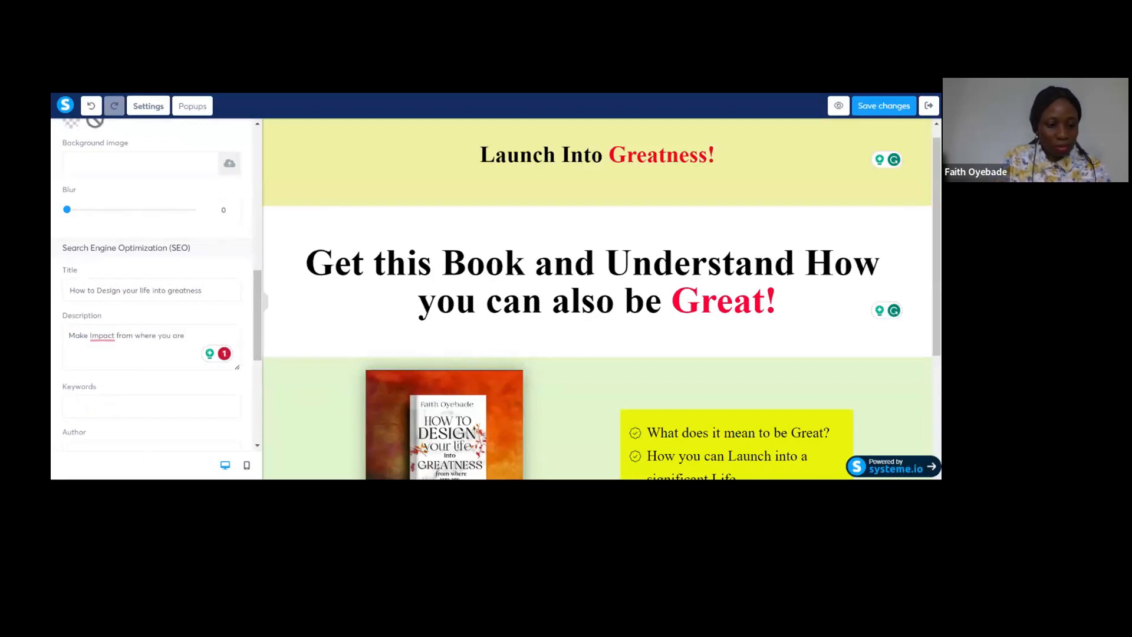
text(Impact, success)
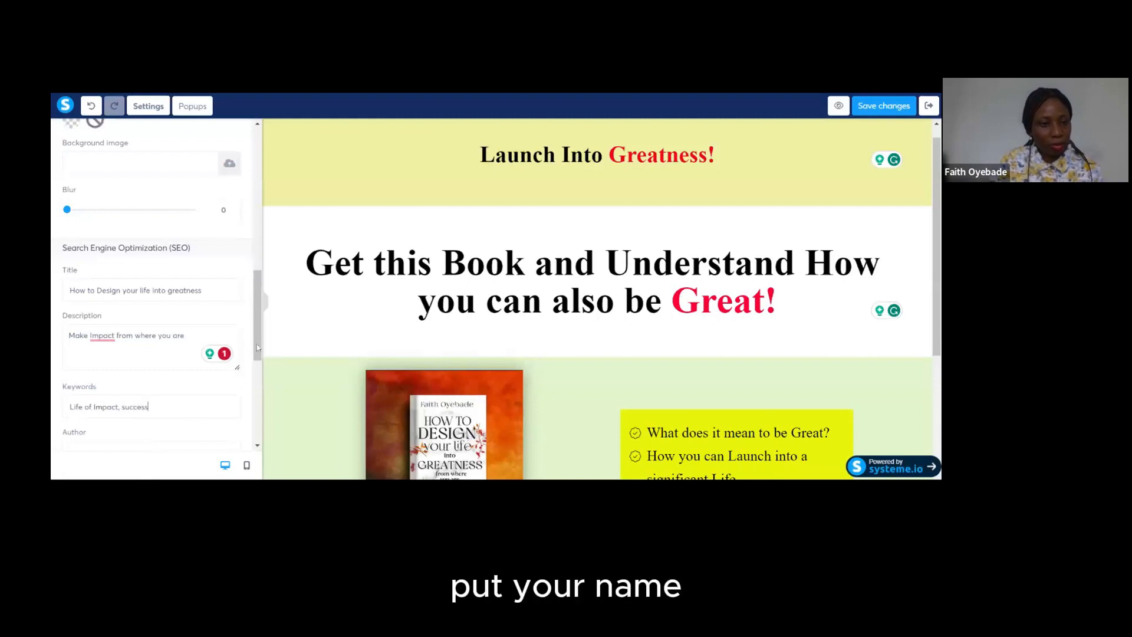
Correct the SEO description to "Make an Impact from where you are" and fill in the author's name.
mouse_move(102, 336)
click(111, 370)
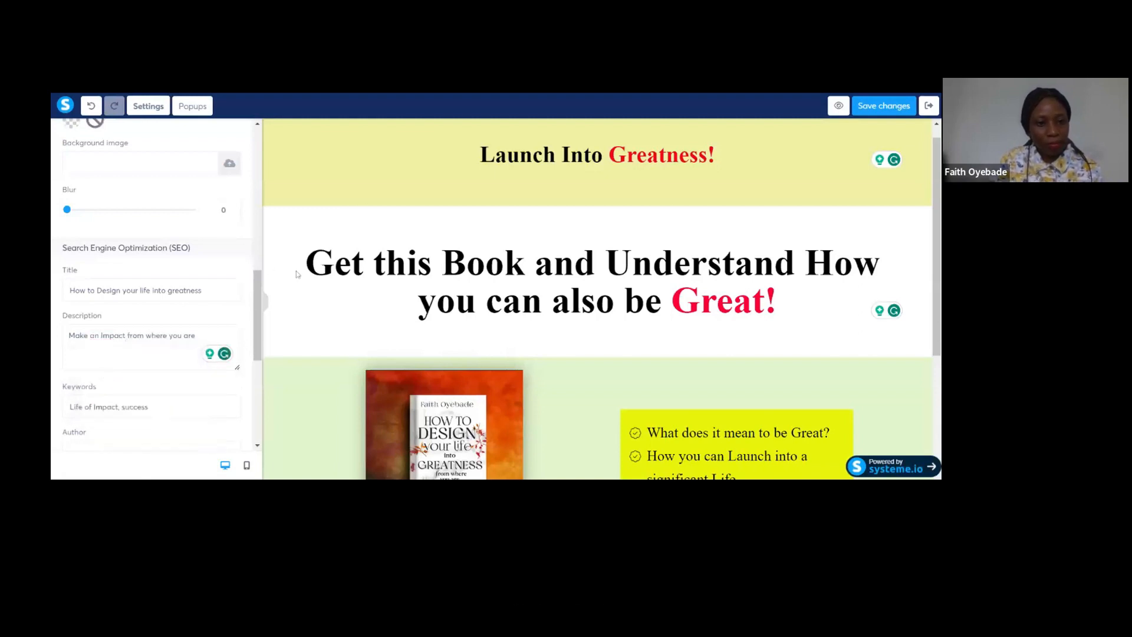
scroll(259, 327, down, 3)
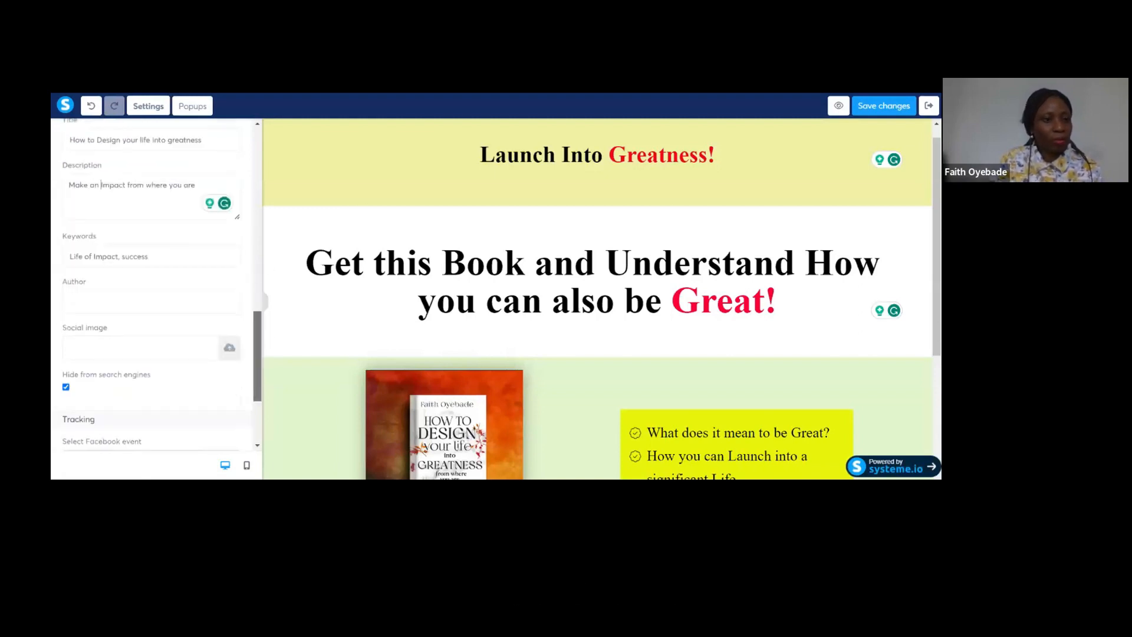
click(69, 302)
text(Faith )
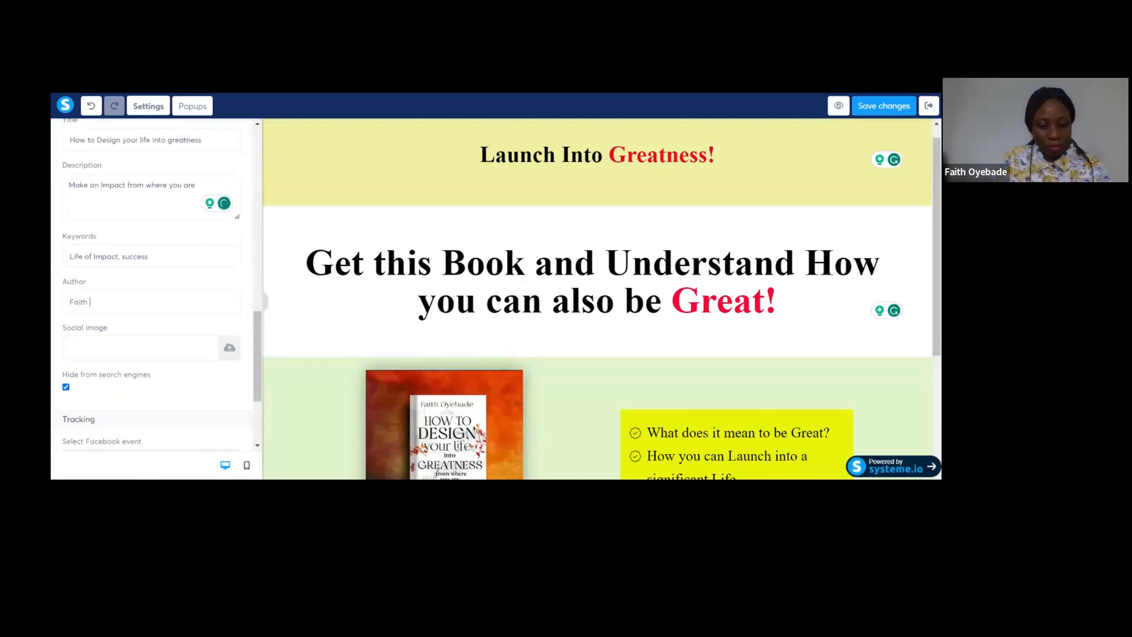
text(Oyebade)
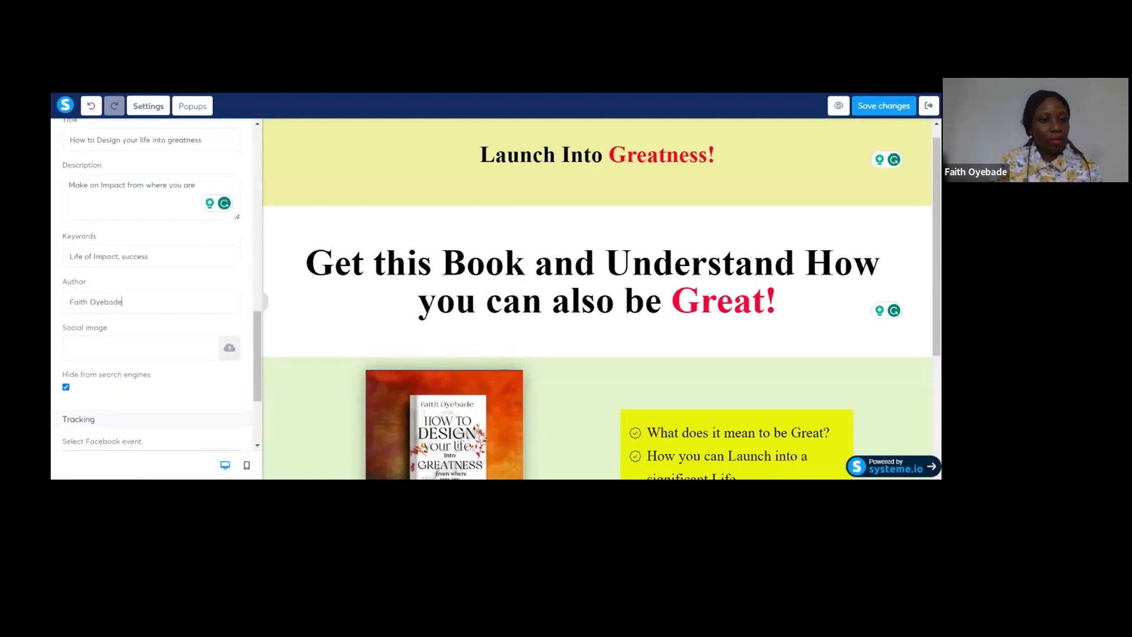
Turn off hiding the page from search engines and save the page changes.
click(66, 387)
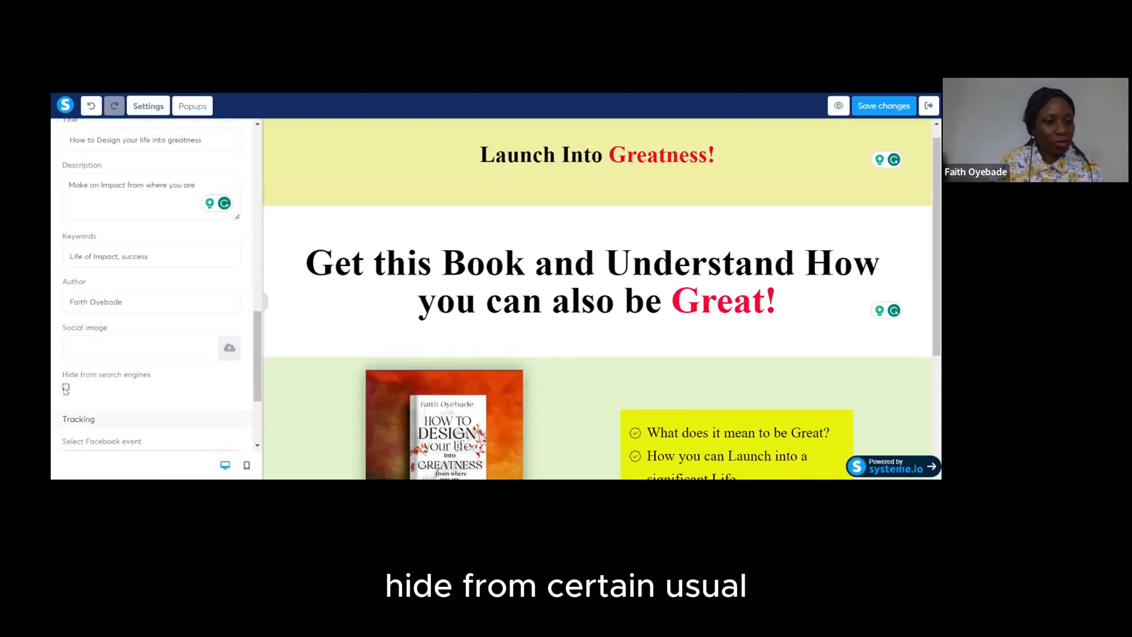
drag(257, 349, 265, 400)
scroll(241, 179, up, 10)
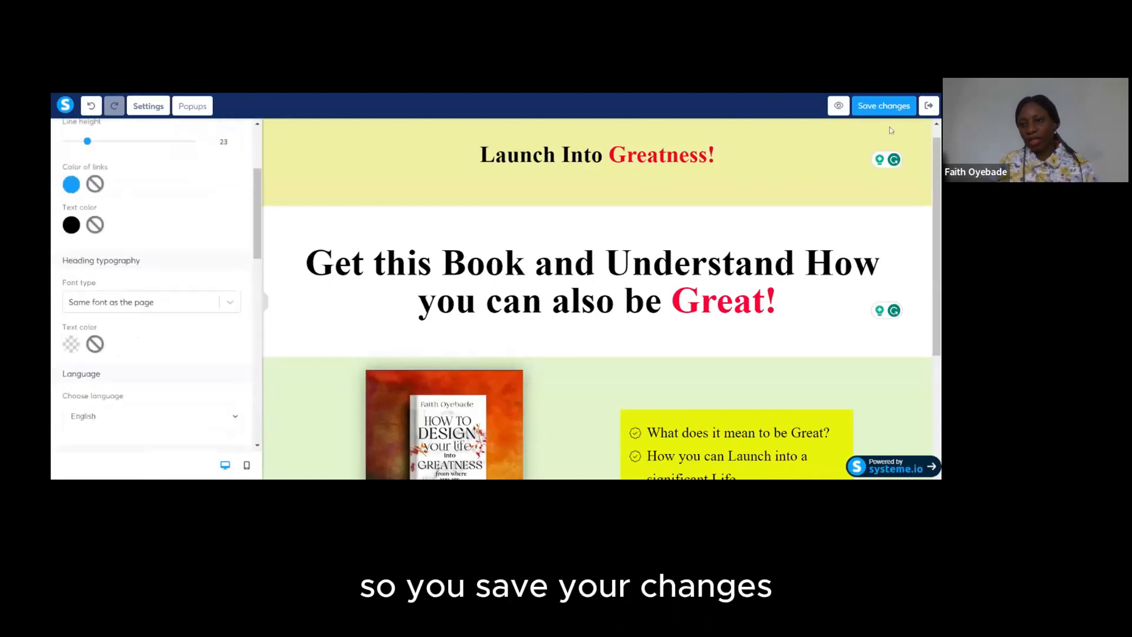
click(879, 109)
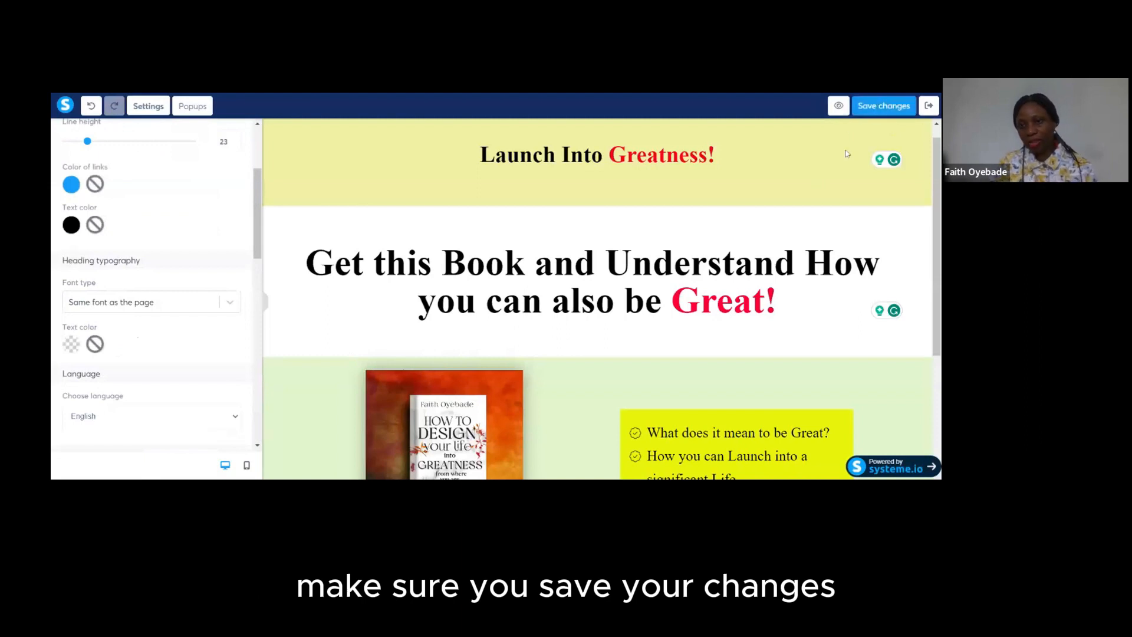
Exit the page editor and copy the squeeze page's link.
click(930, 106)
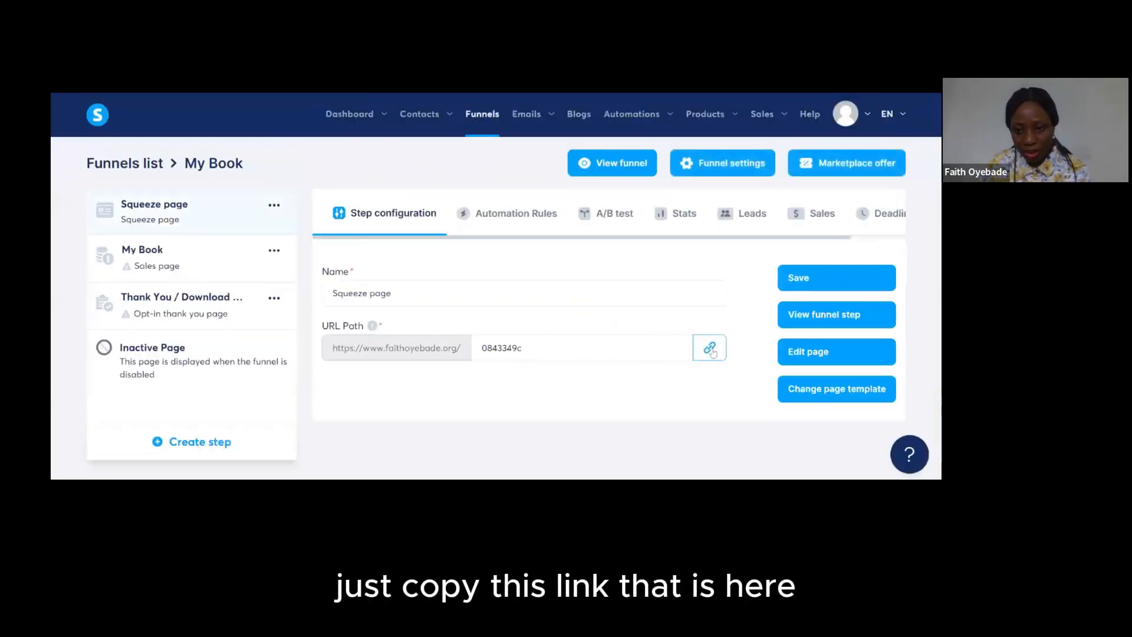
click(710, 348)
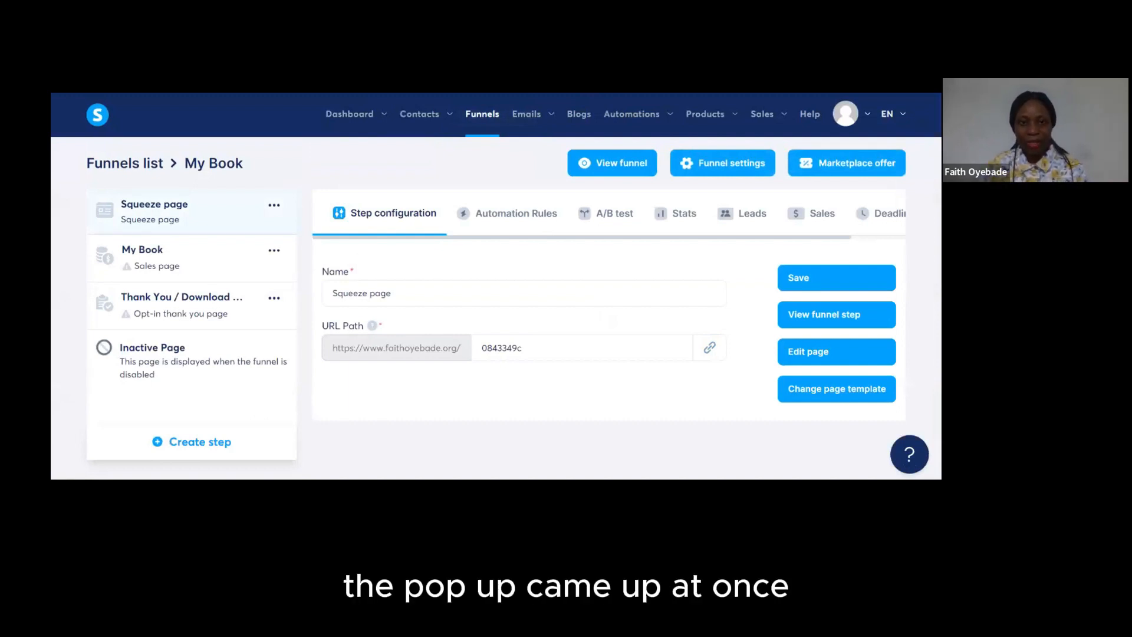
Turn on the close button of the squeeze page's Popup №1, then save the changes and exit the editor.
click(819, 353)
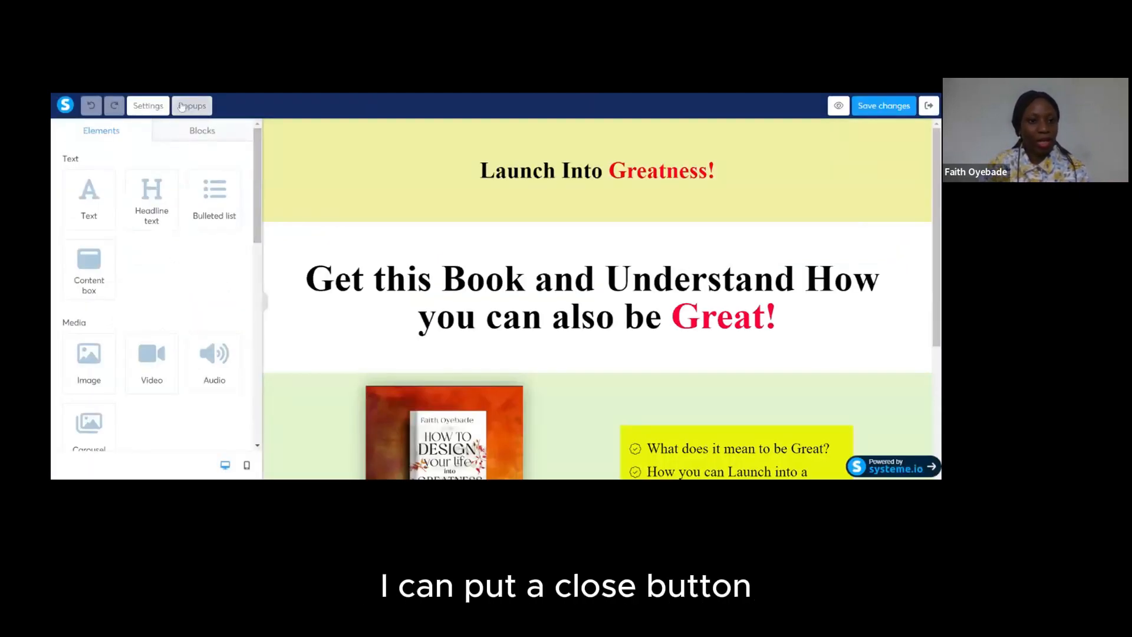
click(184, 106)
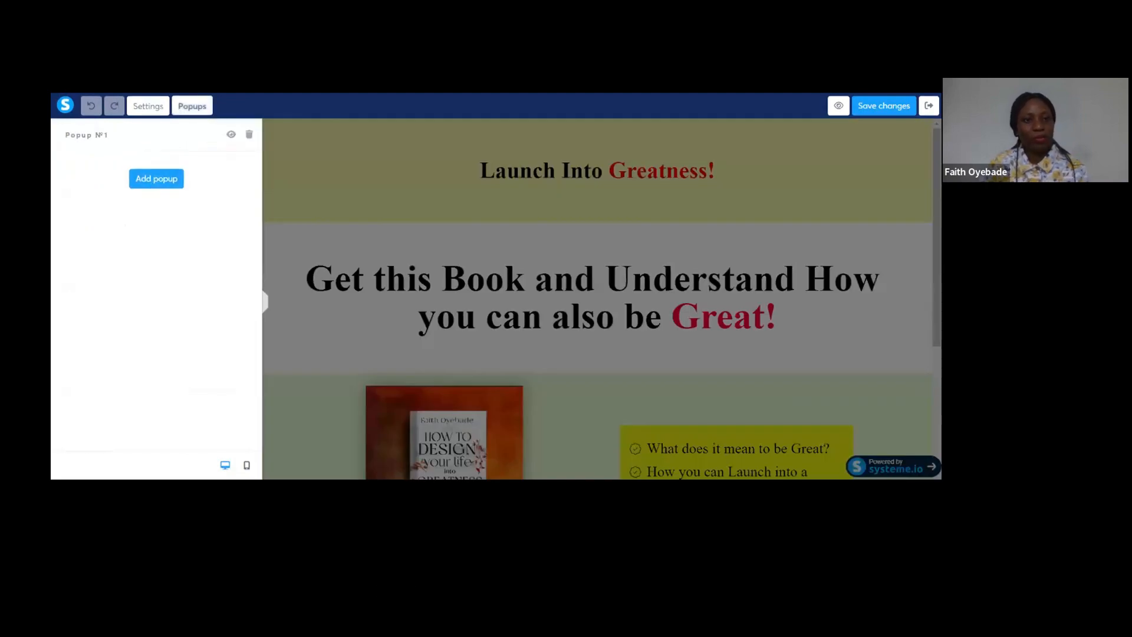
click(230, 135)
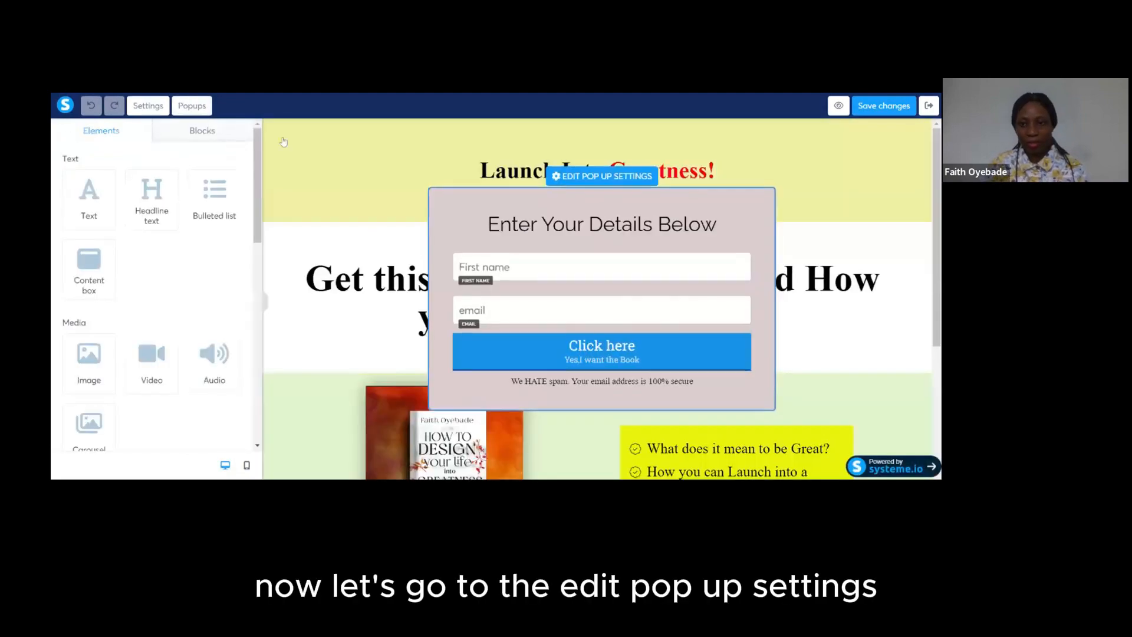
click(587, 173)
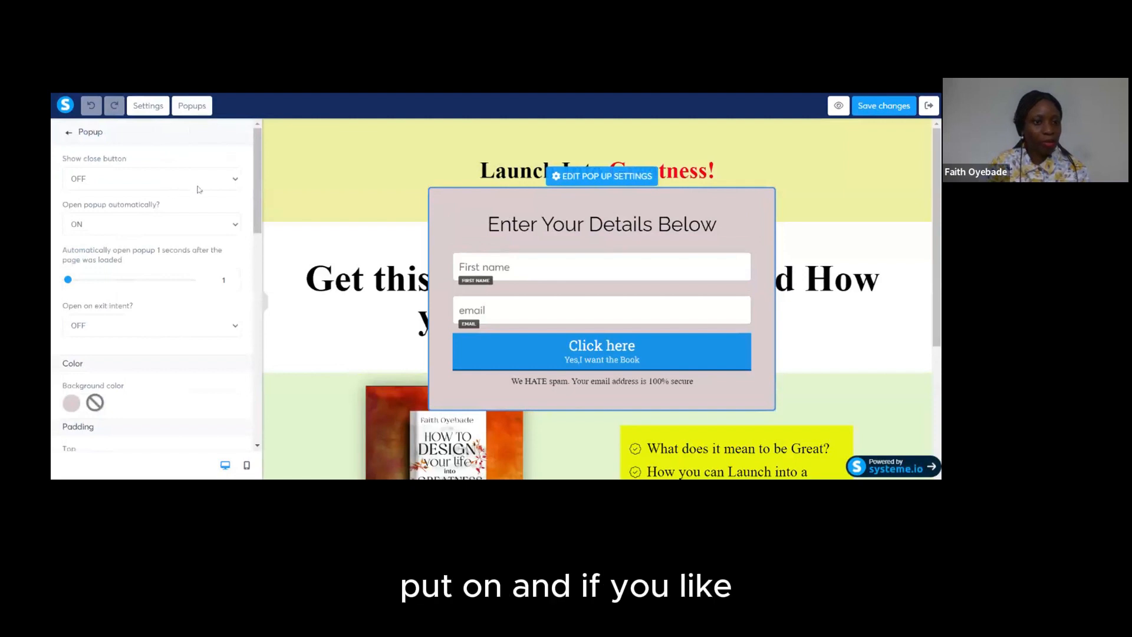
click(199, 186)
click(179, 195)
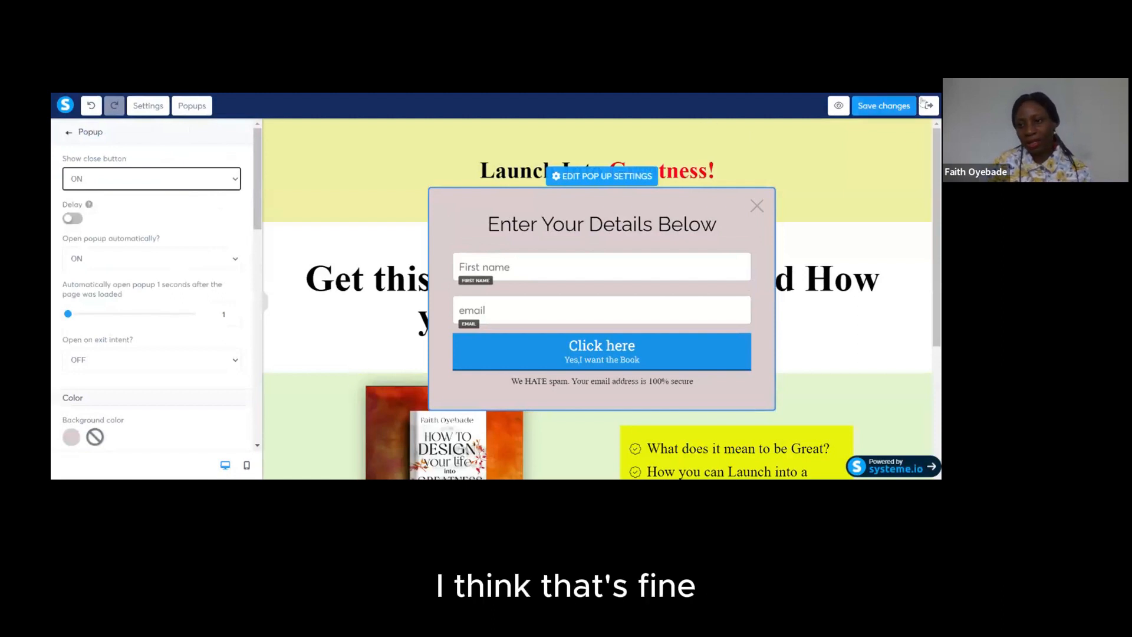
click(884, 106)
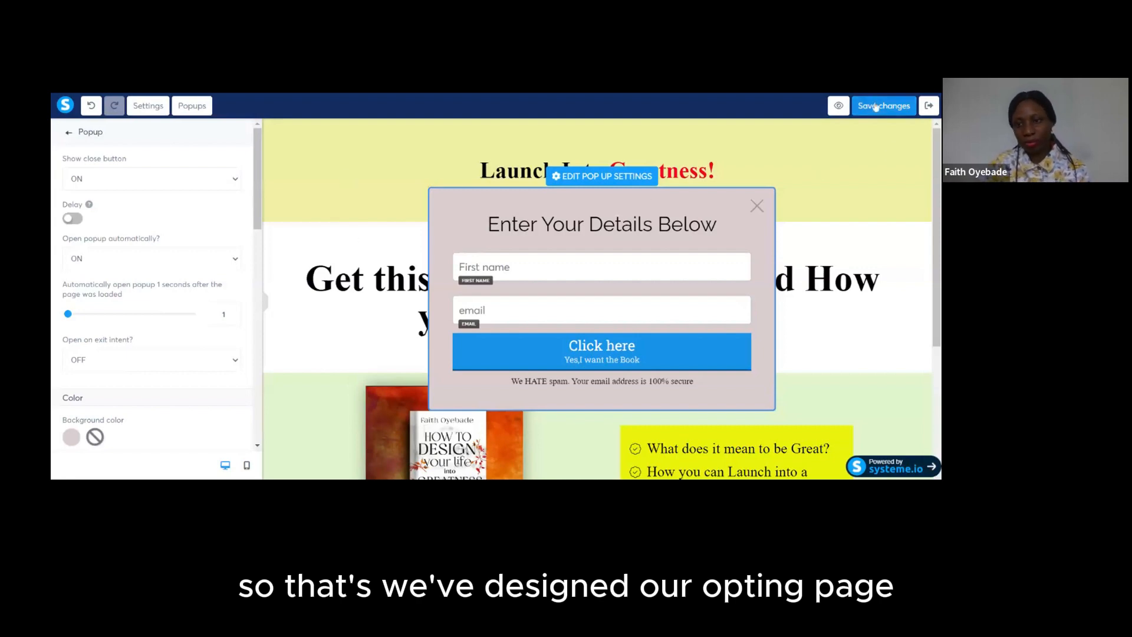
click(928, 105)
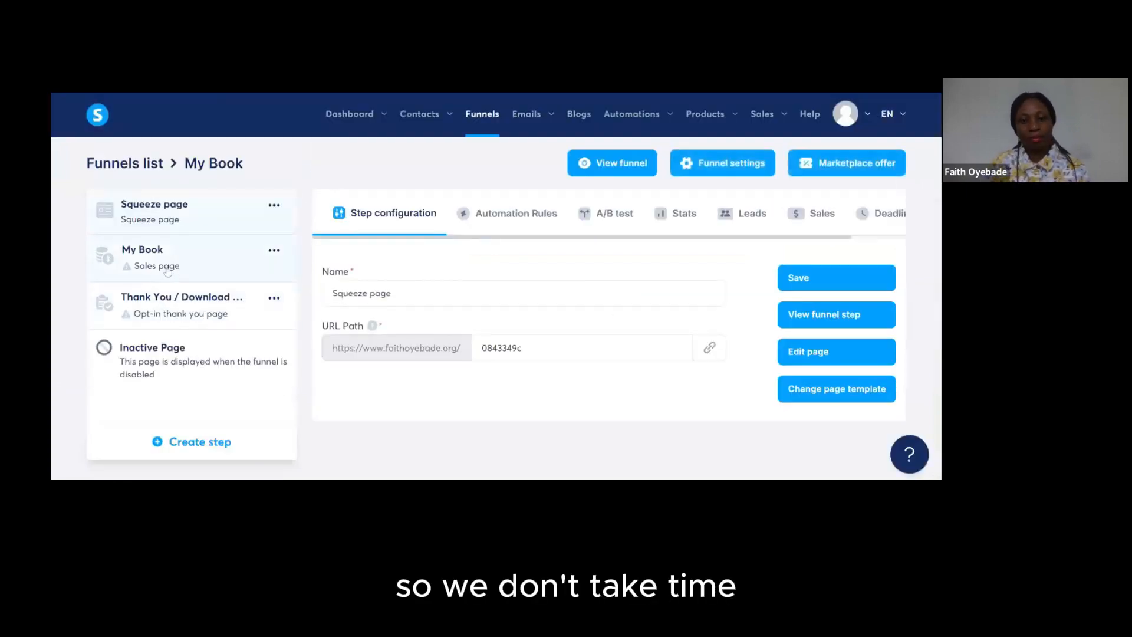
Open the My Book sales page step and browse through its template gallery for a simple landing page layout with a video.
click(174, 261)
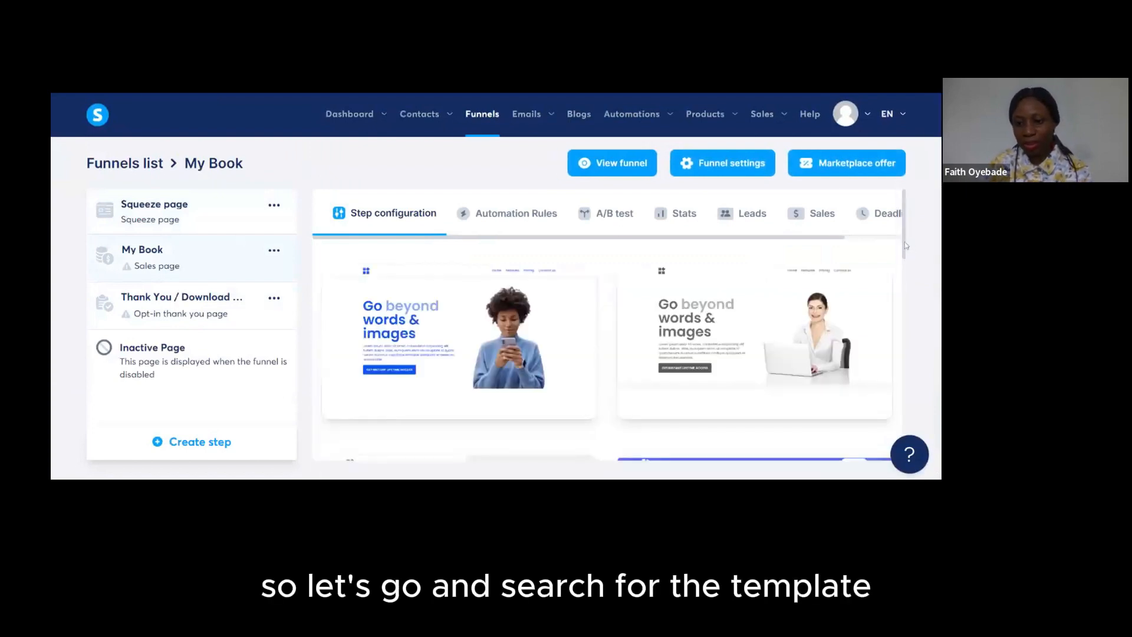
scroll(904, 241, down, 10)
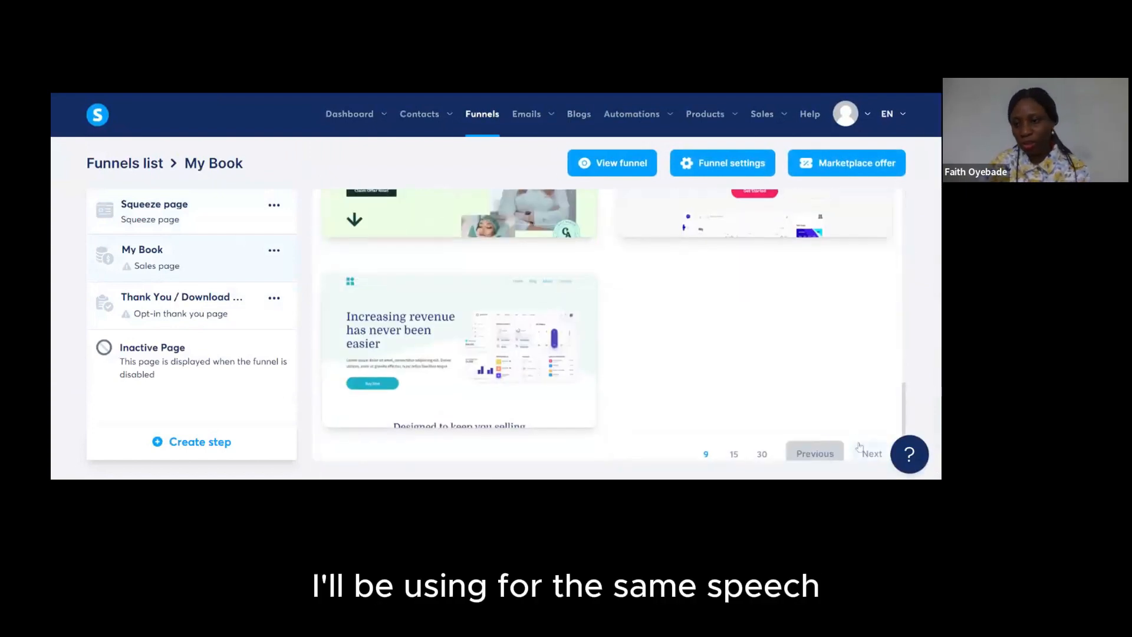
click(865, 452)
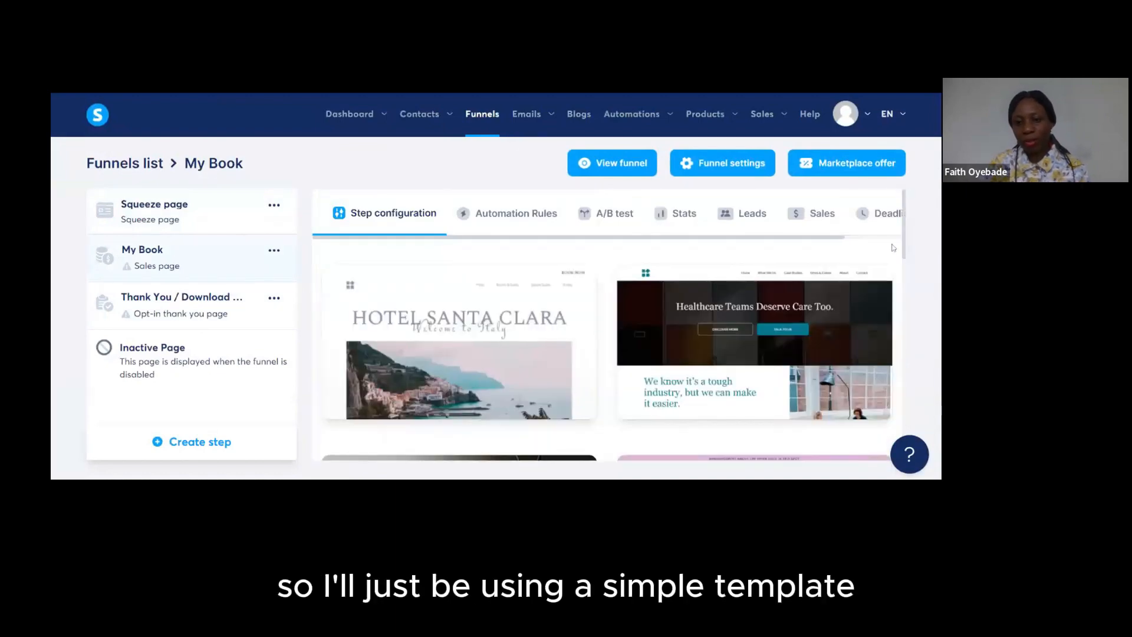
scroll(902, 244, down, 10)
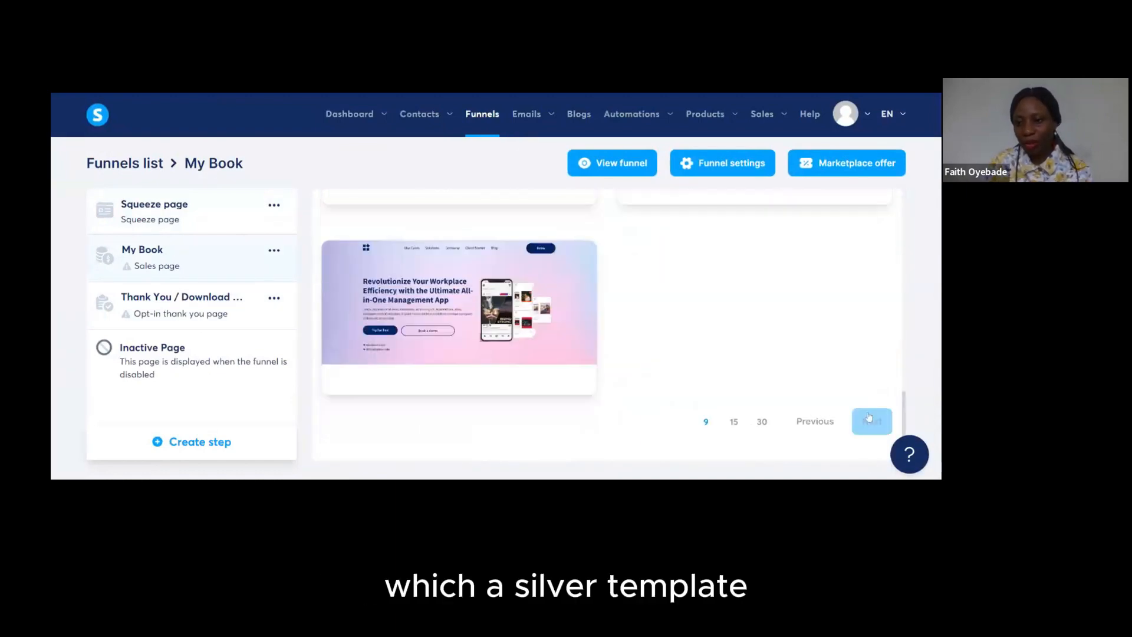
click(870, 420)
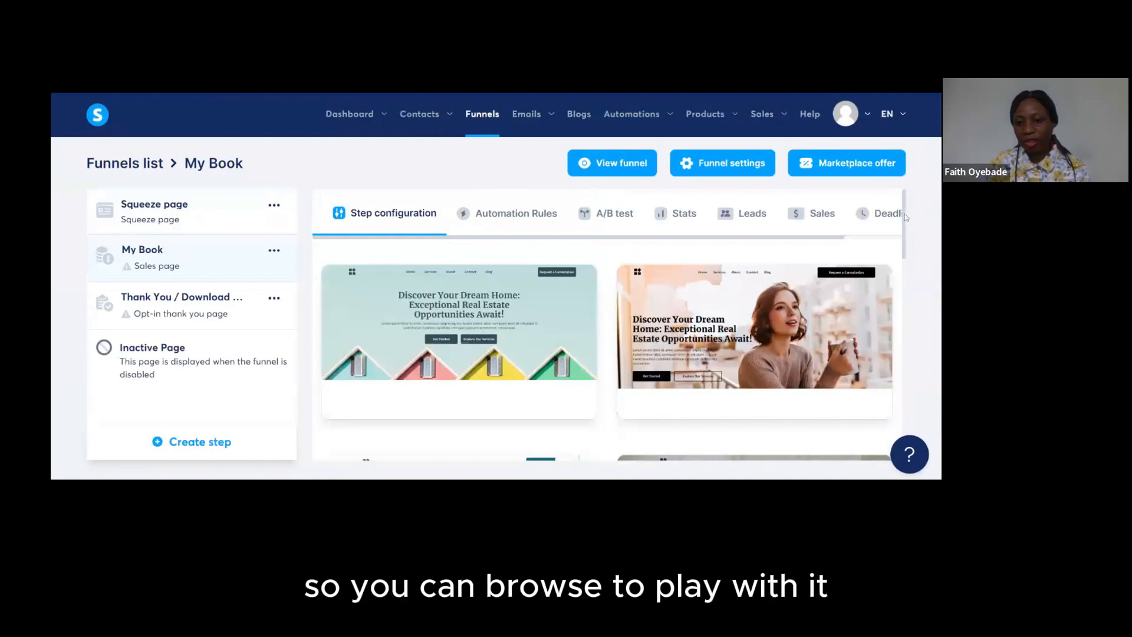
drag(905, 217, 939, 466)
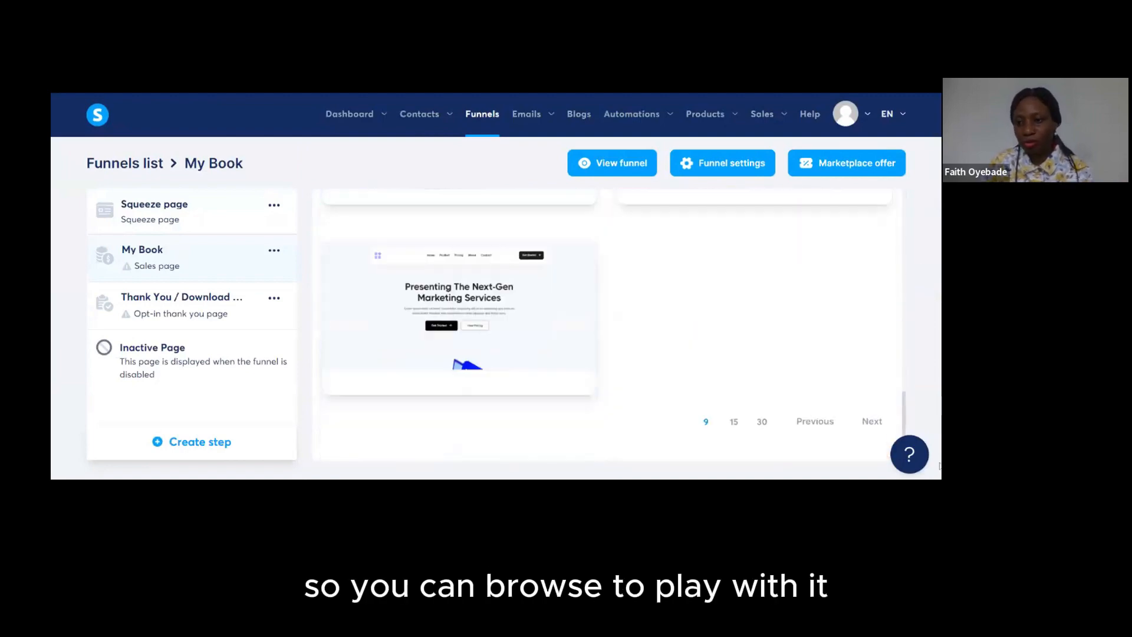
click(872, 421)
drag(905, 240, 938, 436)
click(870, 420)
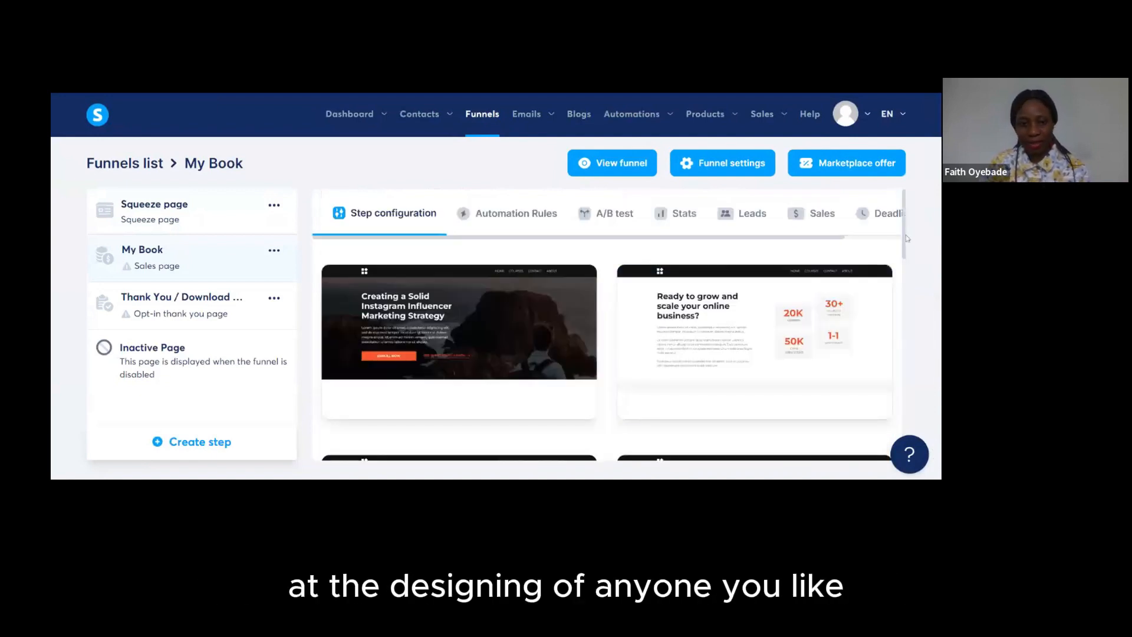
drag(905, 237, 910, 442)
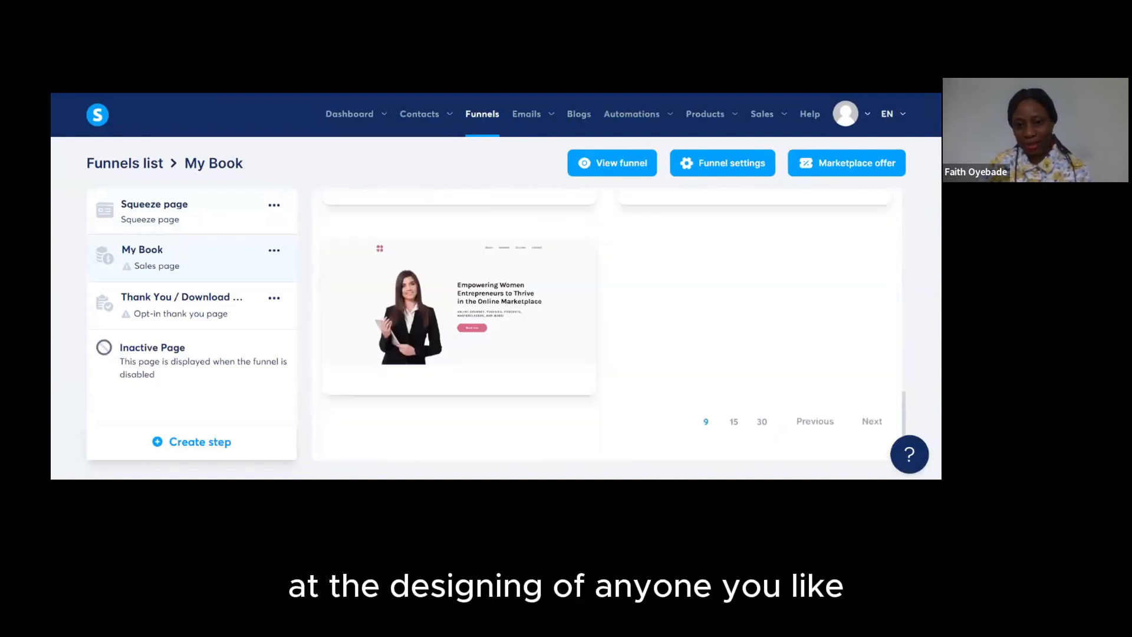
click(871, 420)
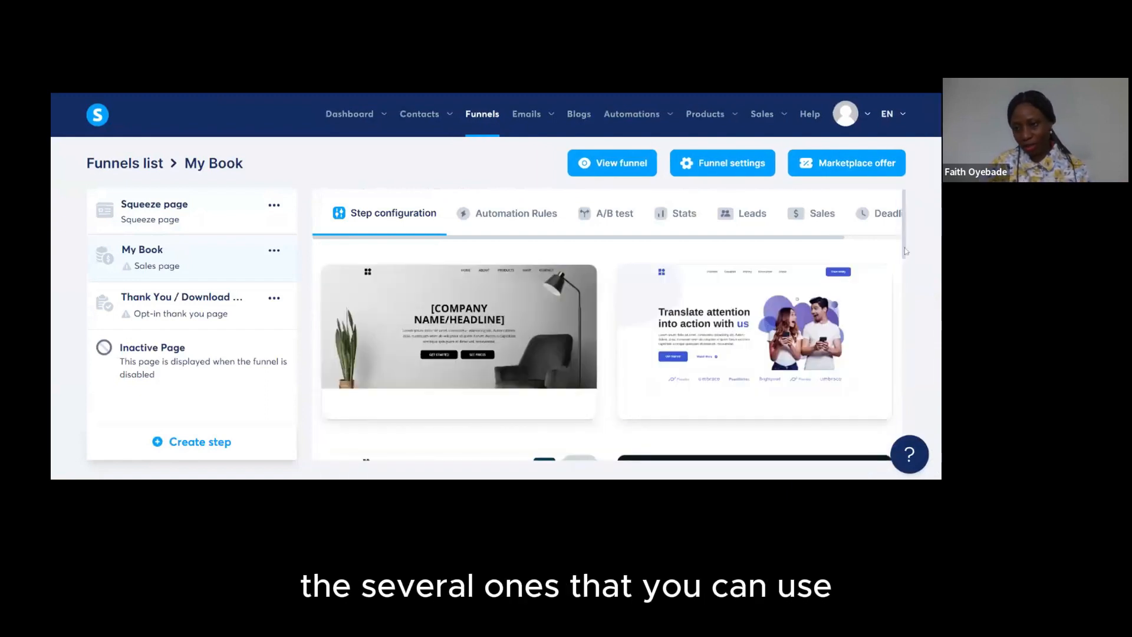
drag(906, 250, 907, 439)
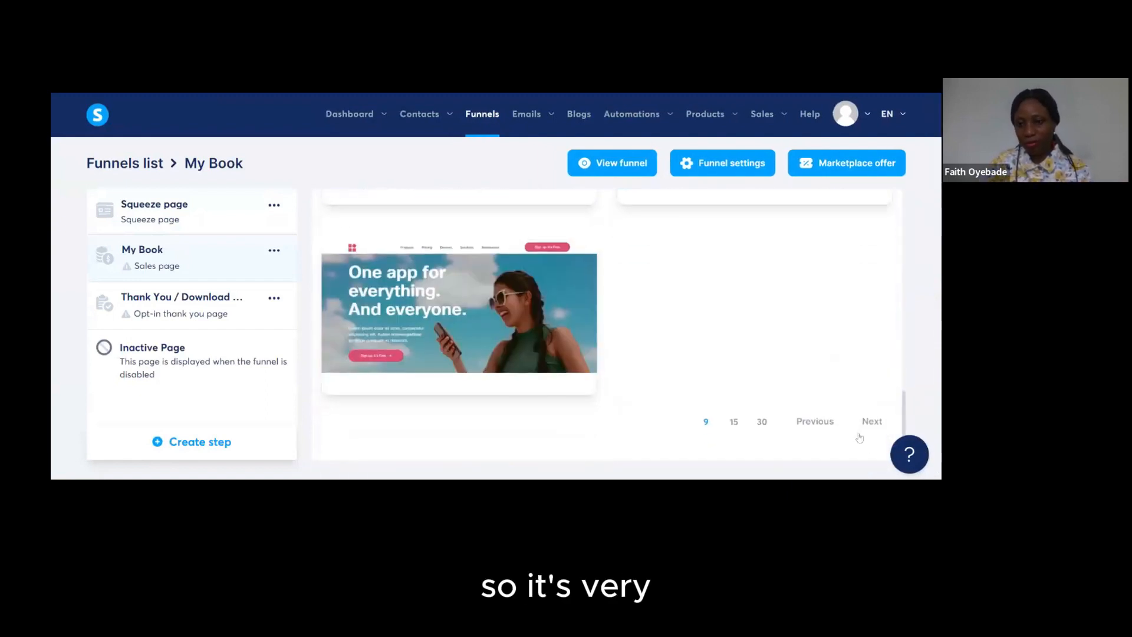
click(865, 424)
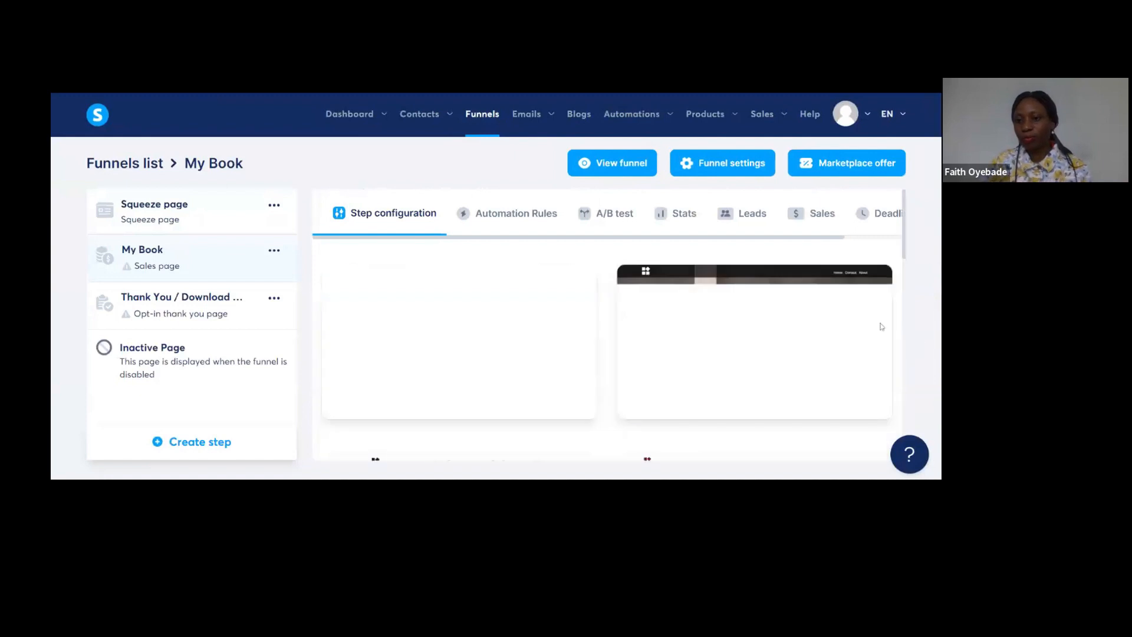
drag(905, 256, 907, 452)
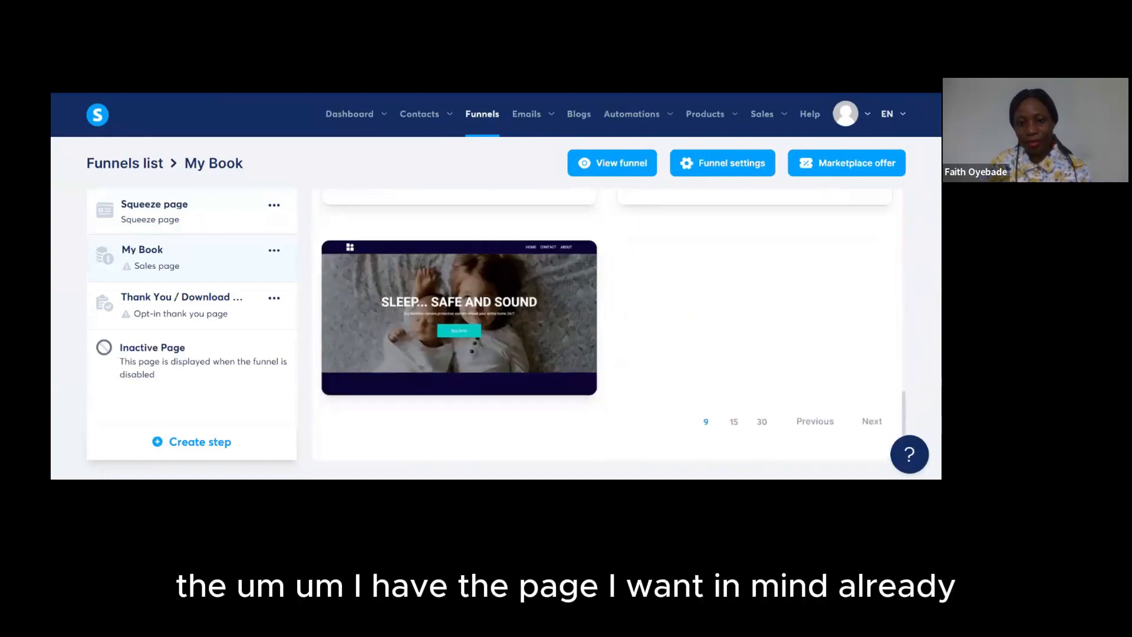
click(870, 421)
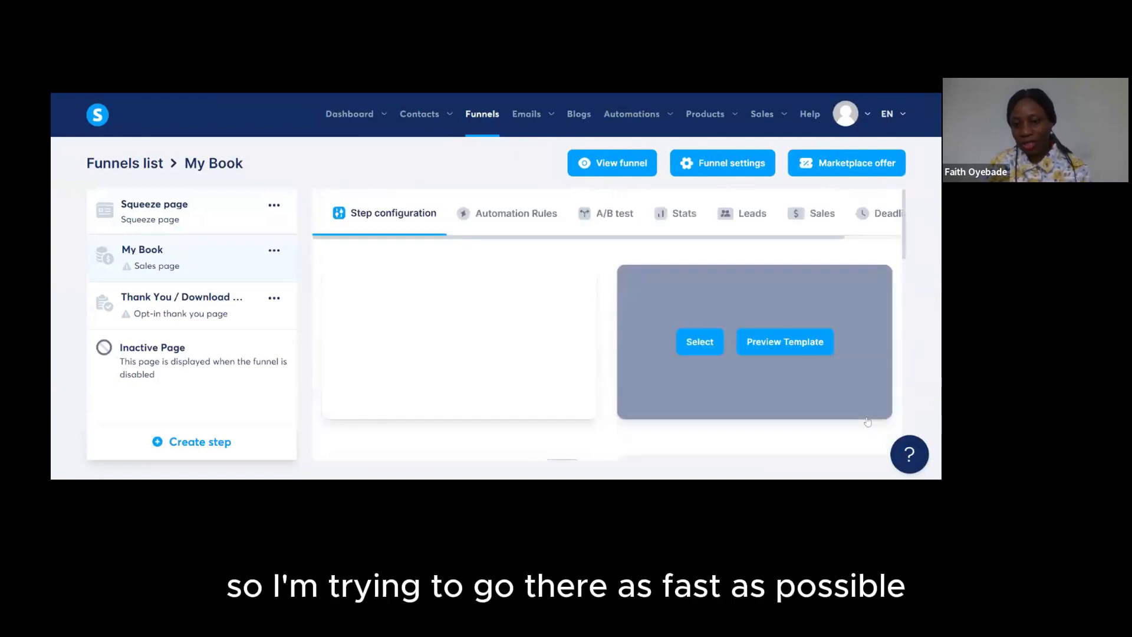
drag(903, 242, 904, 448)
click(869, 420)
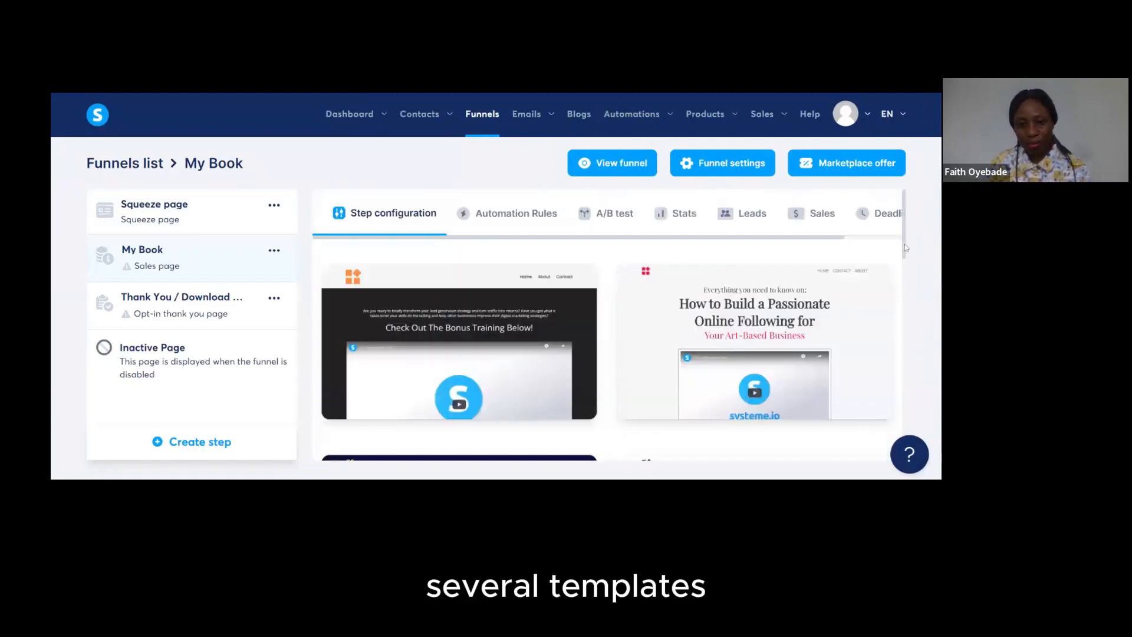
drag(904, 247, 905, 454)
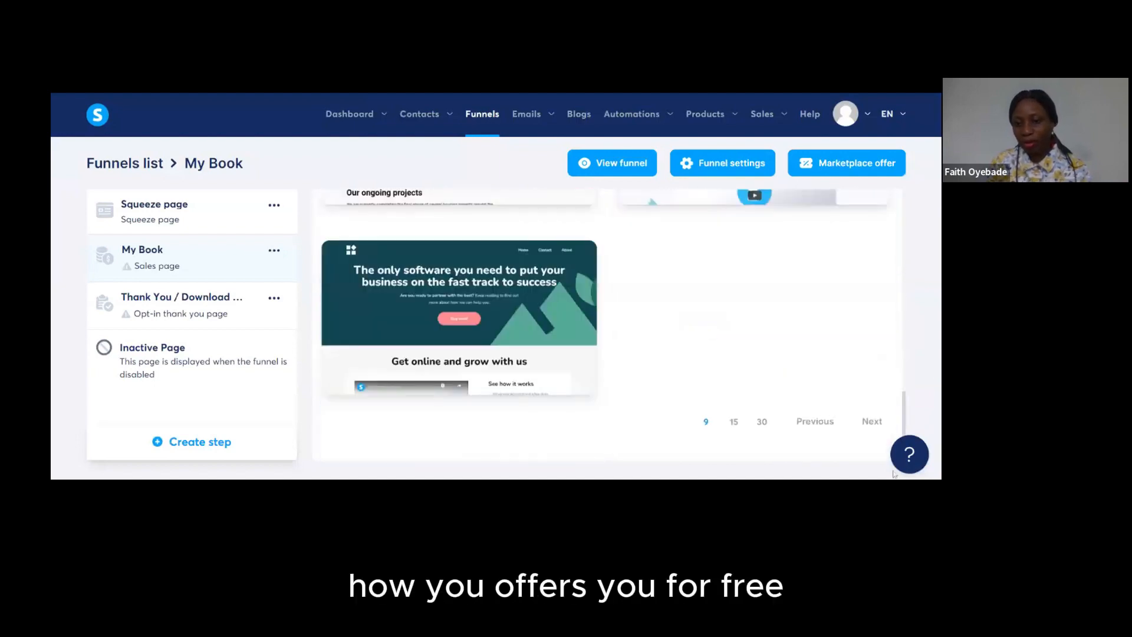
click(869, 422)
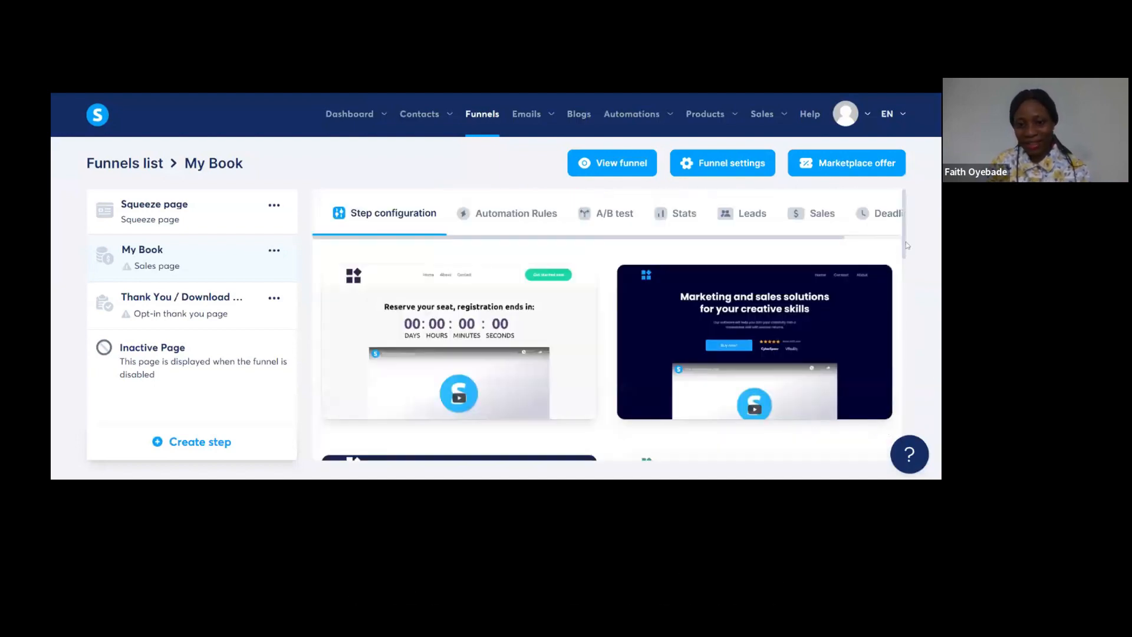
drag(907, 245, 906, 448)
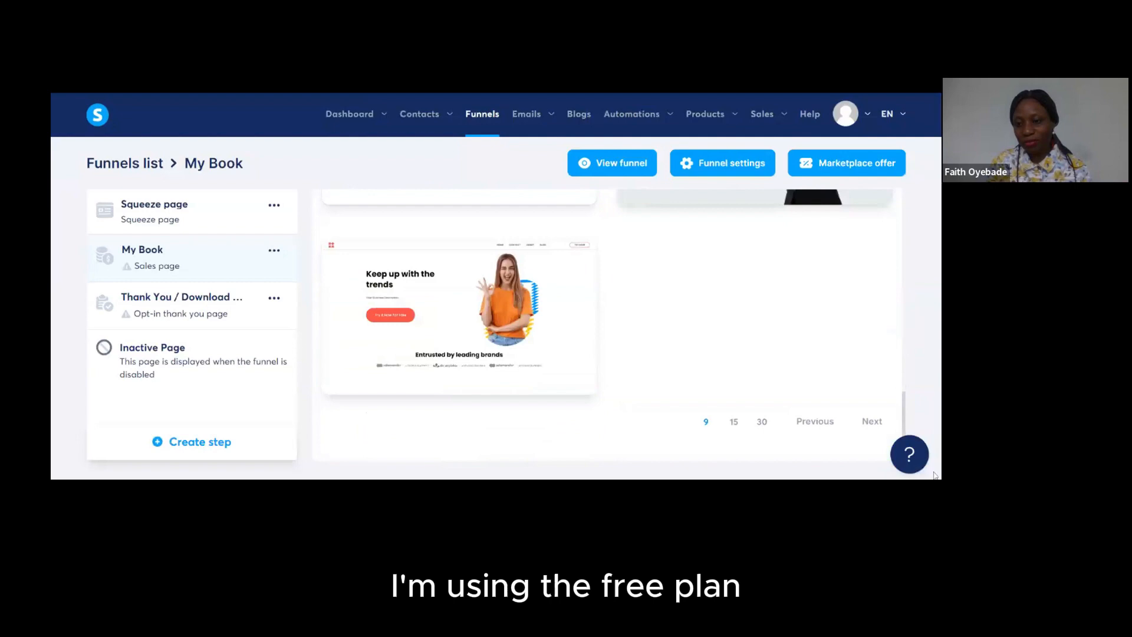
click(875, 424)
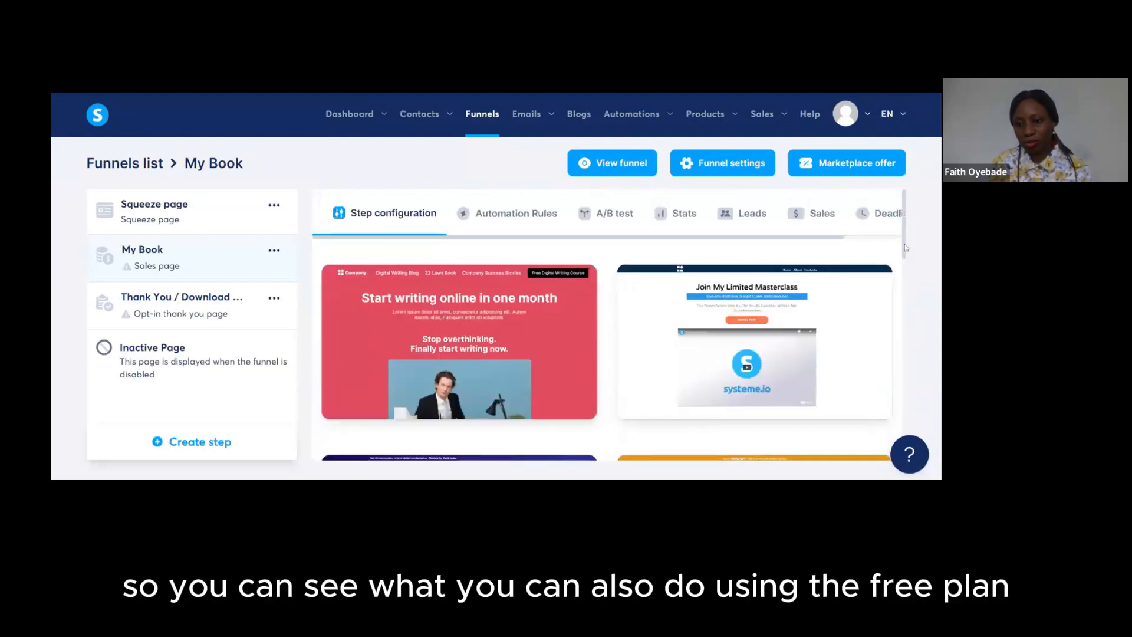
drag(904, 246, 923, 463)
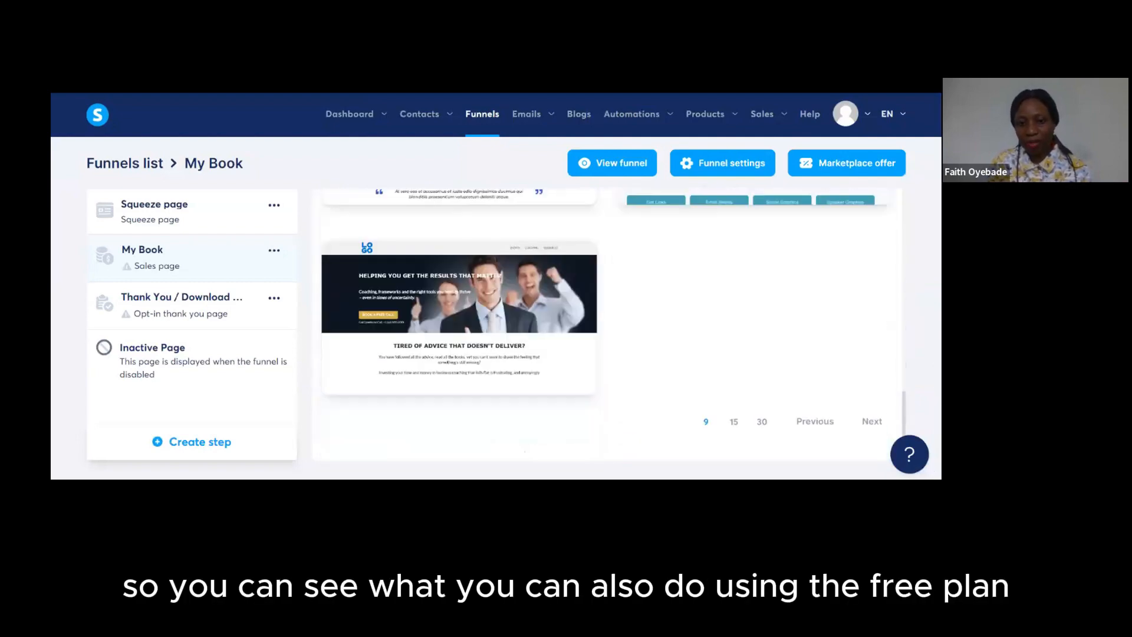
click(875, 425)
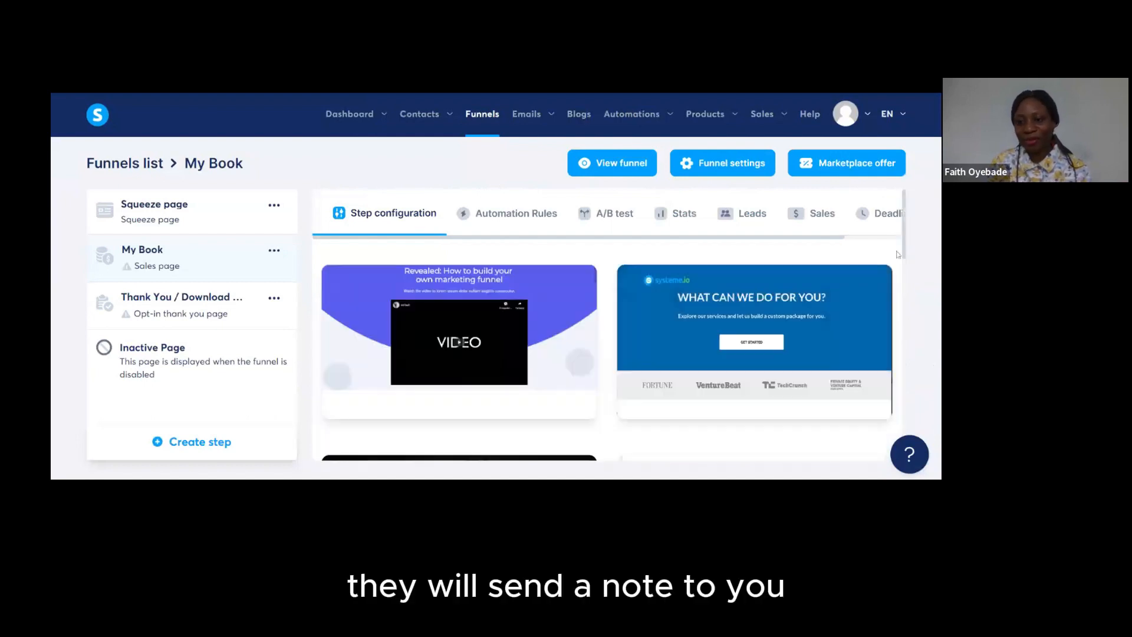
drag(906, 251, 901, 394)
scroll(902, 393, down, 1)
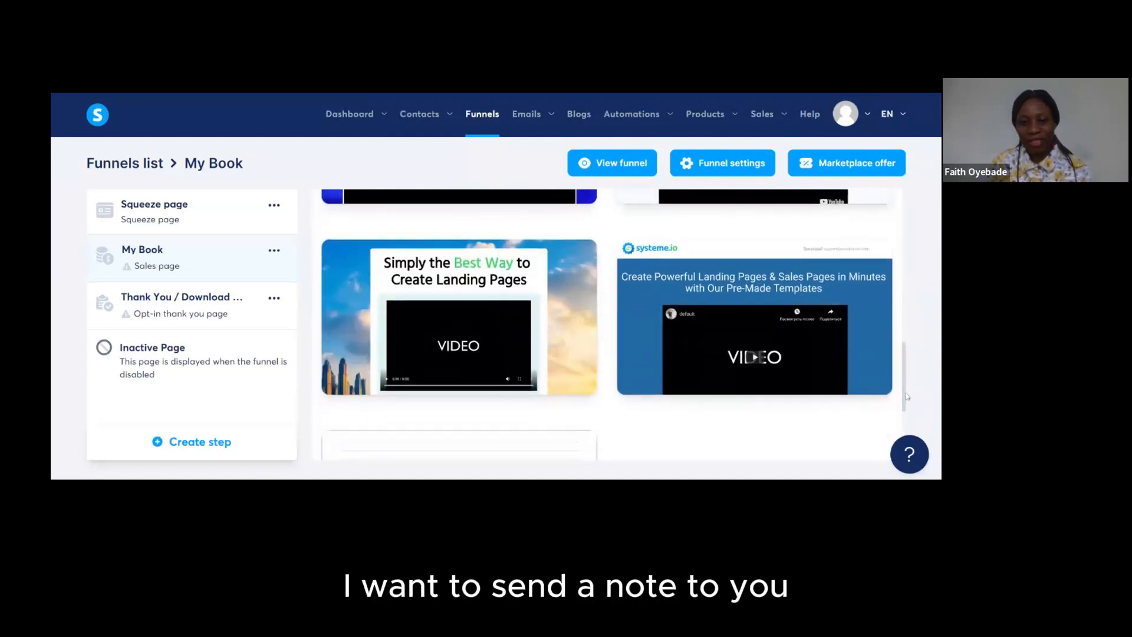
Apply the "Simply the Best Way to Create Landing Pages" template to the My Book sales page and open the page for editing.
mouse_move(417, 323)
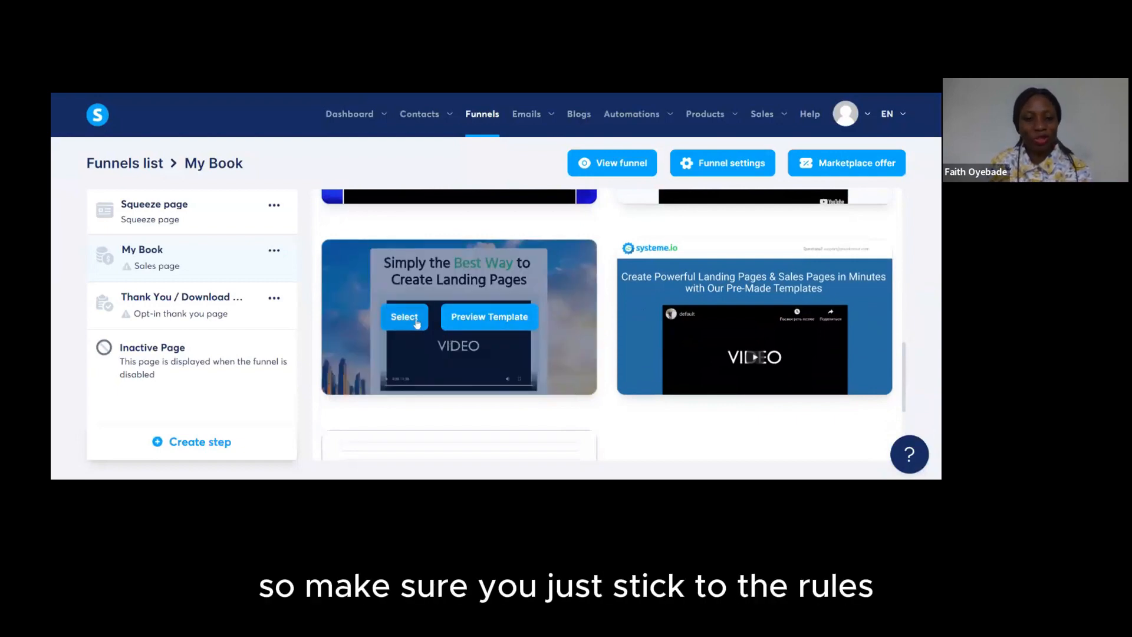
click(458, 318)
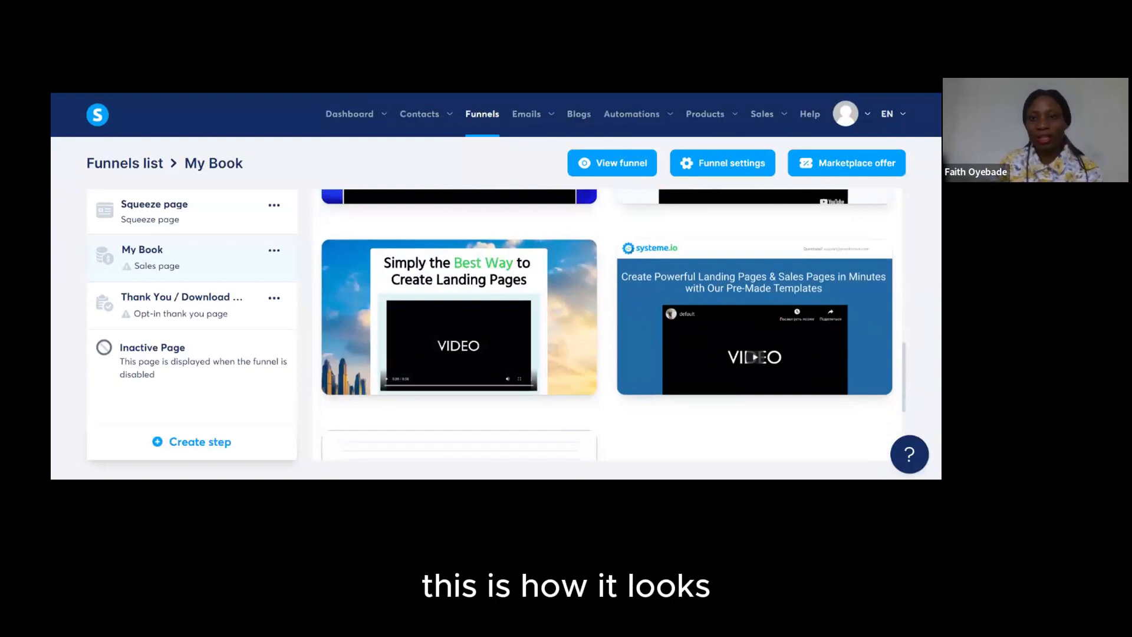
mouse_move(430, 321)
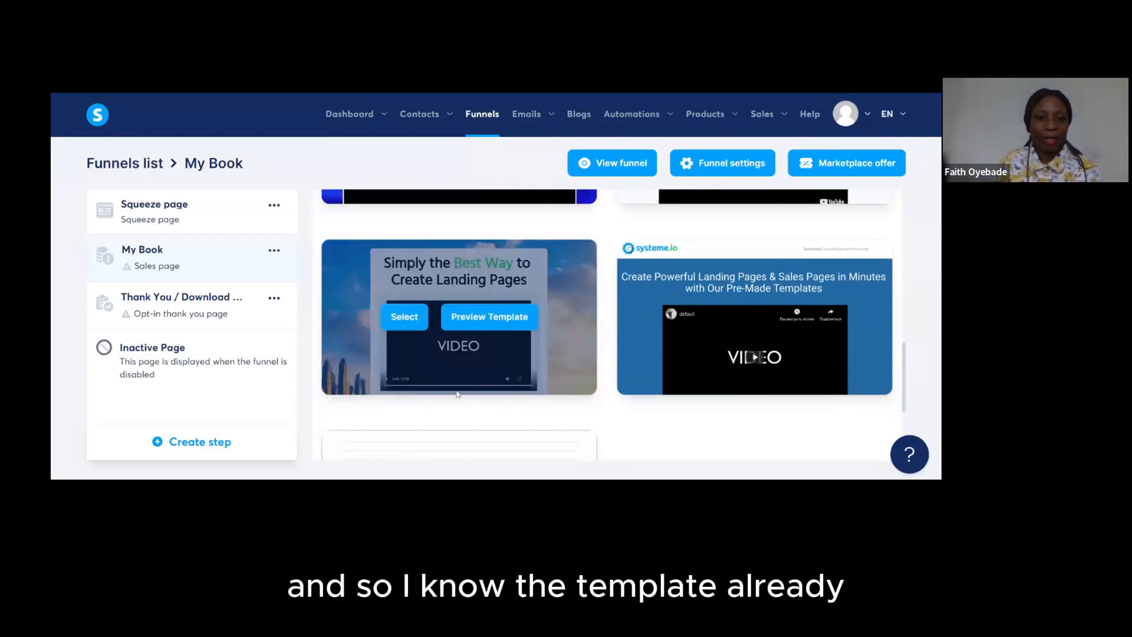
click(401, 318)
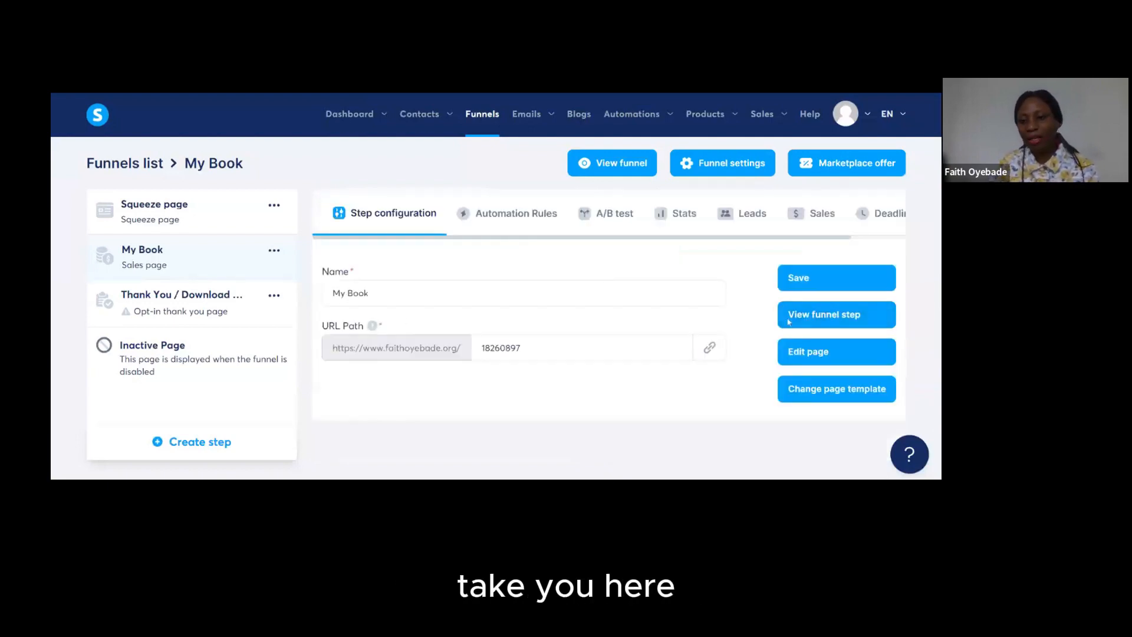
click(820, 353)
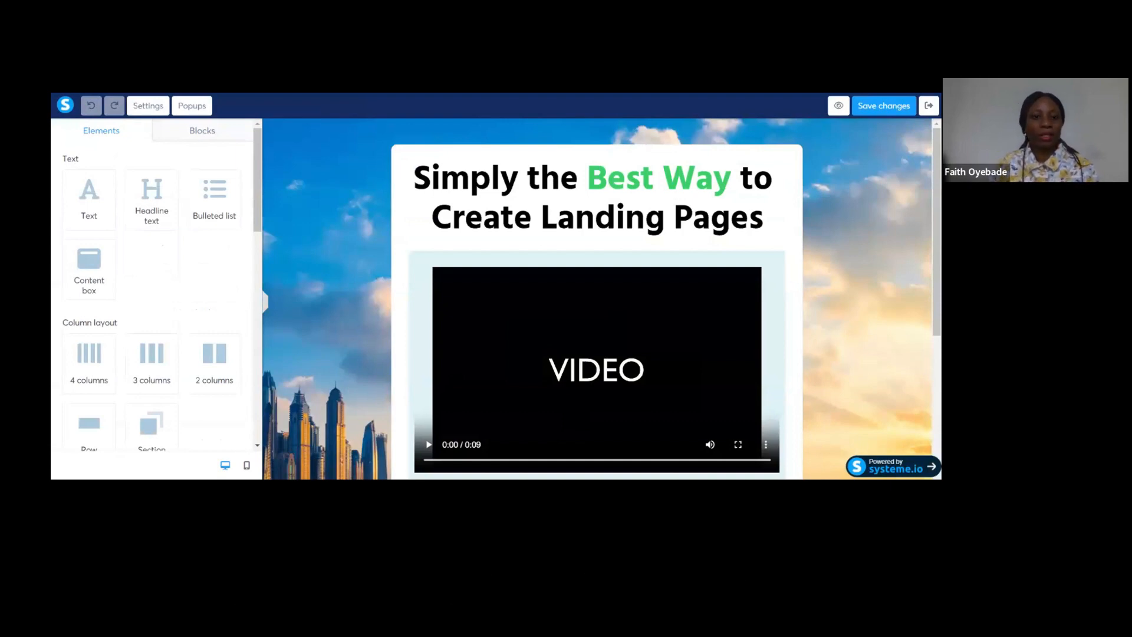
Replace the sales page headline with "Get this Book and Understand How you can also be Great!".
click(480, 199)
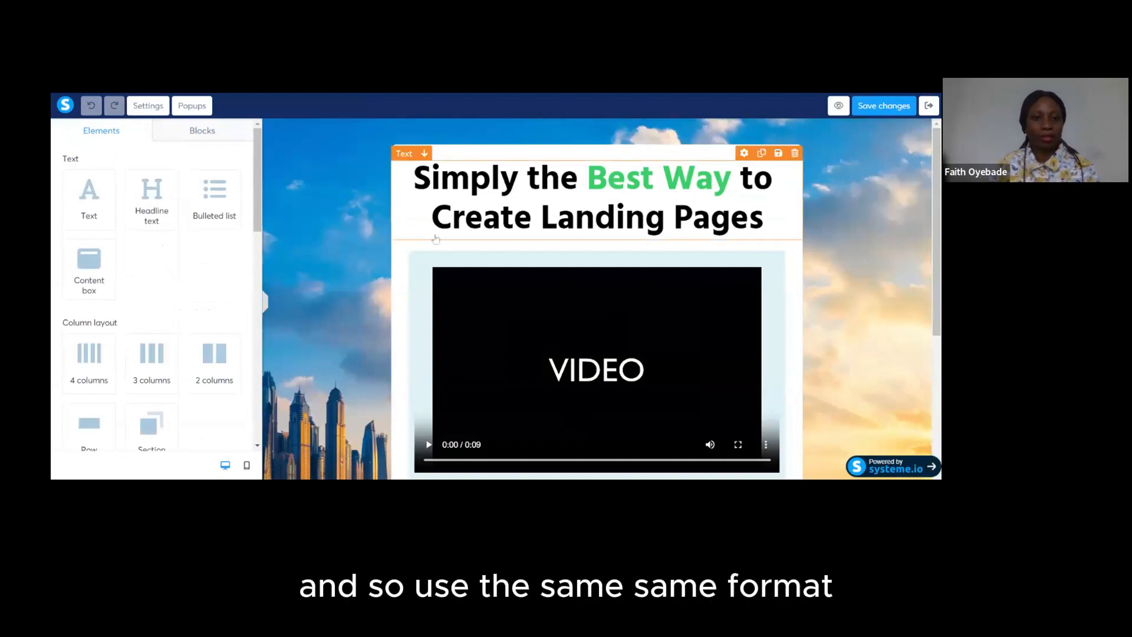
triple_click(480, 199)
text(Get this Book and Understand How you can also be Great!)
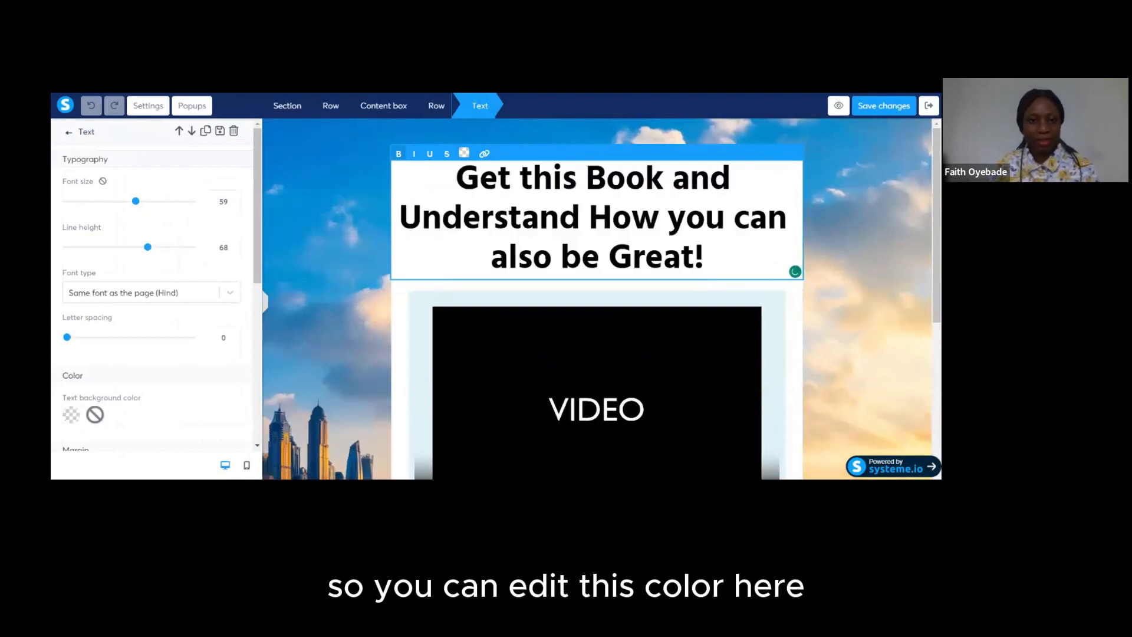
Color the word "Great!" in the headline red with hex value F74747.
drag(703, 260, 608, 259)
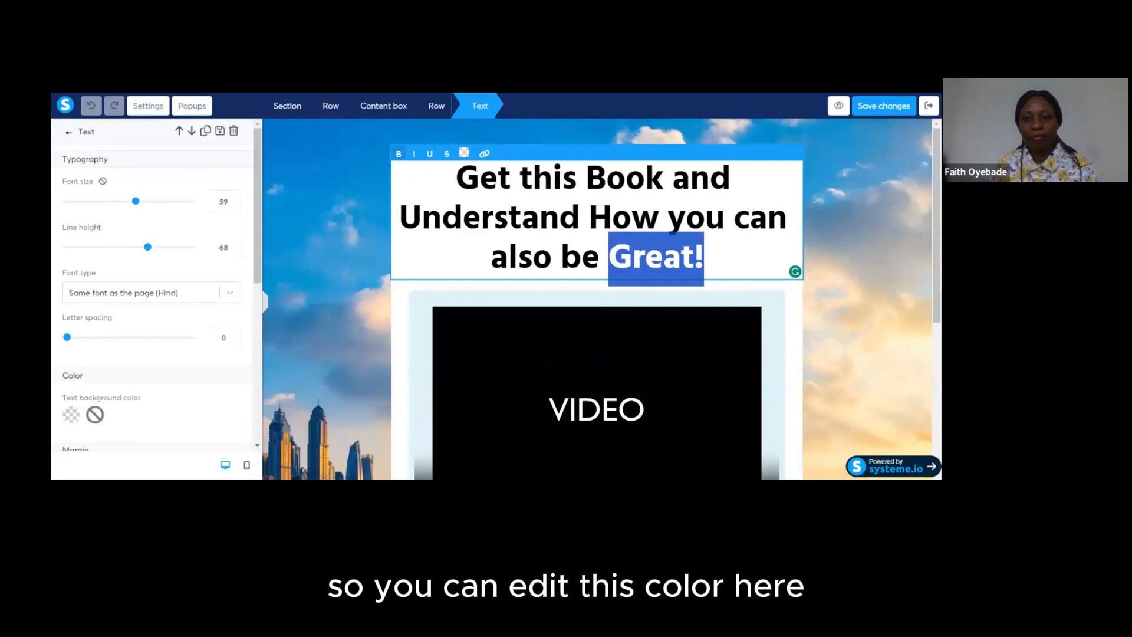
click(464, 153)
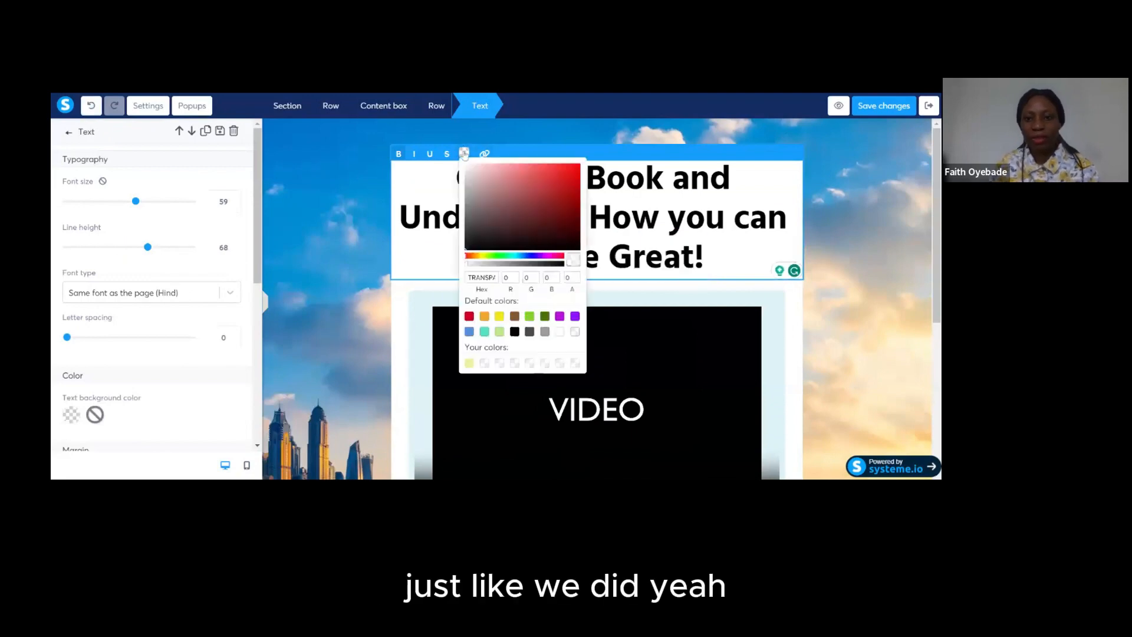
click(538, 171)
click(523, 171)
click(542, 169)
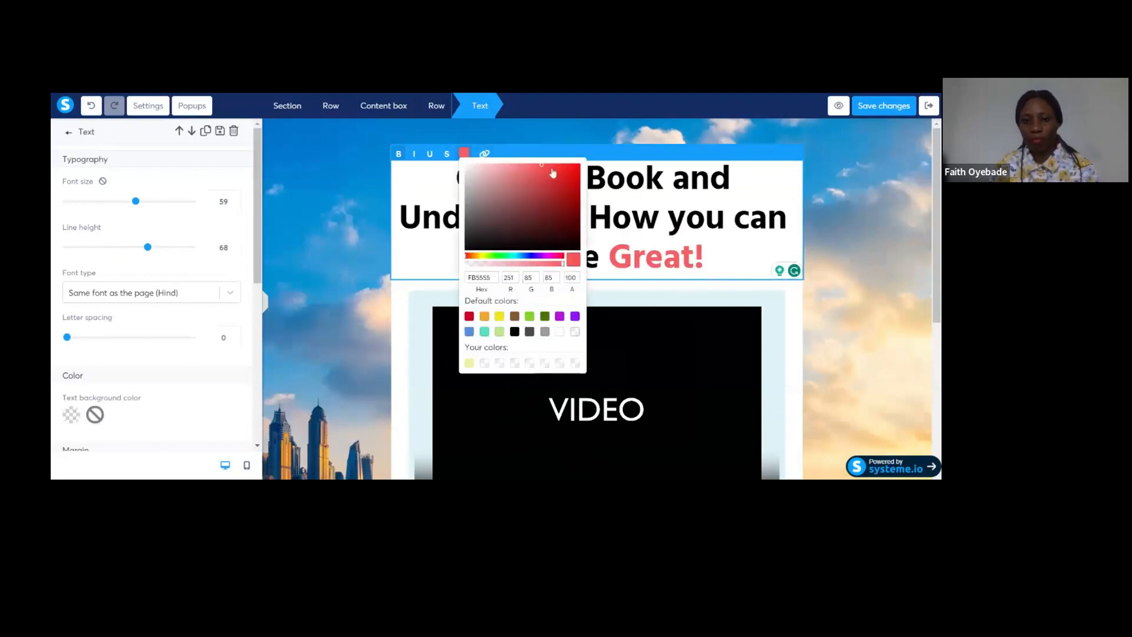
click(547, 167)
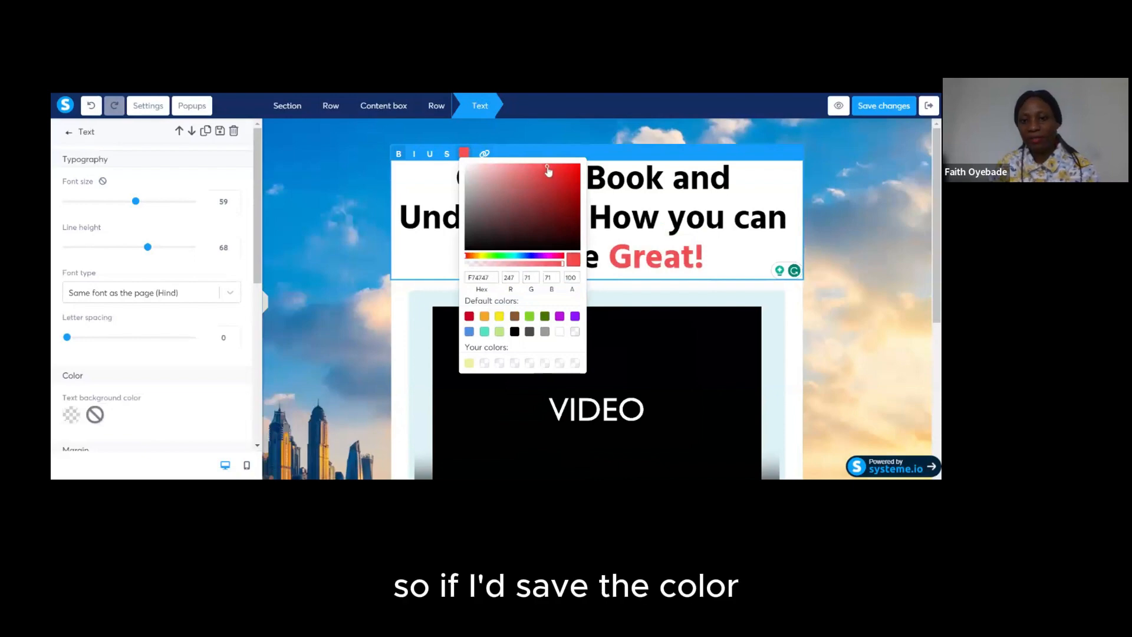
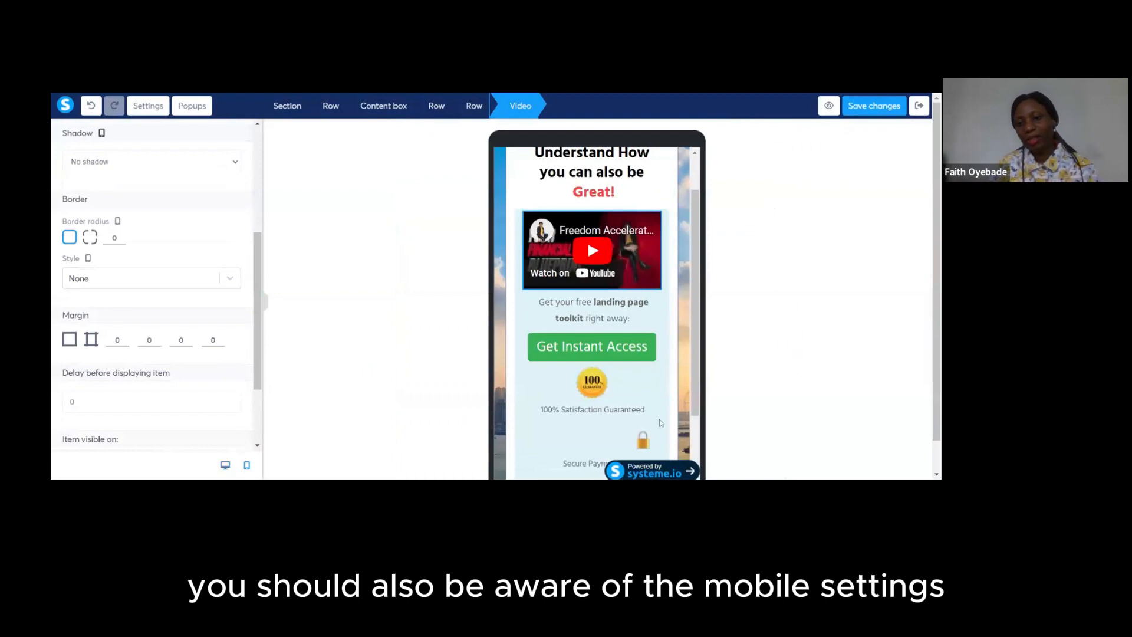
In the mobile layout, give the "Get this Book" headline individual side margins and set its bottom margin to 9.
mouse_move(695, 257)
mouse_down()
mouse_move(697, 234)
mouse_move(695, 244)
mouse_up()
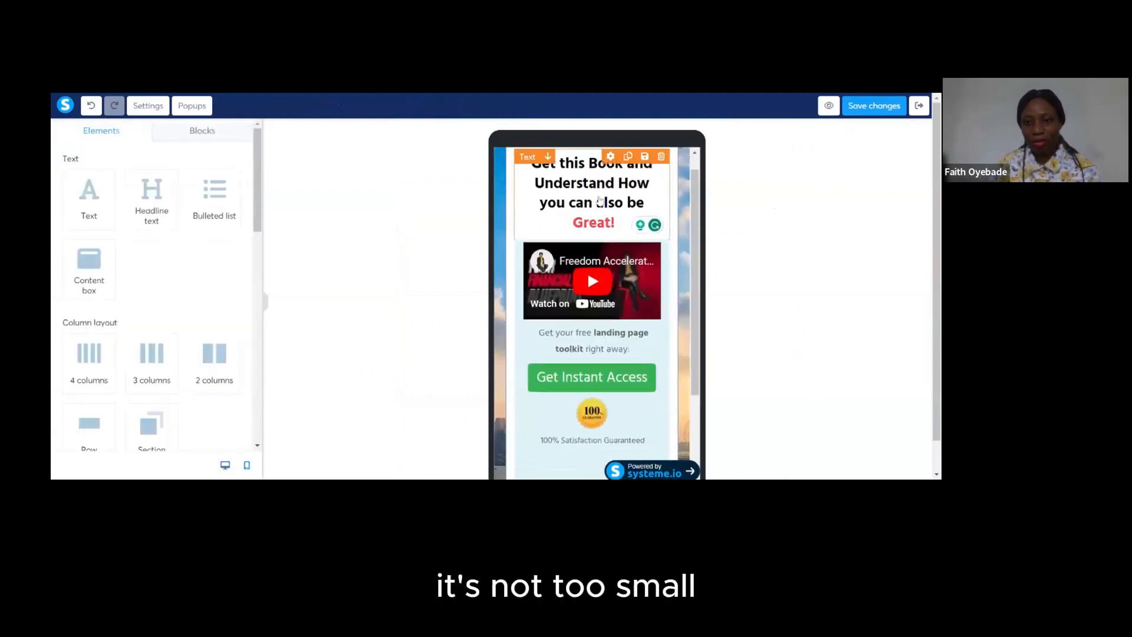
double_click(593, 223)
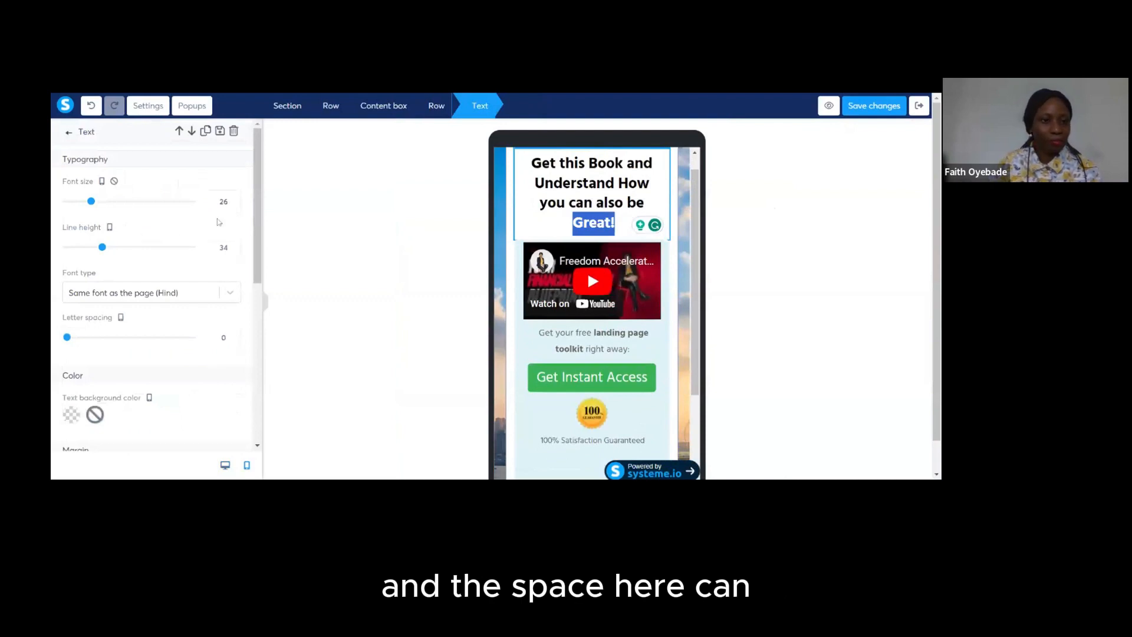
drag(260, 212, 281, 302)
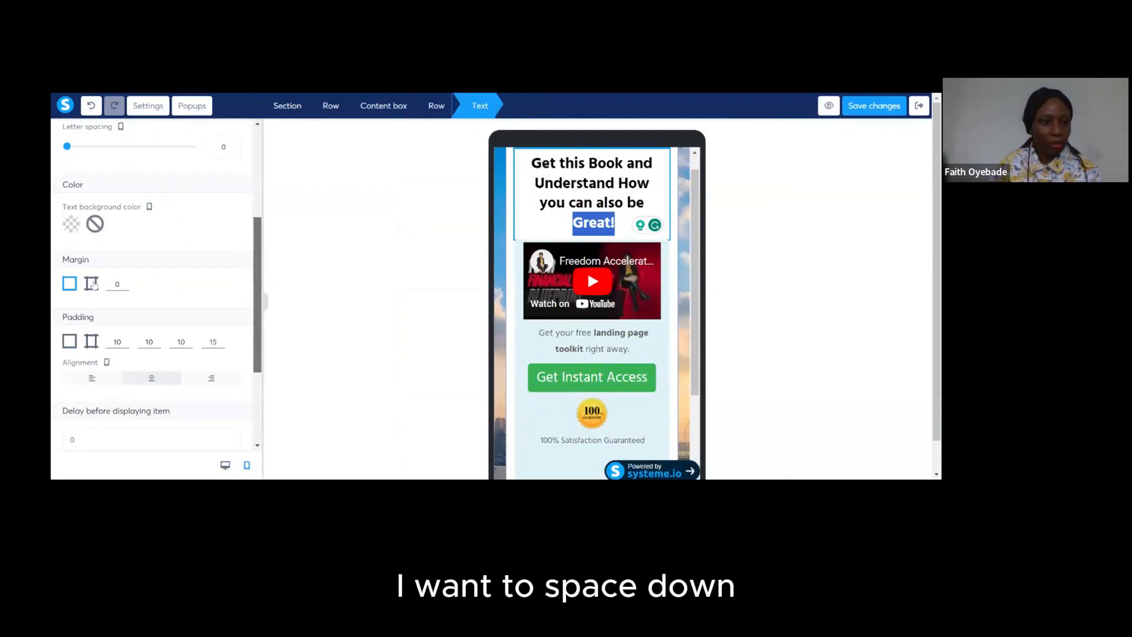
click(92, 283)
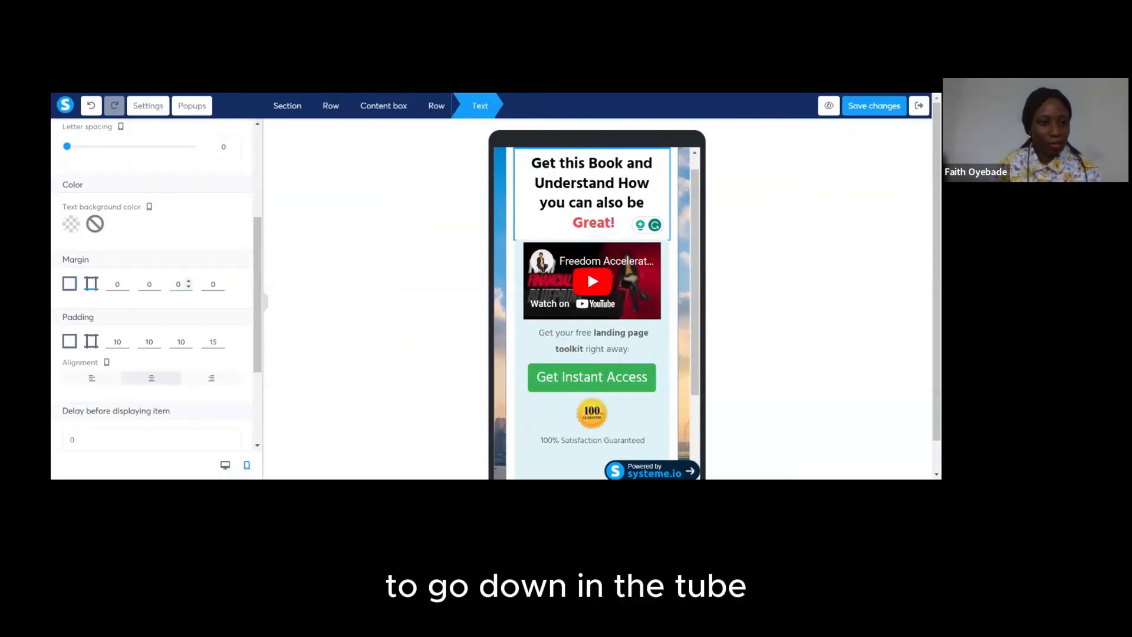
click(188, 286)
click(188, 287)
click(189, 282)
click(189, 282)
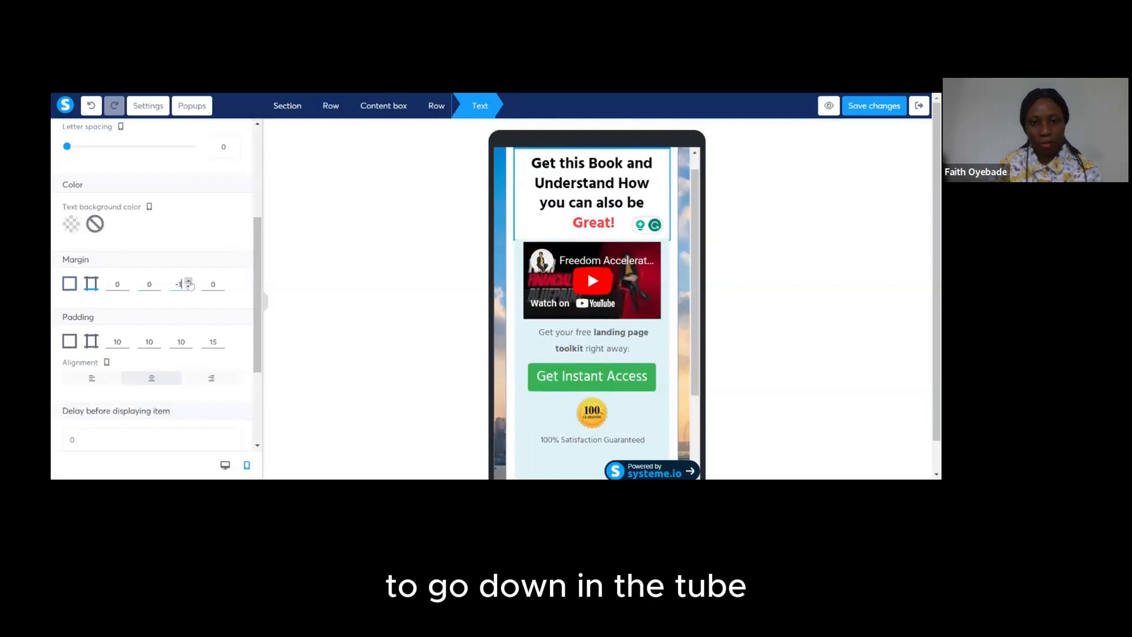
click(189, 281)
click(188, 282)
click(189, 281)
click(188, 281)
click(188, 282)
click(189, 282)
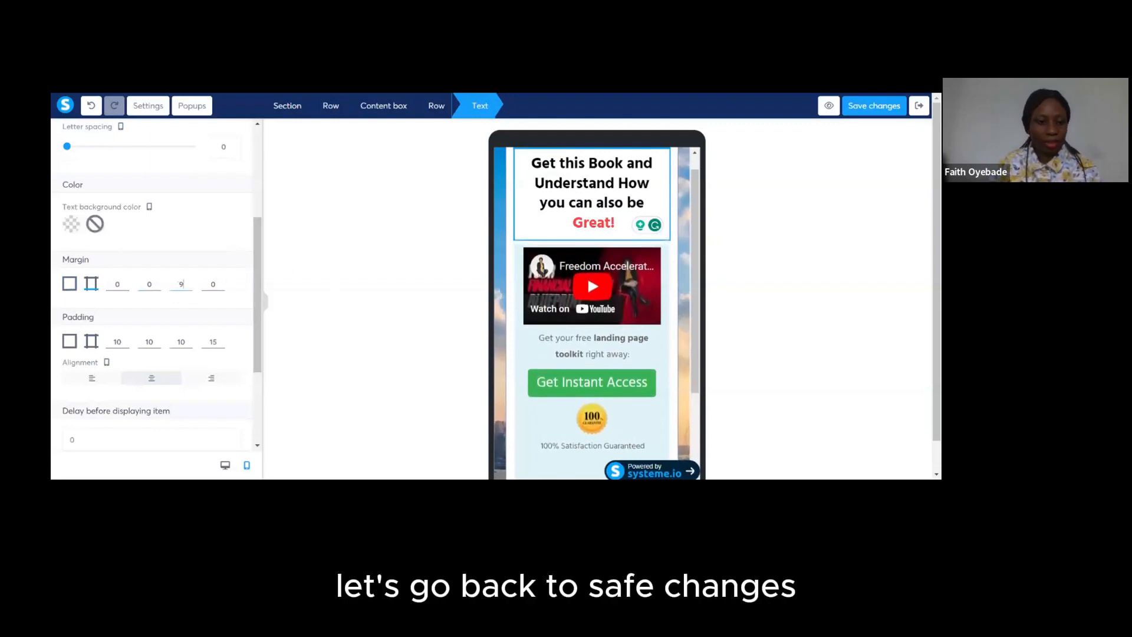
Switch the page back to the desktop layout and save the changes.
click(225, 466)
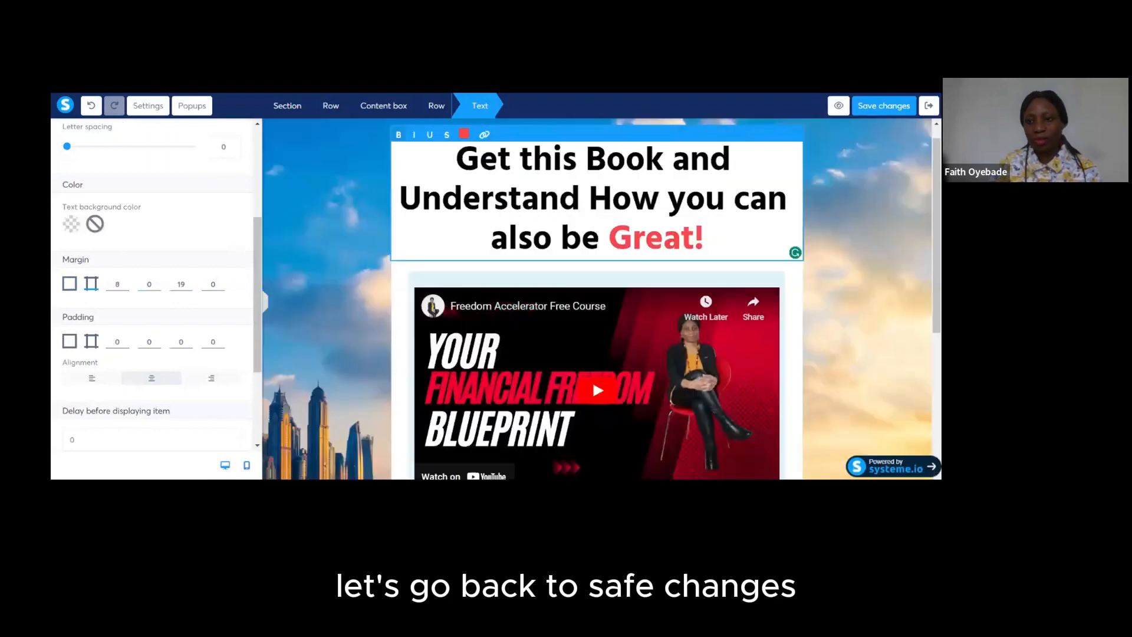
click(892, 107)
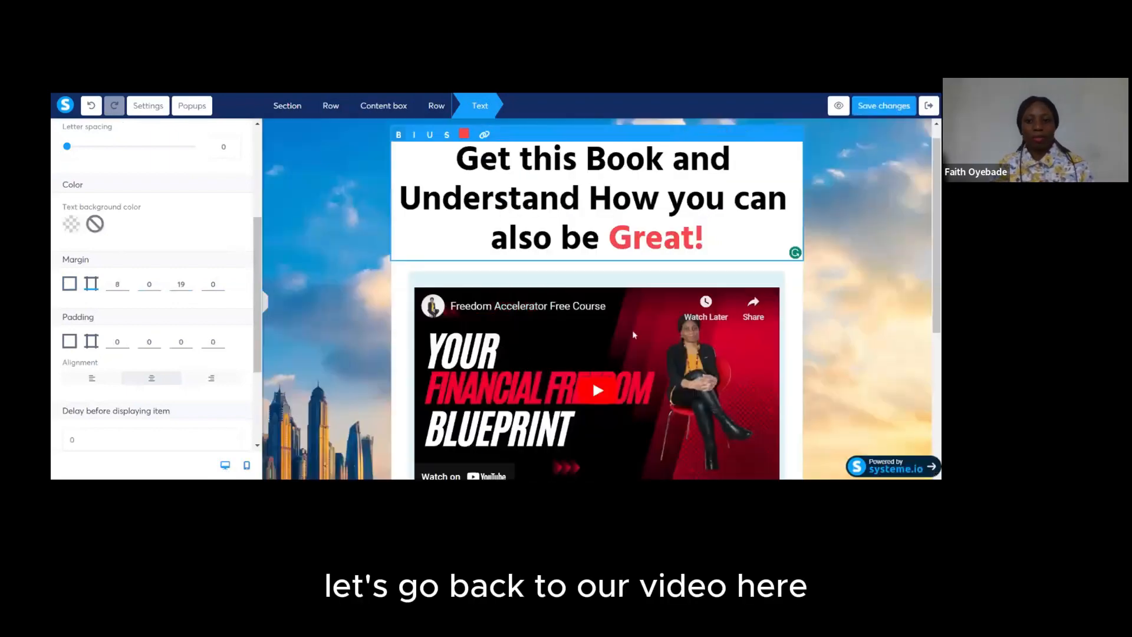
click(913, 263)
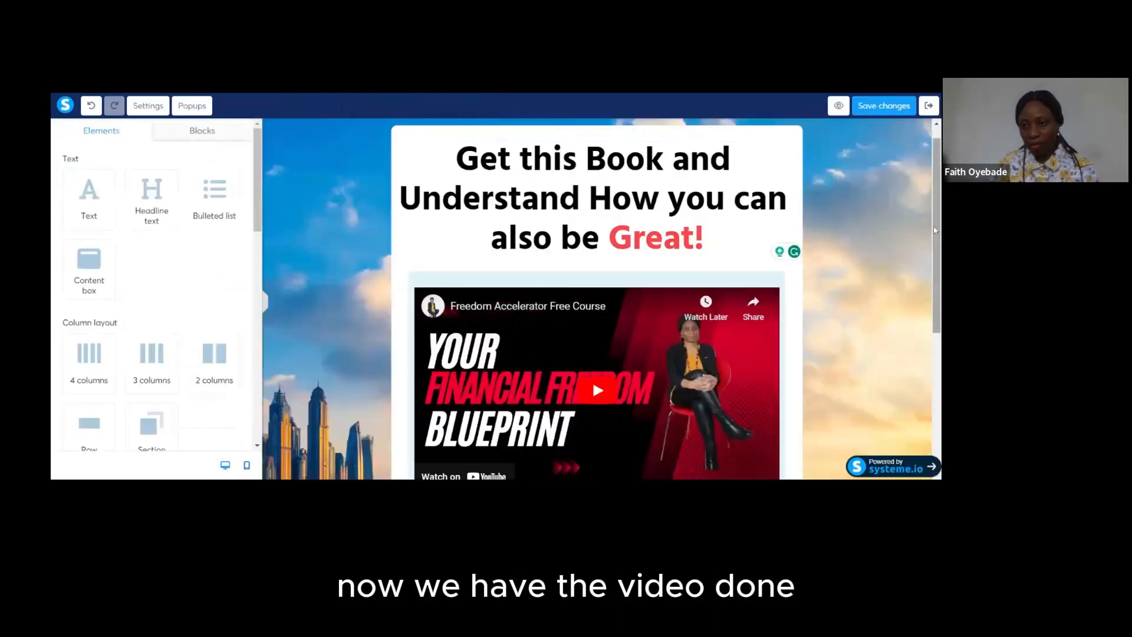
Replace the text line under the video with "Get Your Book Right Away by Clicking the Link Below".
scroll(935, 226, down, 2)
scroll(935, 225, down, 2)
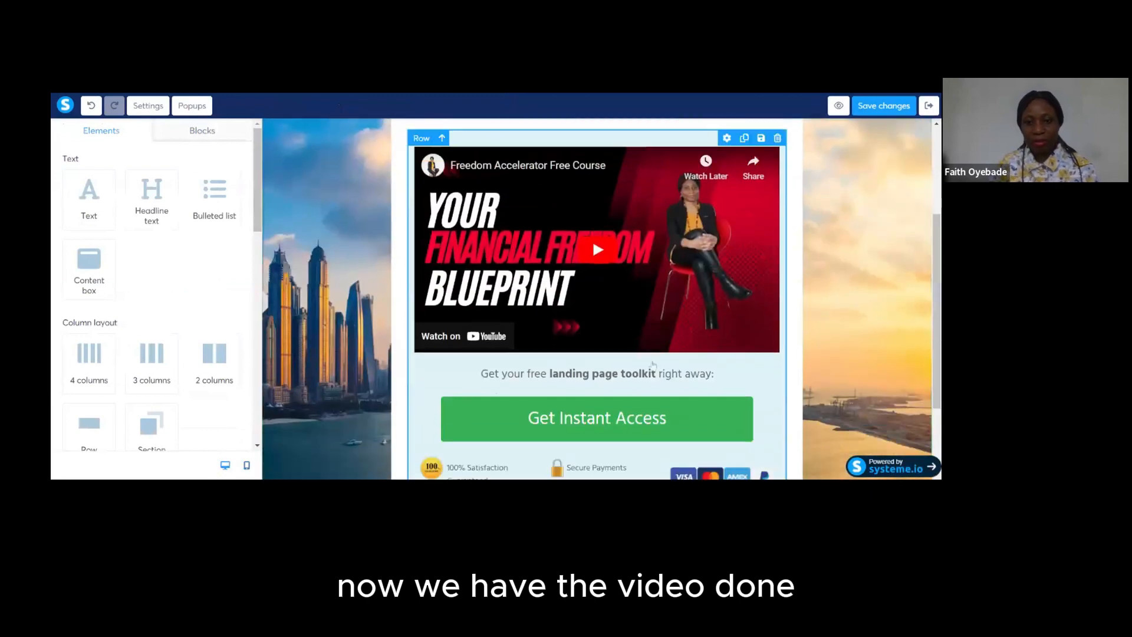
click(647, 376)
triple_click(648, 377)
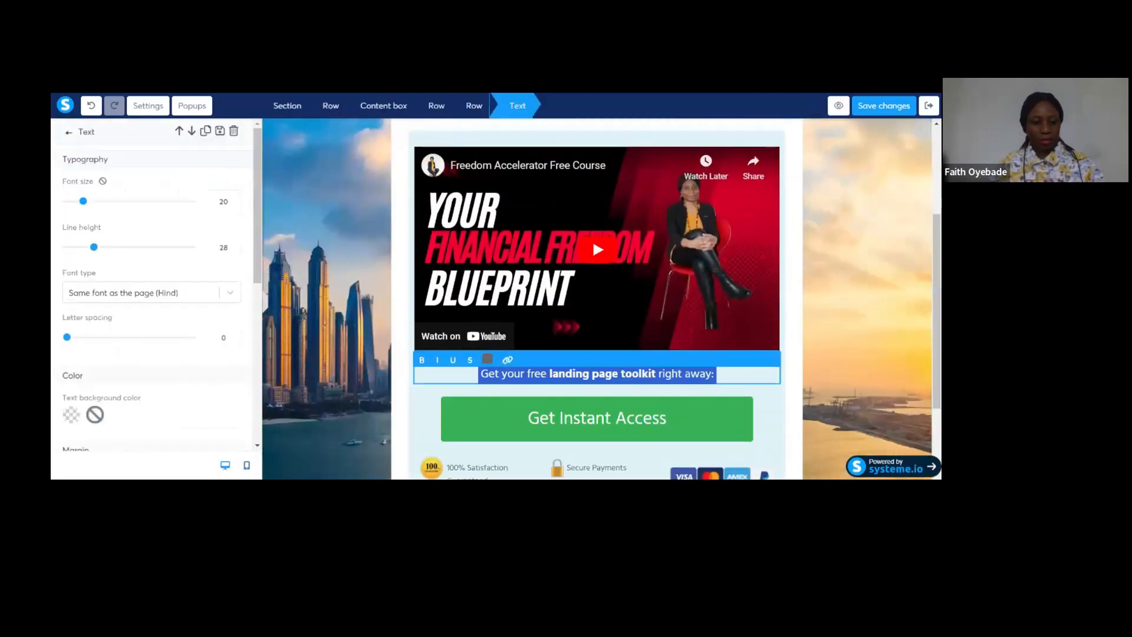
text(Get)
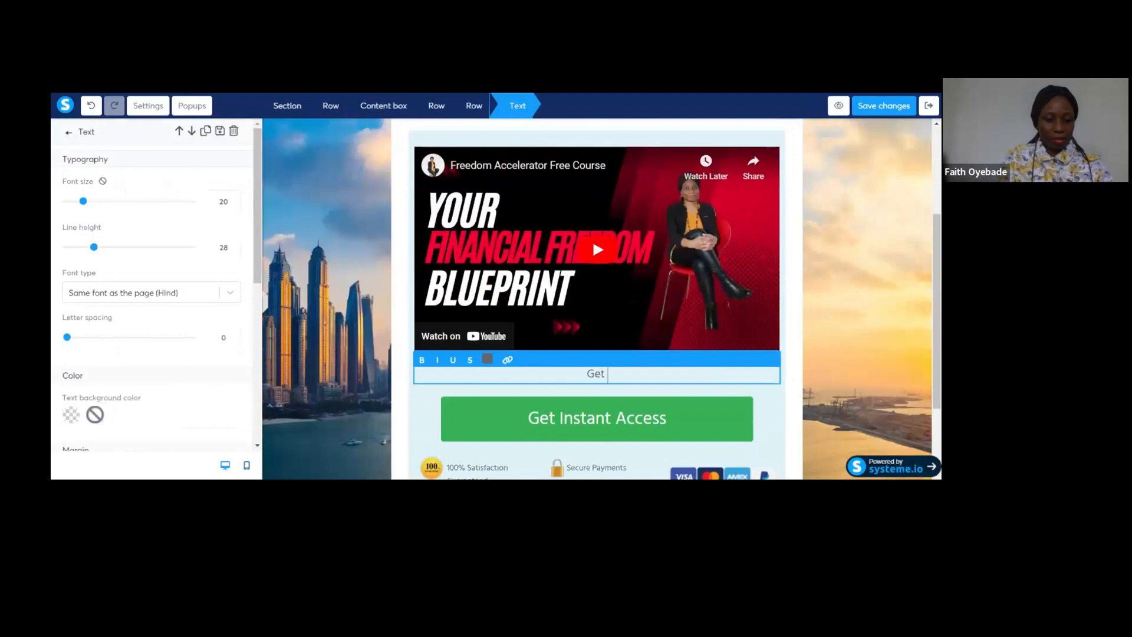
text( Your Book)
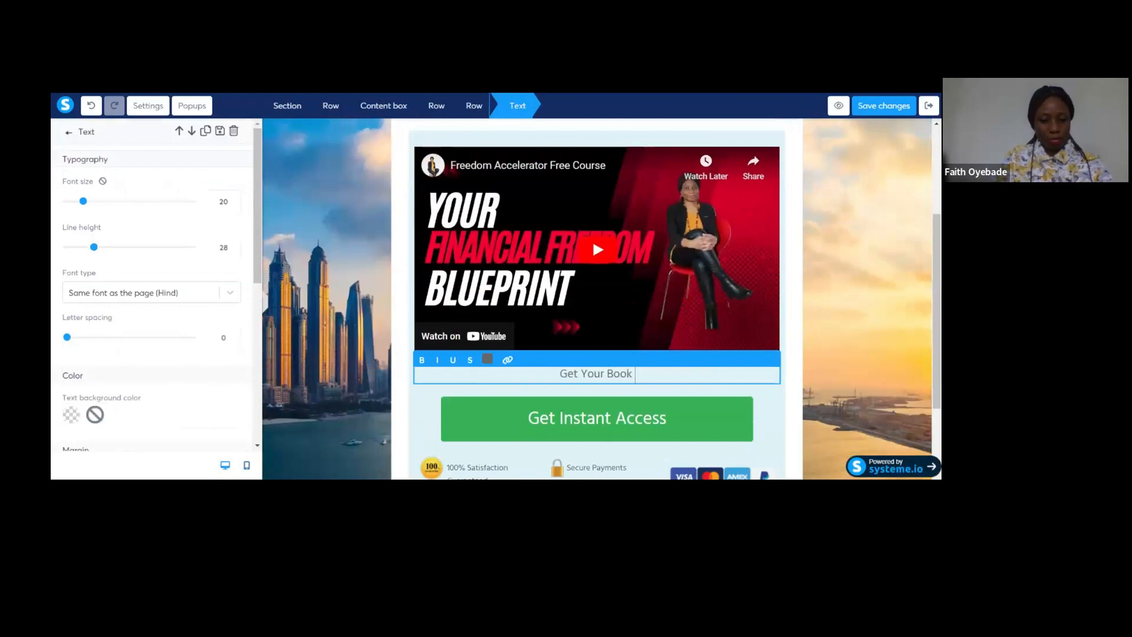
text( Right Aw)
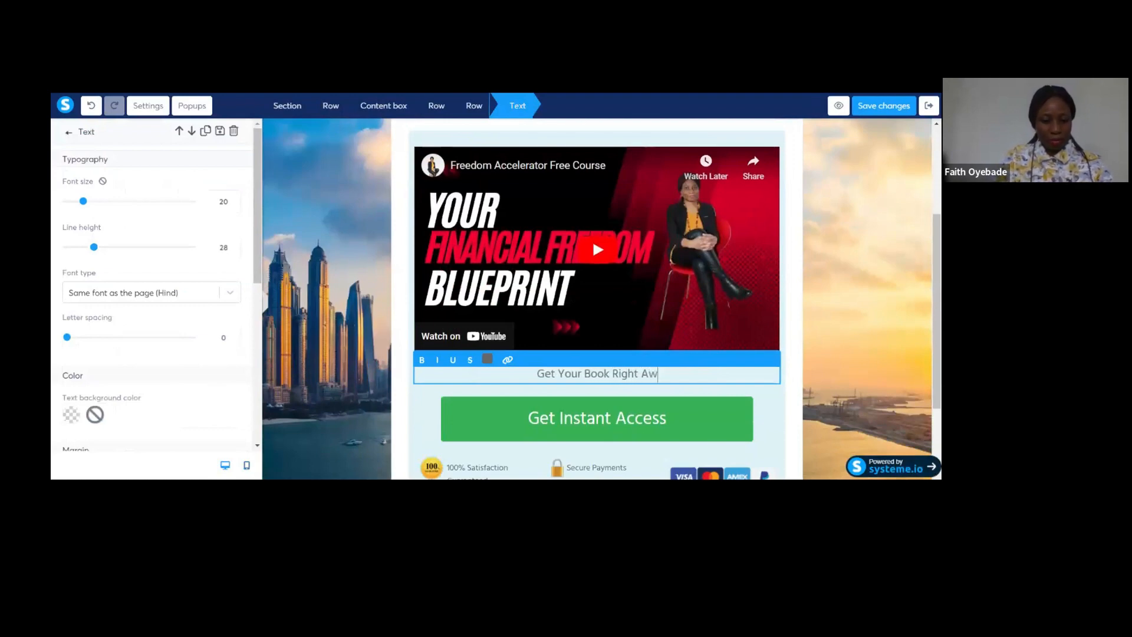
text(ay by C)
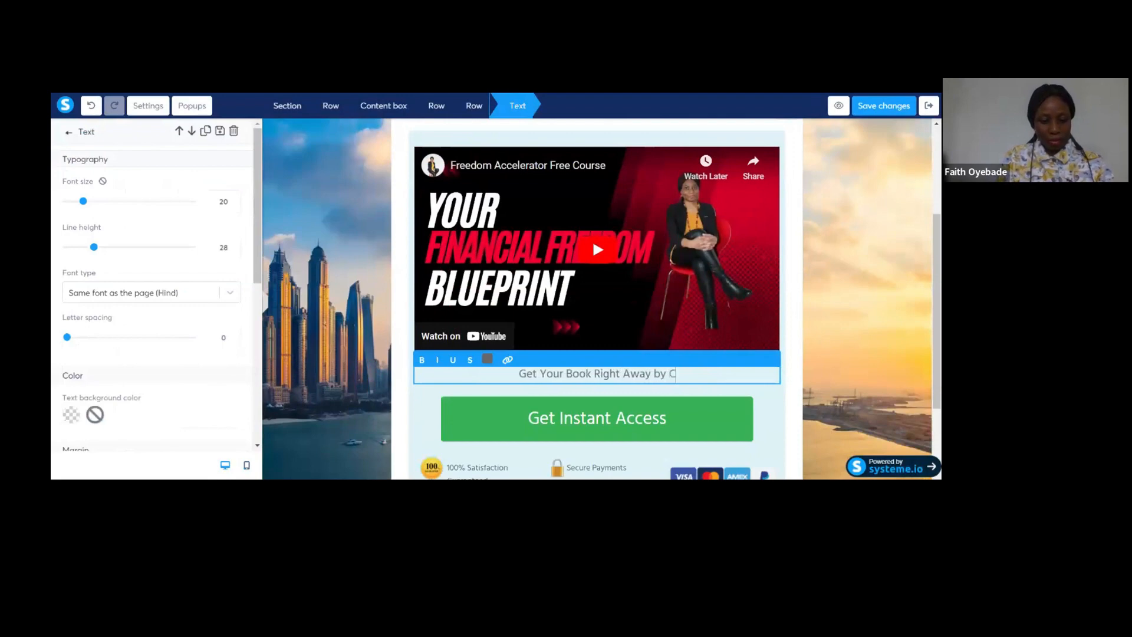
text(licking )
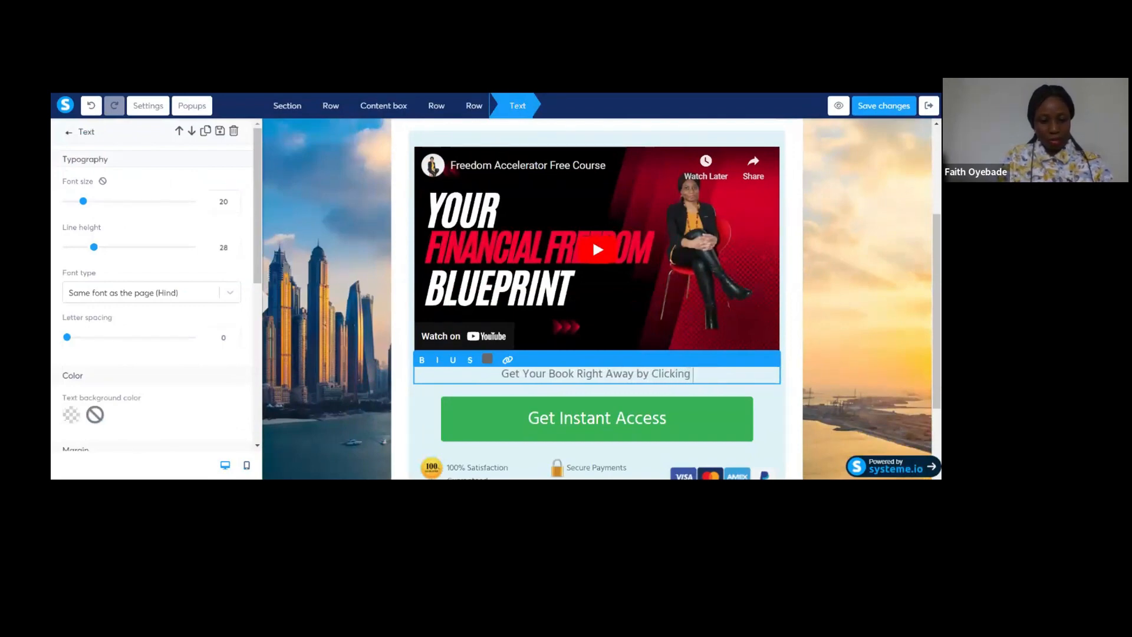
text(the L)
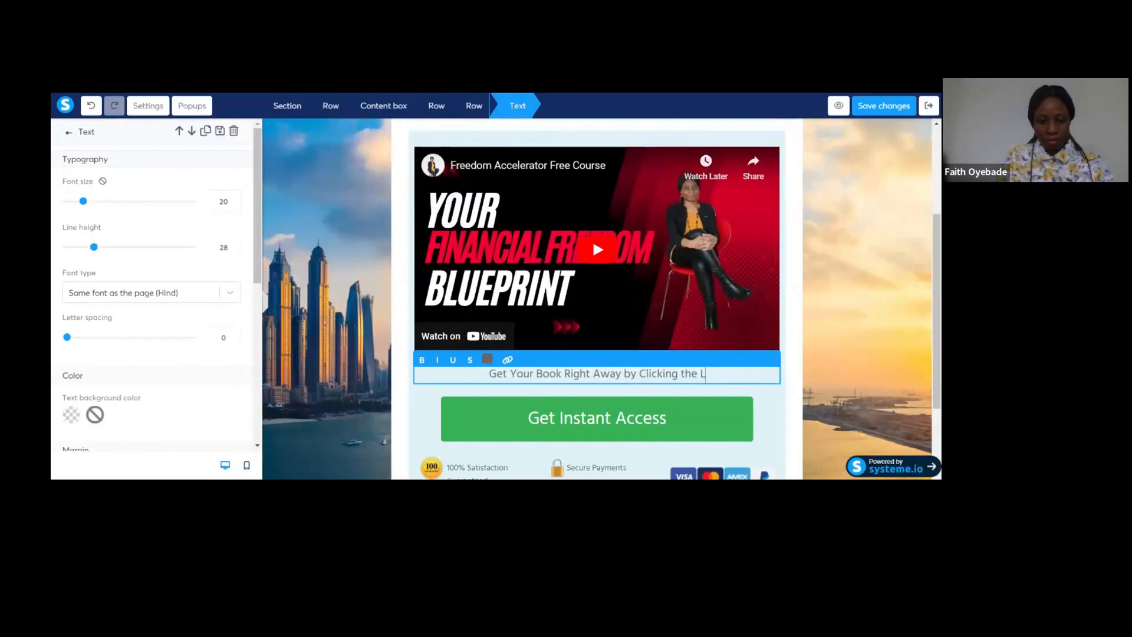
text(ink Below)
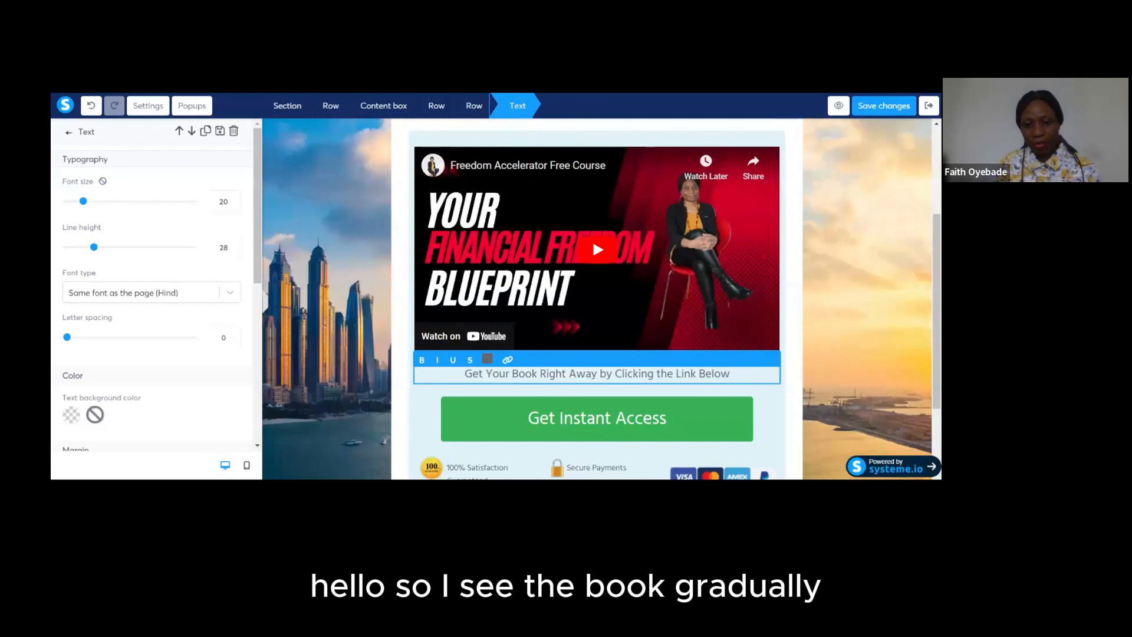
Color "Book Right Away by Clicking the Link" in the saved red and add an exclamation mark after "Below".
drag(511, 373, 697, 373)
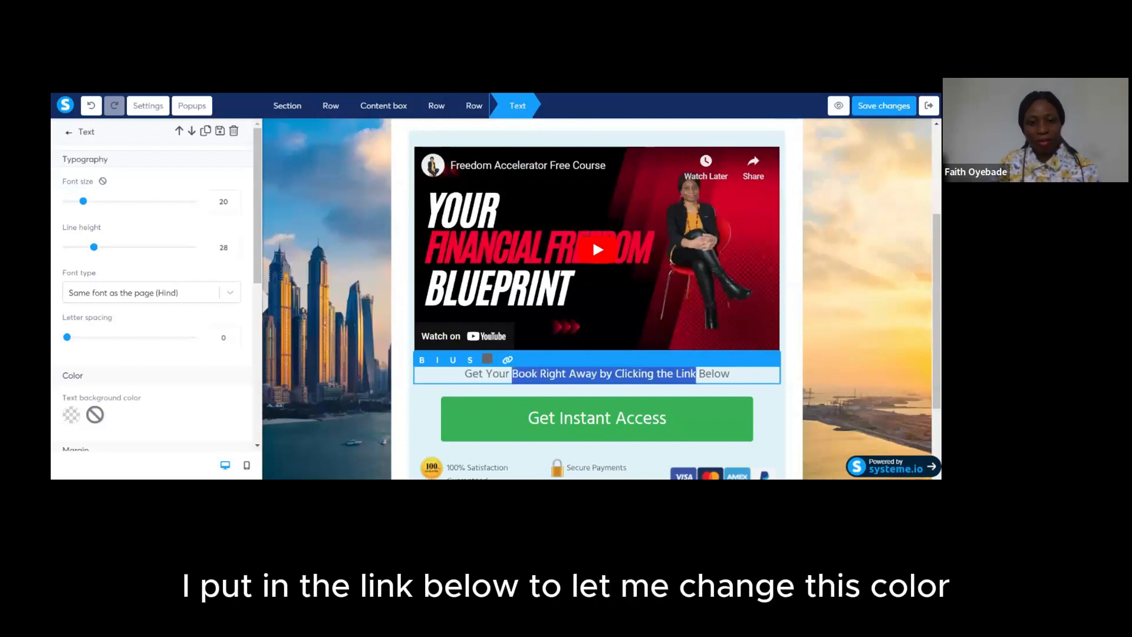
click(491, 358)
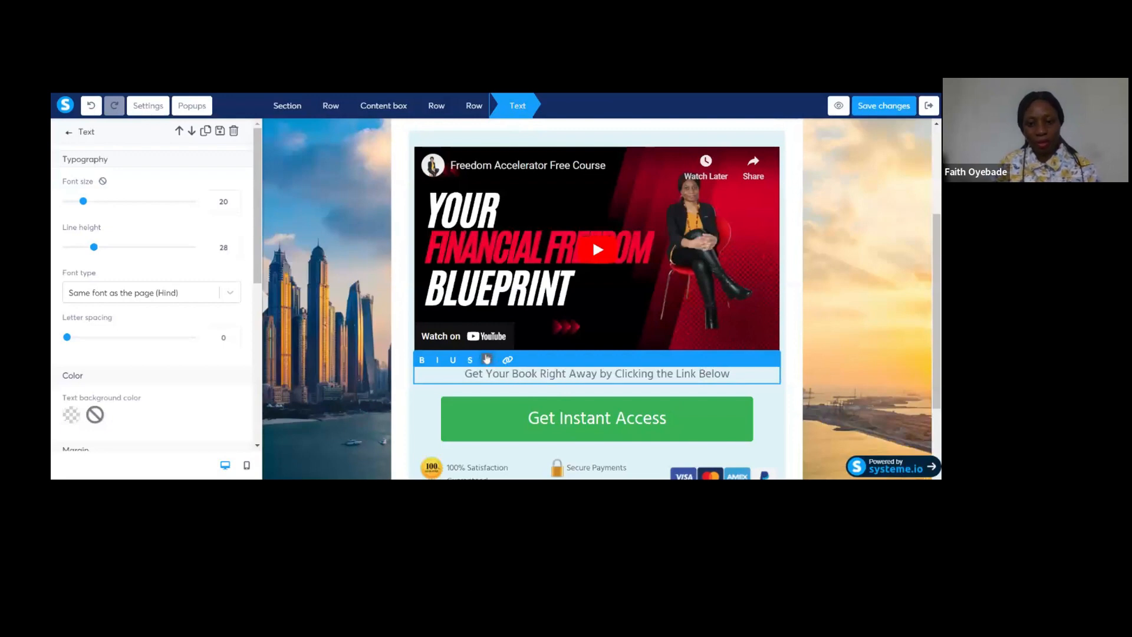
click(487, 358)
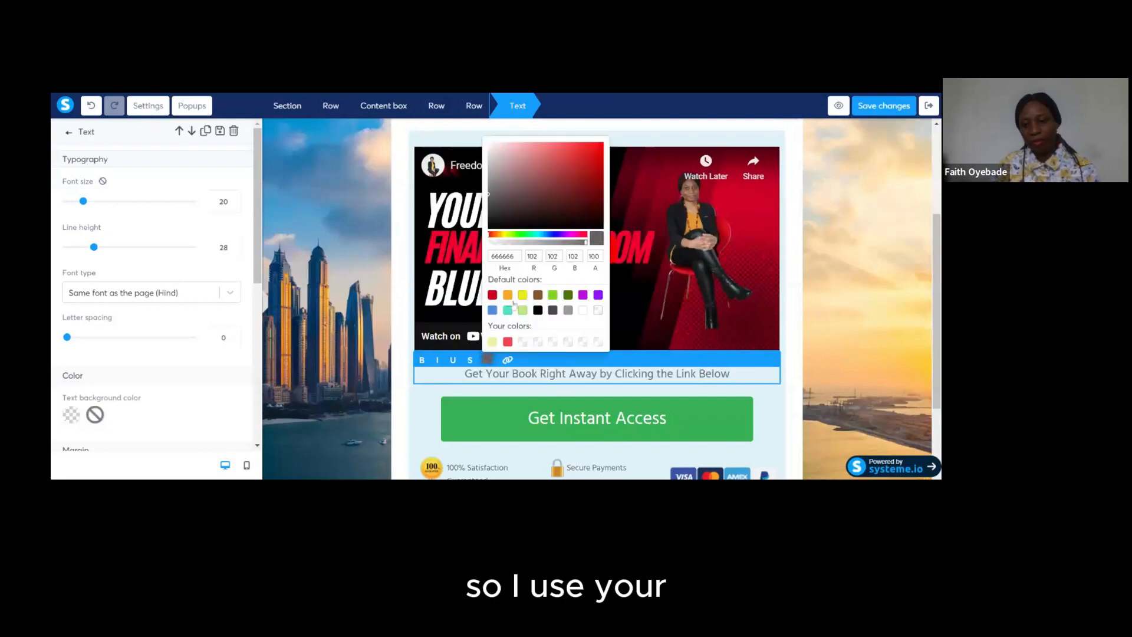
click(508, 342)
click(734, 375)
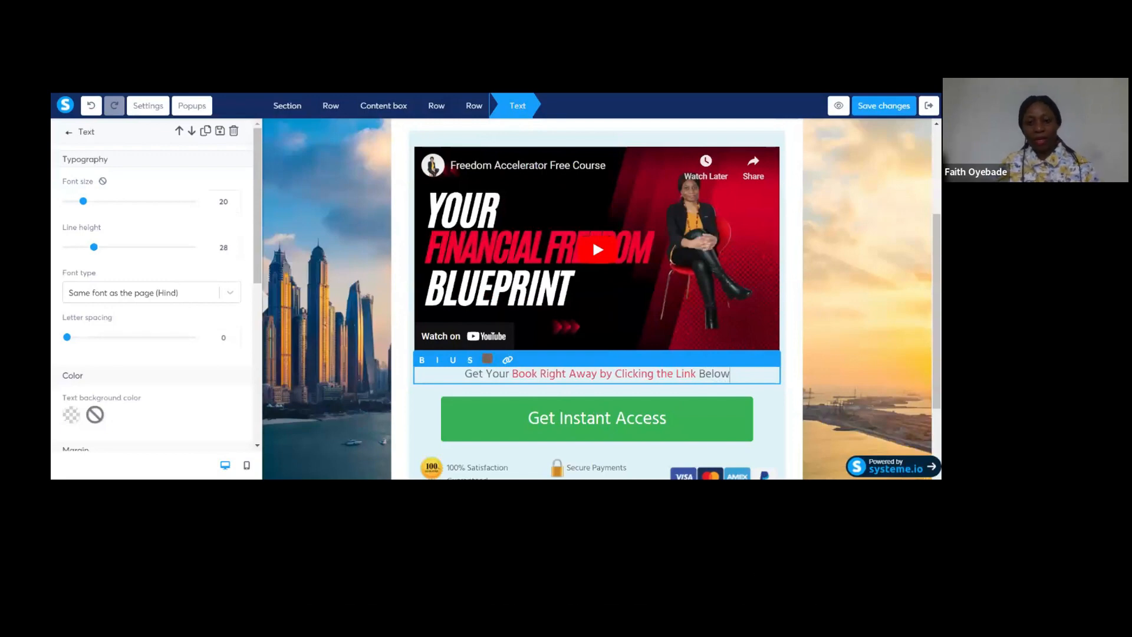
text(!)
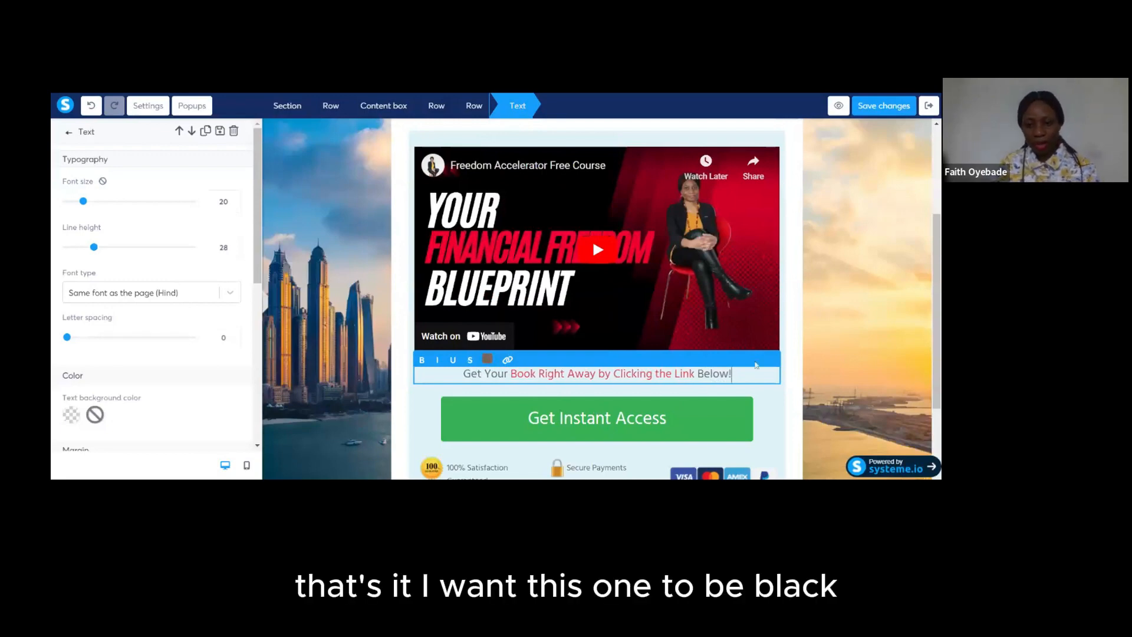
Color the words "Below!" and "Get Your" in the line under the video black (000000).
drag(732, 374, 697, 374)
click(487, 359)
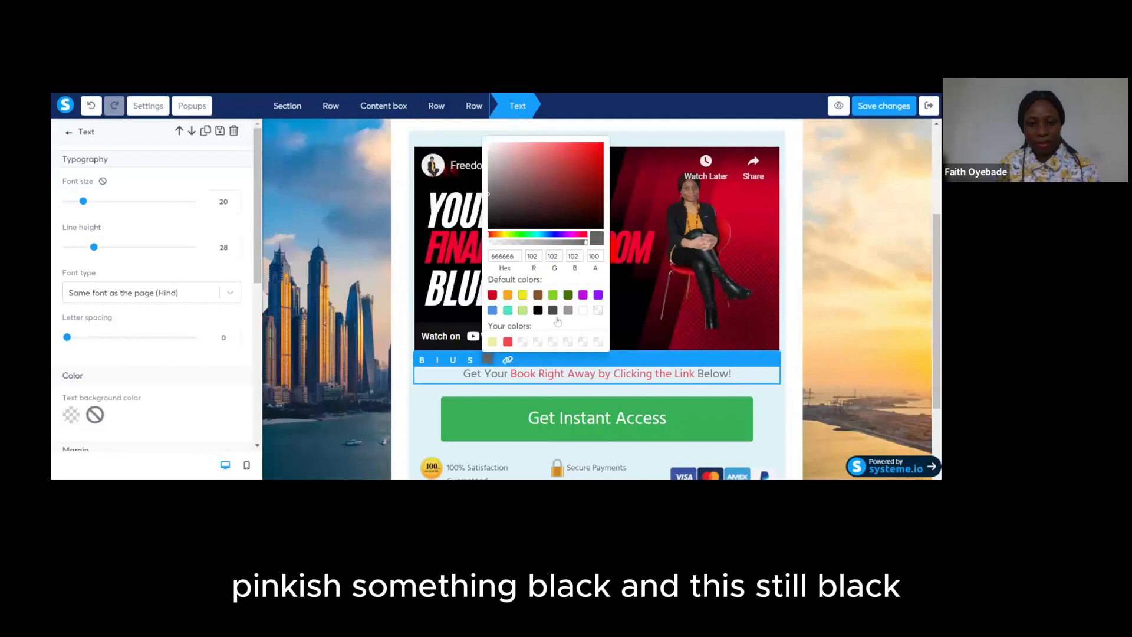
click(537, 310)
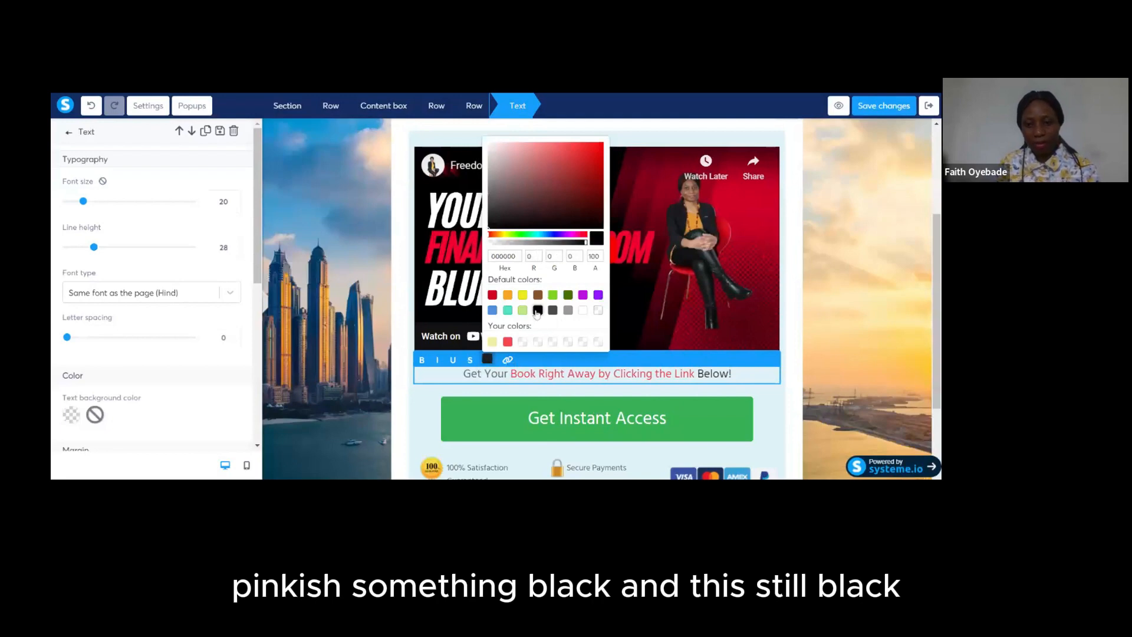
click(468, 379)
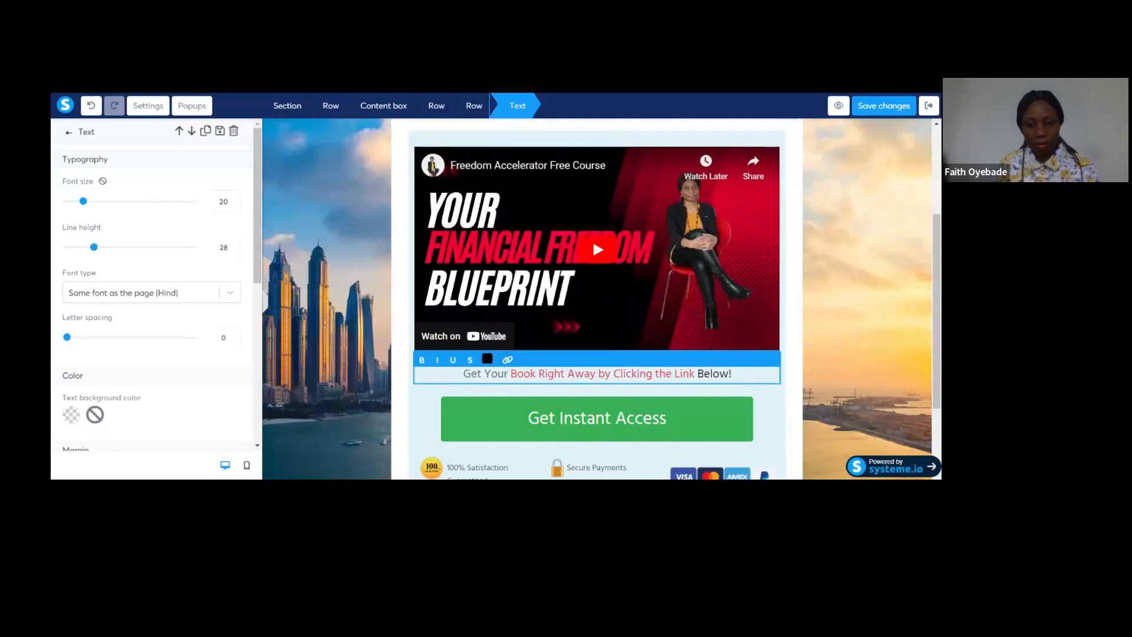
drag(508, 374, 463, 373)
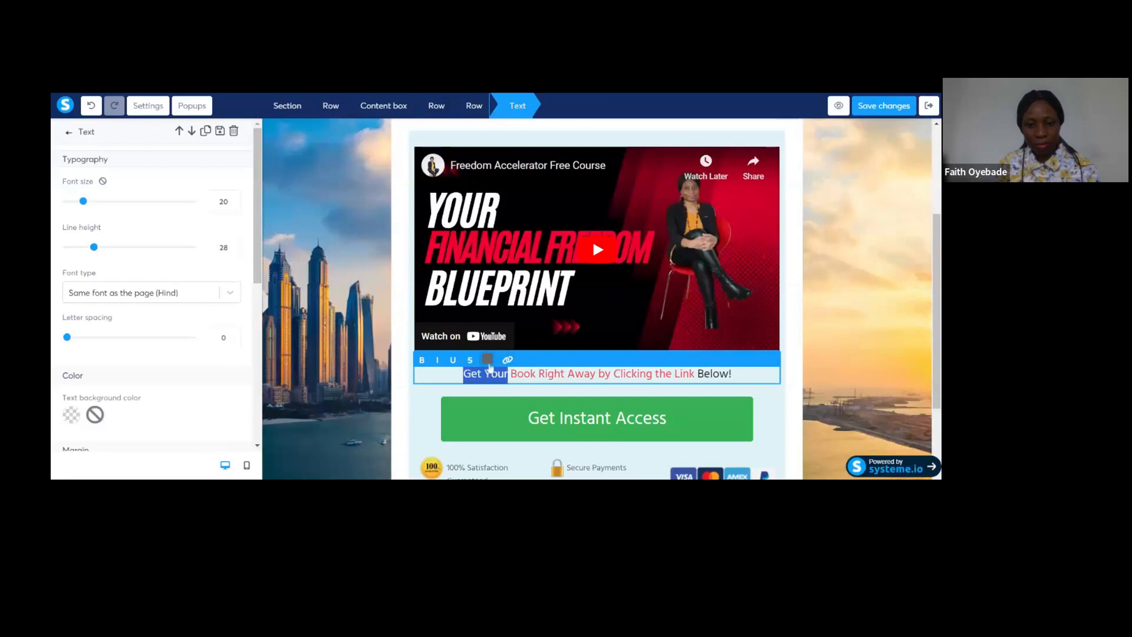
click(487, 359)
click(538, 311)
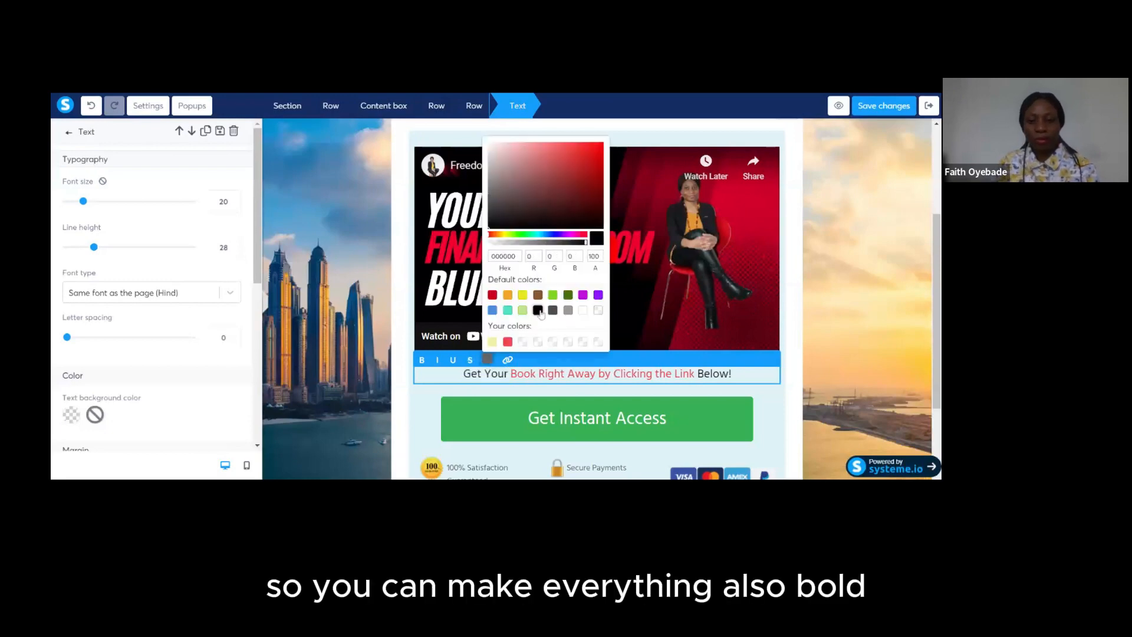
Make the whole "Get Your Book Right Away by Clicking the Link Below!" line bold.
click(741, 377)
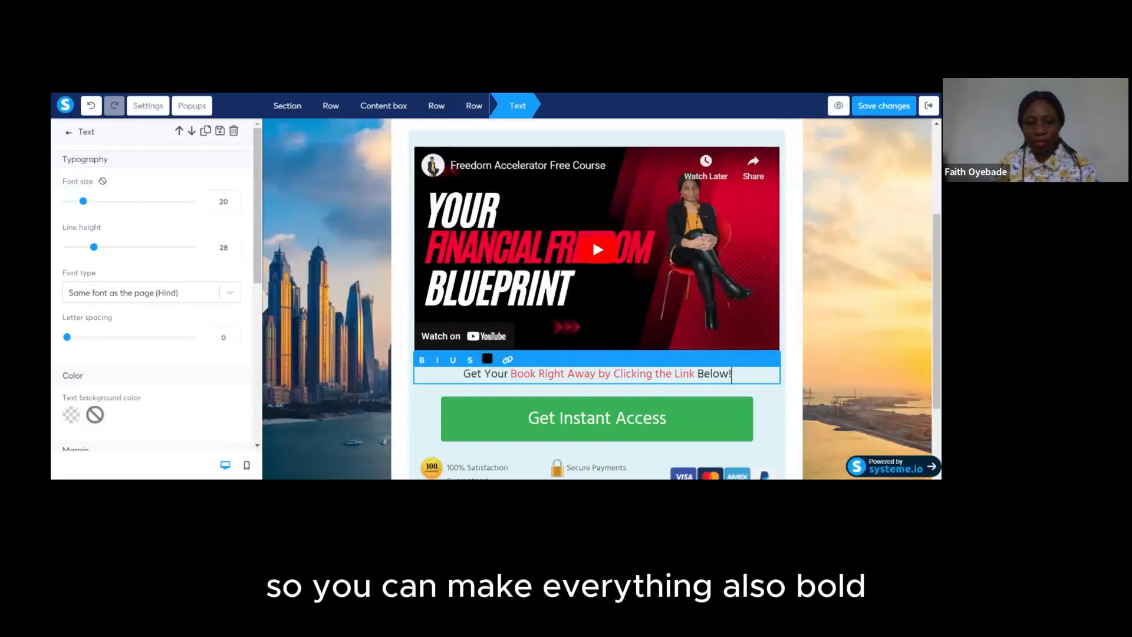
drag(733, 374, 471, 348)
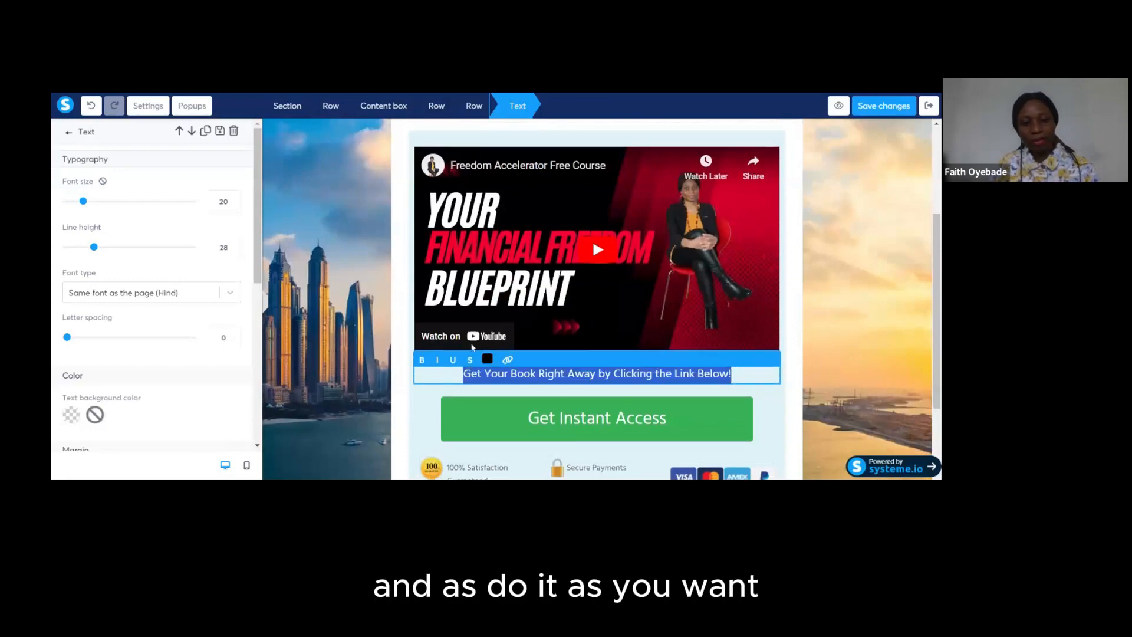
click(422, 360)
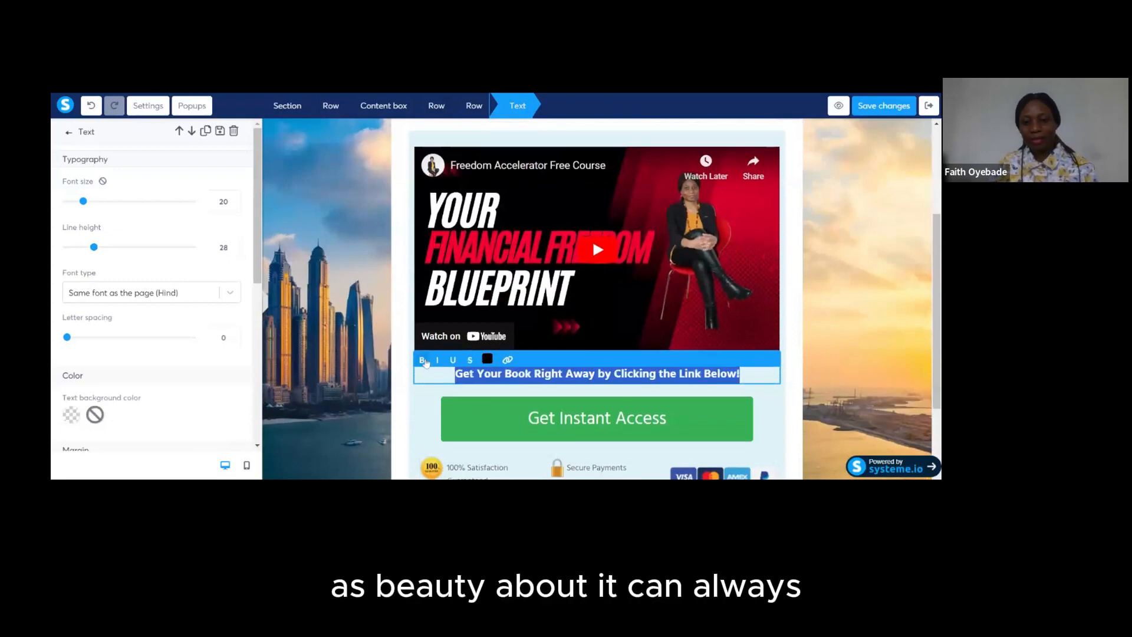
click(837, 373)
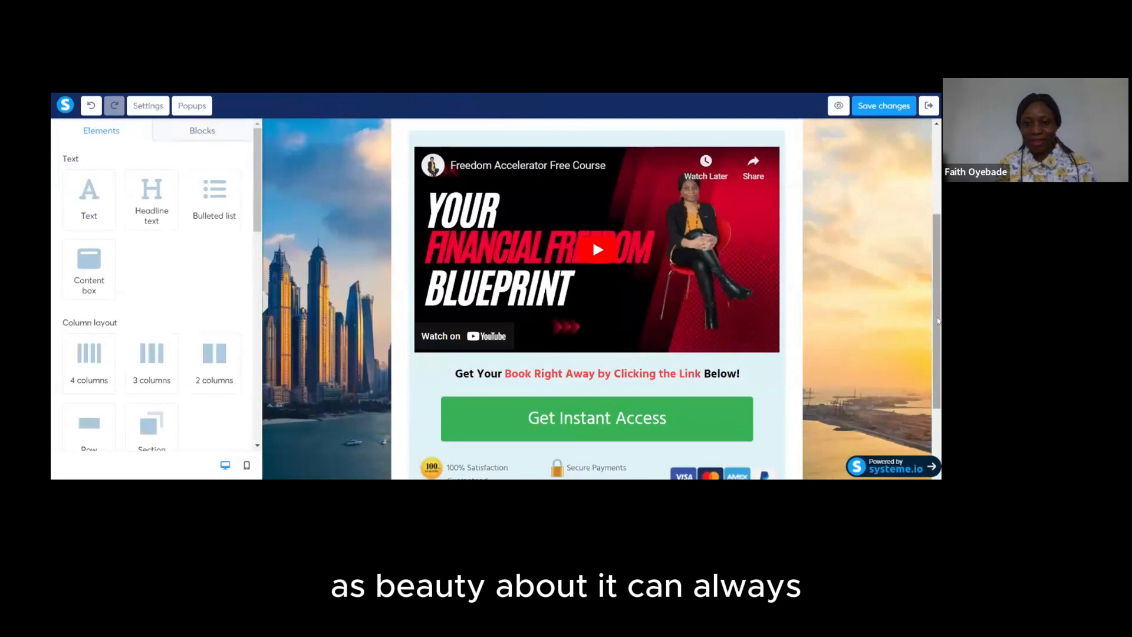
scroll(937, 320, down, 2)
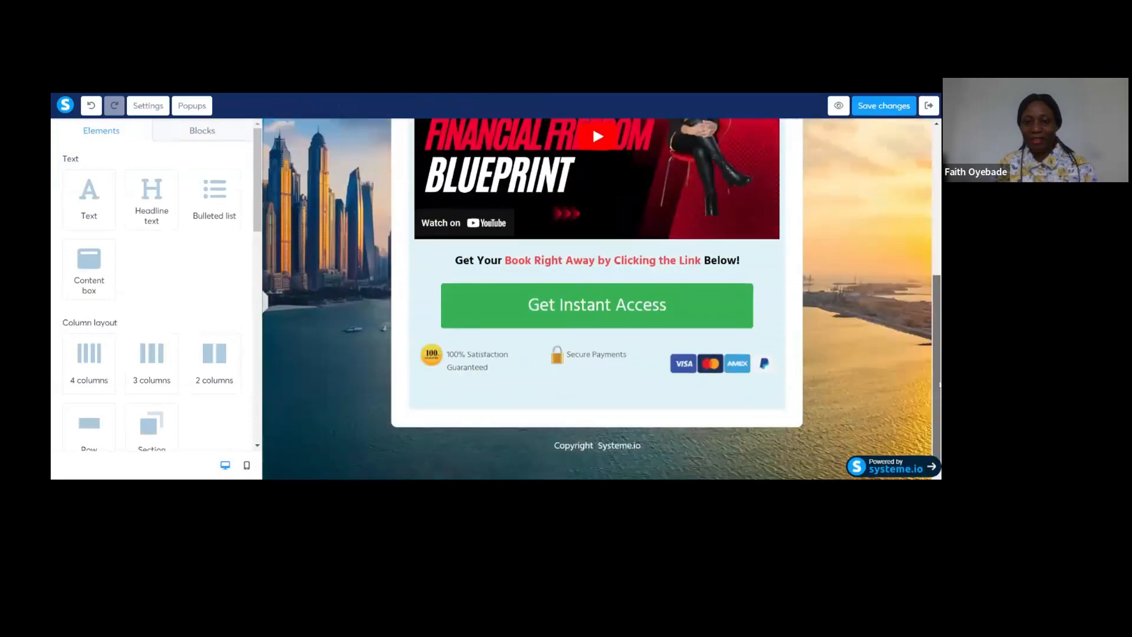
click(678, 311)
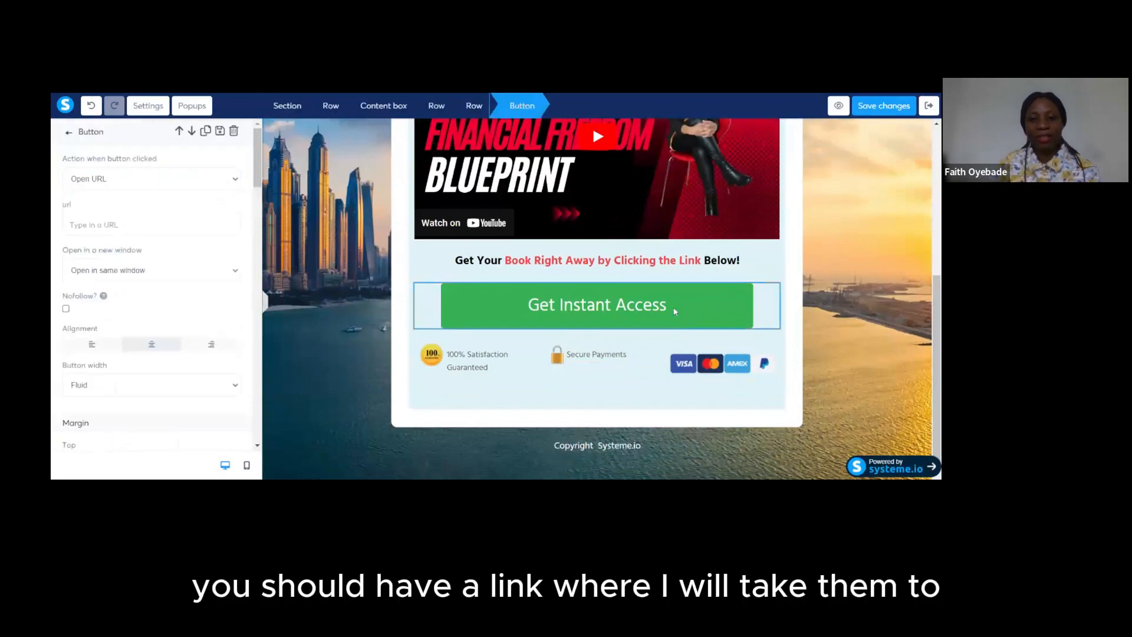
click(678, 311)
click(679, 311)
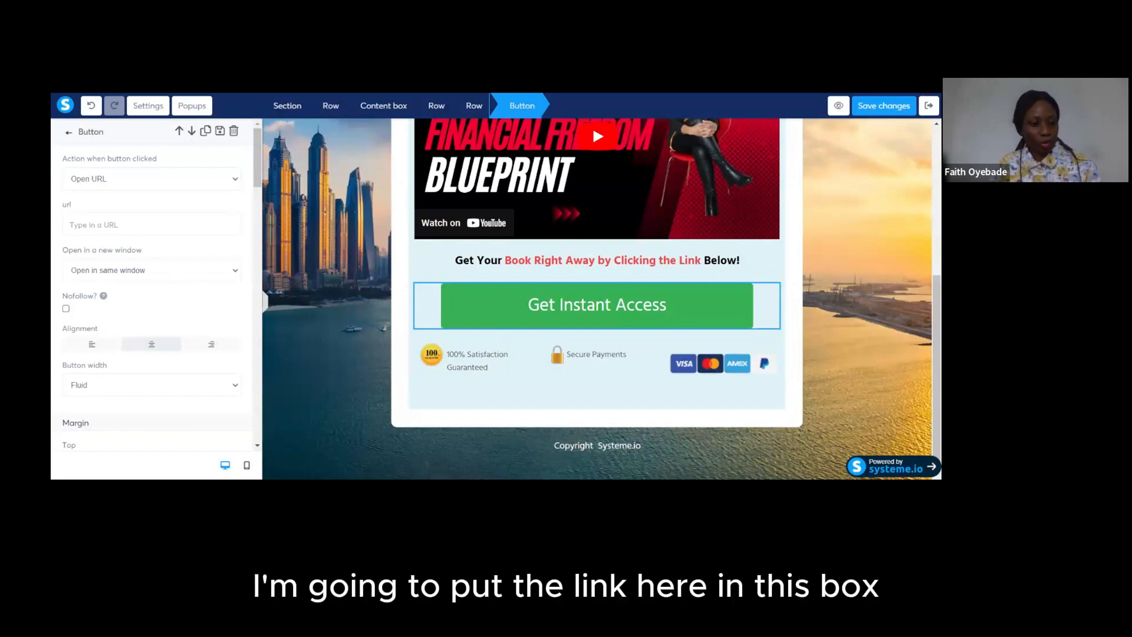
text(https://selar.co/pw9k)
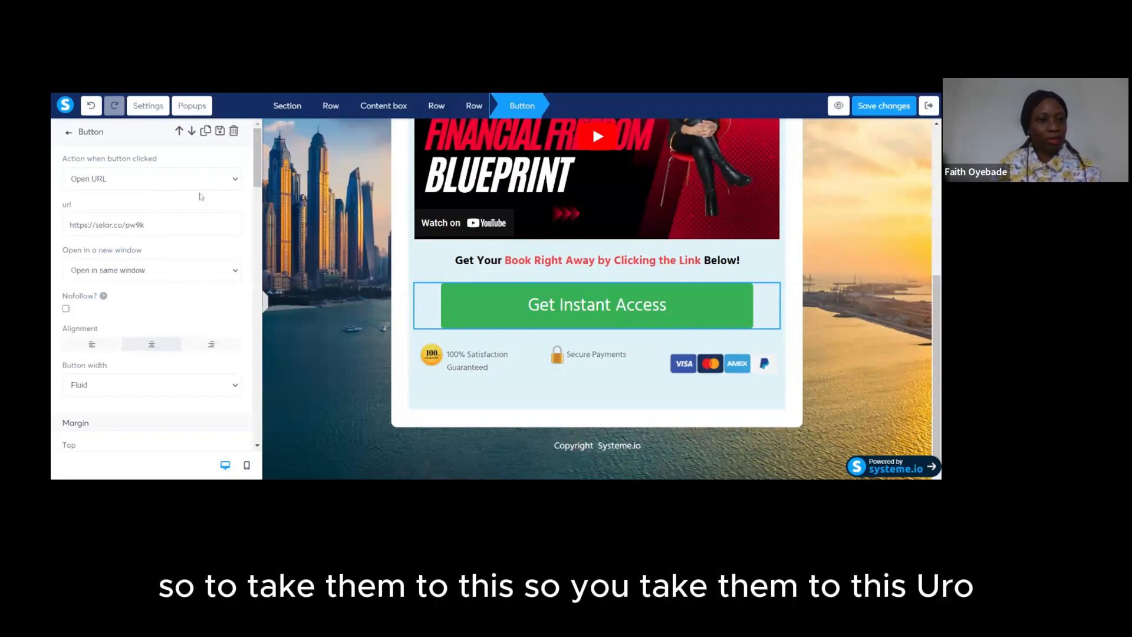
click(200, 186)
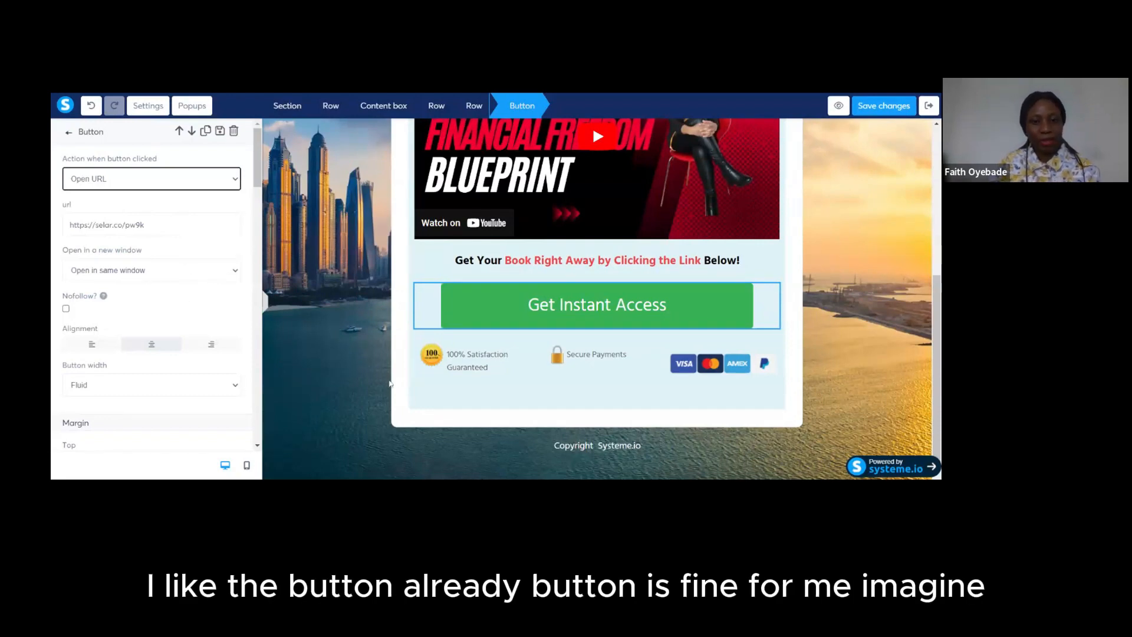
Change the green button's text to "Get The Book".
drag(257, 185, 260, 270)
click(166, 201)
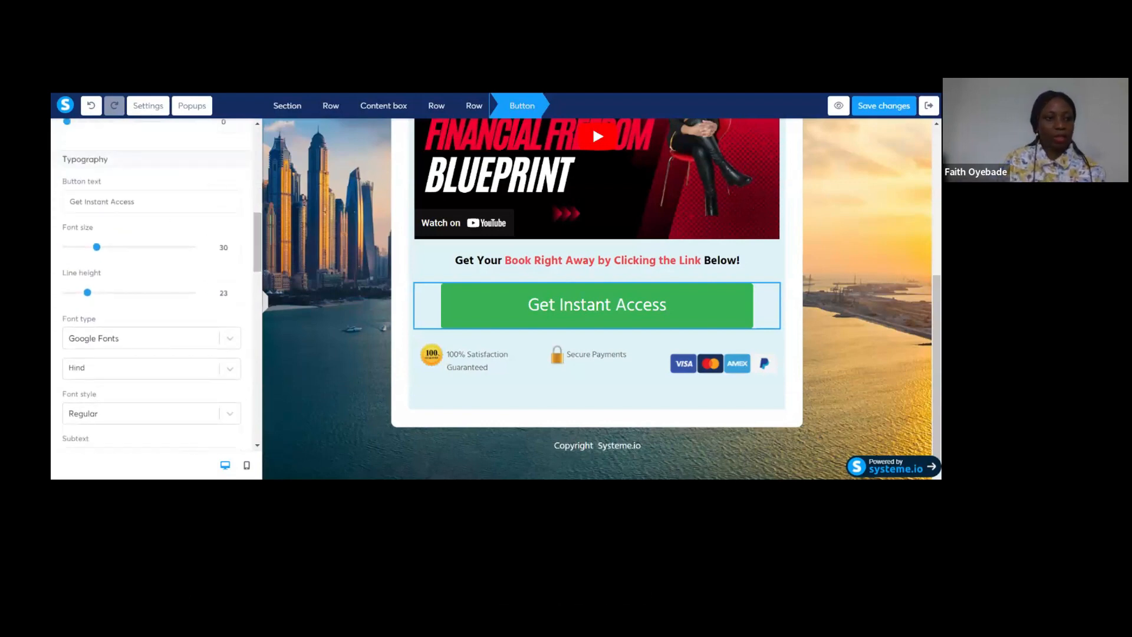
key(BackSpace)
key(BackSpace)
key(BackSpace)
key(BackSpace)
key(BackSpace)
key(BackSpace)
key(BackSpace)
key(BackSpace)
key(BackSpace)
key(BackSpace)
key(BackSpace)
key(BackSpace)
key(BackSpace)
key(BackSpace)
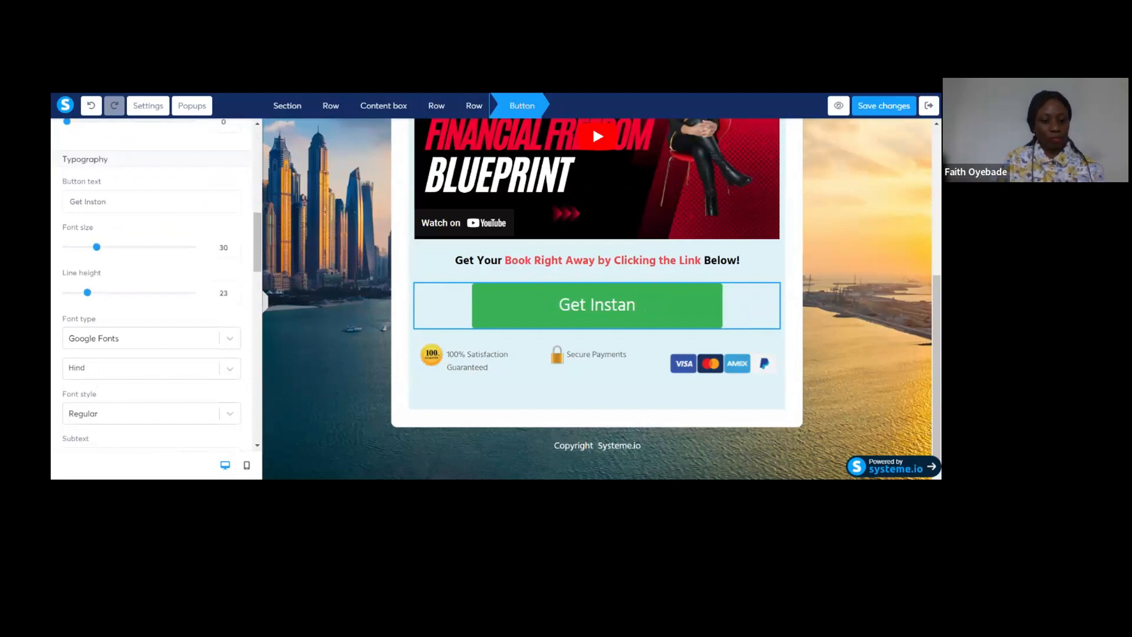
text(The Book)
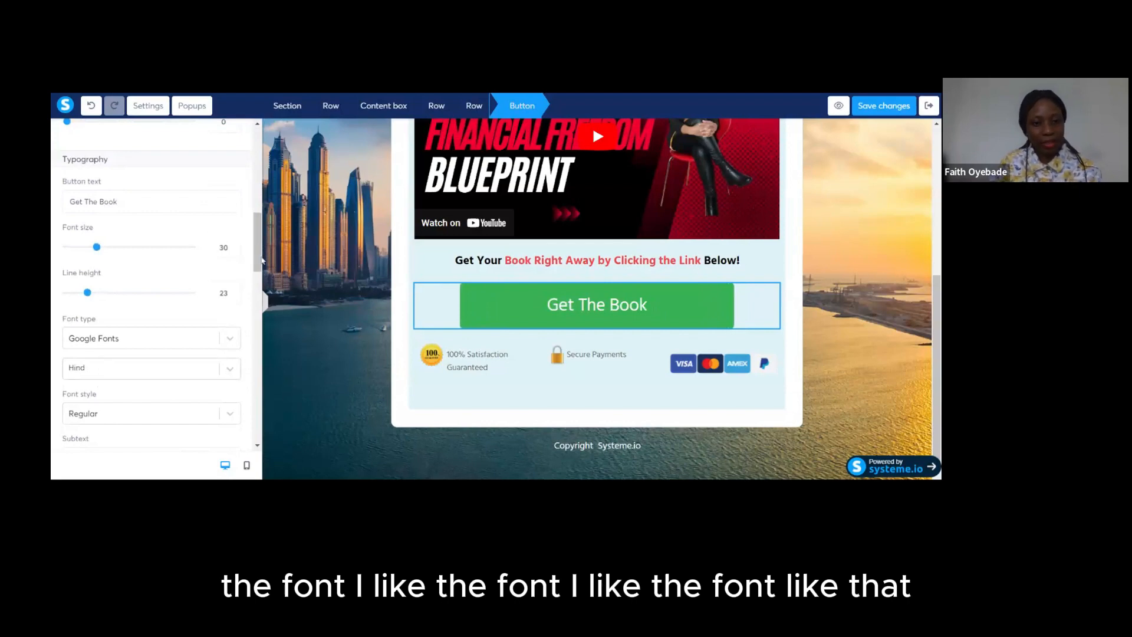
Set the page's SEO title to "How you can also be Great from where you are".
drag(260, 259, 140, 106)
click(140, 105)
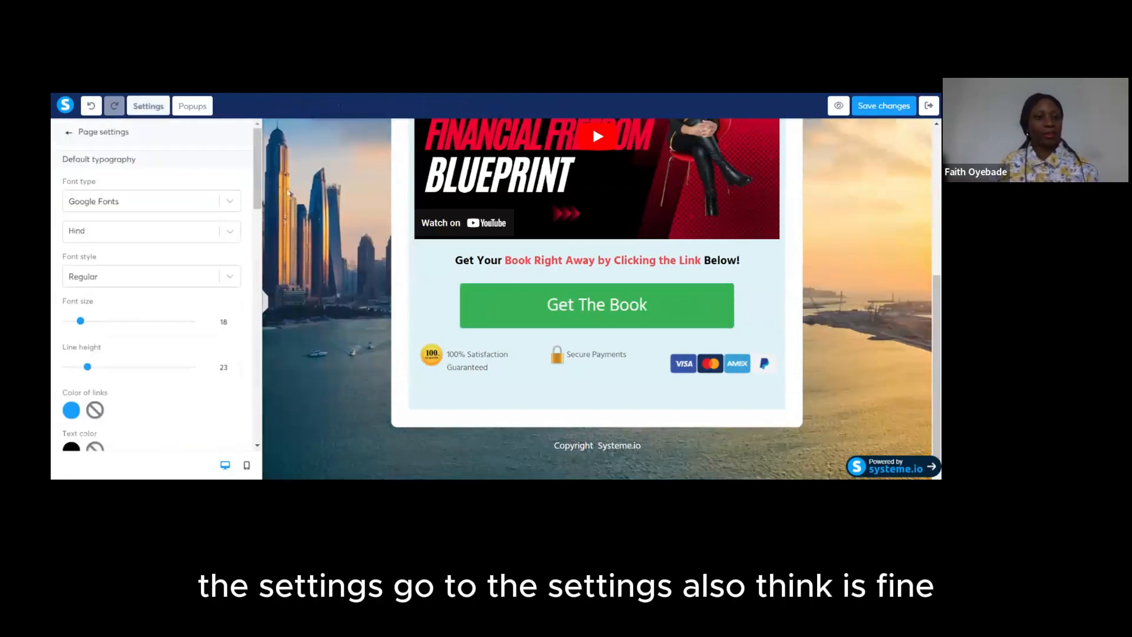
drag(263, 180, 289, 337)
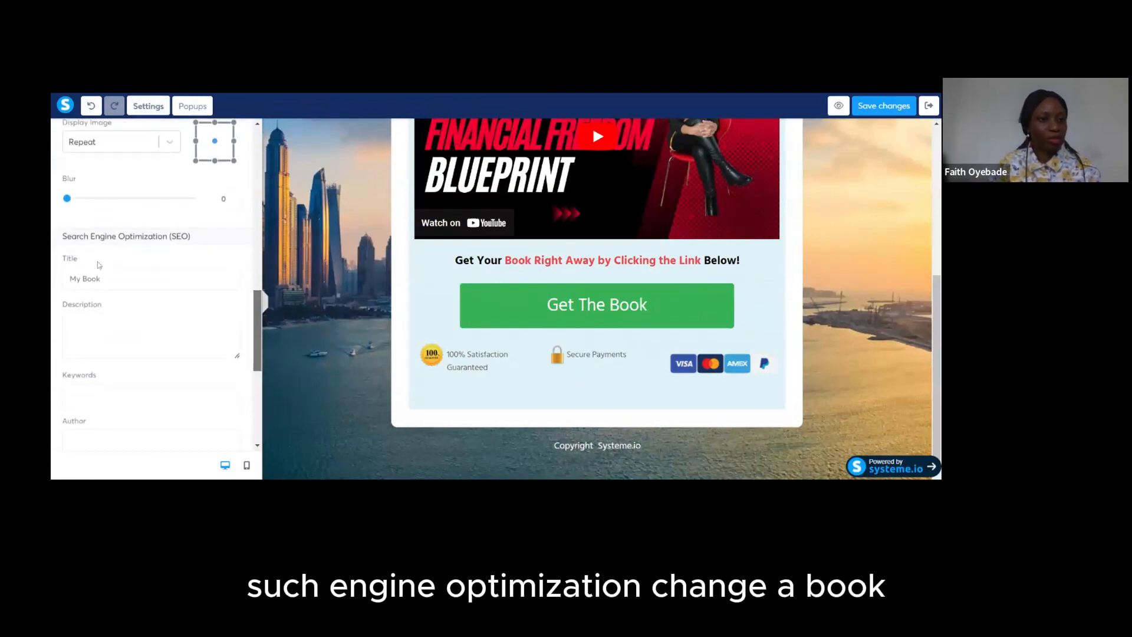
drag(101, 278, 53, 277)
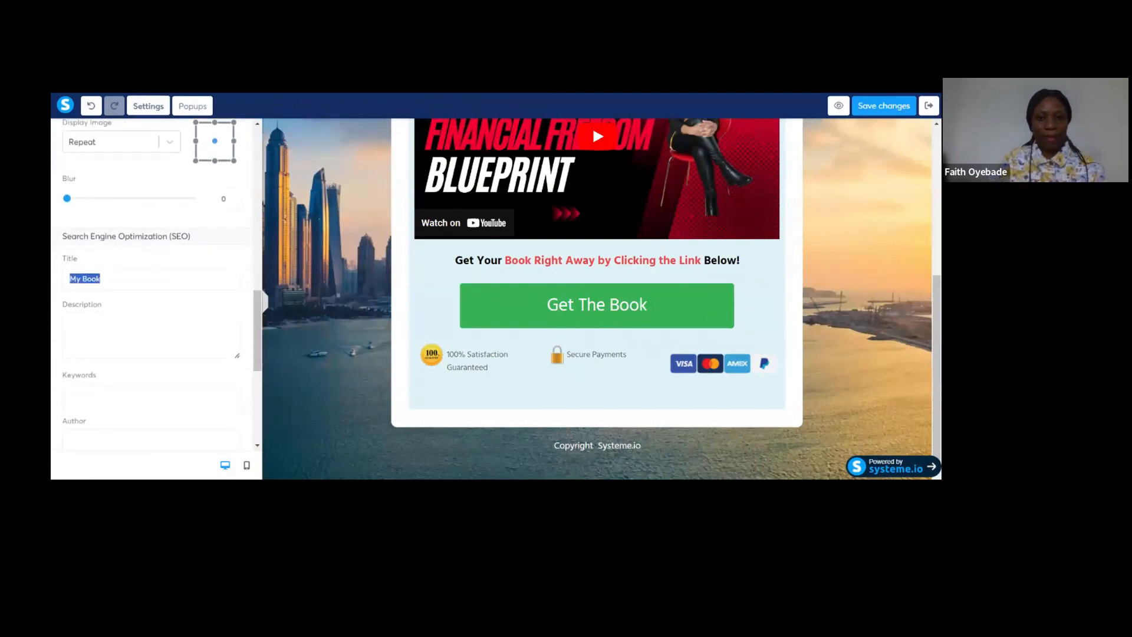
text(How)
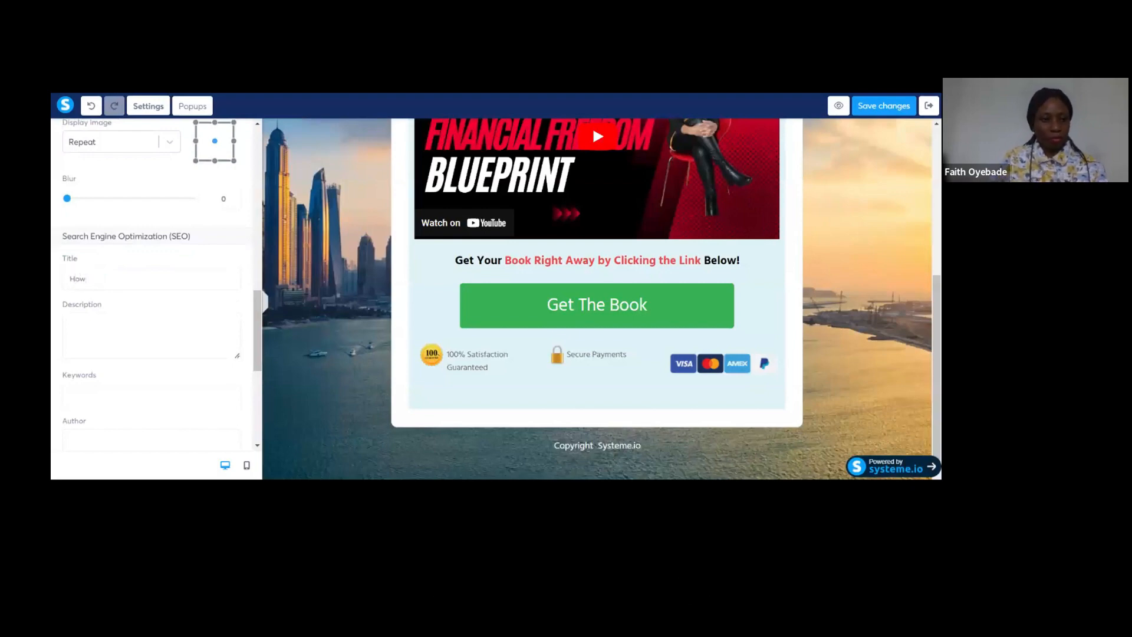
text( you can)
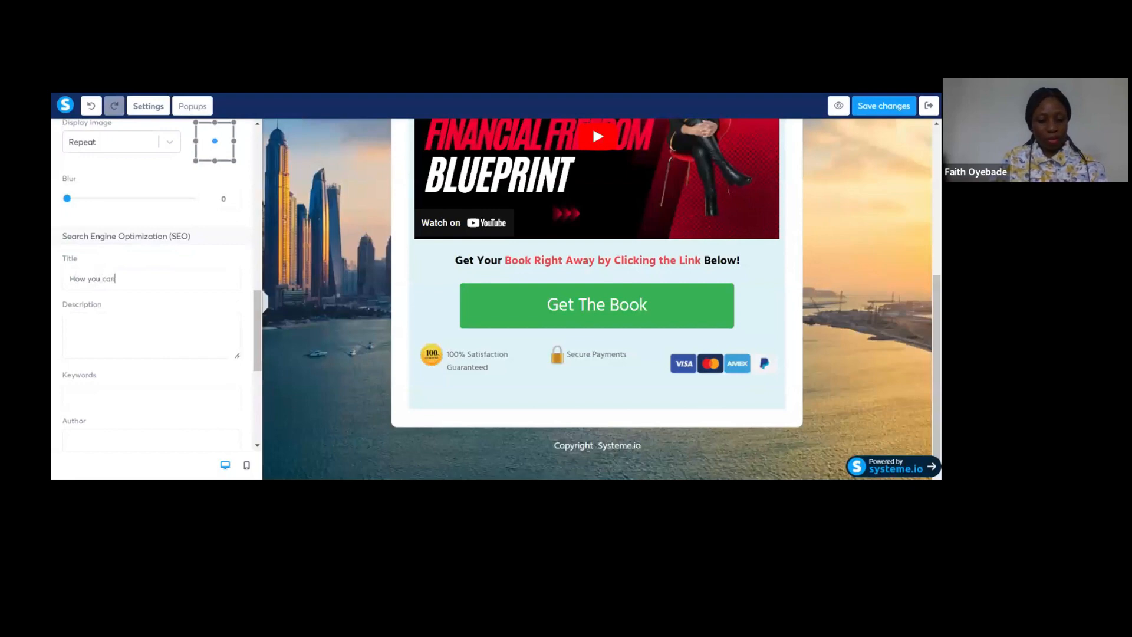
text( also be G)
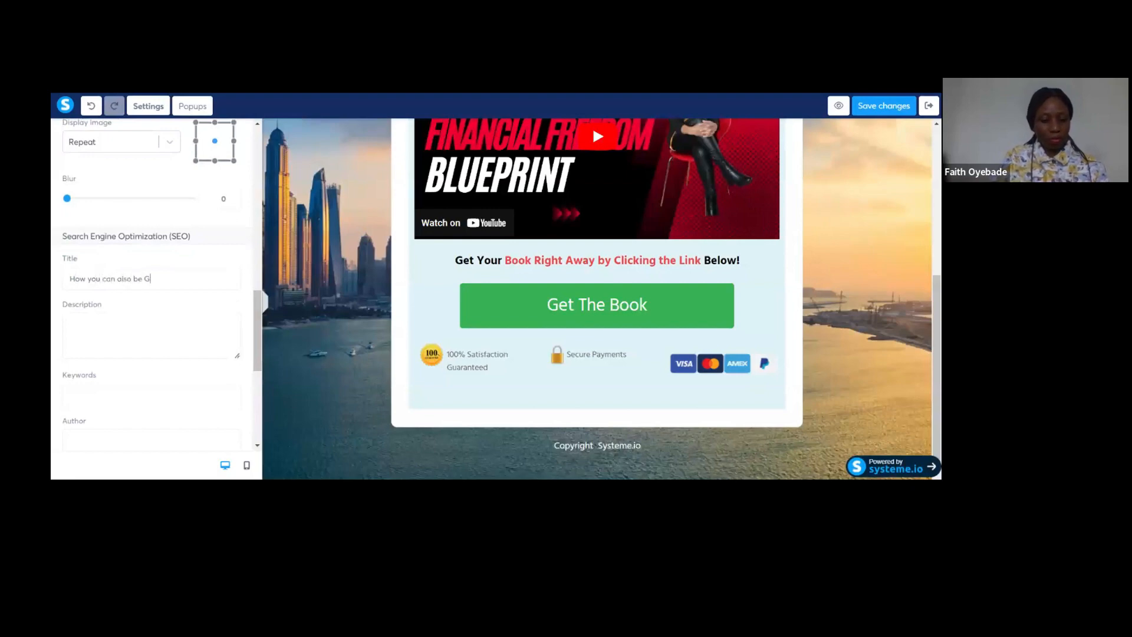
text(reat f)
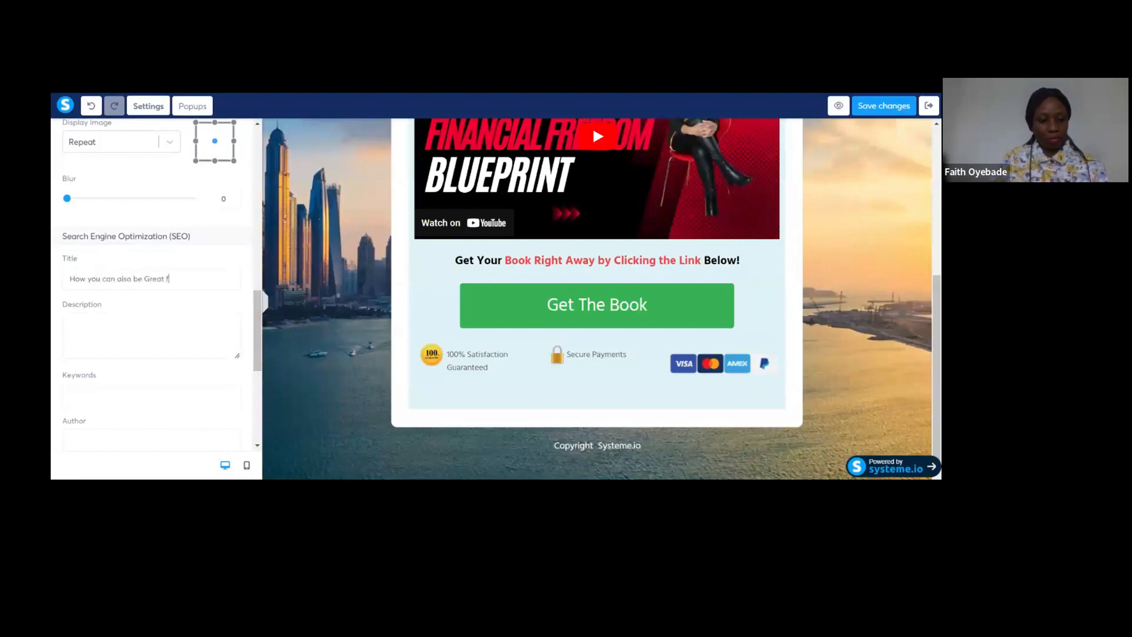
text(rom whwere)
key(BackSpace)
text(e )
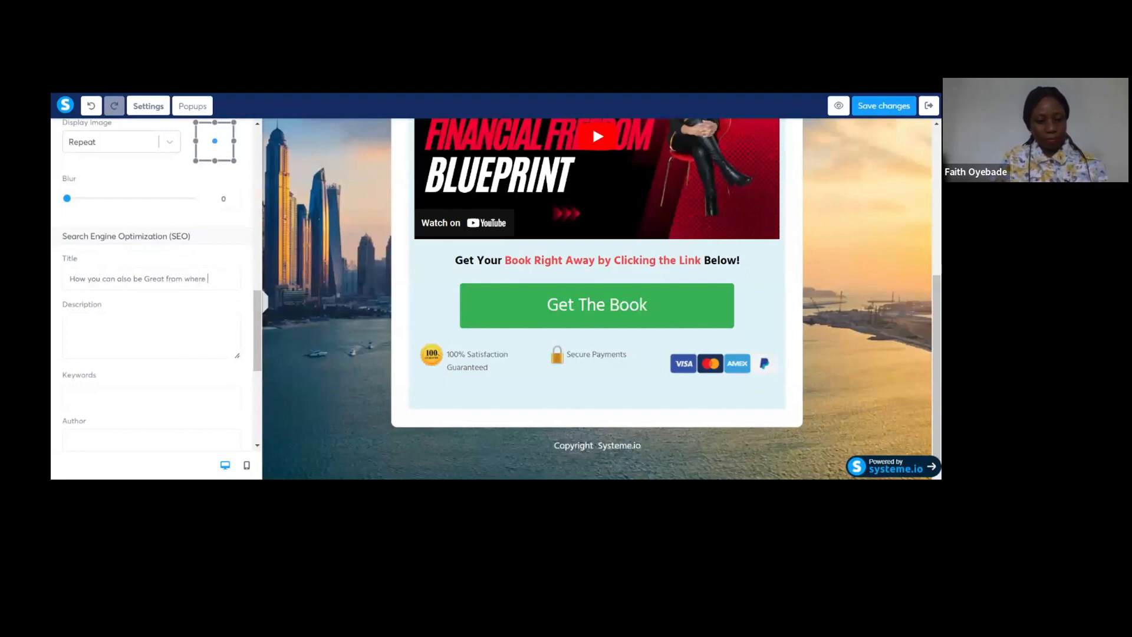
text(you are)
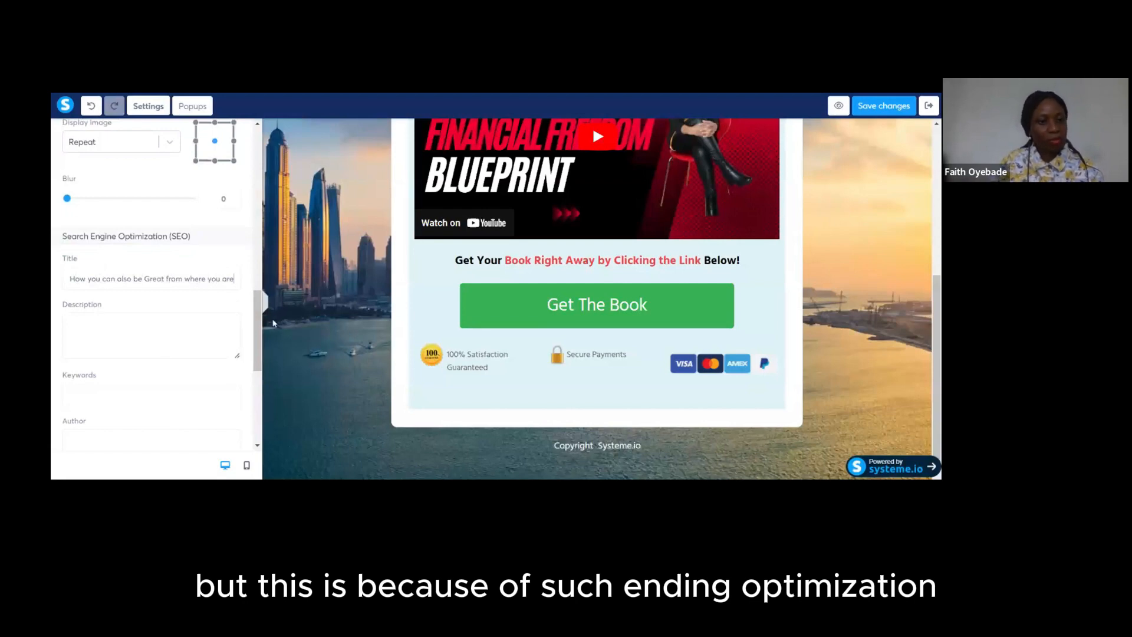
Check the page in the mobile layout and save the changes.
drag(258, 314, 259, 359)
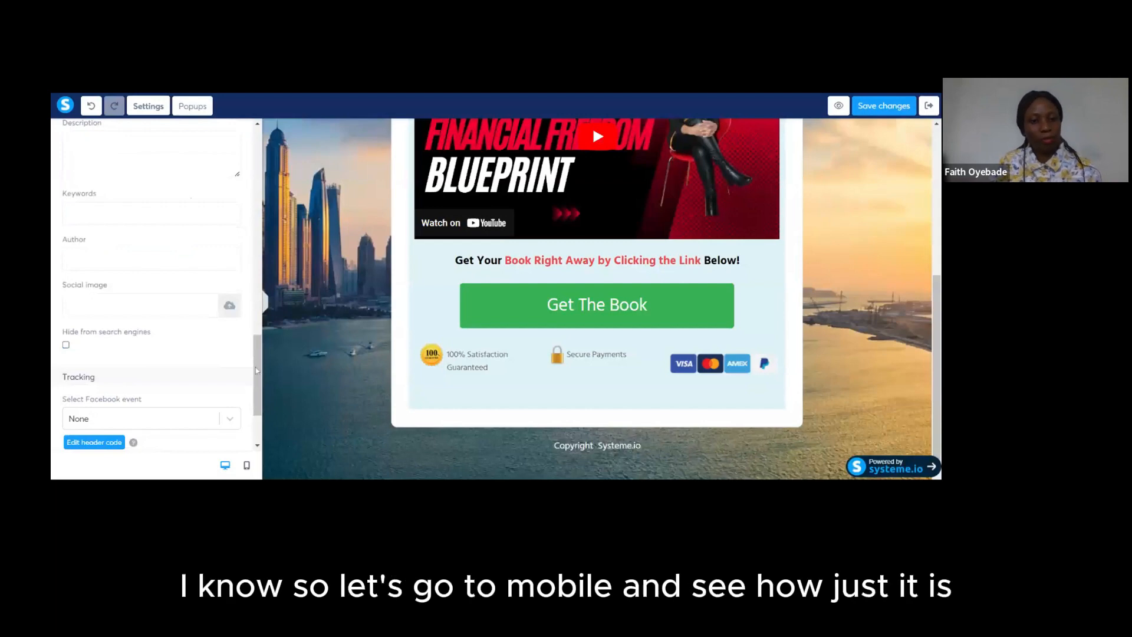
drag(258, 369, 271, 446)
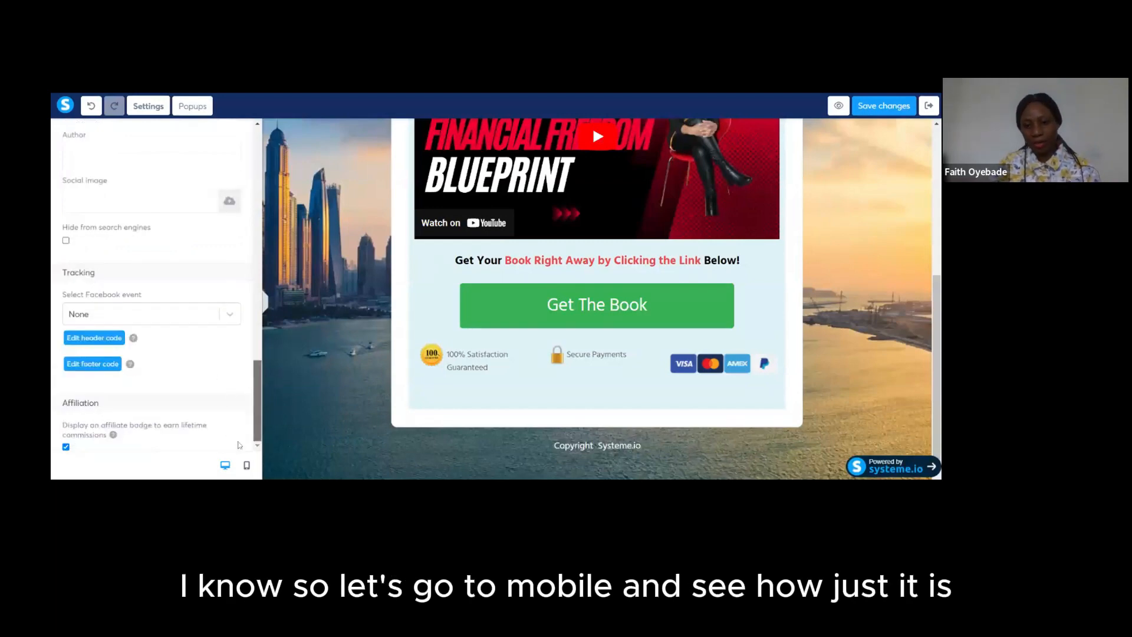
click(247, 465)
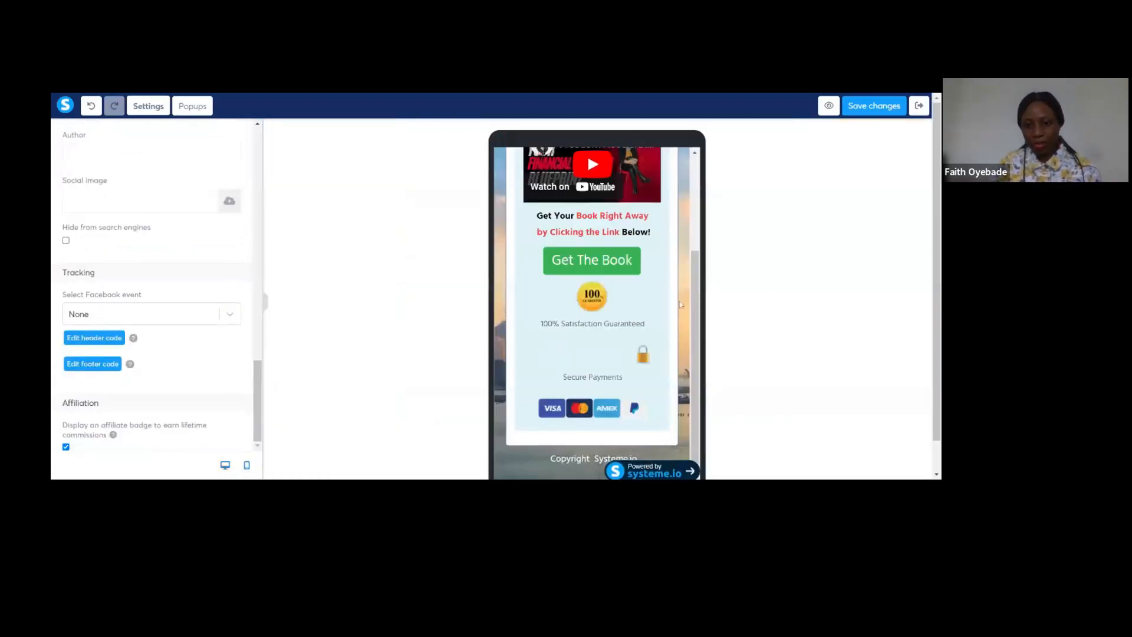
mouse_move(696, 301)
mouse_down()
mouse_move(687, 209)
mouse_move(696, 308)
mouse_up()
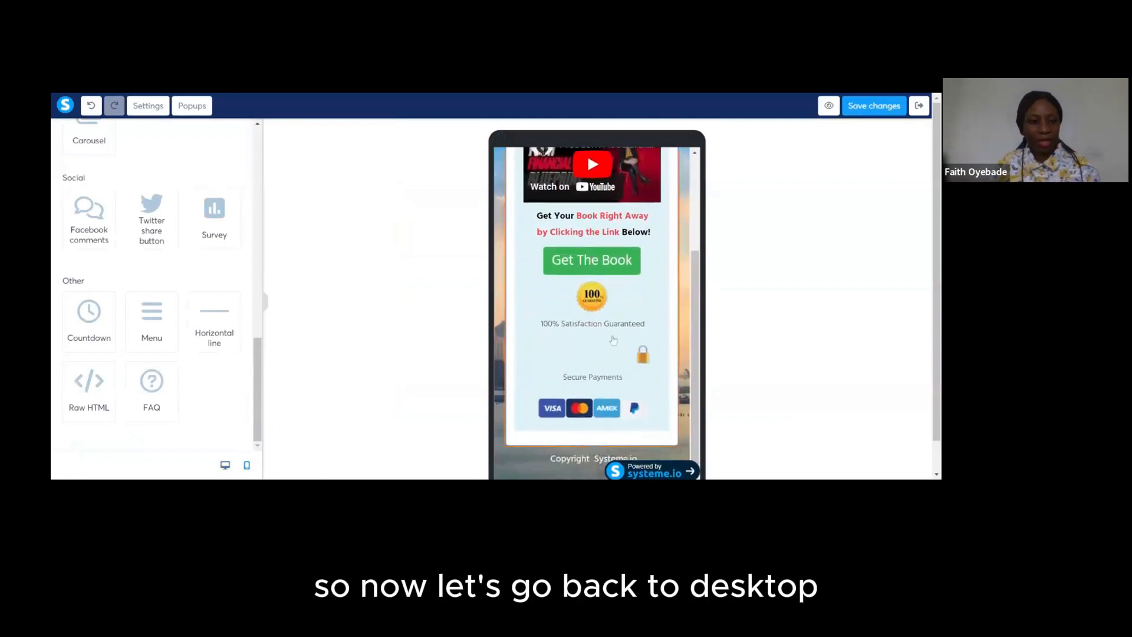
click(873, 105)
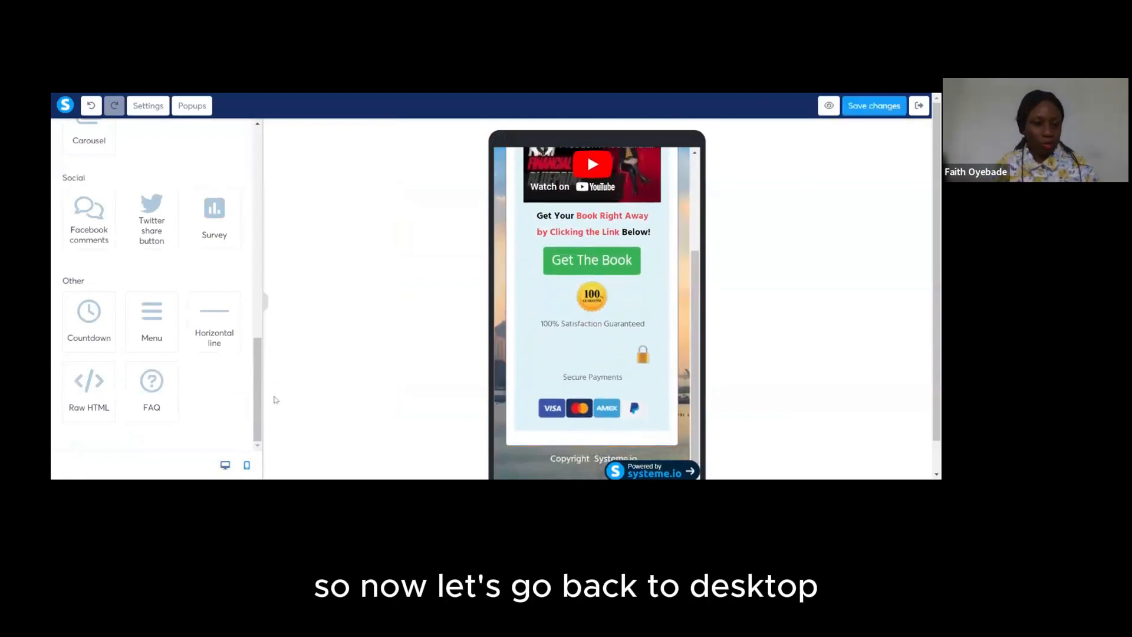
In the desktop layout, replace "Systeme.io" in the footer's copyright line with "@" and the page owner's full name.
click(225, 465)
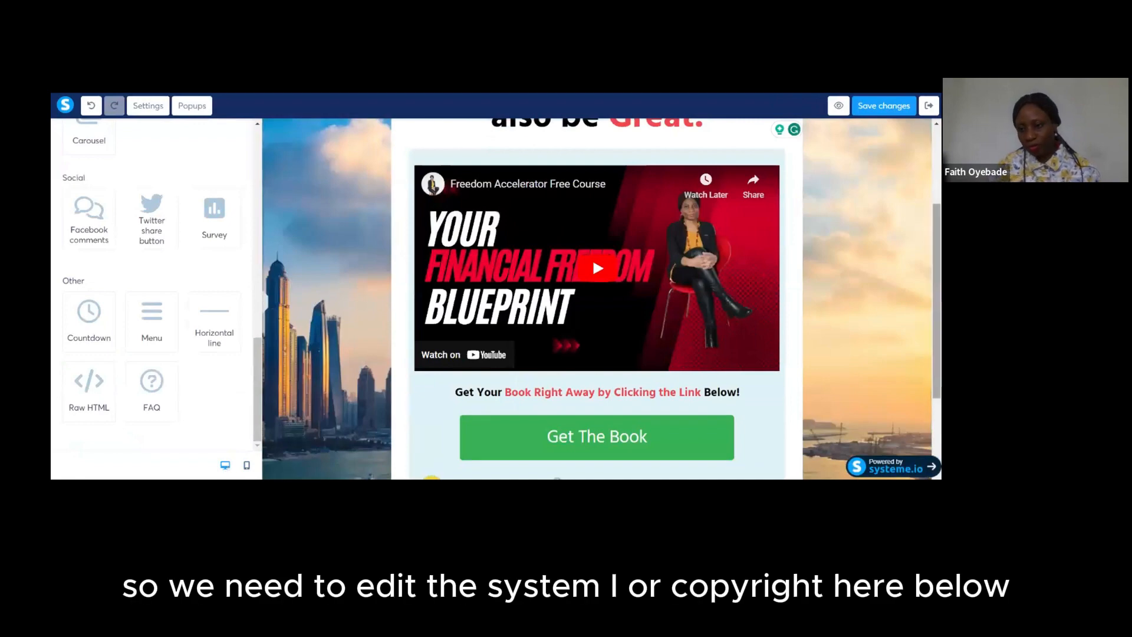
scroll(938, 289, down, 3)
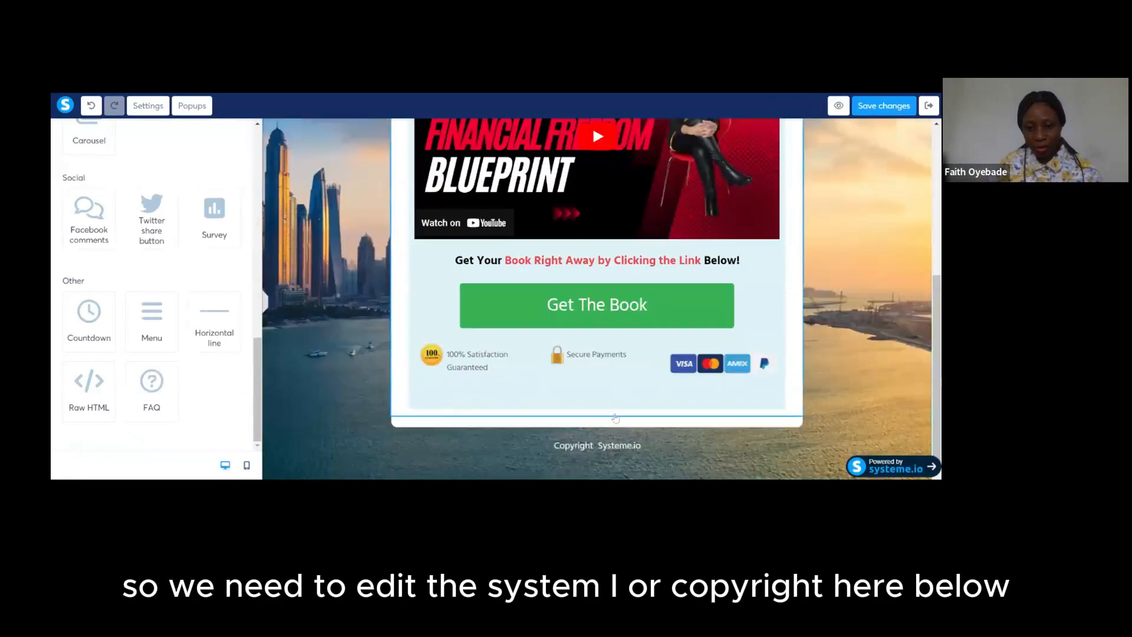
click(630, 447)
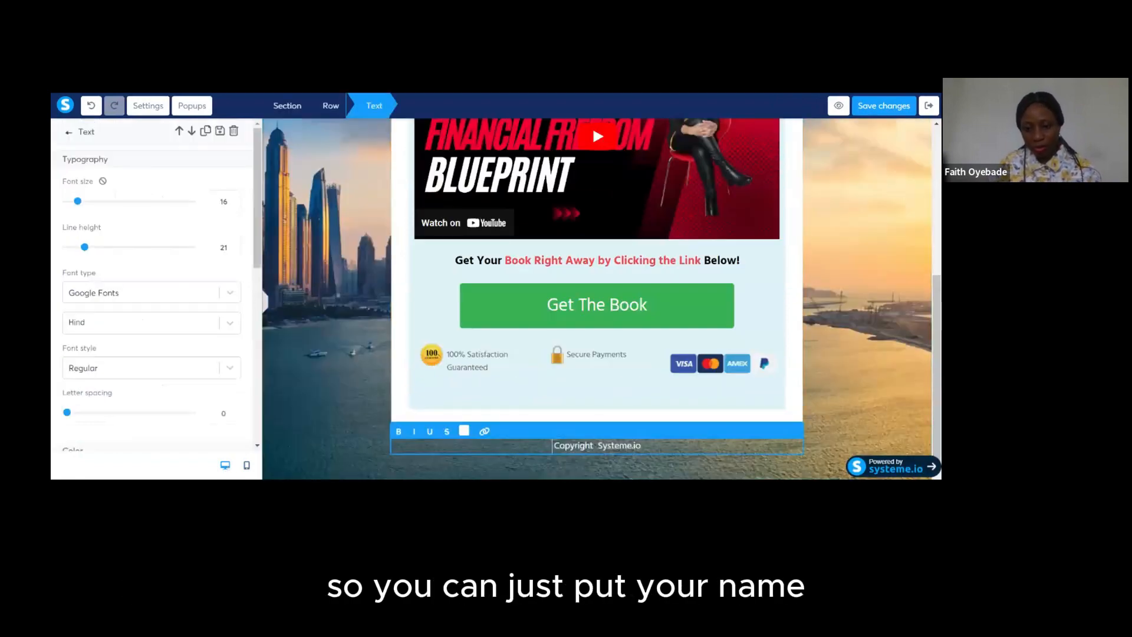
key(BackSpace)
key(BackSpace)
key(BackSpace)
key(BackSpace)
key(BackSpace)
key(BackSpace)
key(BackSpace)
key(BackSpace)
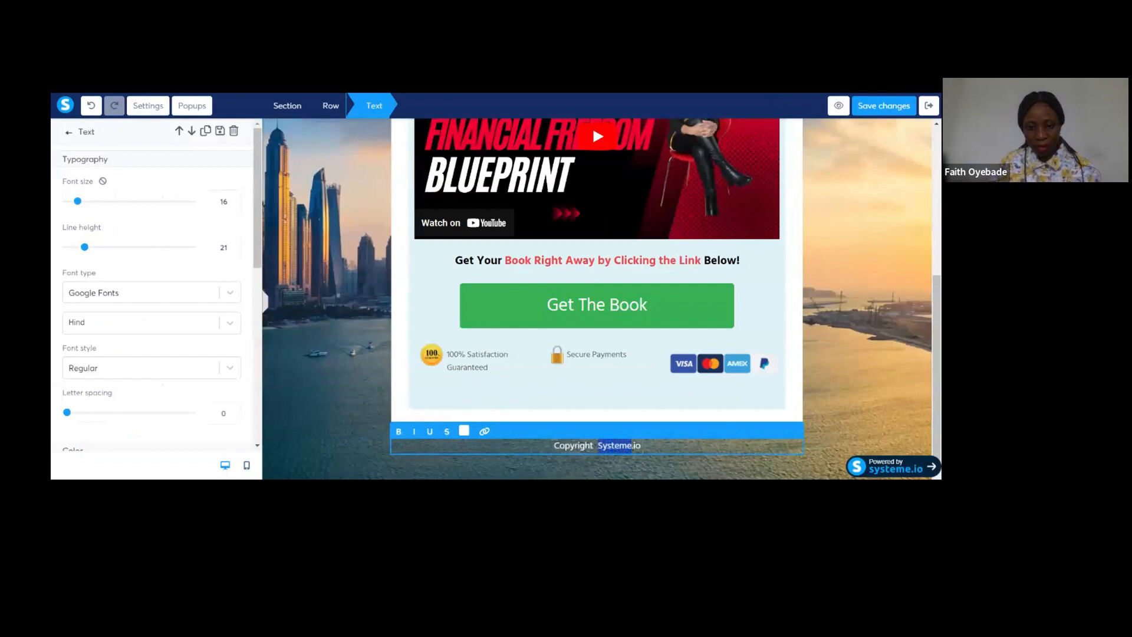
text(F)
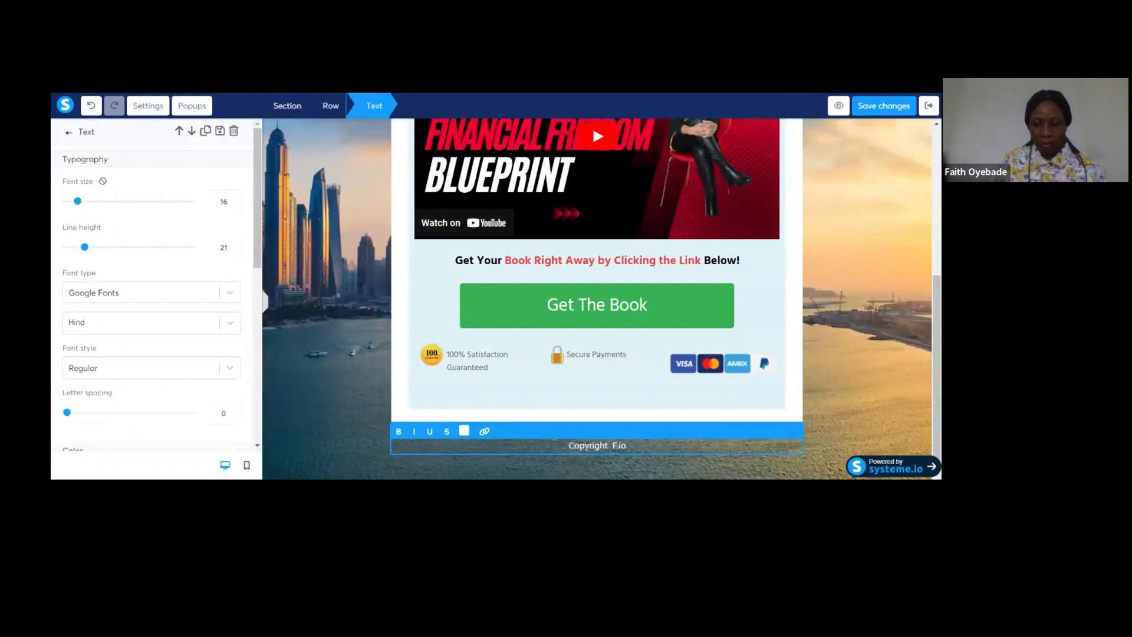
key(BackSpace)
key(BackSpace)
key(BackSpace)
text(aith)
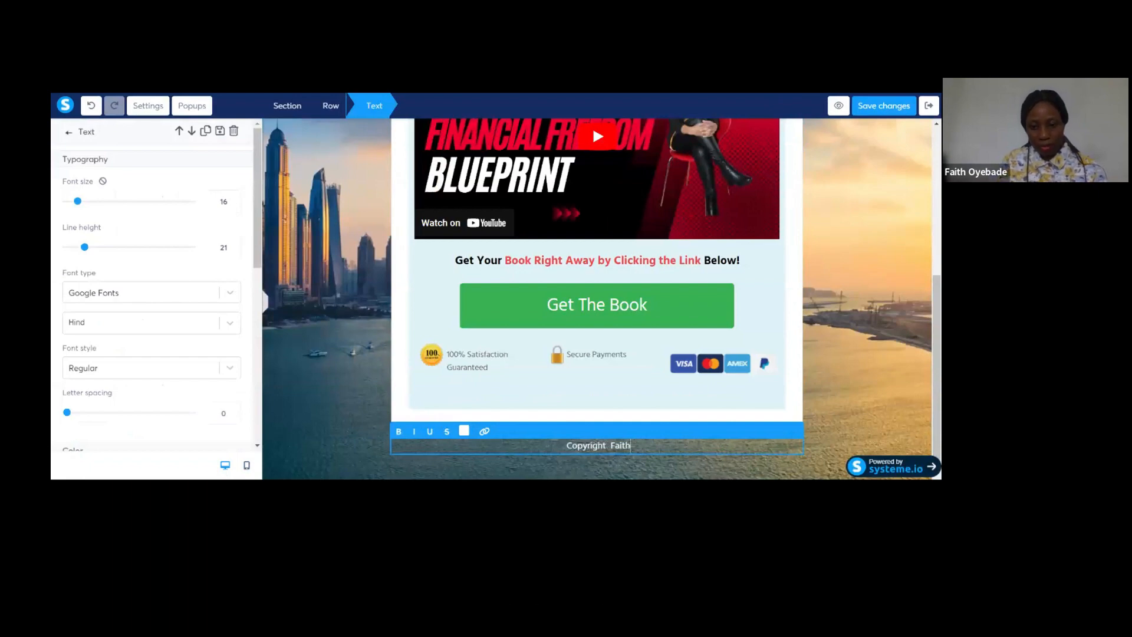
click(610, 446)
text(@ Faith)
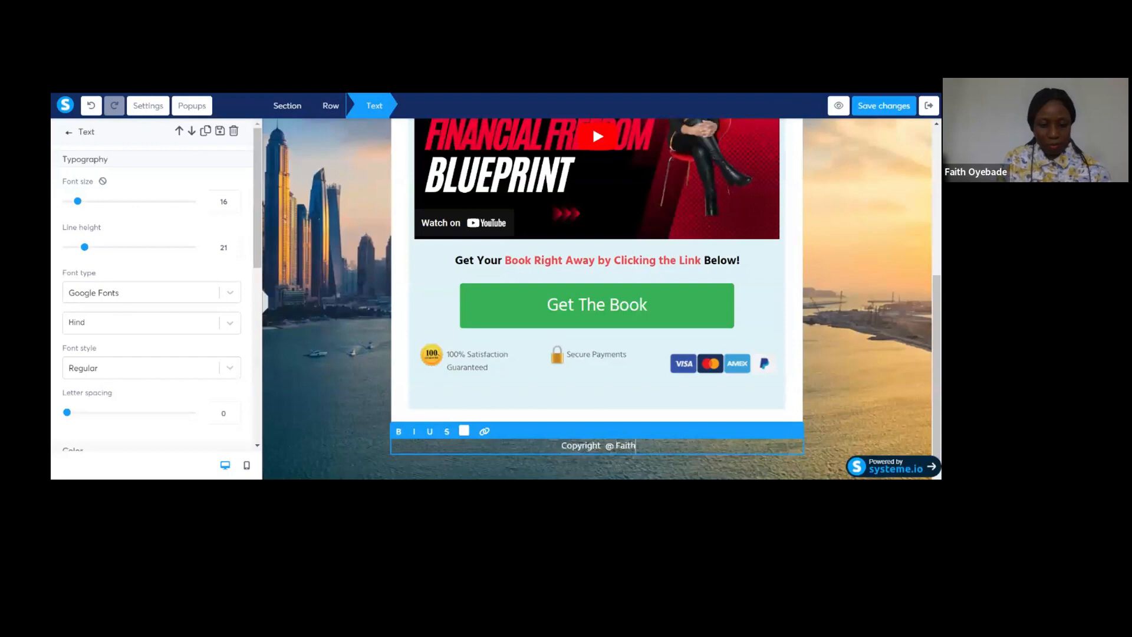
text( Oyebade)
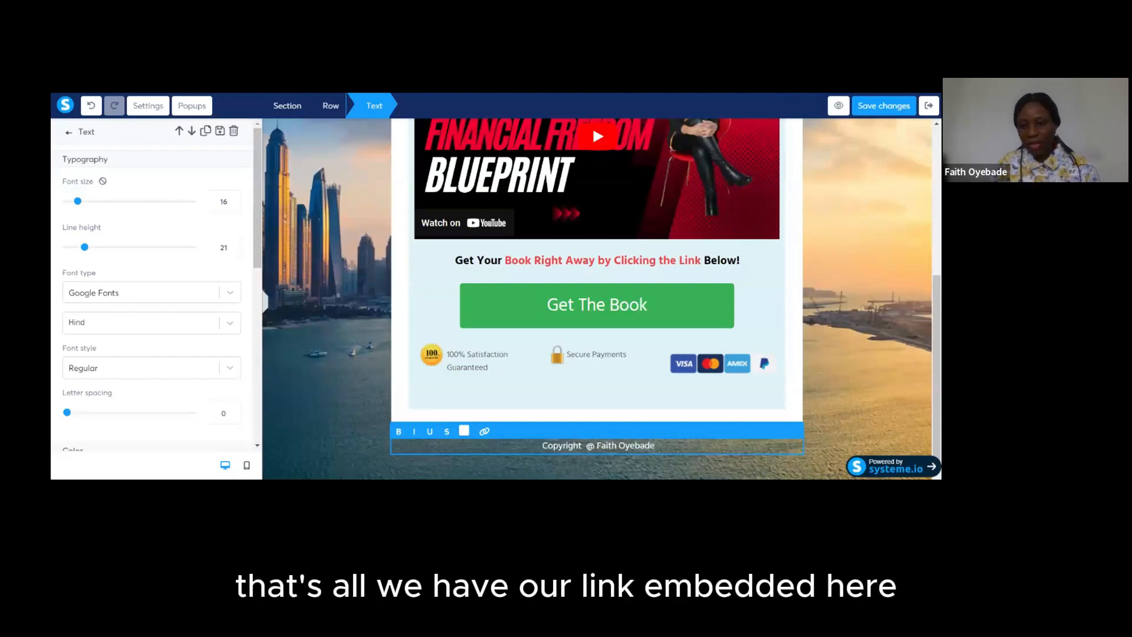
click(841, 330)
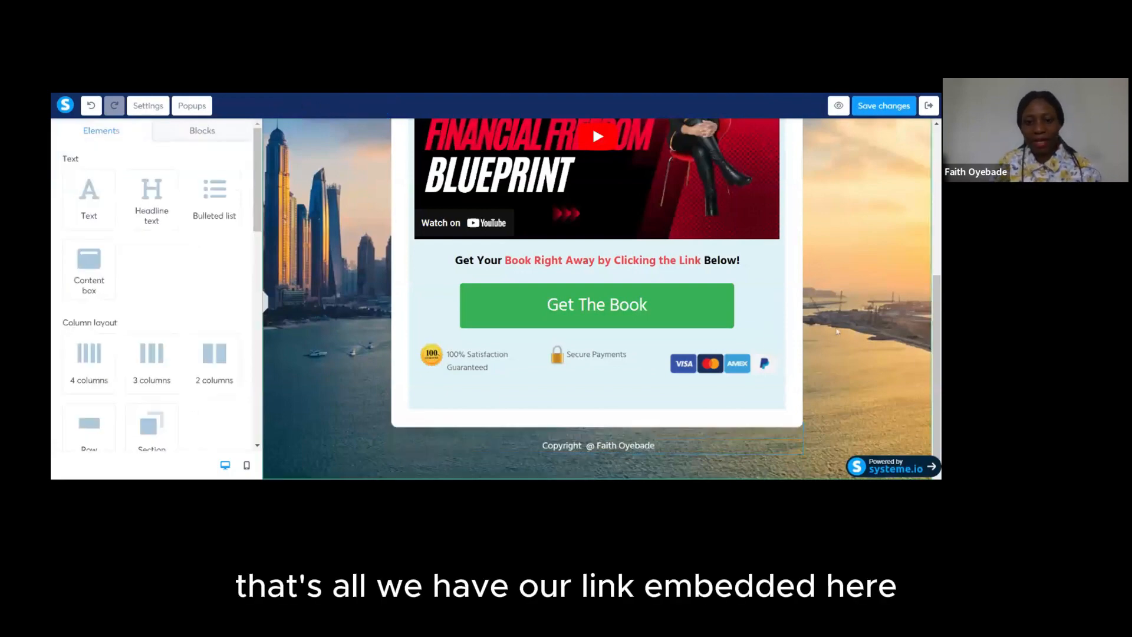
Set the uploaded image bookcover2.jpg as the background image of the page's main section.
scroll(919, 289, up, 2)
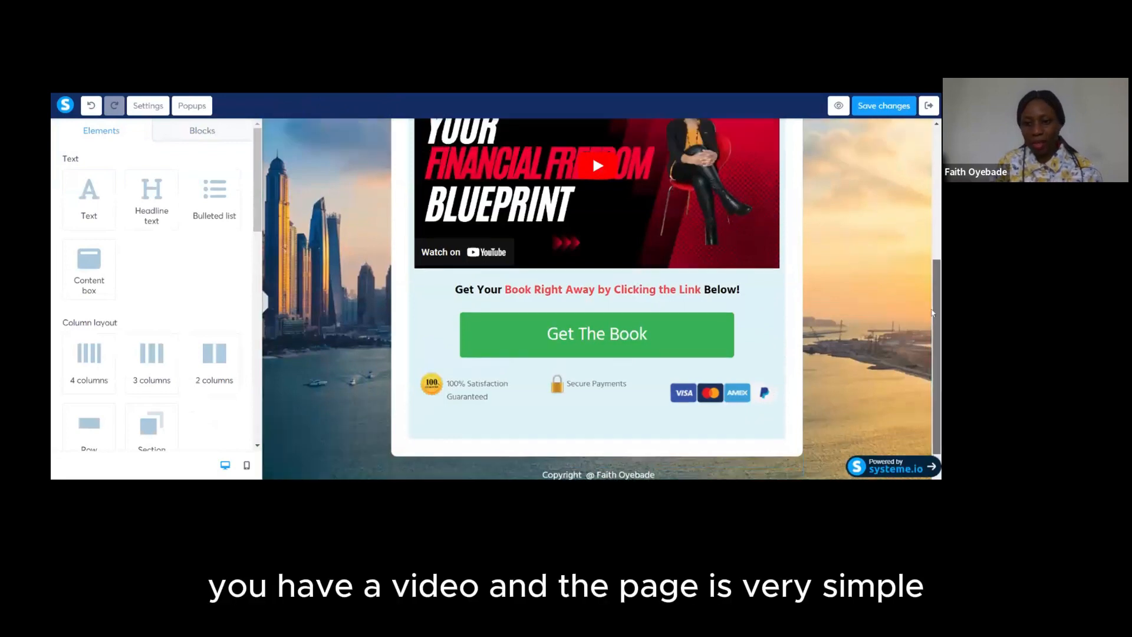
scroll(923, 263, up, 2)
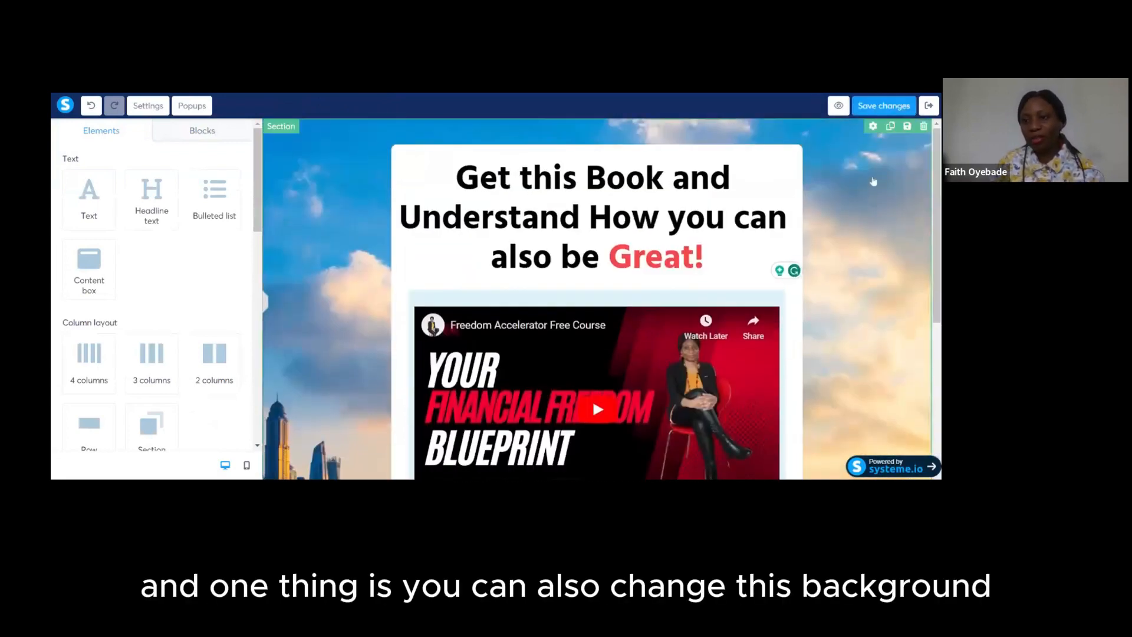
click(871, 162)
click(872, 159)
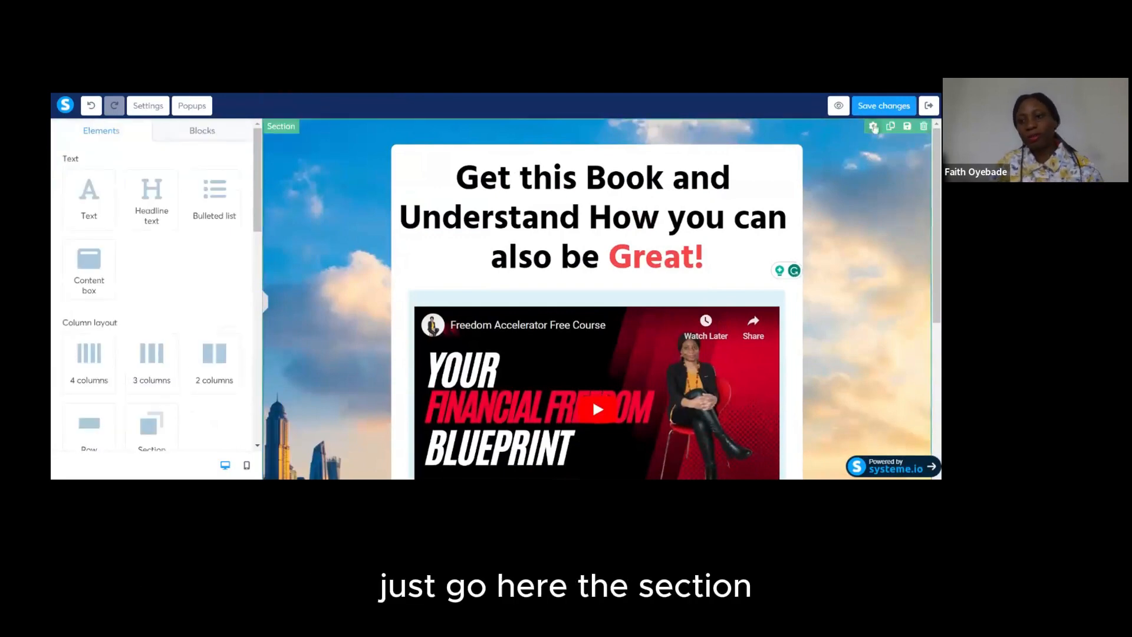
click(873, 126)
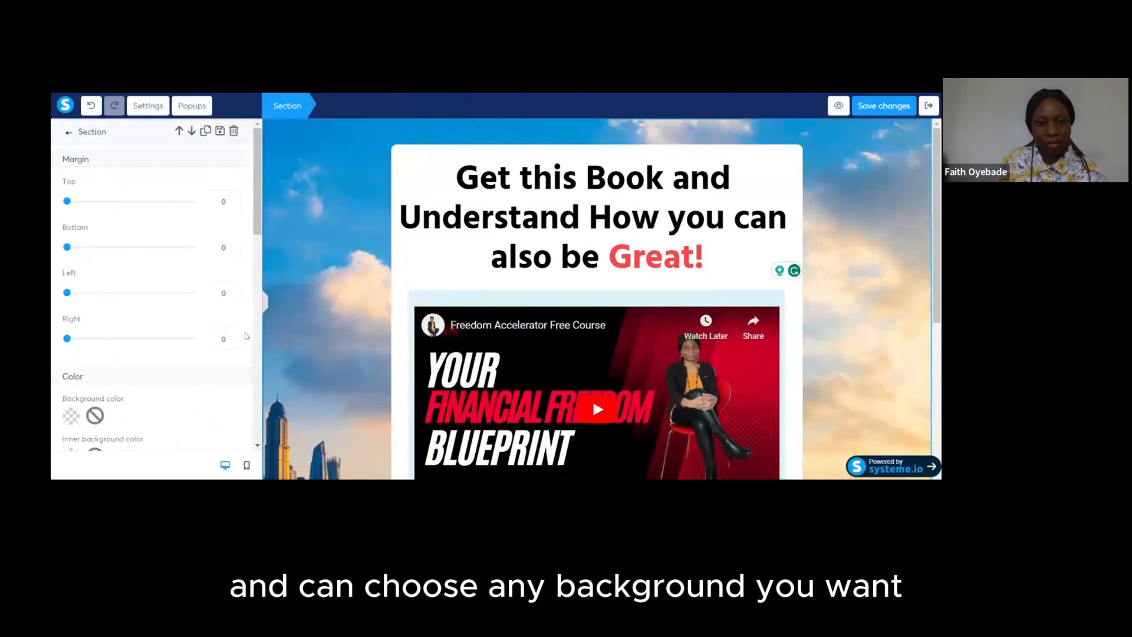
scroll(147, 349, down, 2)
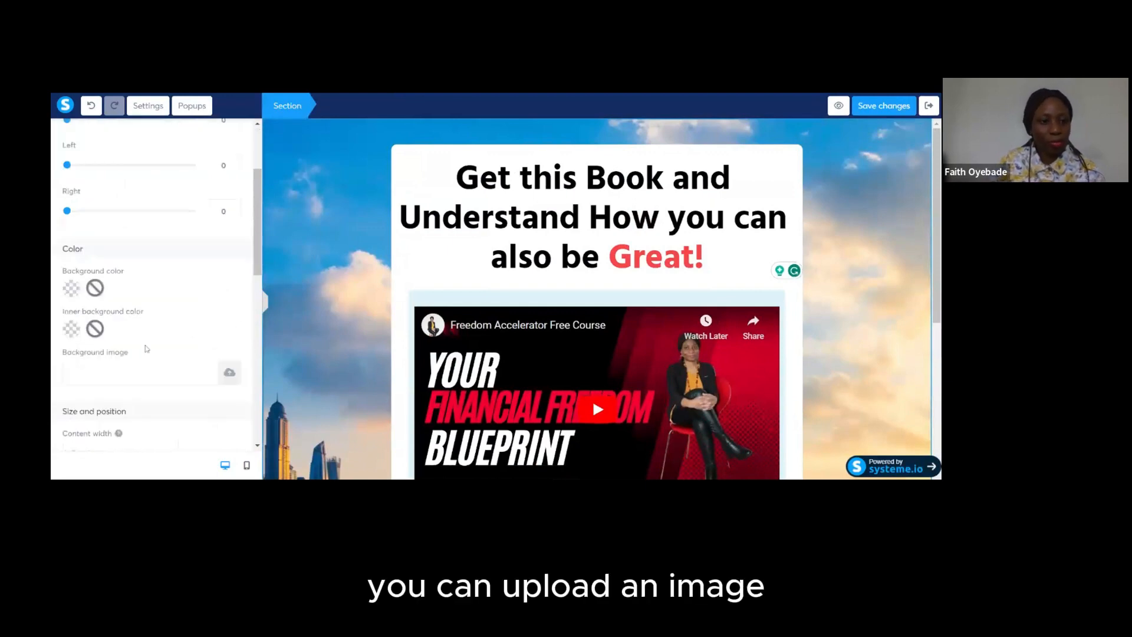
click(227, 374)
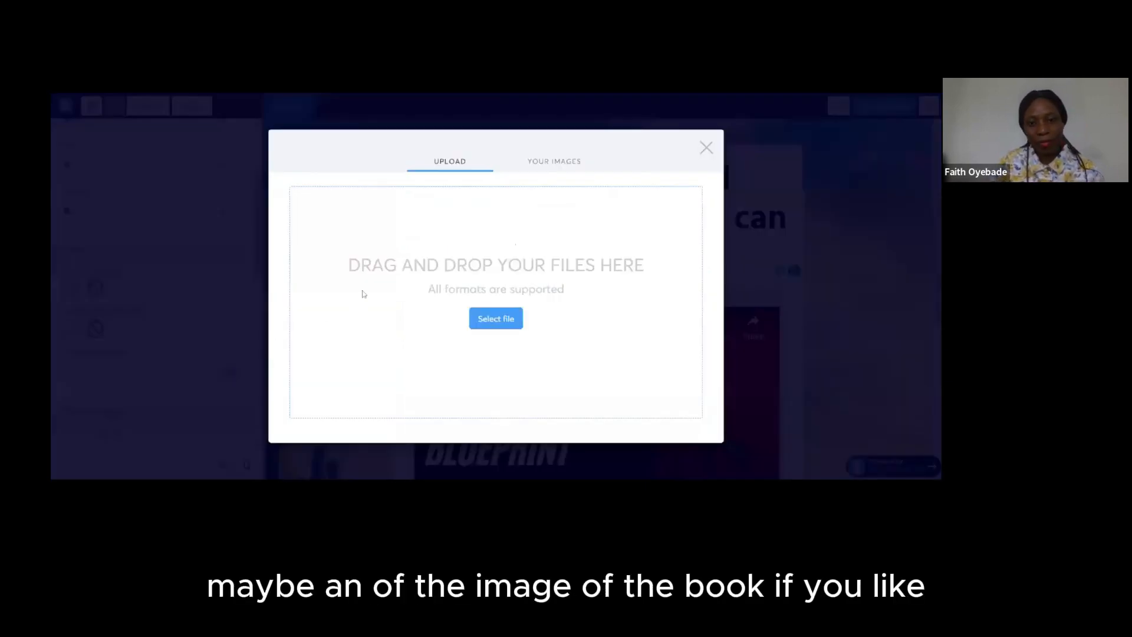
click(561, 160)
click(307, 215)
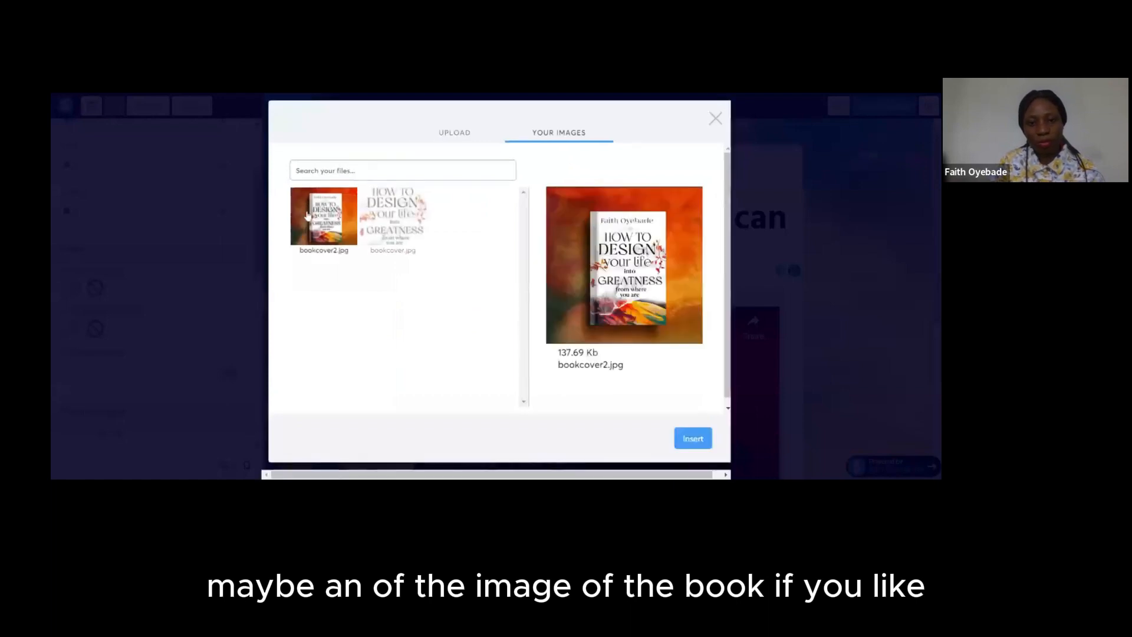
click(689, 439)
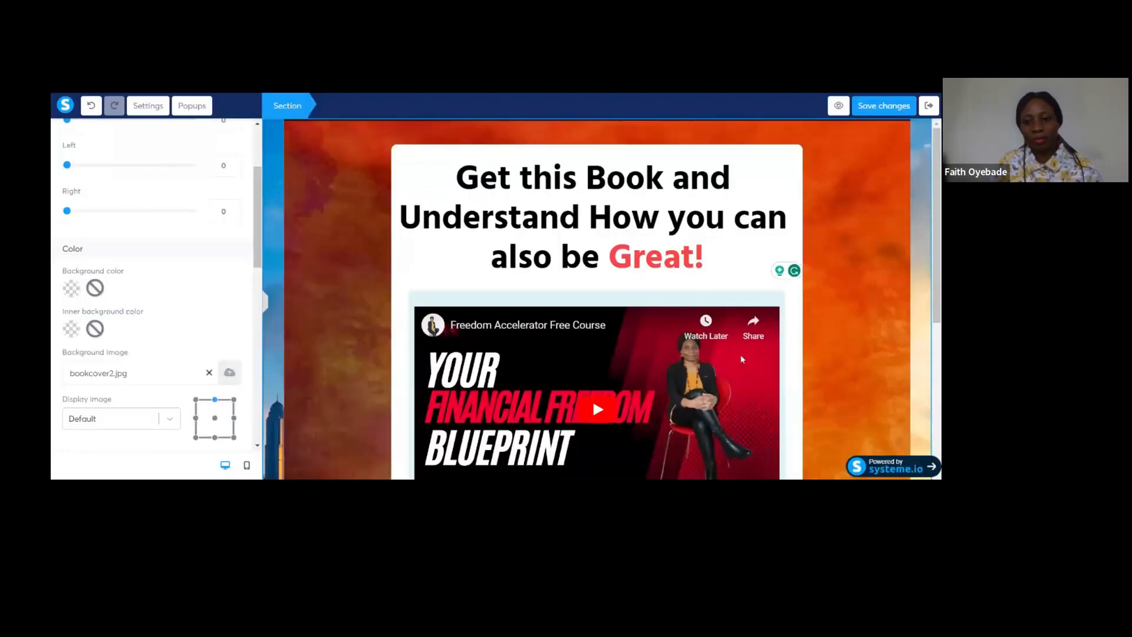
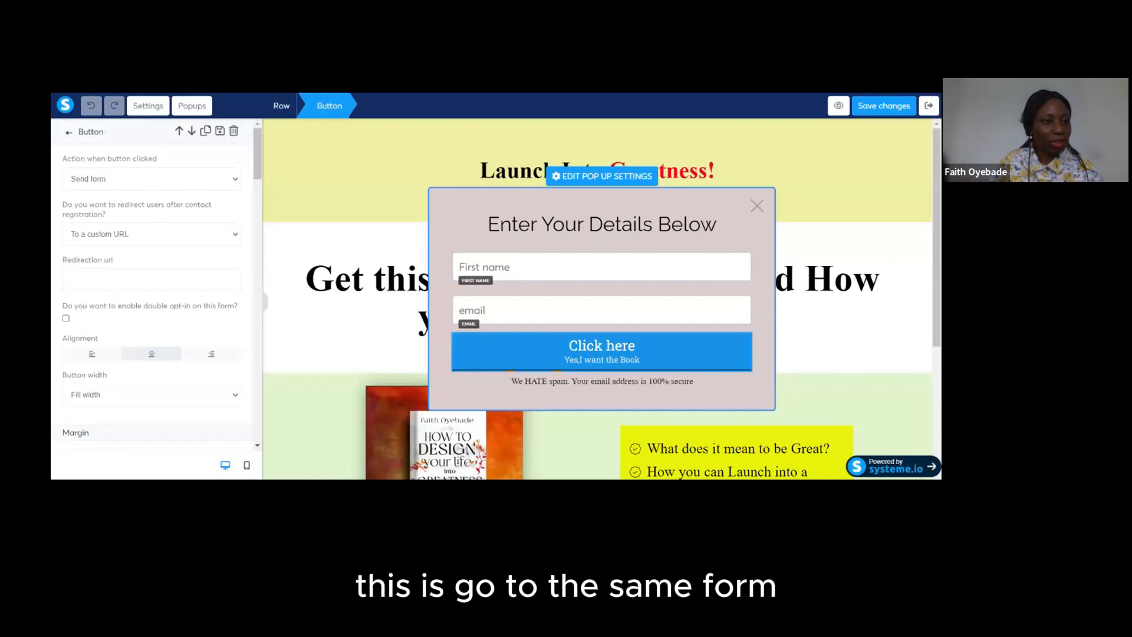
Make the pop-up form's "Click here" button redirect contacts to the next step, and leave the editor with the changes saved.
click(147, 181)
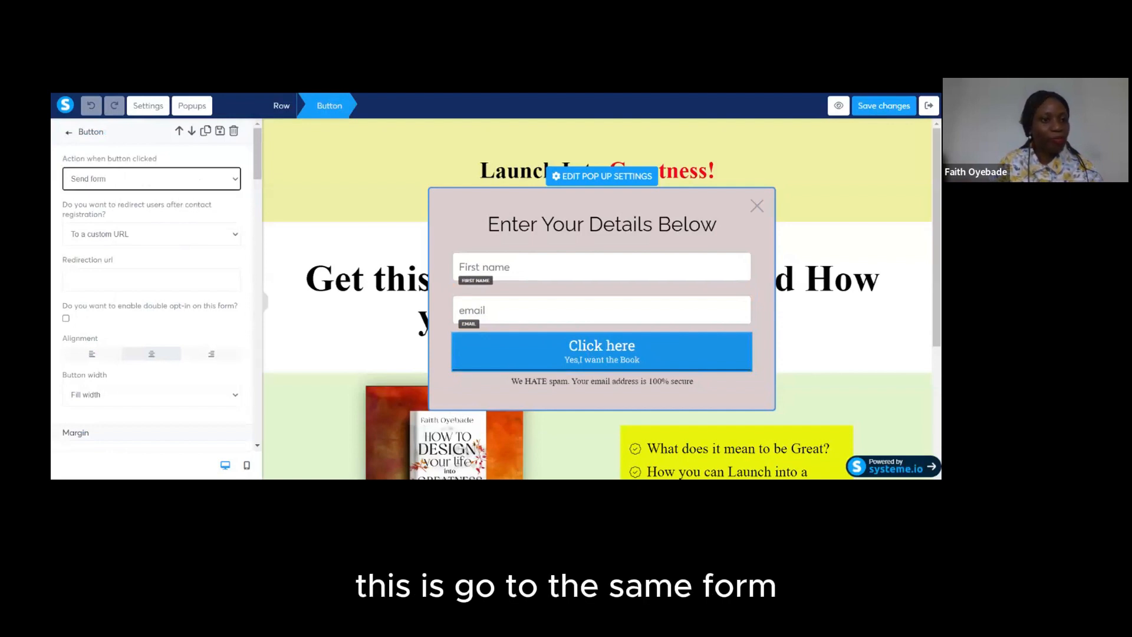
click(216, 235)
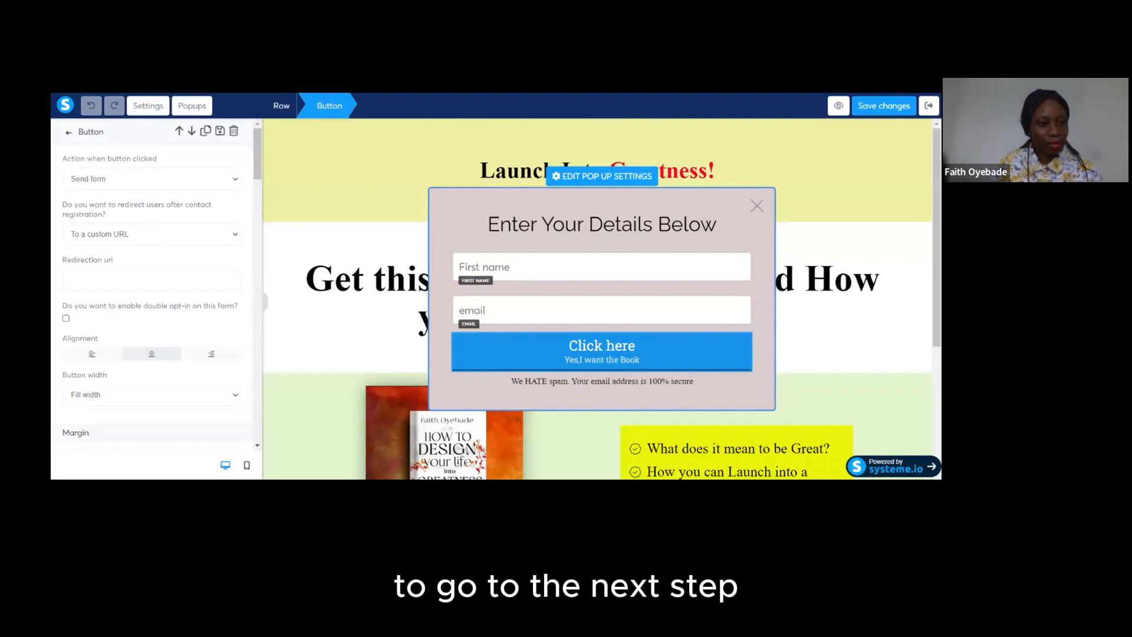
click(197, 239)
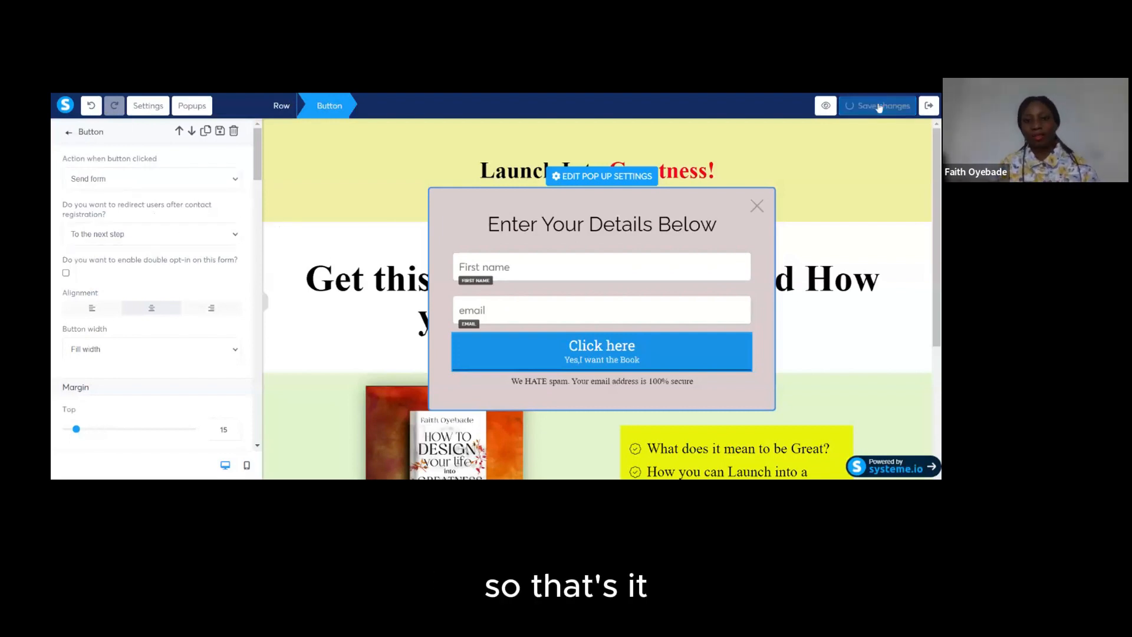
click(928, 106)
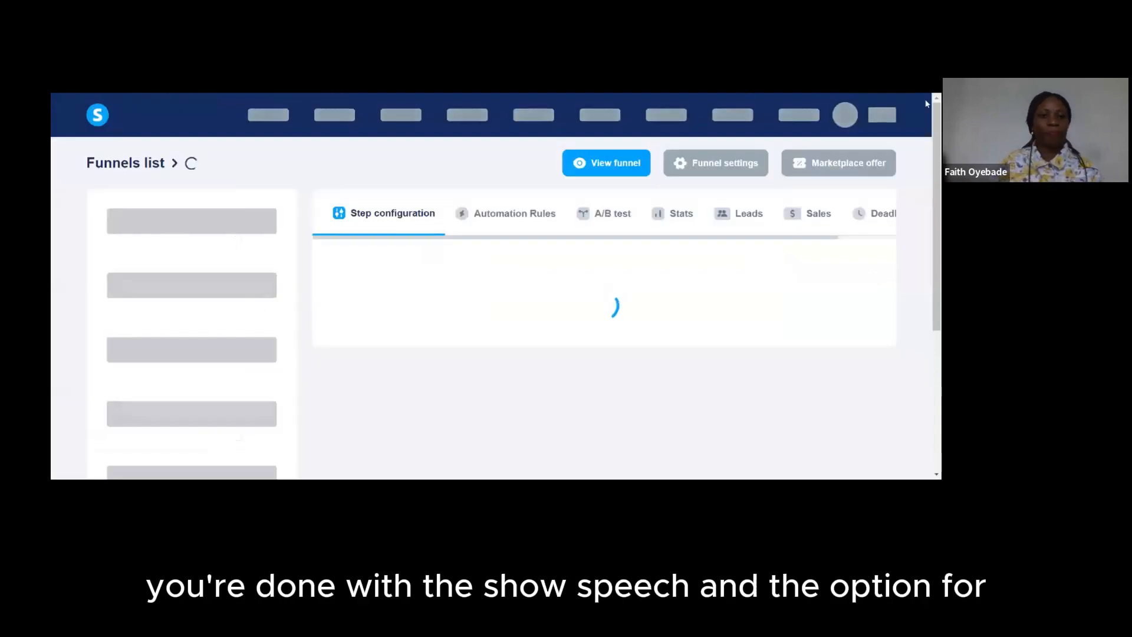
Apply the "Thank you for registering!" template to the Thank You / Download Page step and open that page for editing.
scroll(273, 283, down, 1)
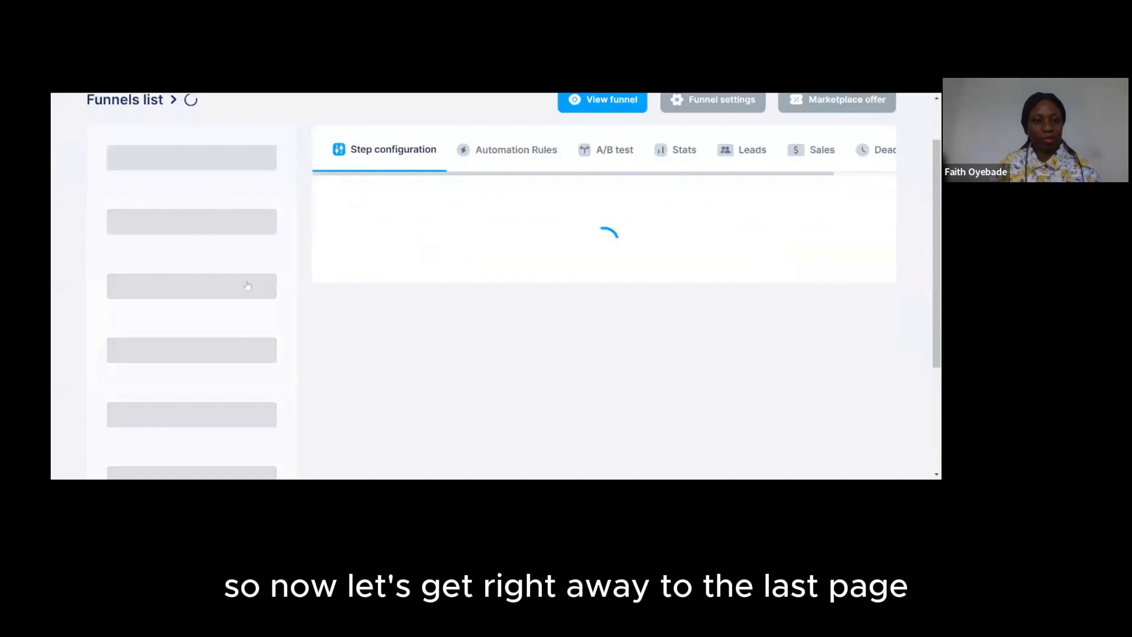
click(235, 301)
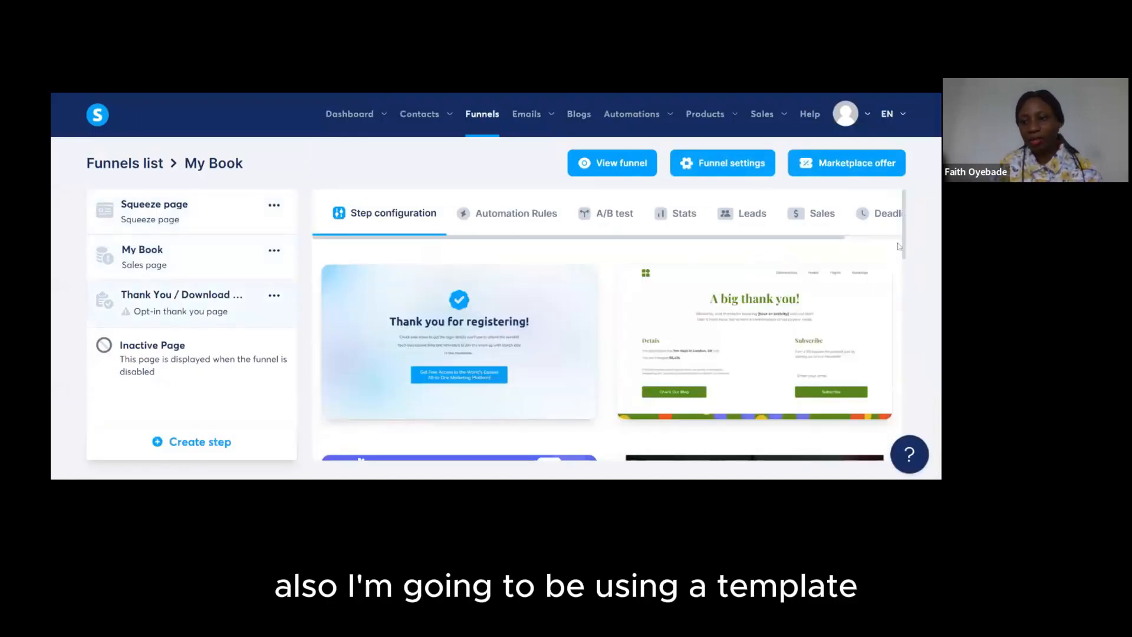
drag(904, 247, 889, 222)
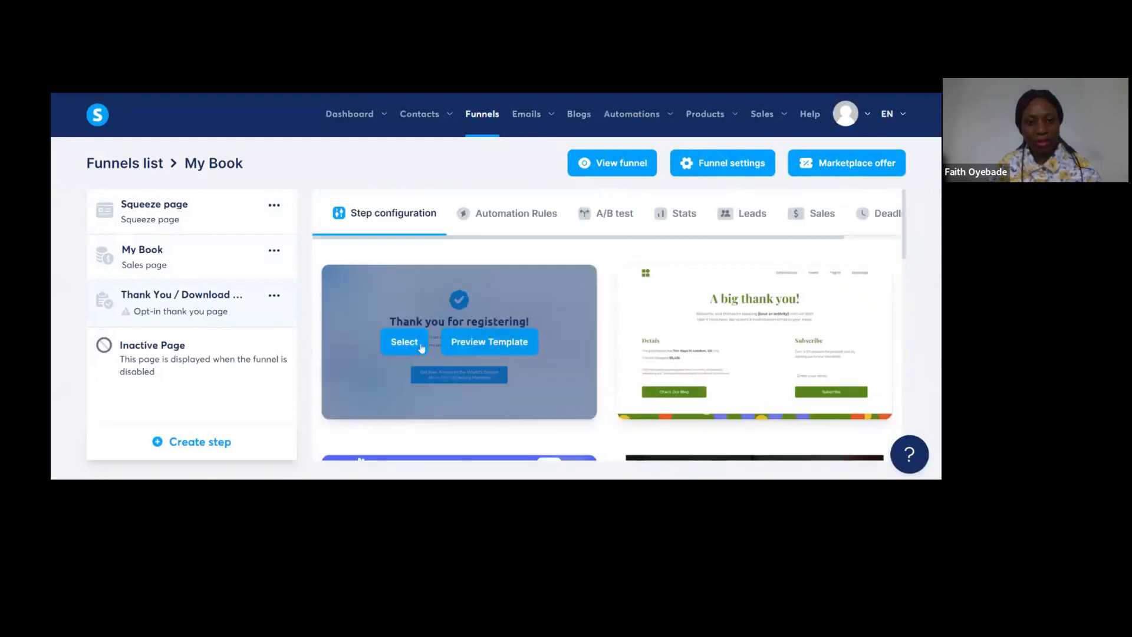
click(413, 344)
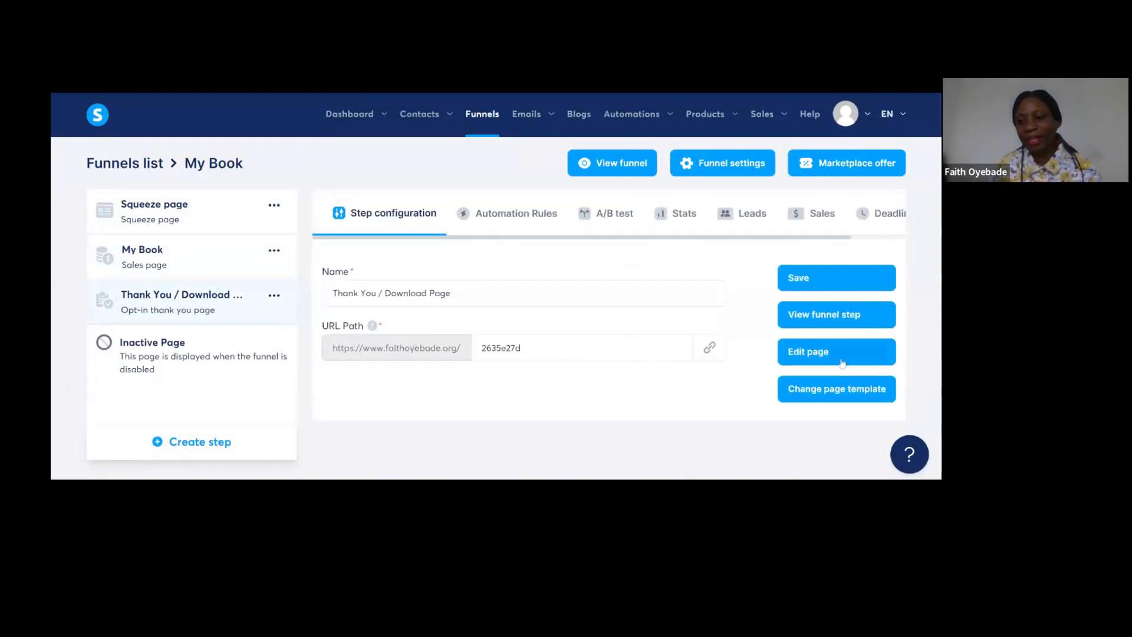
click(838, 354)
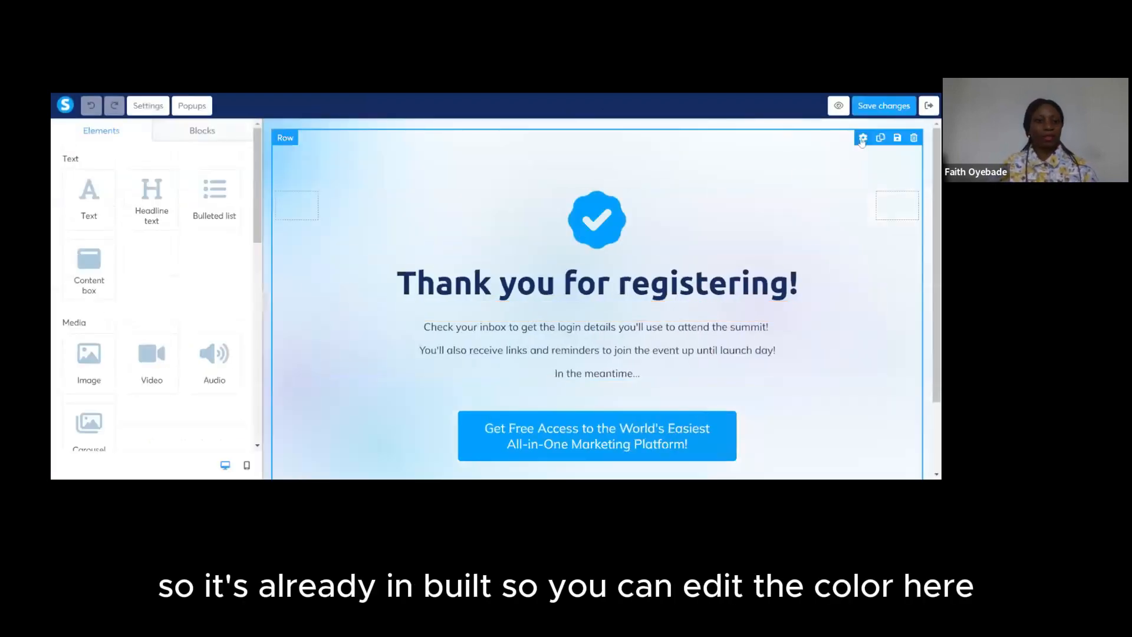
Change the background color of the row holding the thank-you content to a very pale pink.
click(863, 138)
click(72, 416)
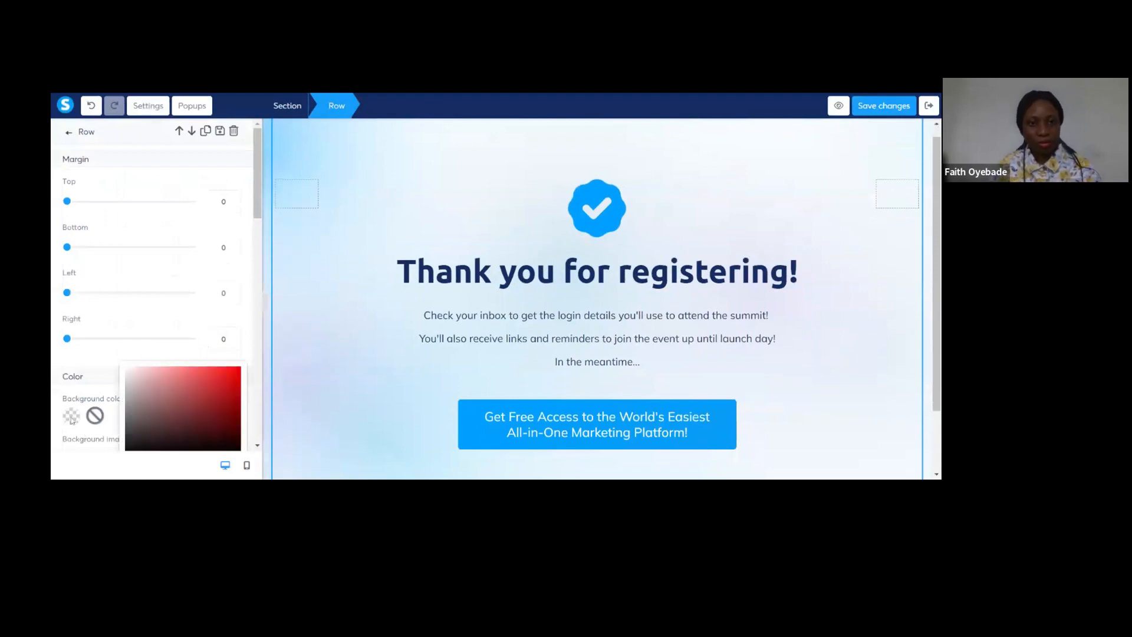
click(151, 409)
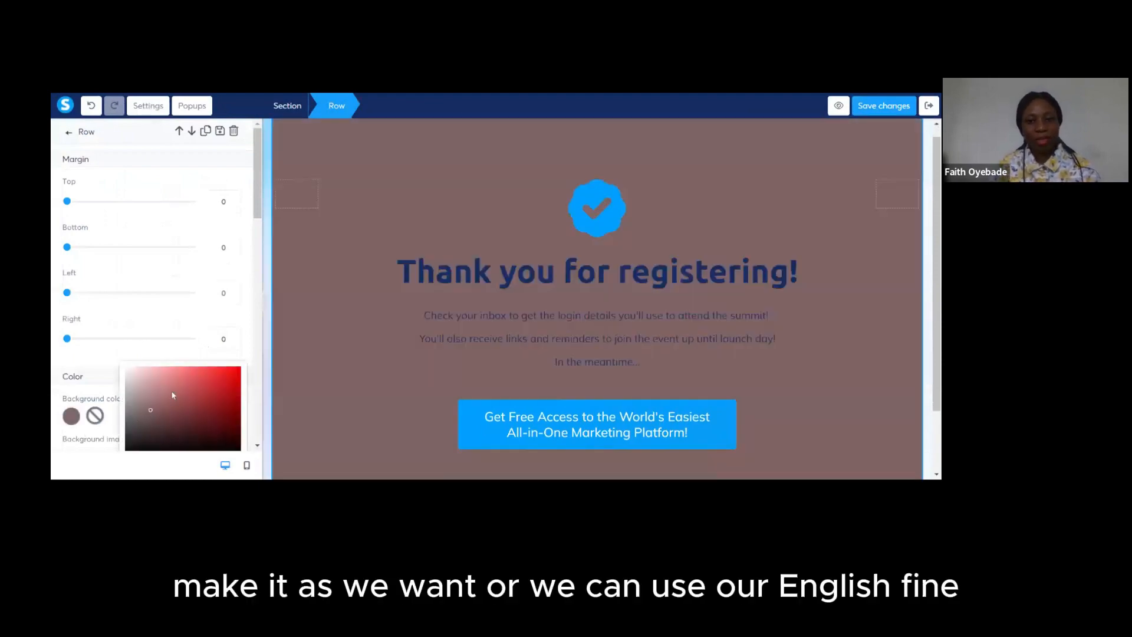
click(154, 380)
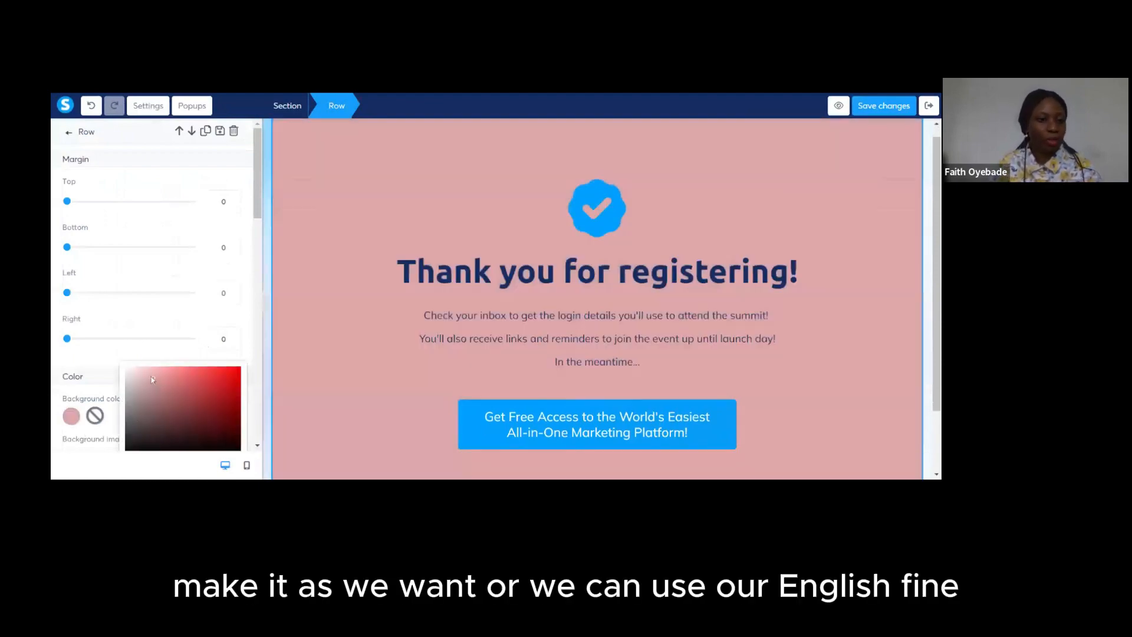
click(130, 369)
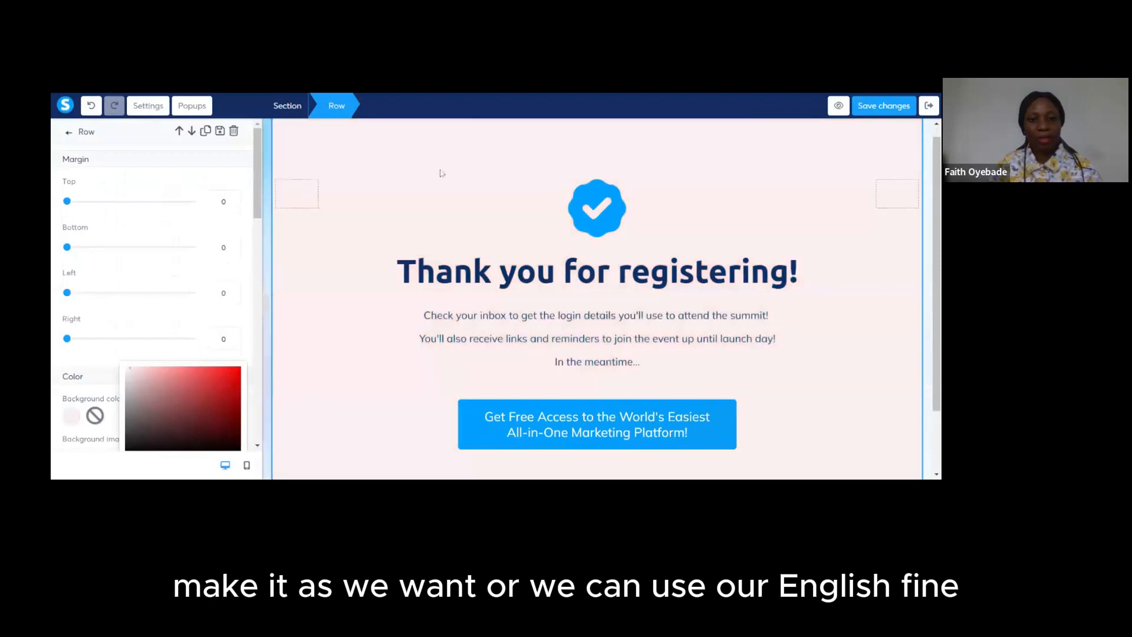
click(446, 160)
drag(259, 200, 259, 241)
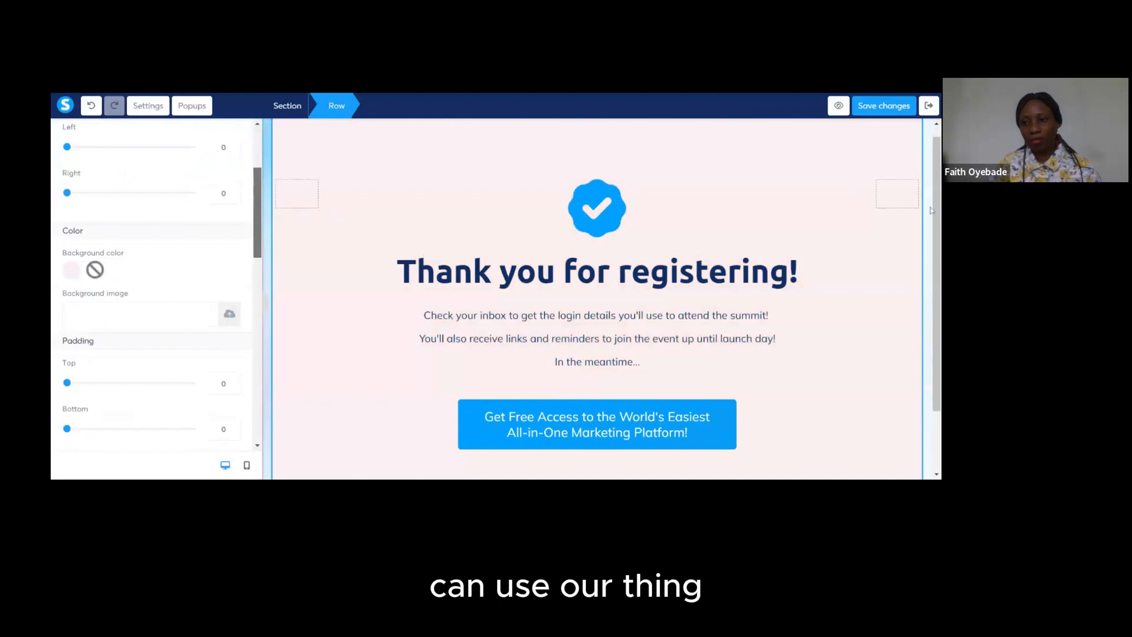
click(930, 209)
scroll(928, 145, up, 1)
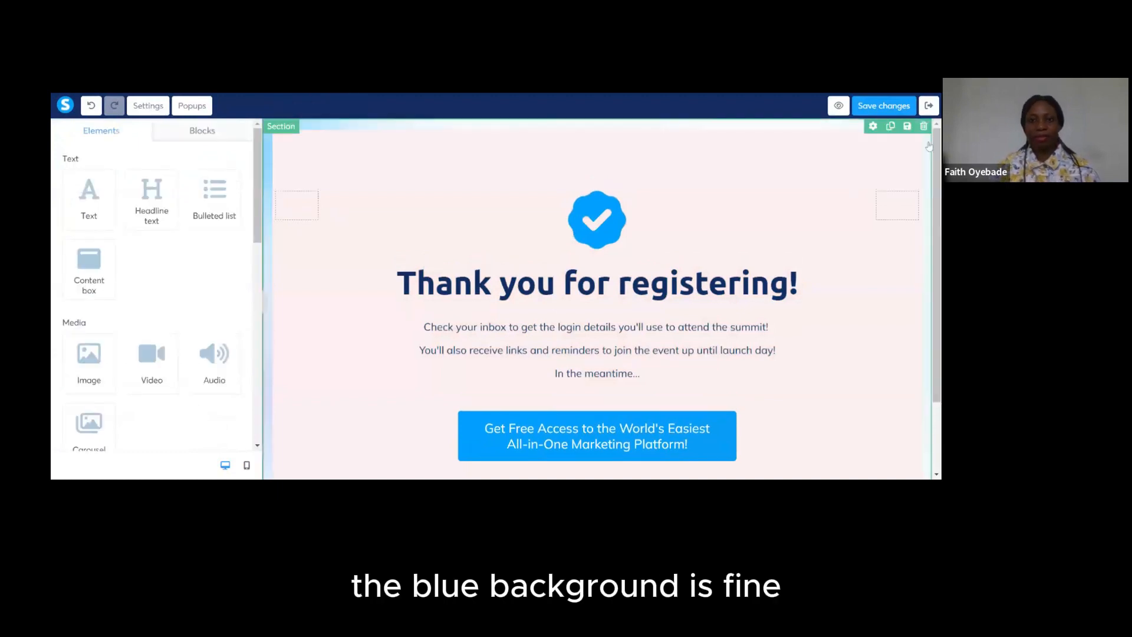
Replace the checkmark image above the thank-you headline with the uploaded image bookcover.jpg.
click(616, 230)
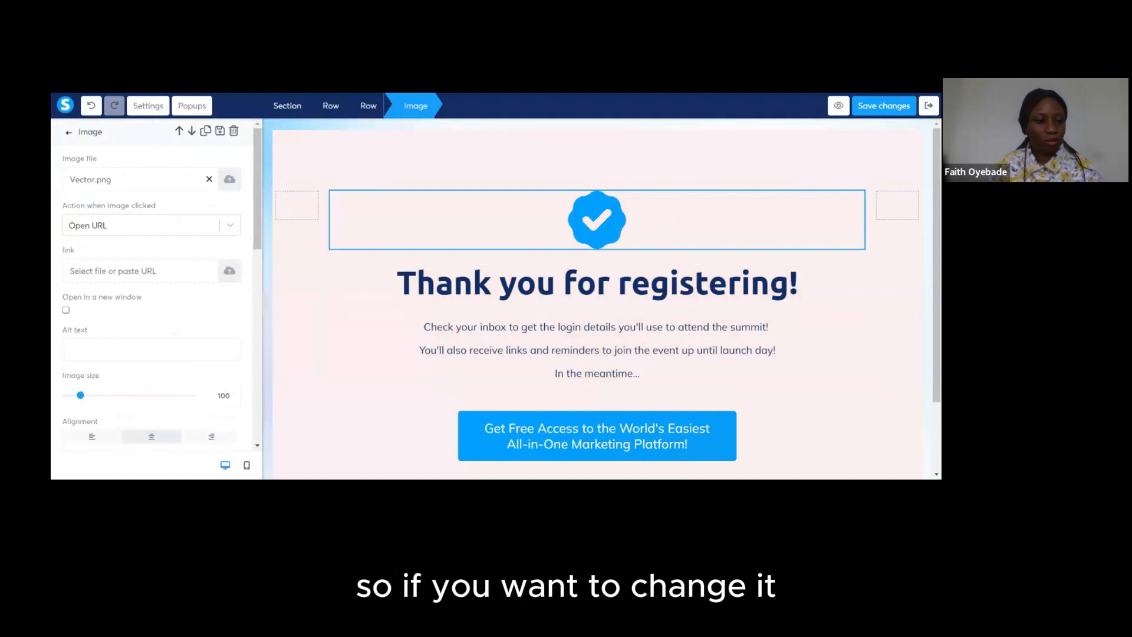
click(602, 231)
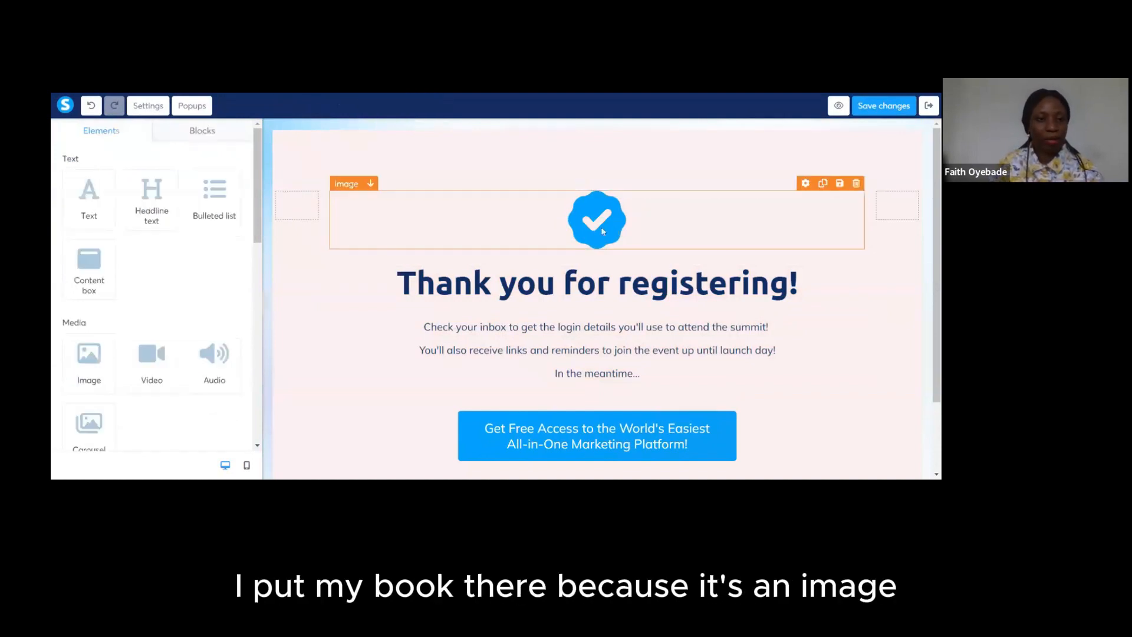
click(602, 231)
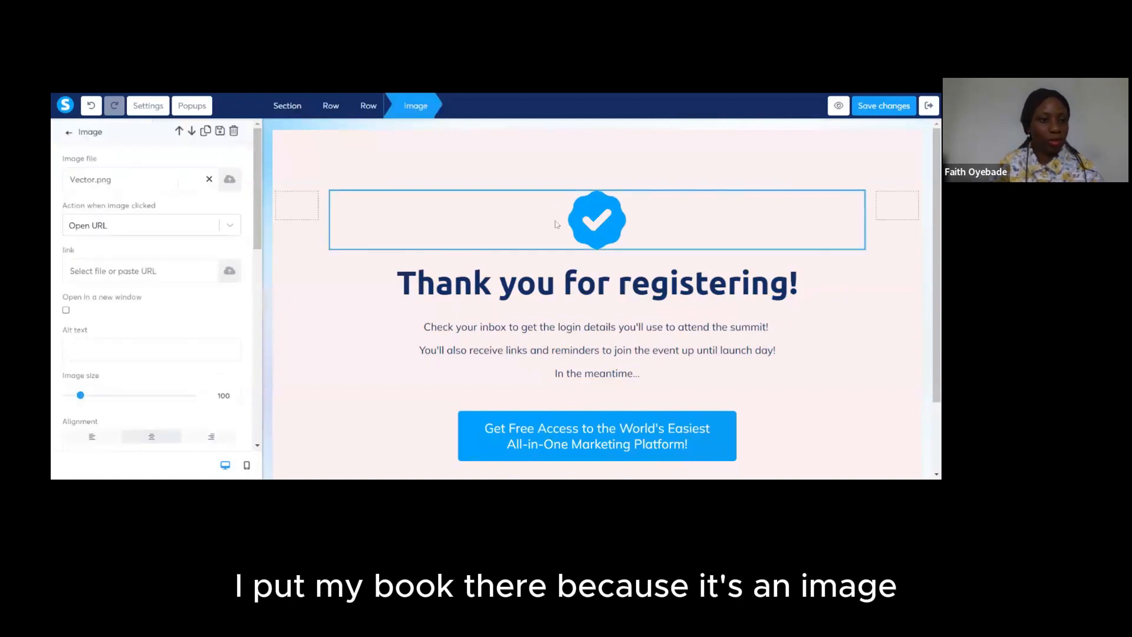
click(210, 179)
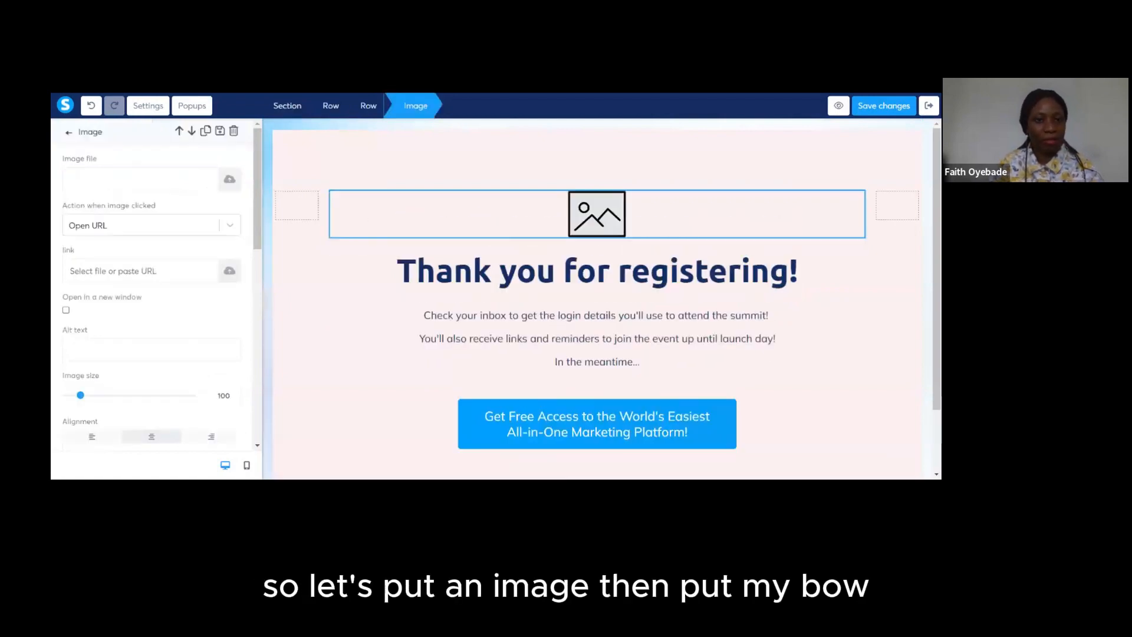
click(228, 182)
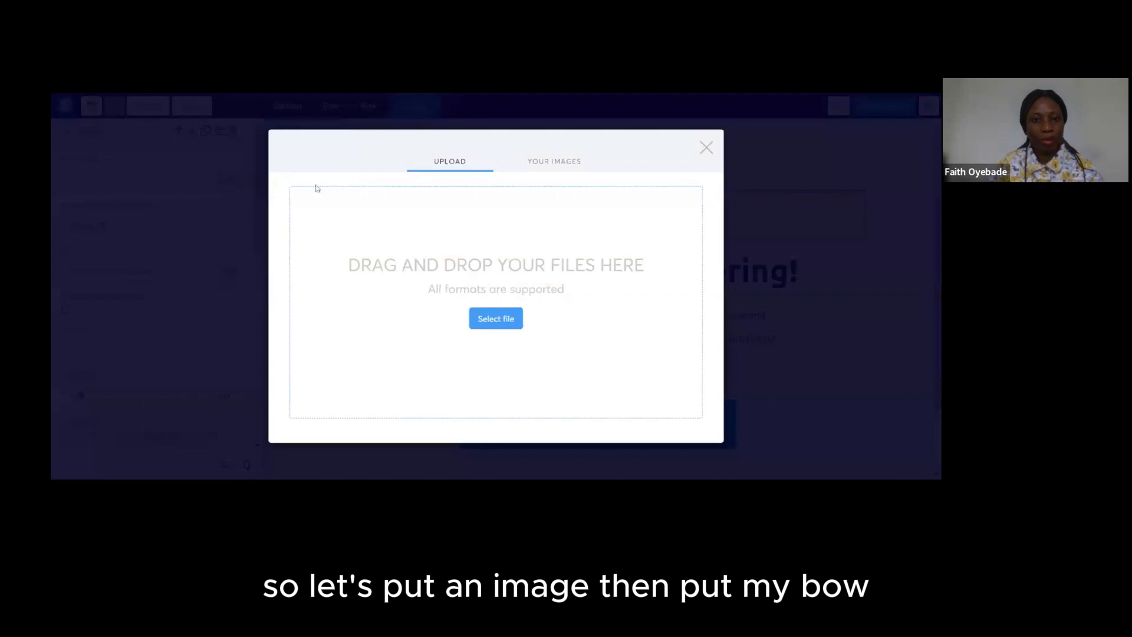
click(554, 161)
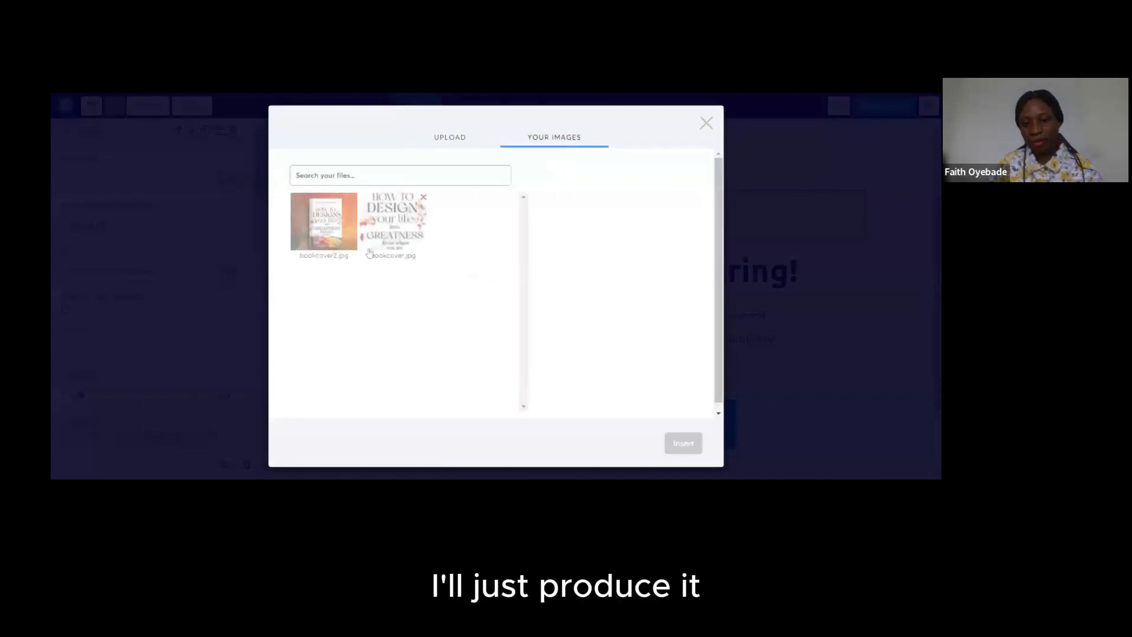
click(391, 228)
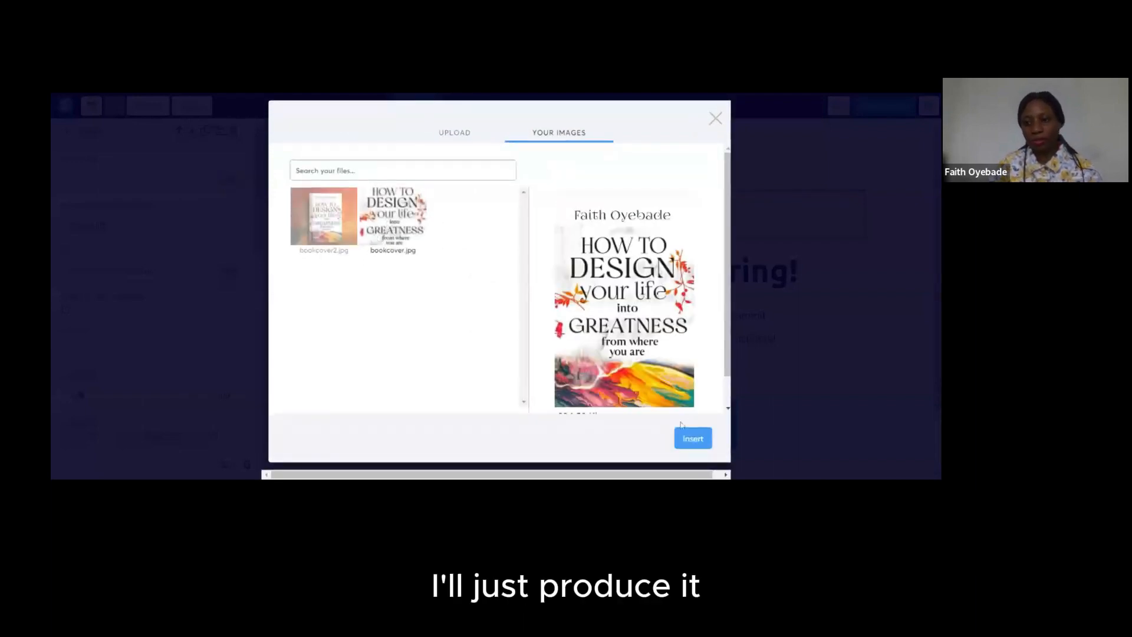
click(691, 438)
Reduce the book cover's image size to 72.
drag(191, 394, 119, 394)
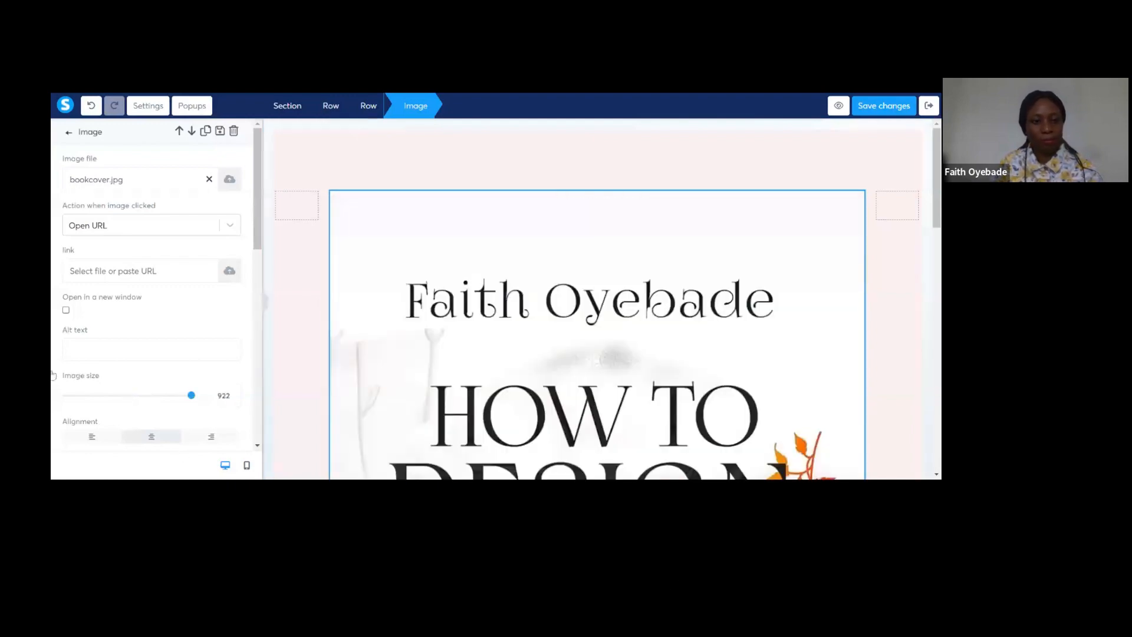
click(67, 395)
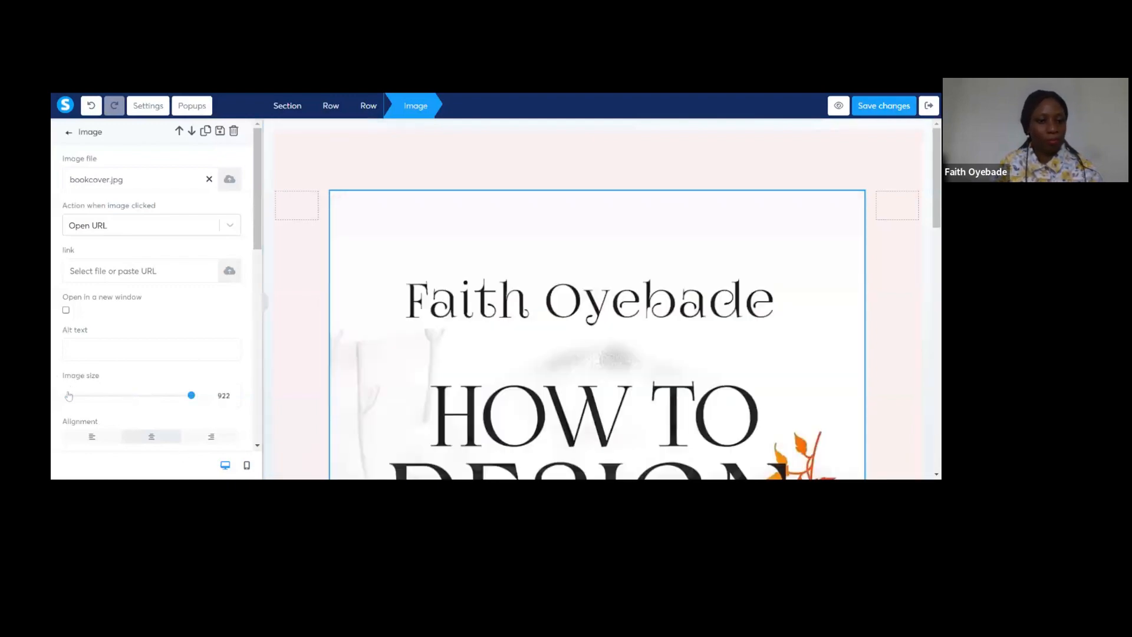
click(69, 395)
drag(69, 396, 77, 397)
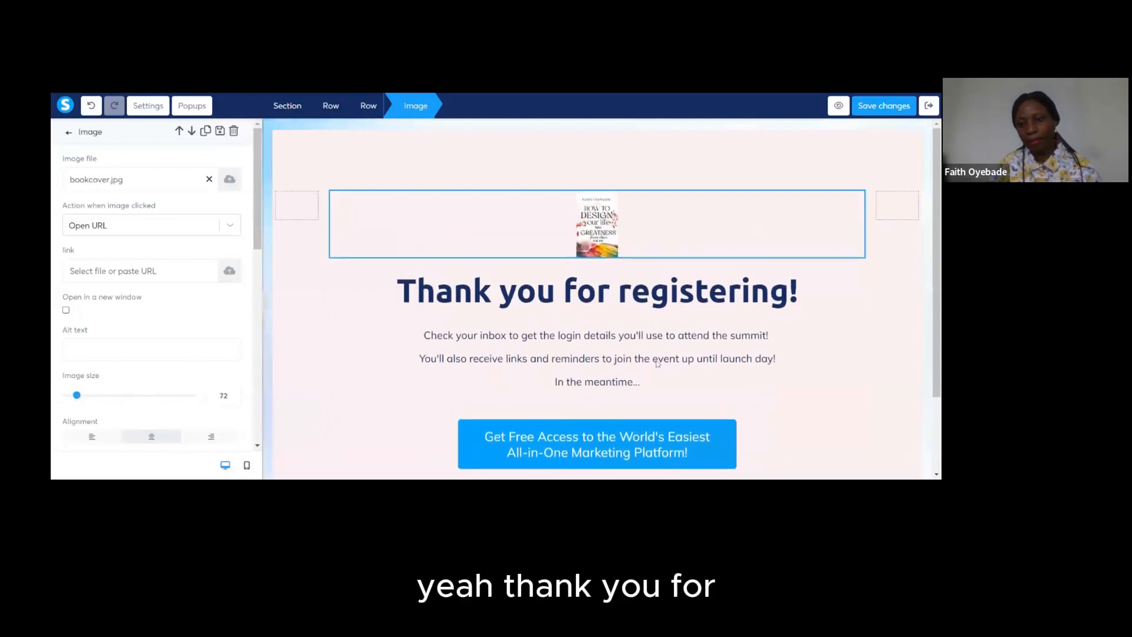
click(918, 310)
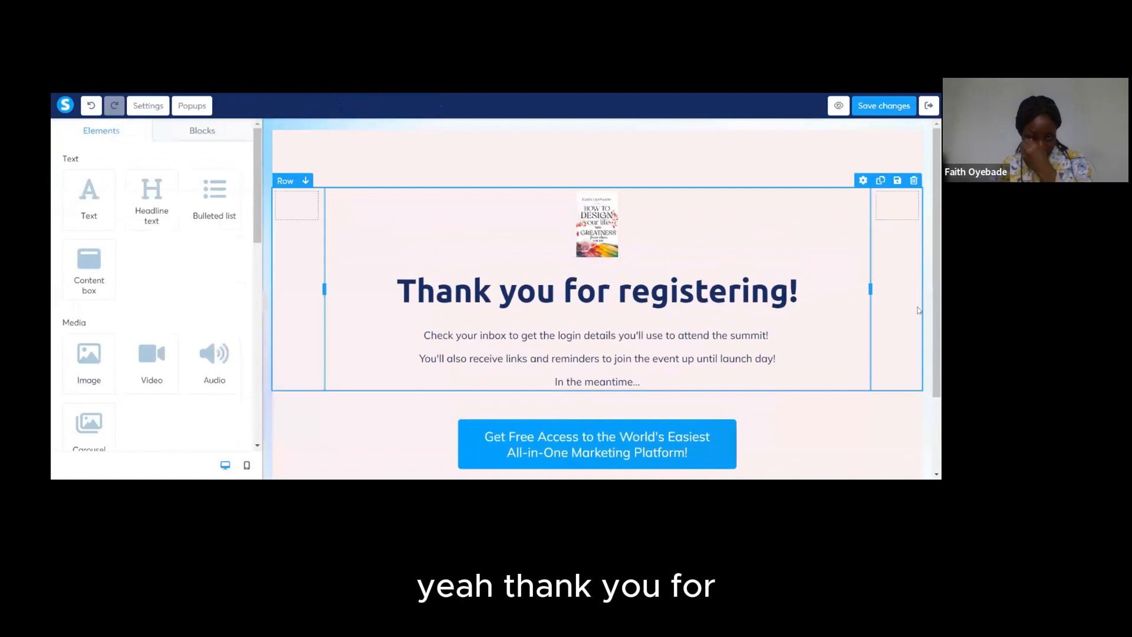
Change the thank-you headline to read "Thank you for purchasing your Book!".
double_click(758, 295)
text(purc)
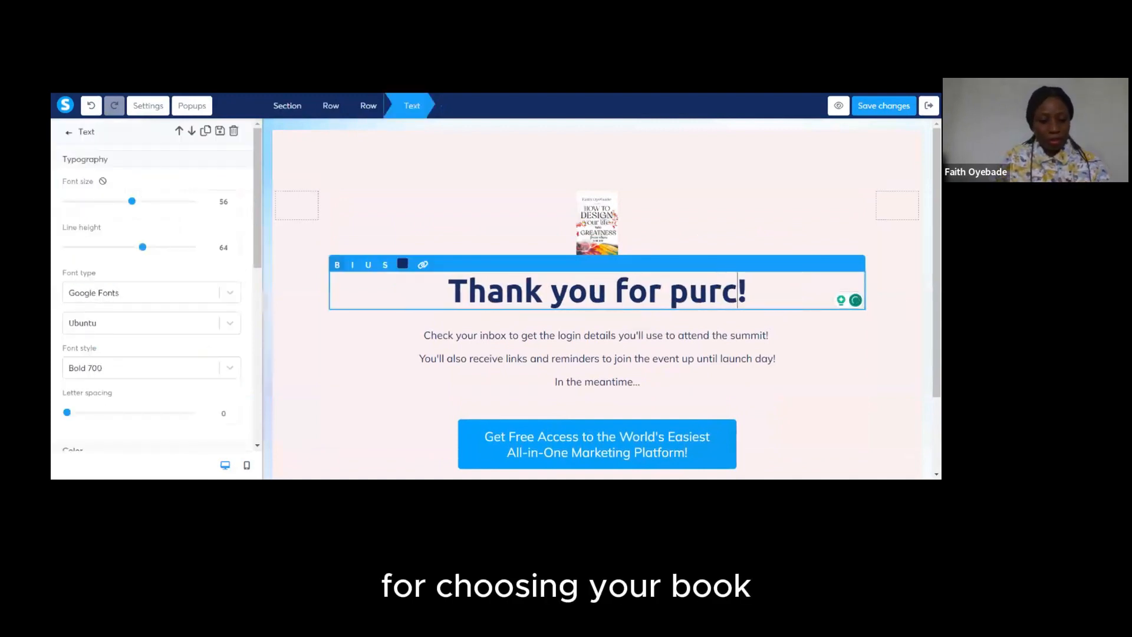
text(hasing your)
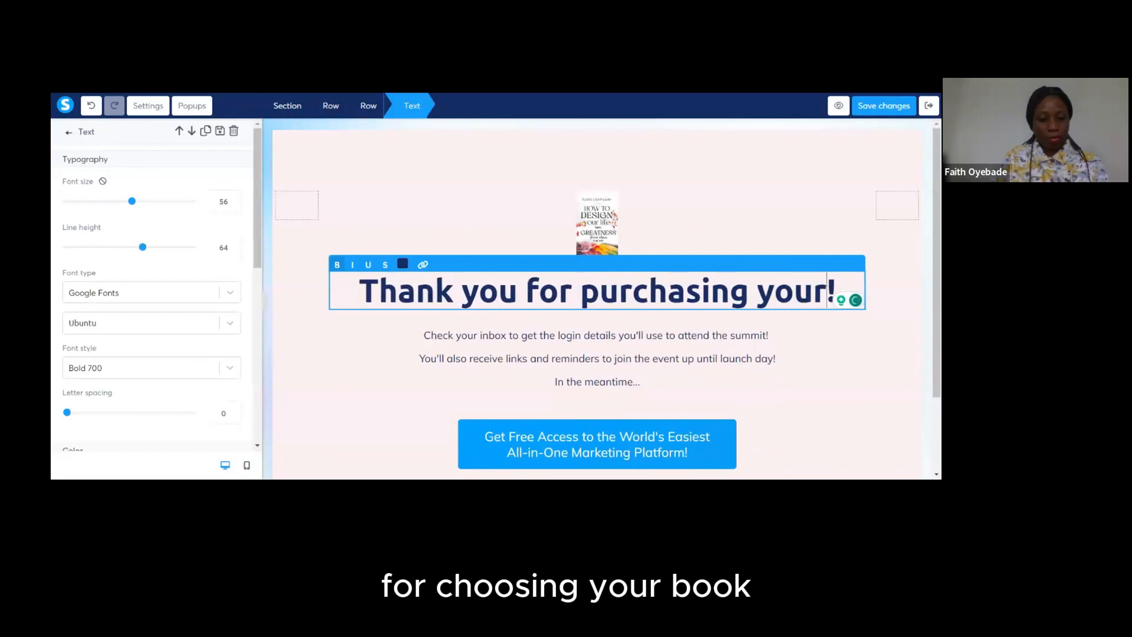
text( Book)
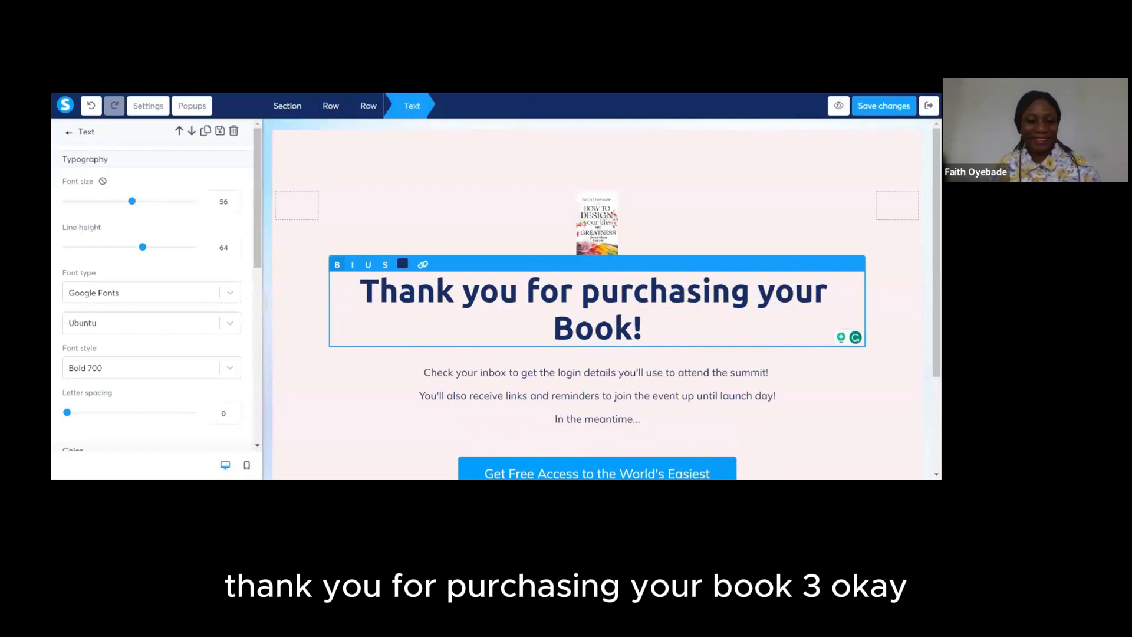
Reword the first line under the headline as "Check your inbox to get the link to download your E-copy.".
click(511, 372)
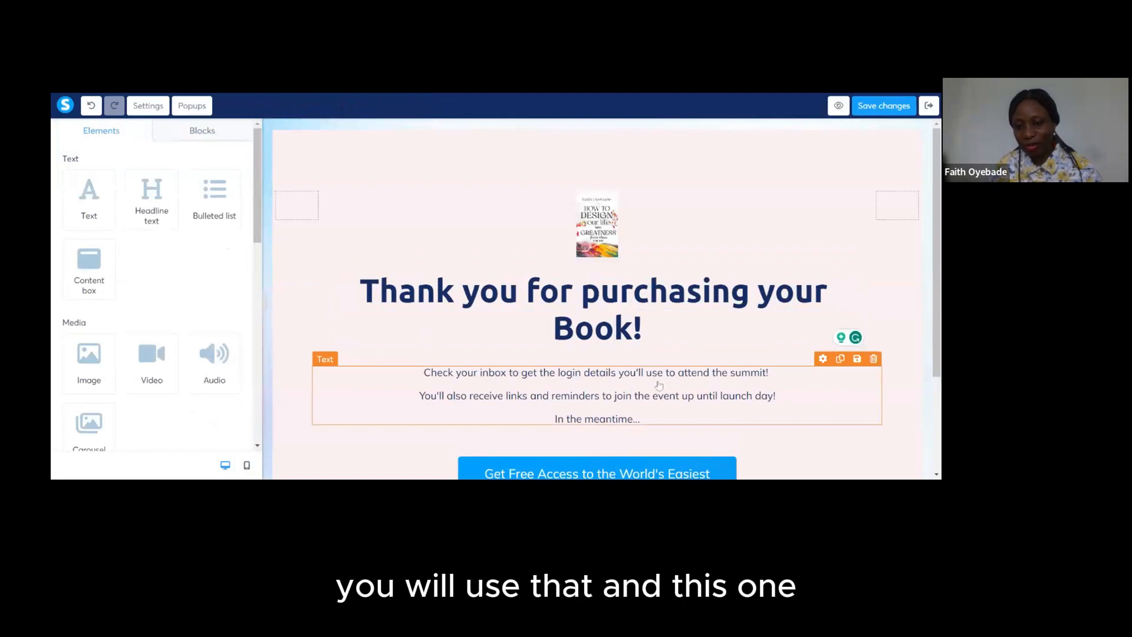
click(772, 372)
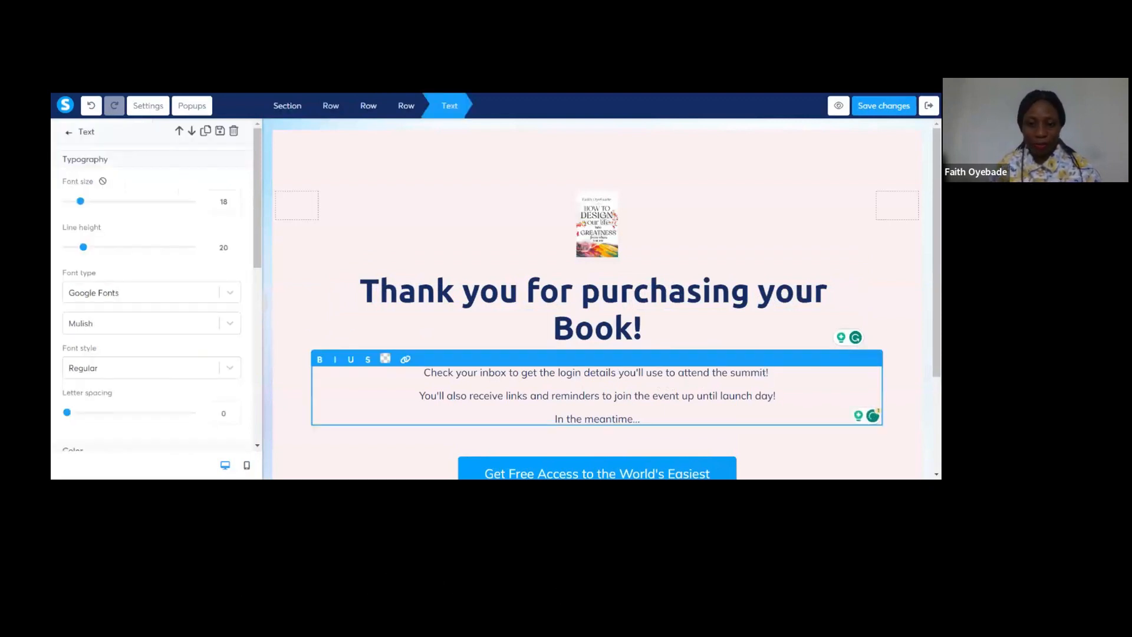
drag(771, 372, 558, 372)
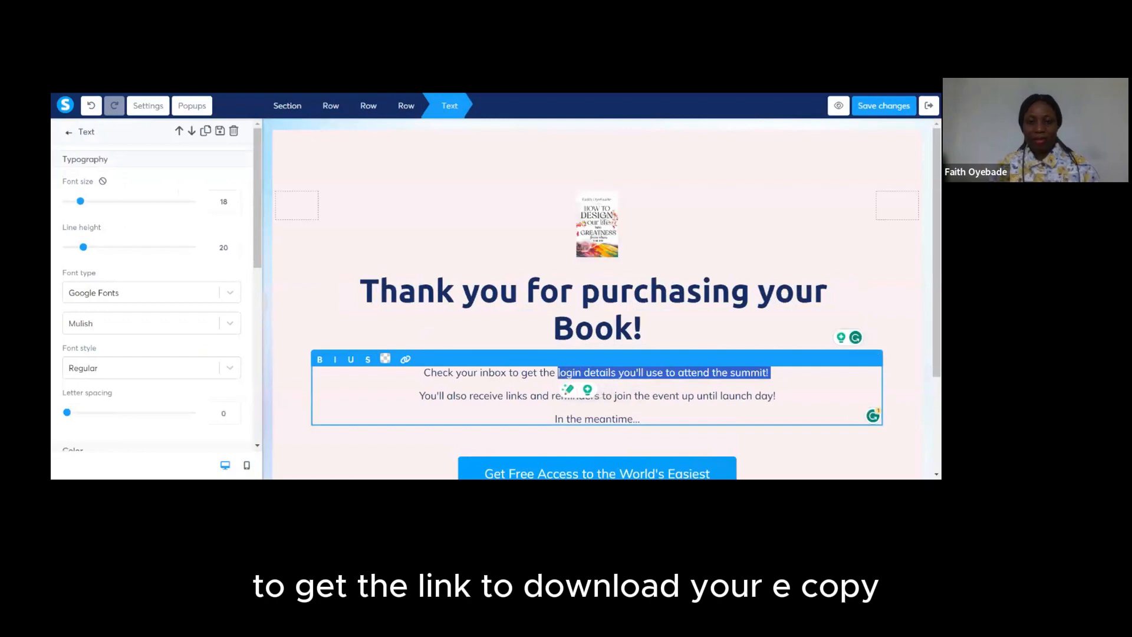
text(link to d)
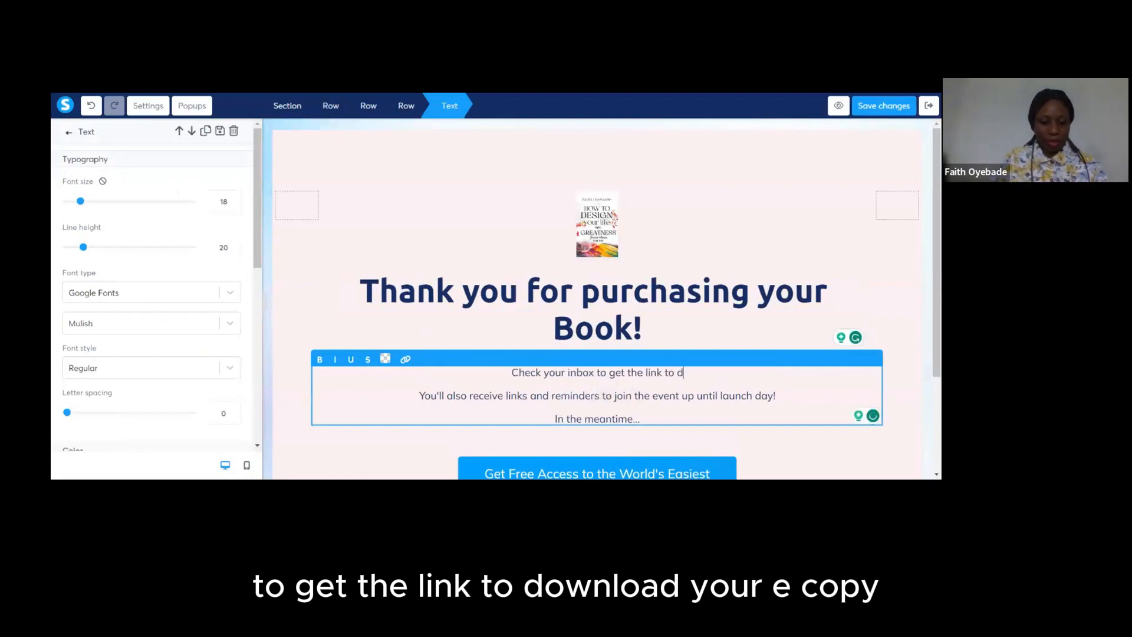
text(ownload you)
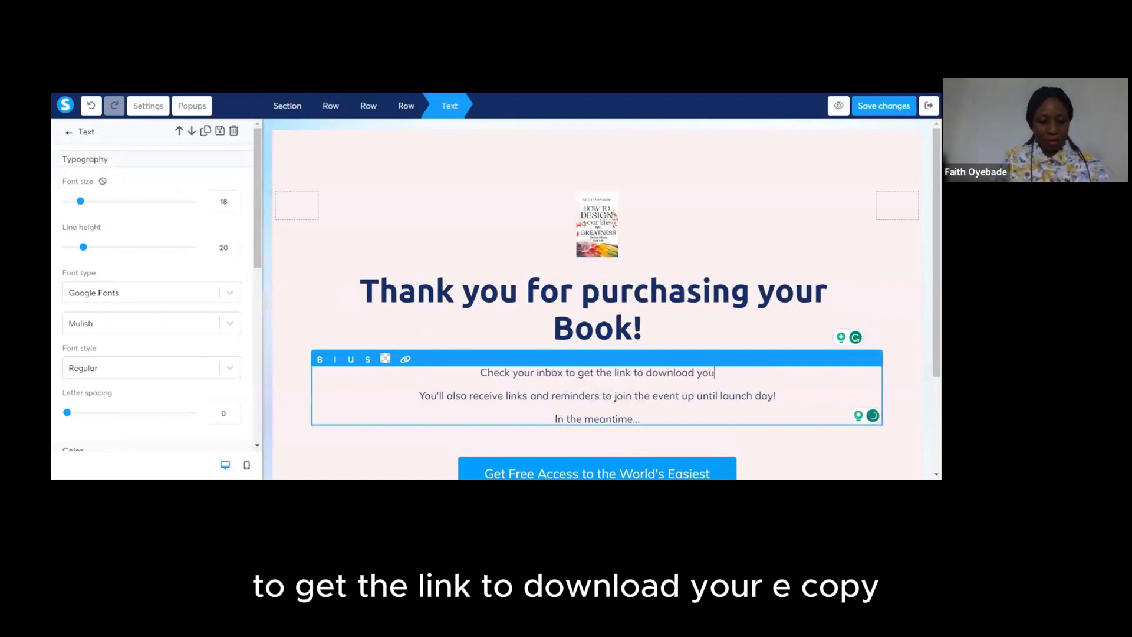
text(r W-cop)
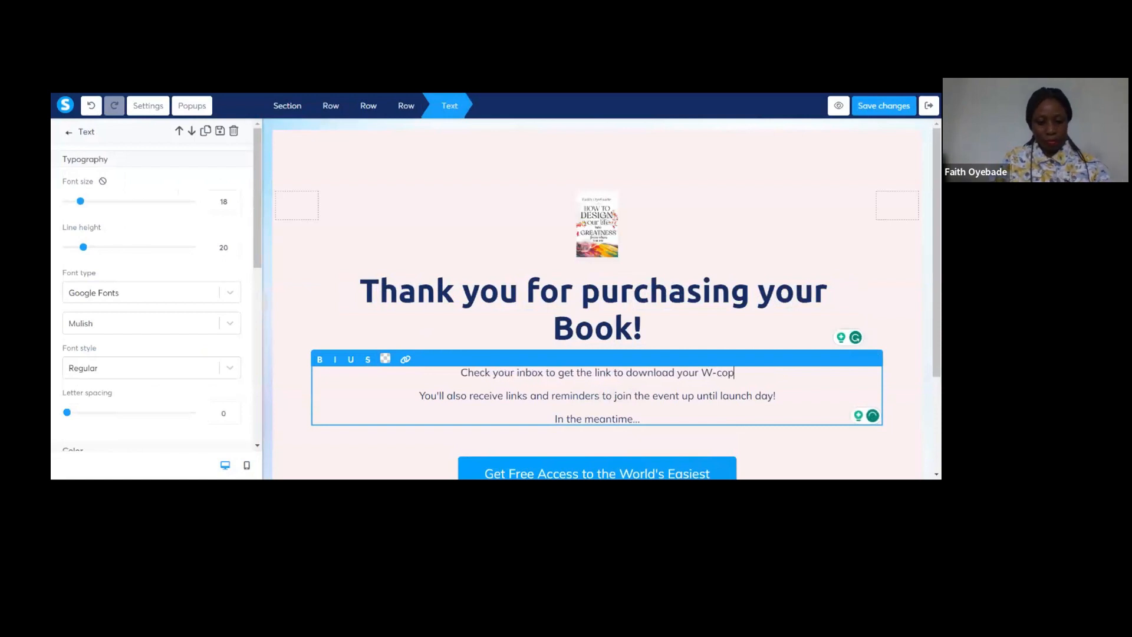
text(y.)
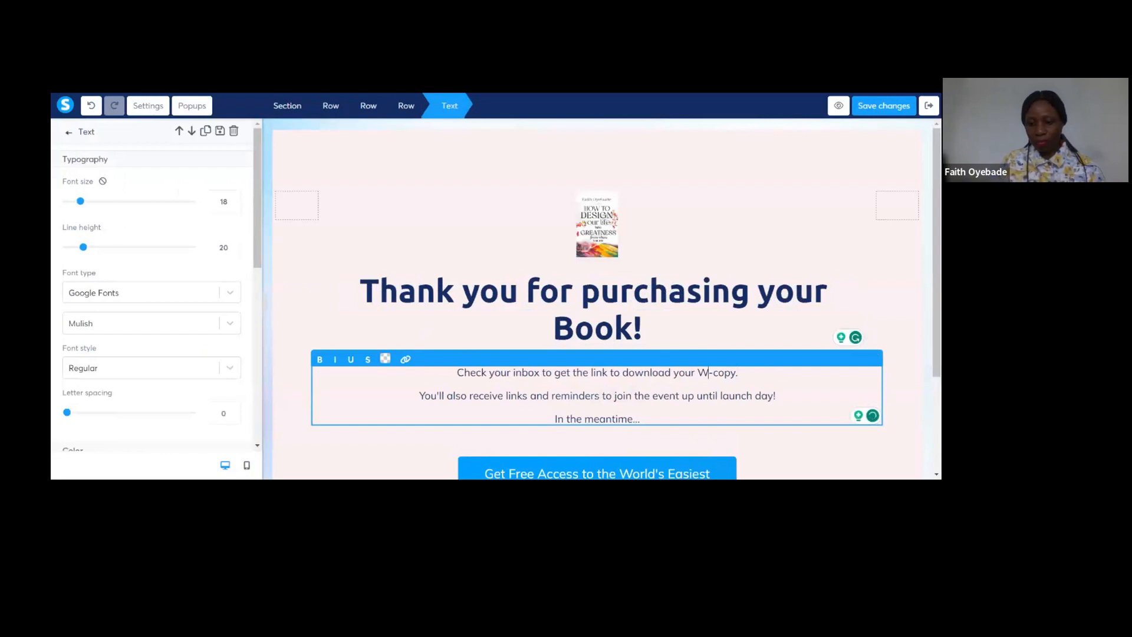
key(BackSpace)
text(E)
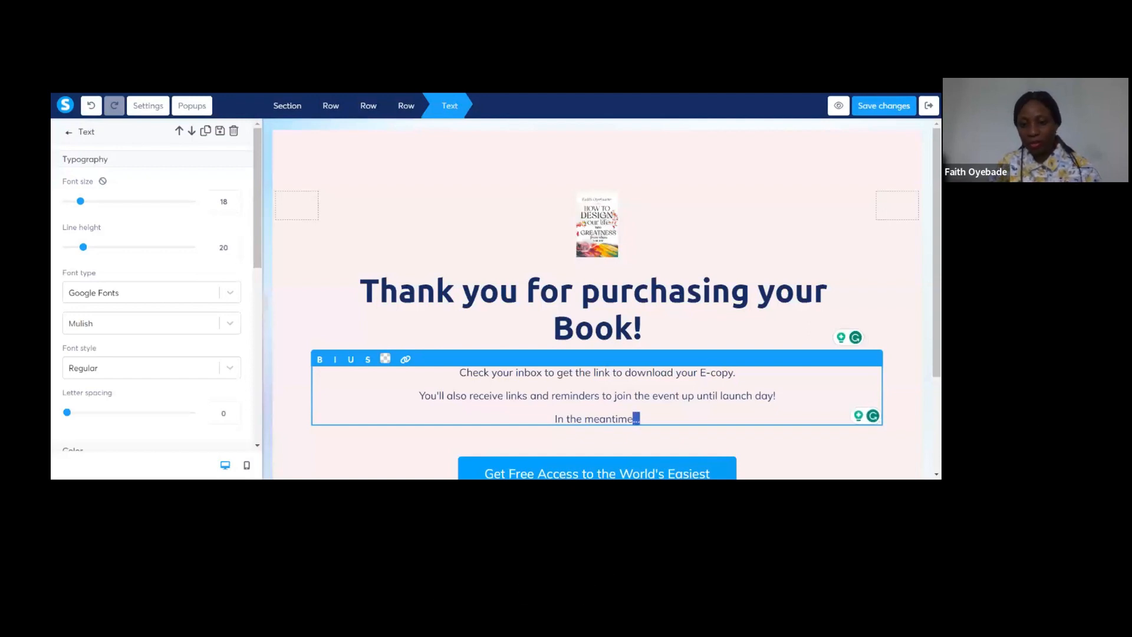
Delete the sentence about event links and reminders from the text below the headline, and close up its empty line.
drag(639, 418, 598, 405)
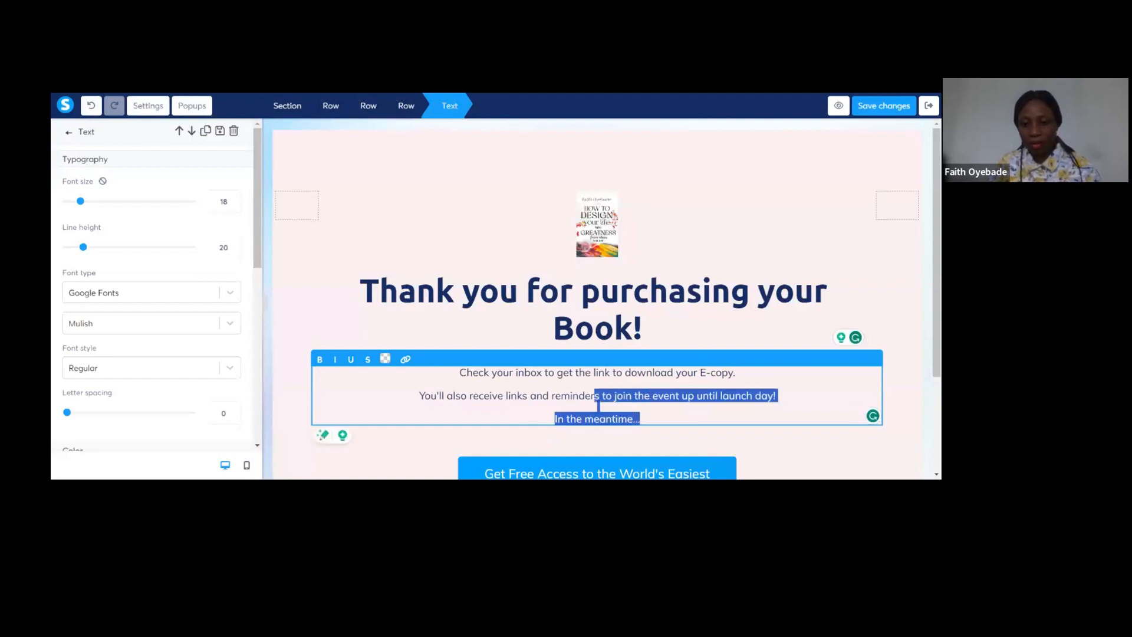
click(598, 405)
drag(775, 395, 419, 395)
key(BackSpace)
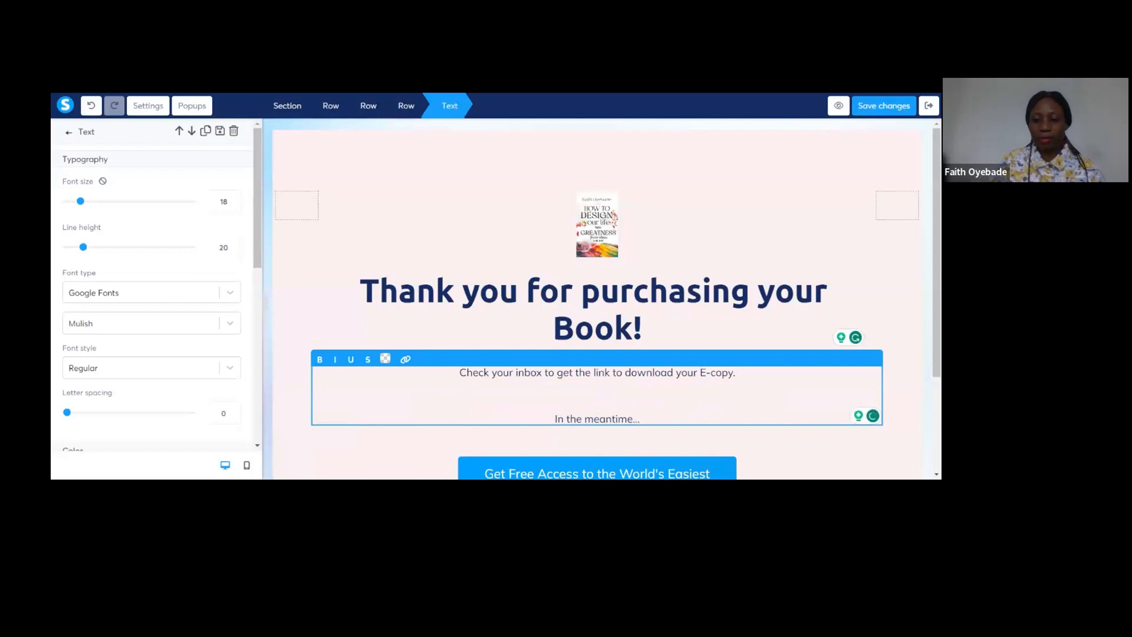
key(BackSpace)
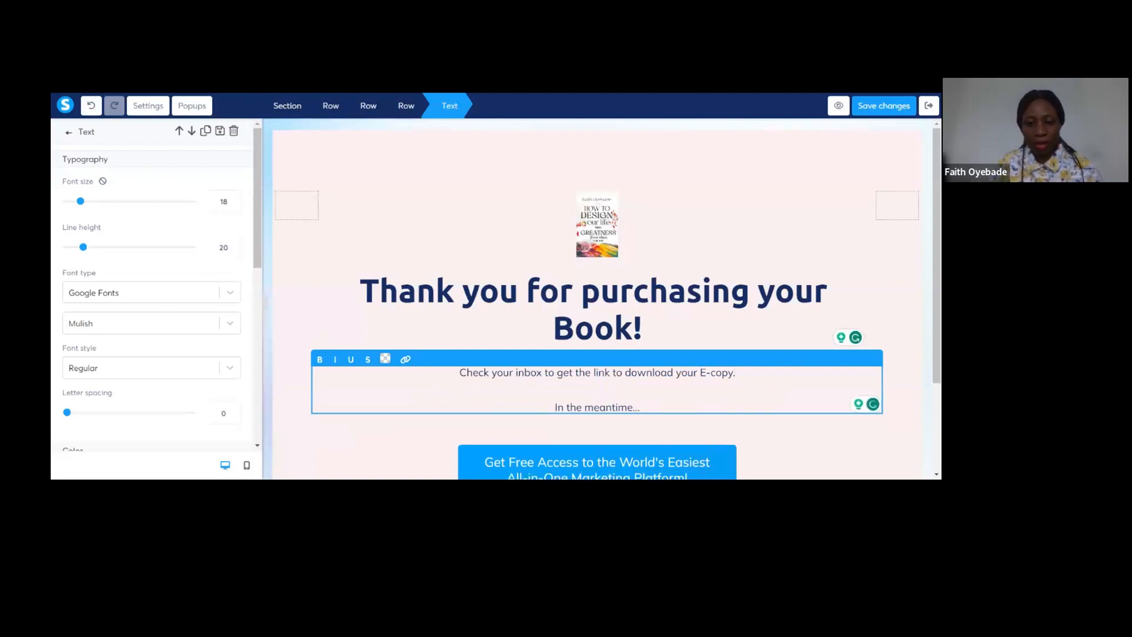
Make the "Check your inbox" line bold and color it dark green (417505).
drag(736, 373, 459, 372)
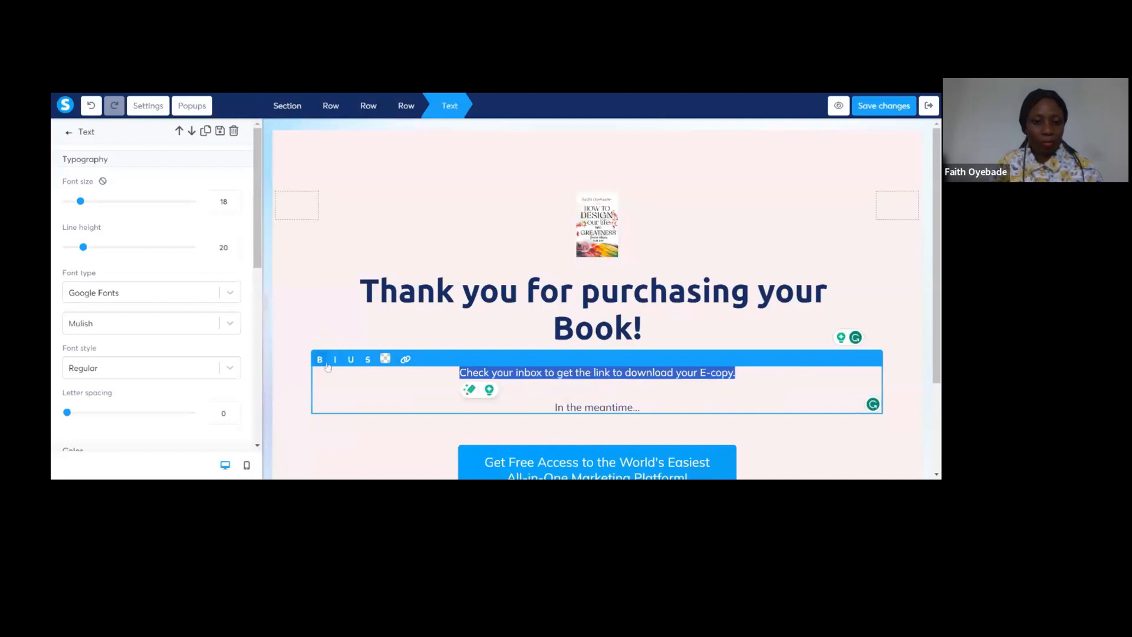
click(384, 359)
click(466, 294)
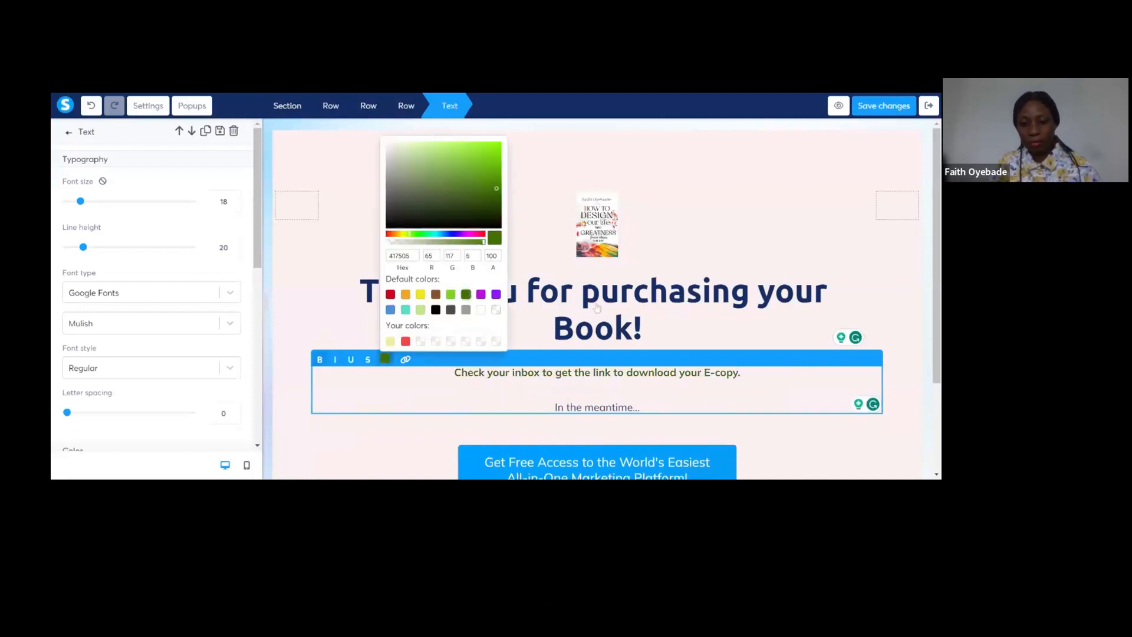
click(641, 407)
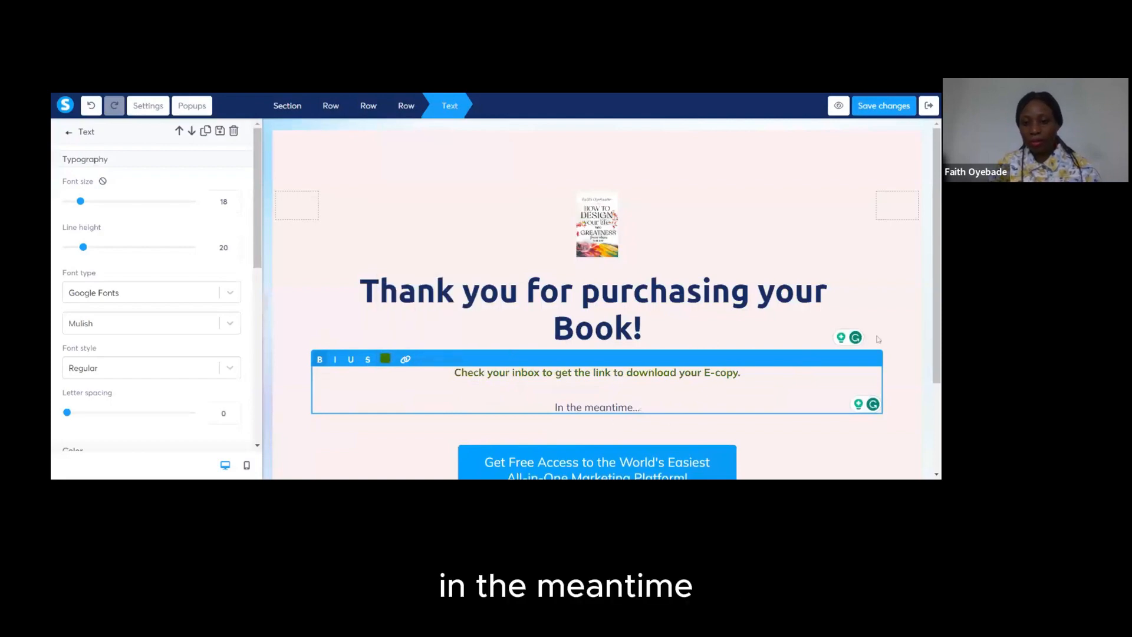
click(938, 306)
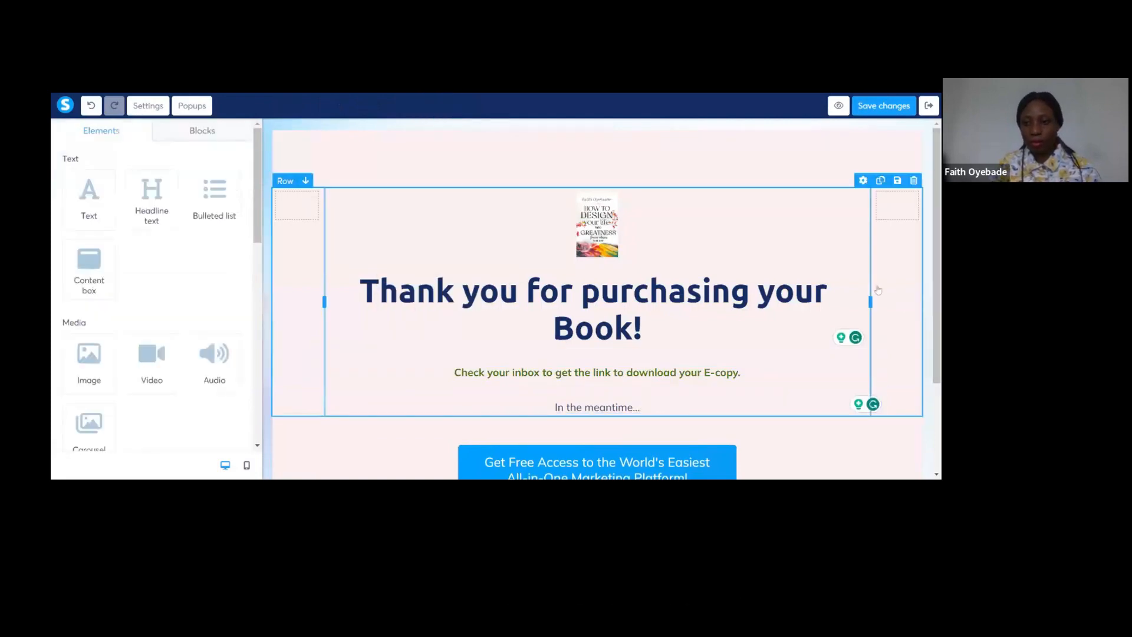
Replace "In the meantime..." with "You can also download with the Box below.".
click(838, 447)
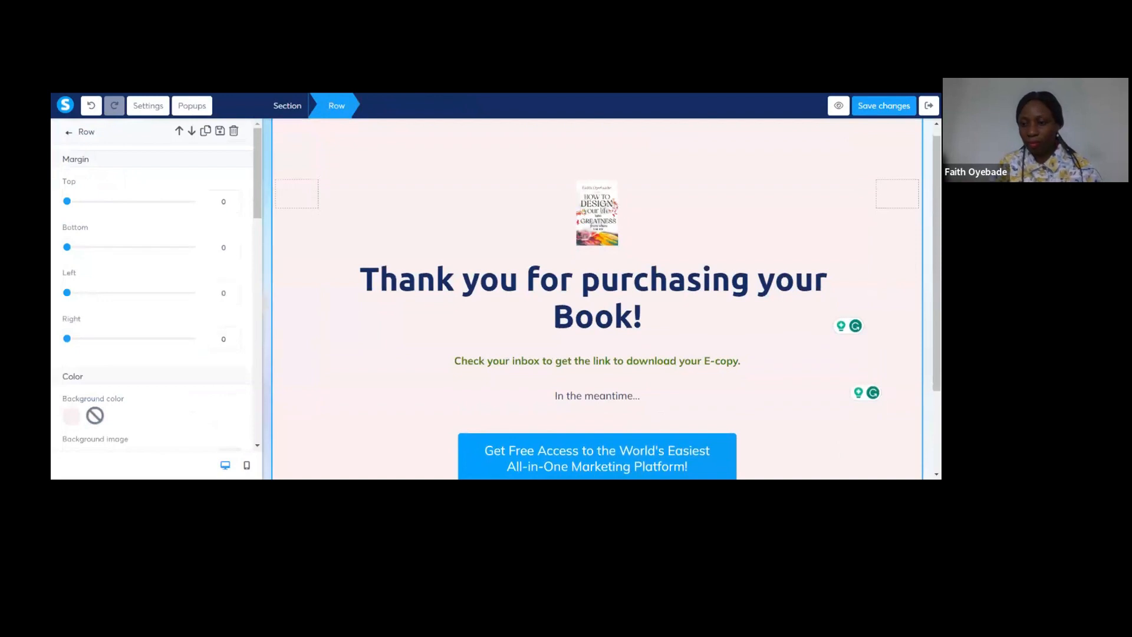
drag(938, 372, 938, 418)
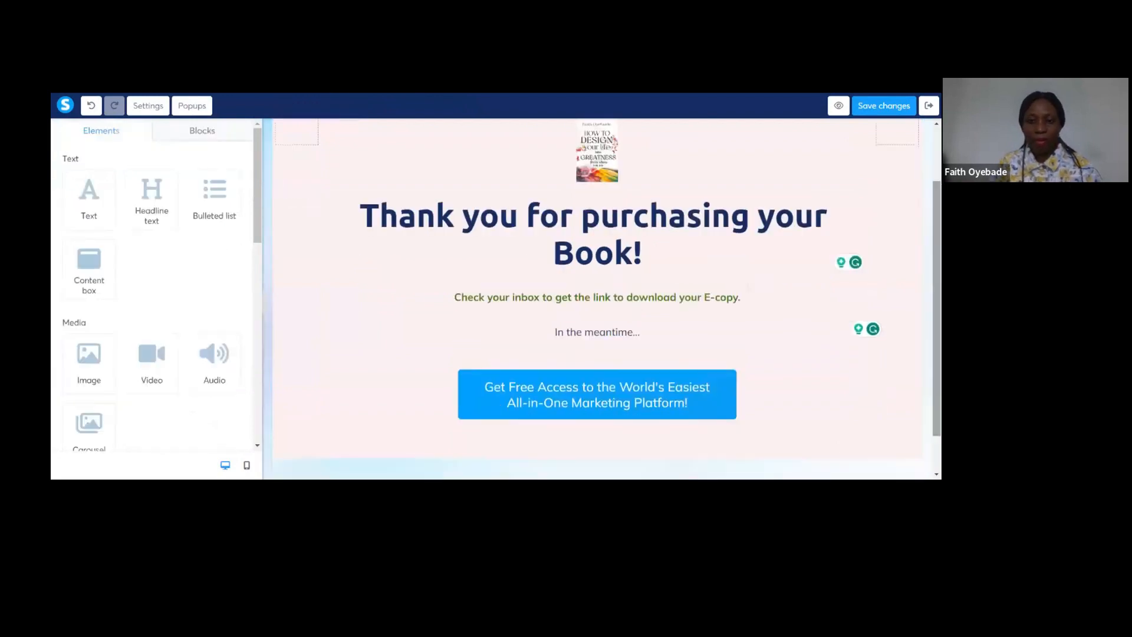
triple_click(513, 297)
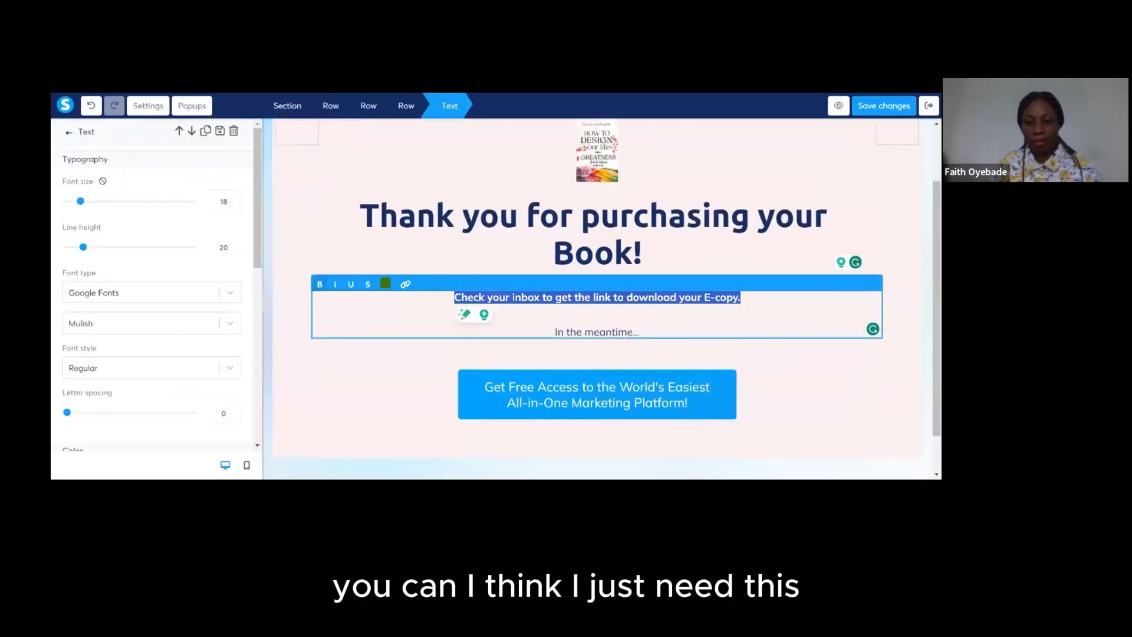
drag(641, 334, 554, 342)
text(Y)
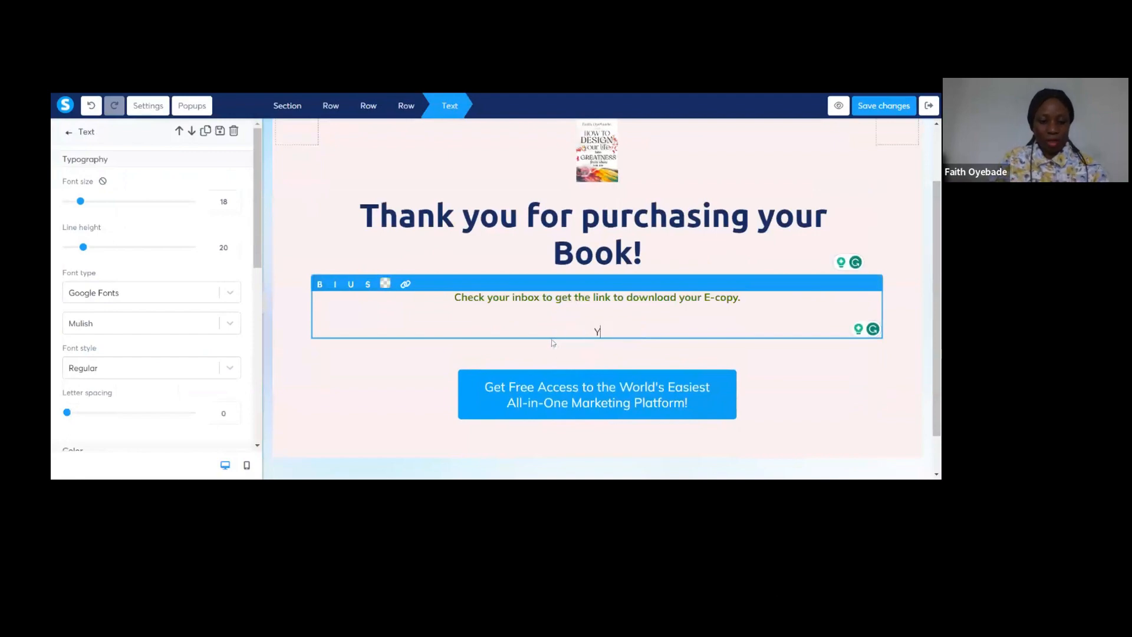
text(ou can also )
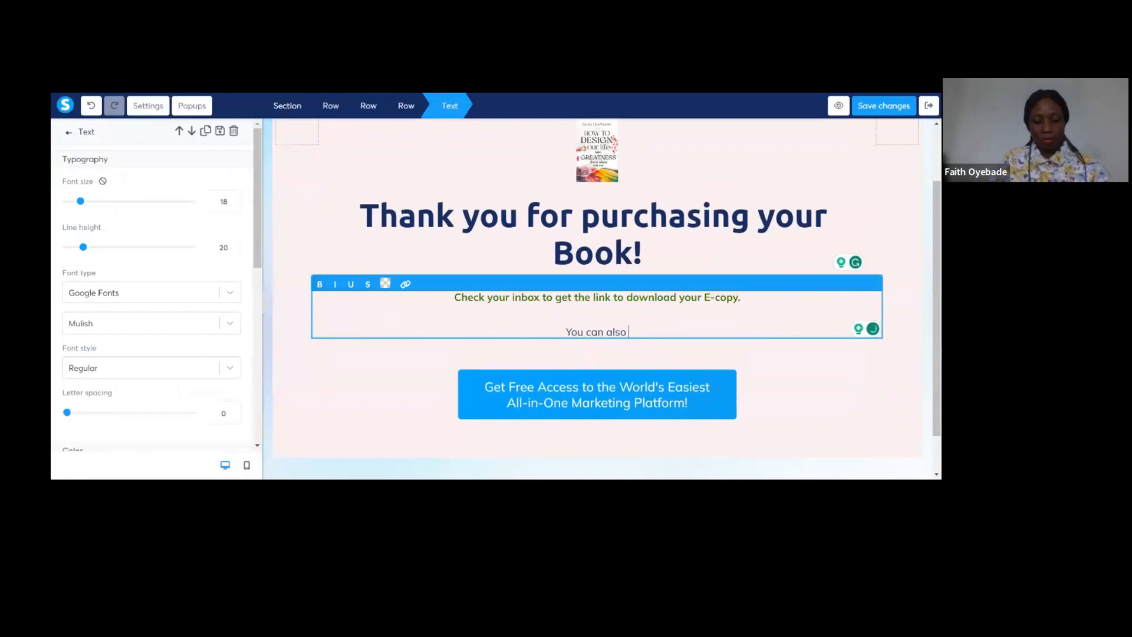
text(download)
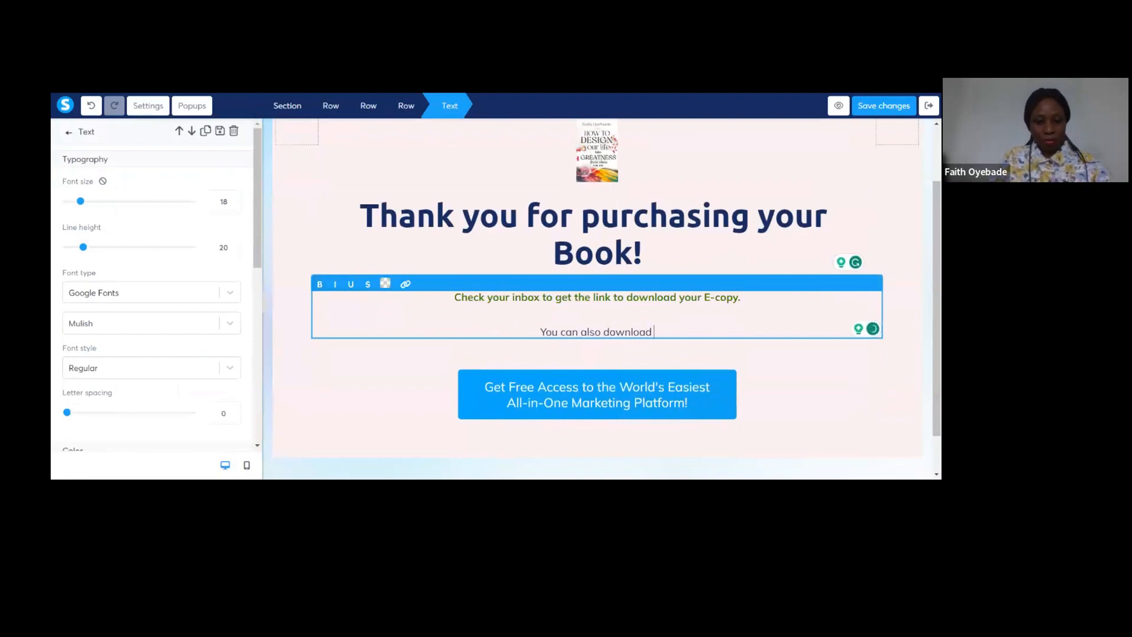
text( with the )
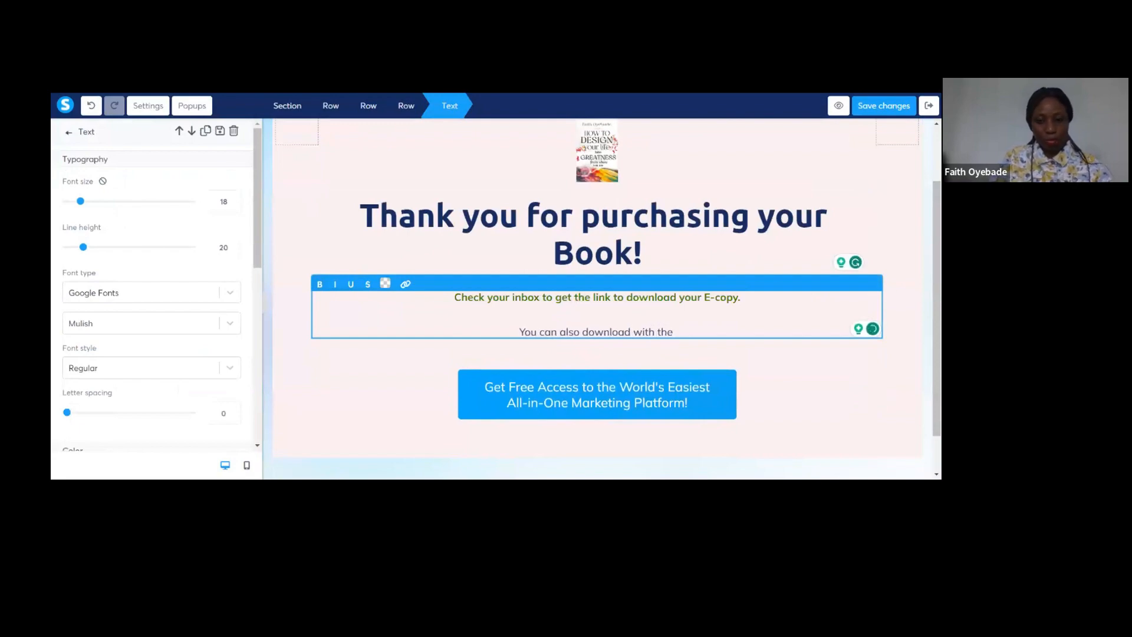
text(V)
key(BackSpace)
text(Box below)
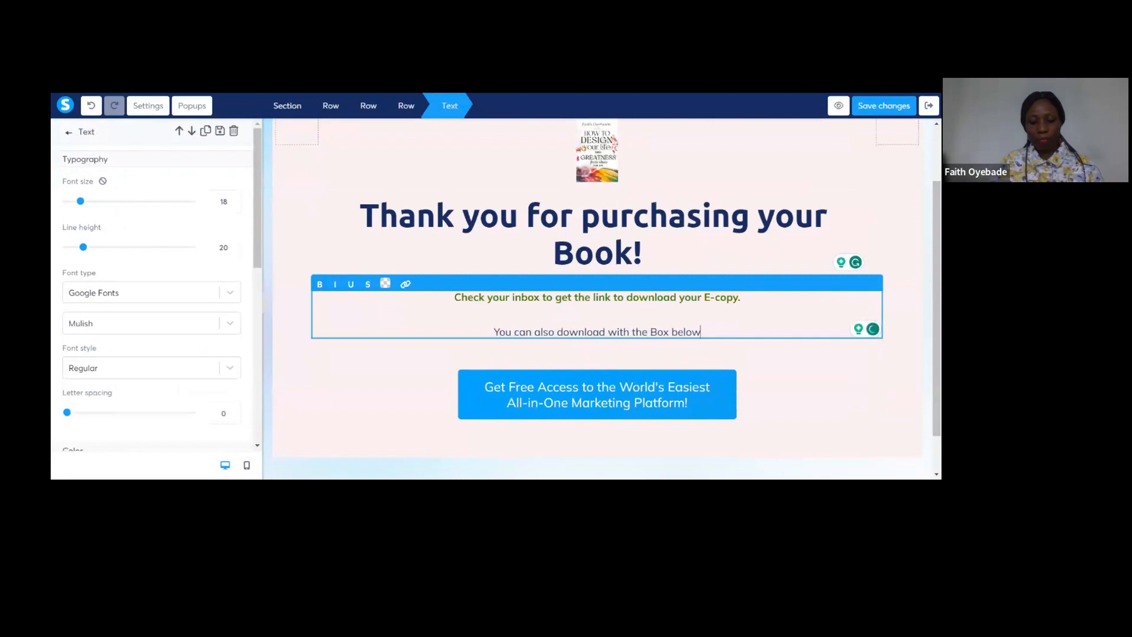
text(.)
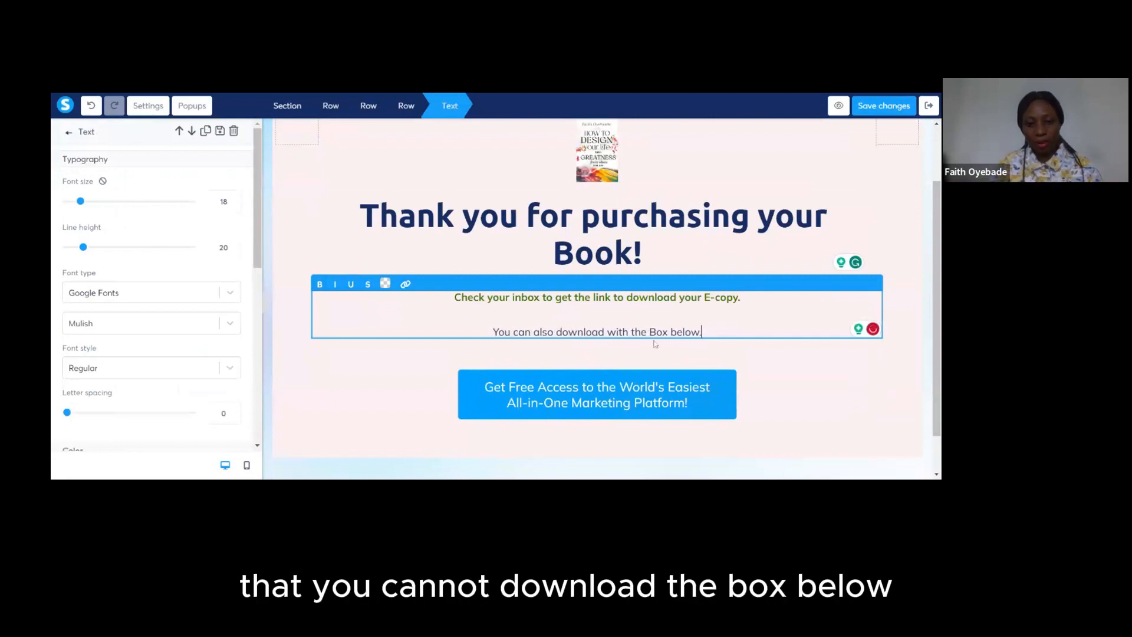
Change the text of the blue button below the paragraph to "Get The Book".
click(694, 405)
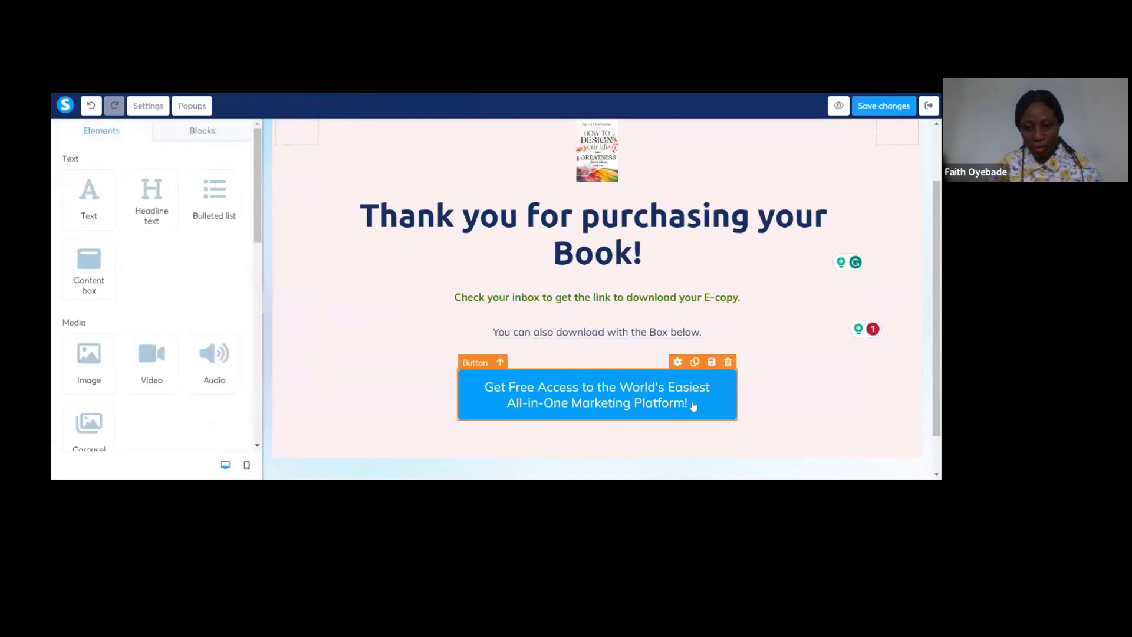
click(636, 394)
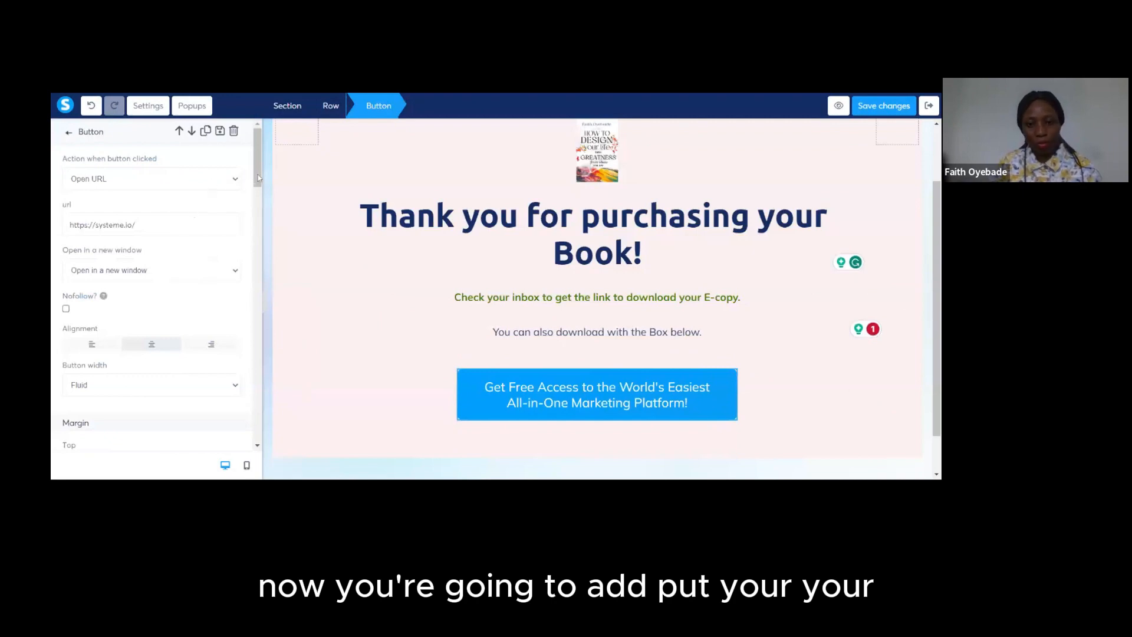
drag(258, 177, 259, 226)
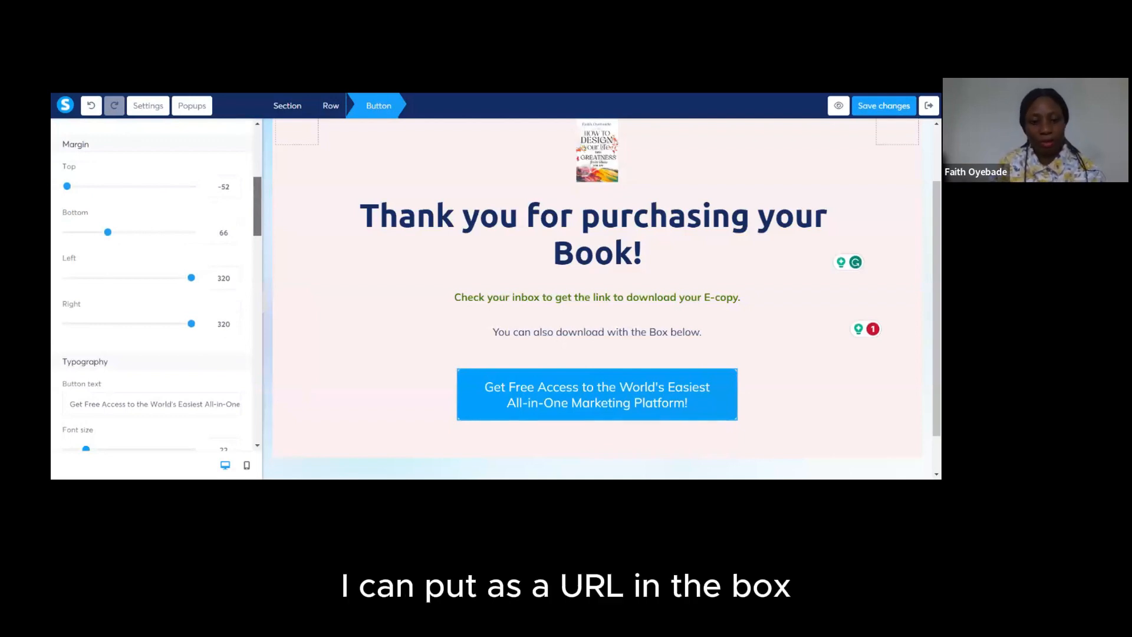
scroll(152, 283, down, 3)
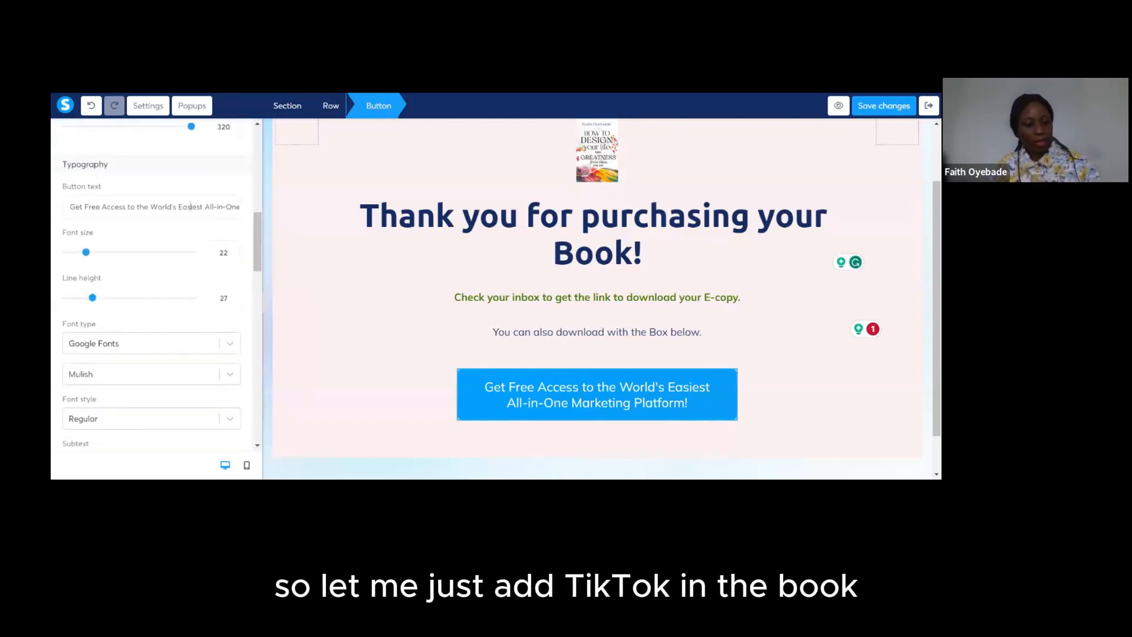
key(ctrl+a)
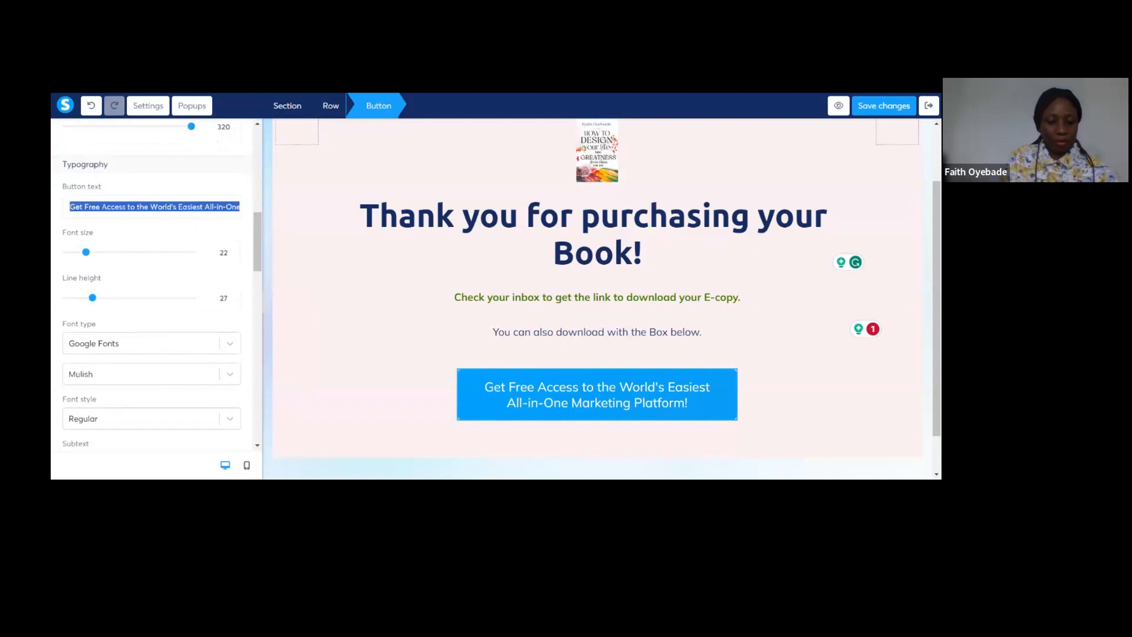
text(Get)
text(The Book)
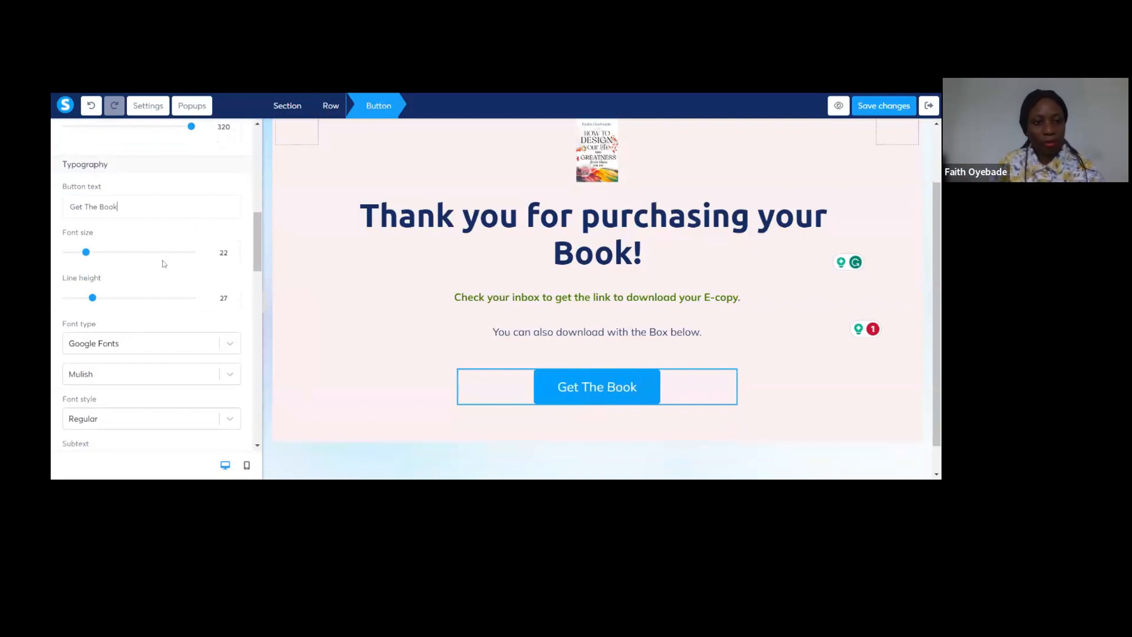
Set the font size of the "Get The Book" button to 25.
click(234, 257)
click(233, 256)
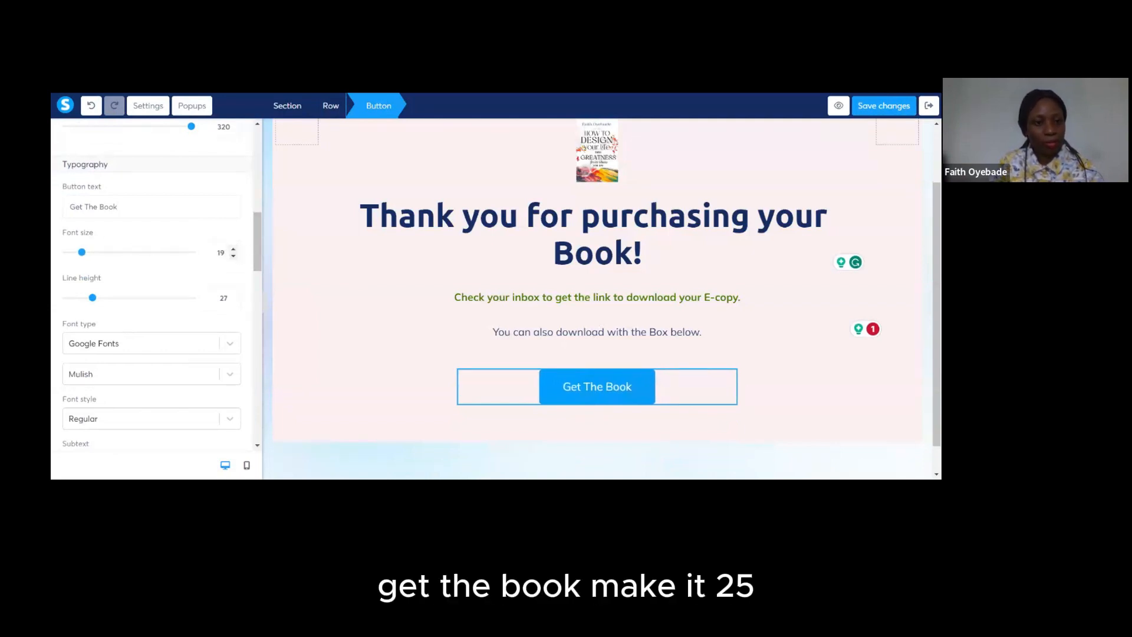
click(234, 249)
click(234, 249)
click(234, 250)
click(234, 250)
click(234, 249)
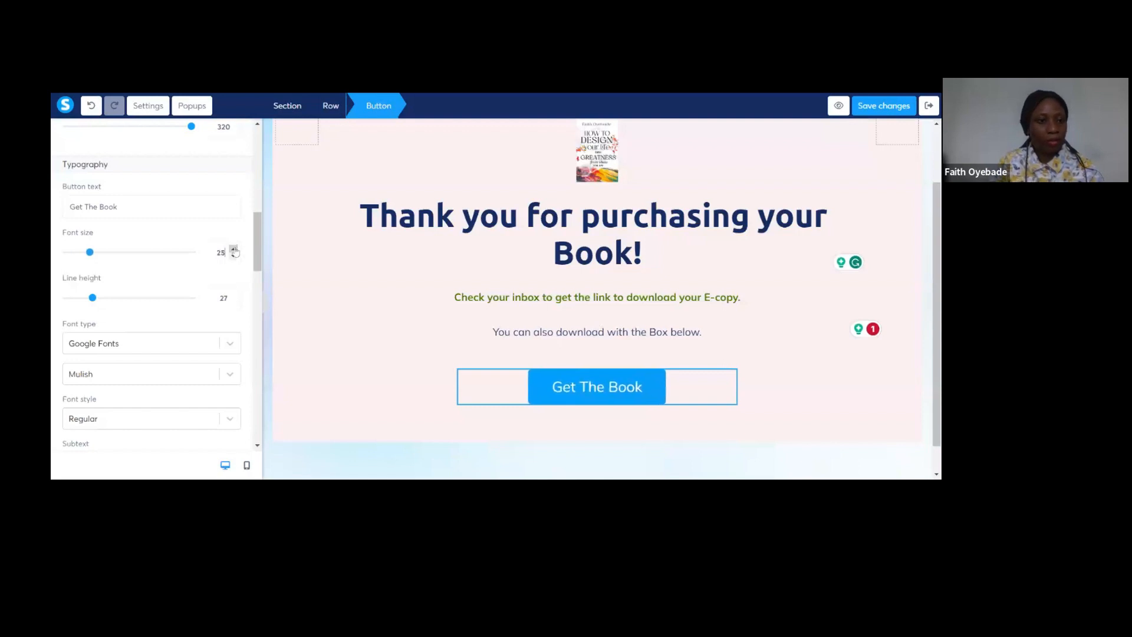
drag(257, 247, 270, 165)
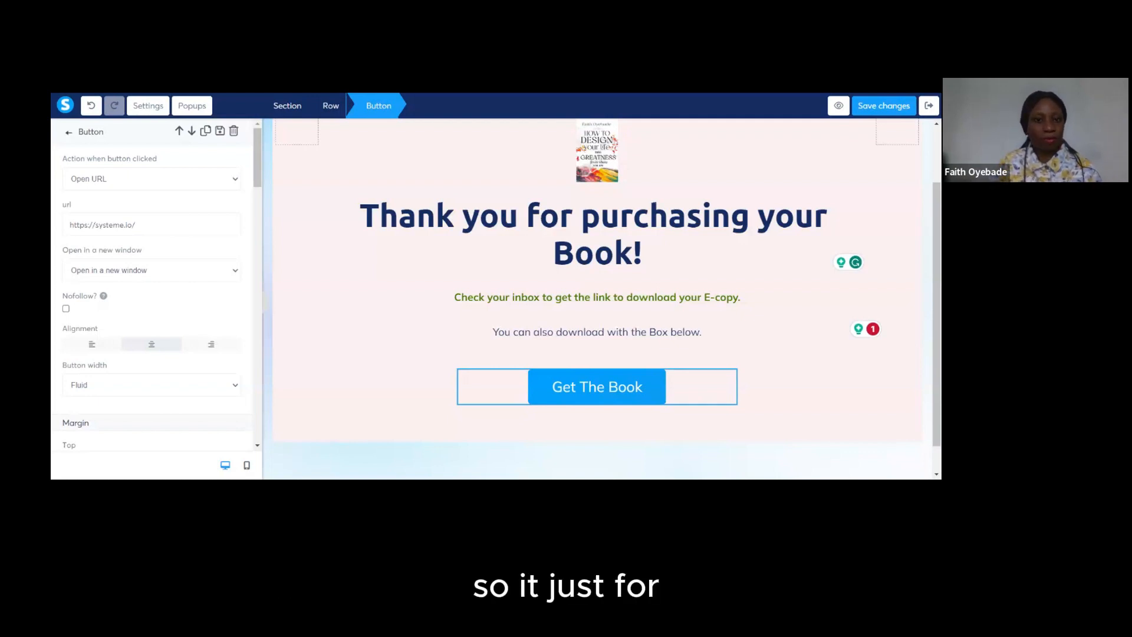
drag(136, 224, 52, 243)
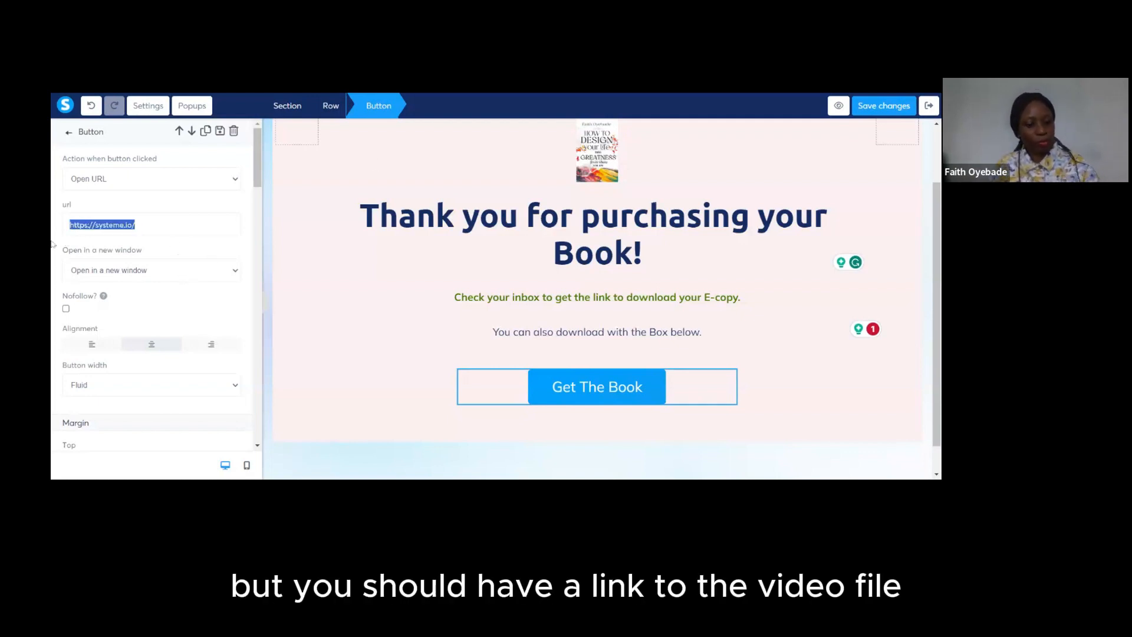
key(BackSpace)
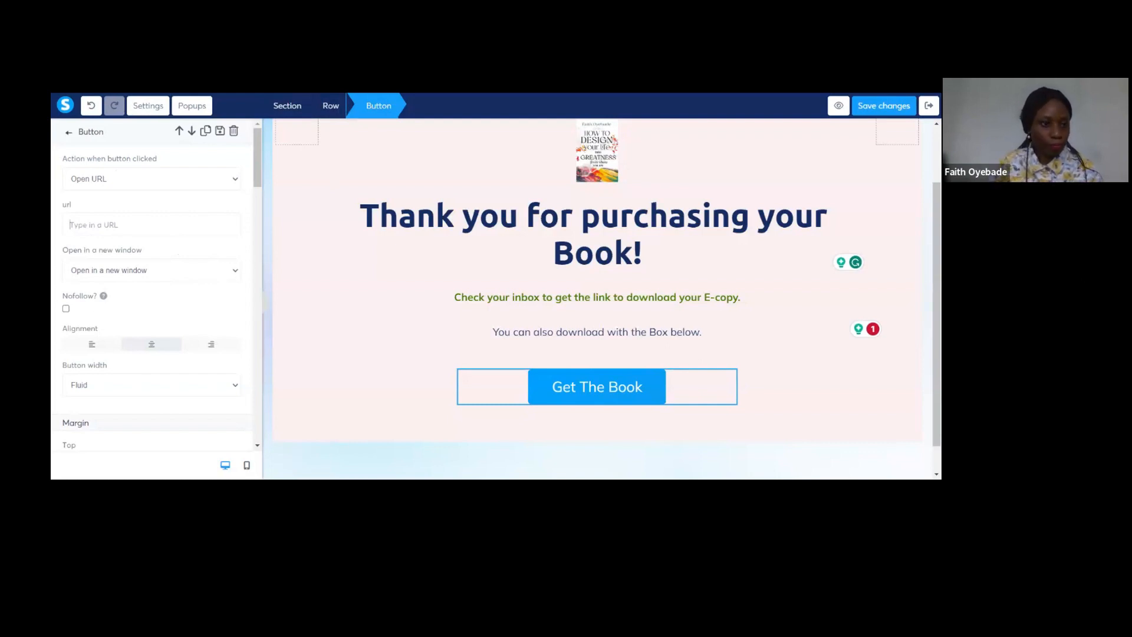
click(130, 225)
text(https://youtu.be/KOKkm2z0KEI)
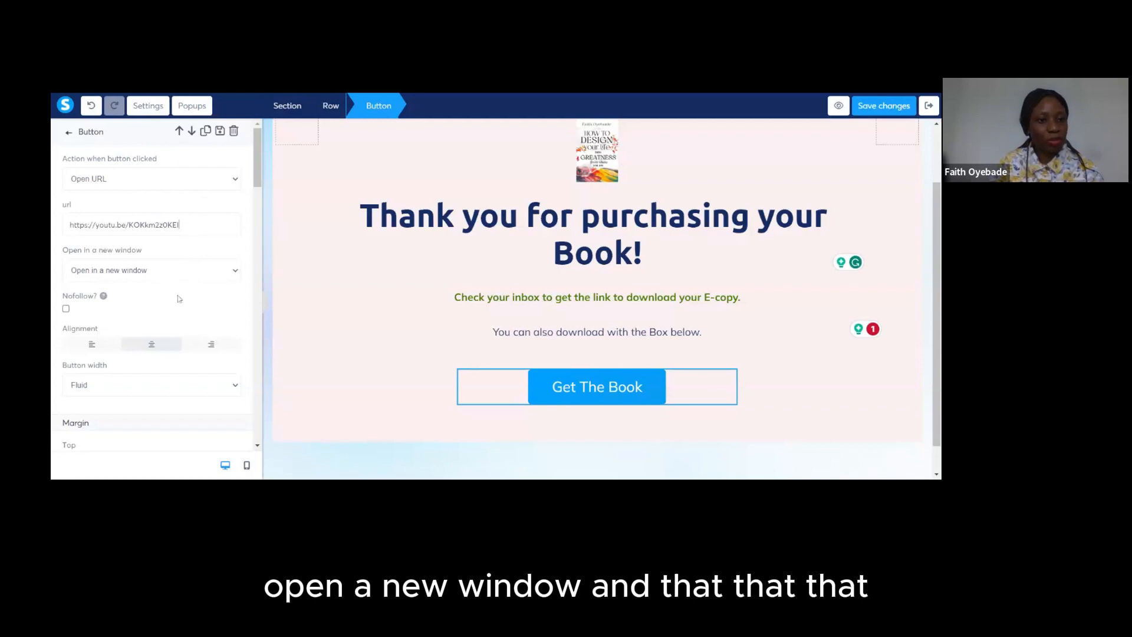
Save the changes to the thank-you/download page and exit the page editor.
drag(259, 174, 284, 466)
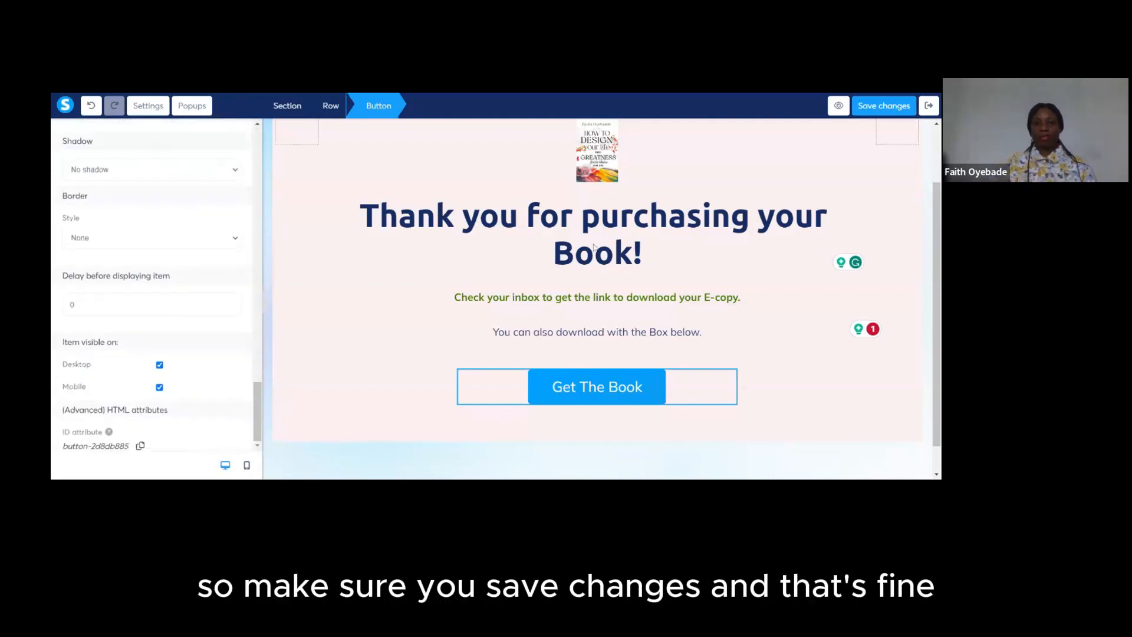
click(884, 106)
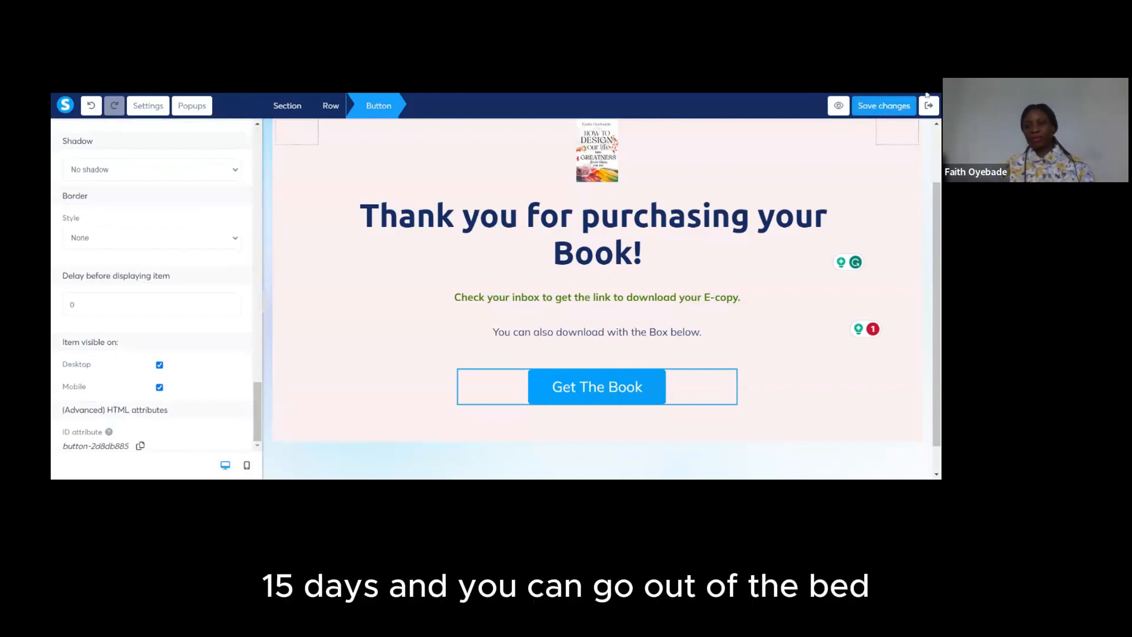
click(888, 111)
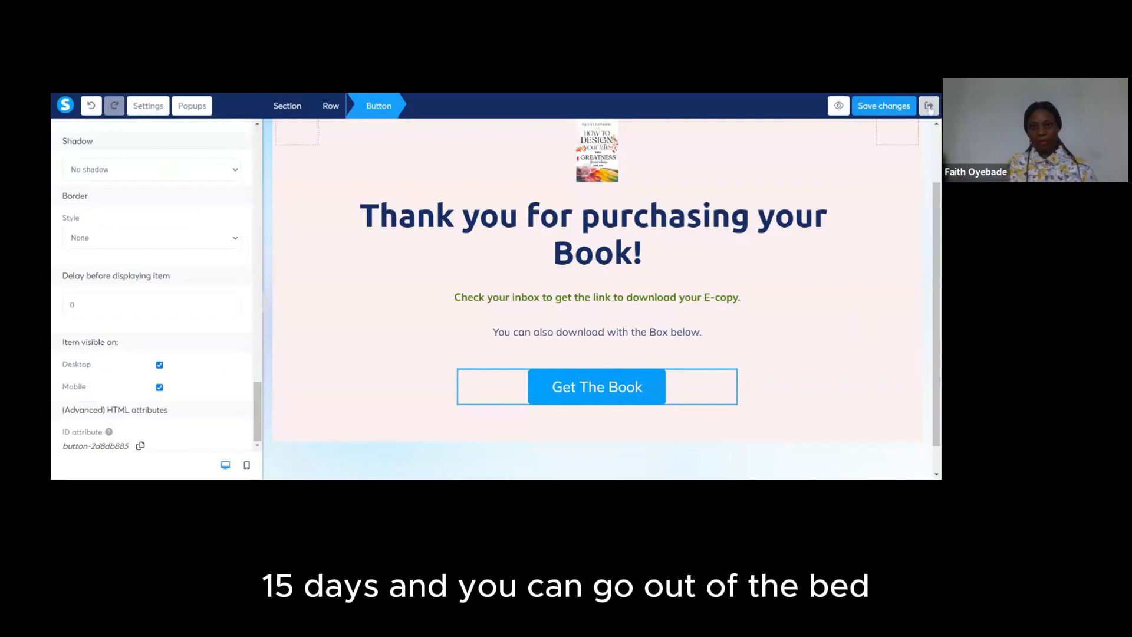
click(929, 106)
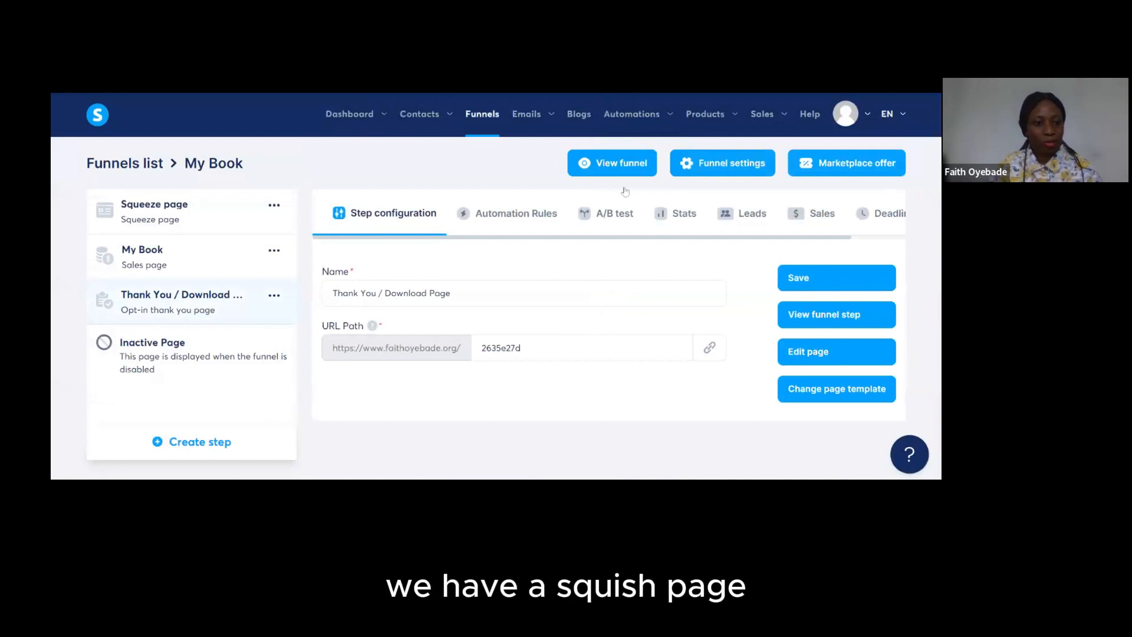
Look through the funnel's steps and copy the link of the Squeeze page.
click(189, 213)
click(161, 257)
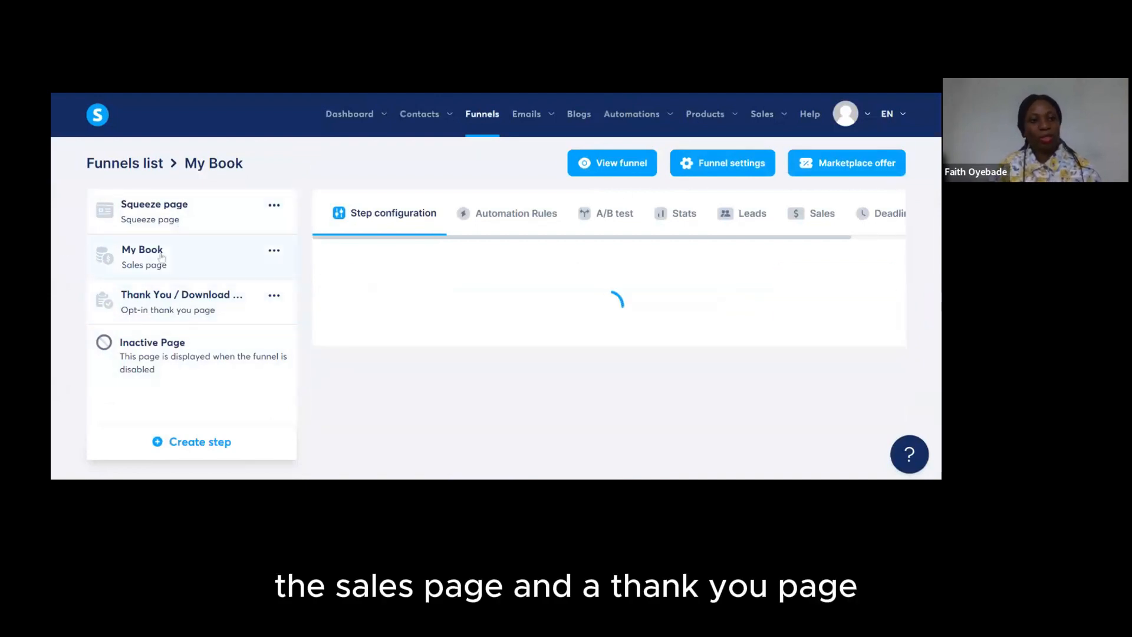
click(159, 286)
click(216, 220)
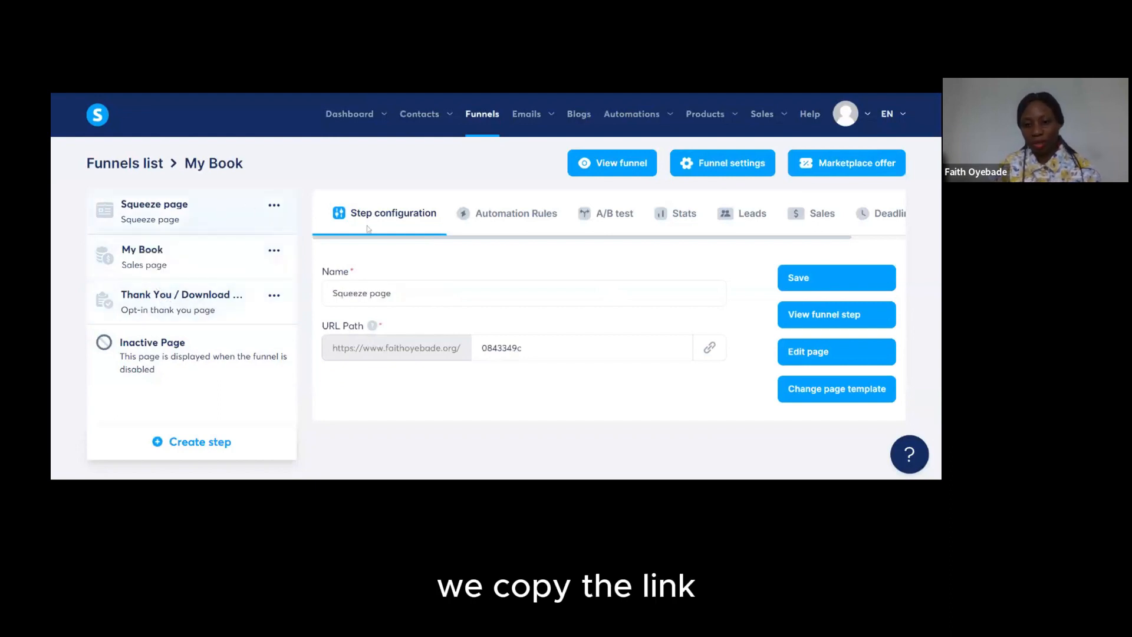
click(710, 347)
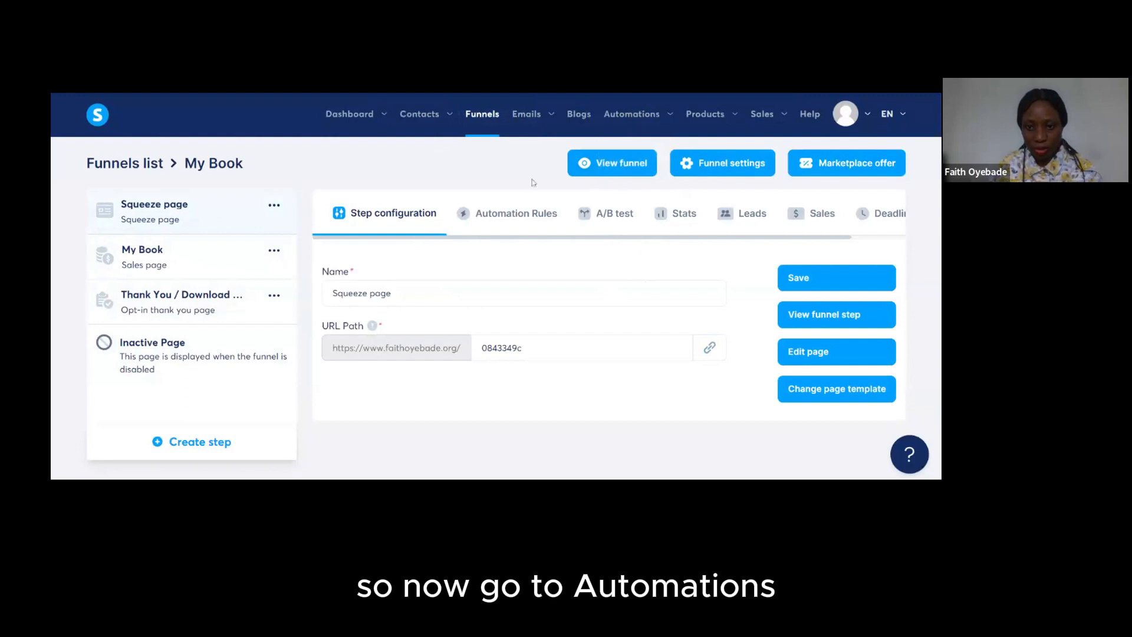
Create an automation workflow named "My Book" and open it for editing.
mouse_move(645, 118)
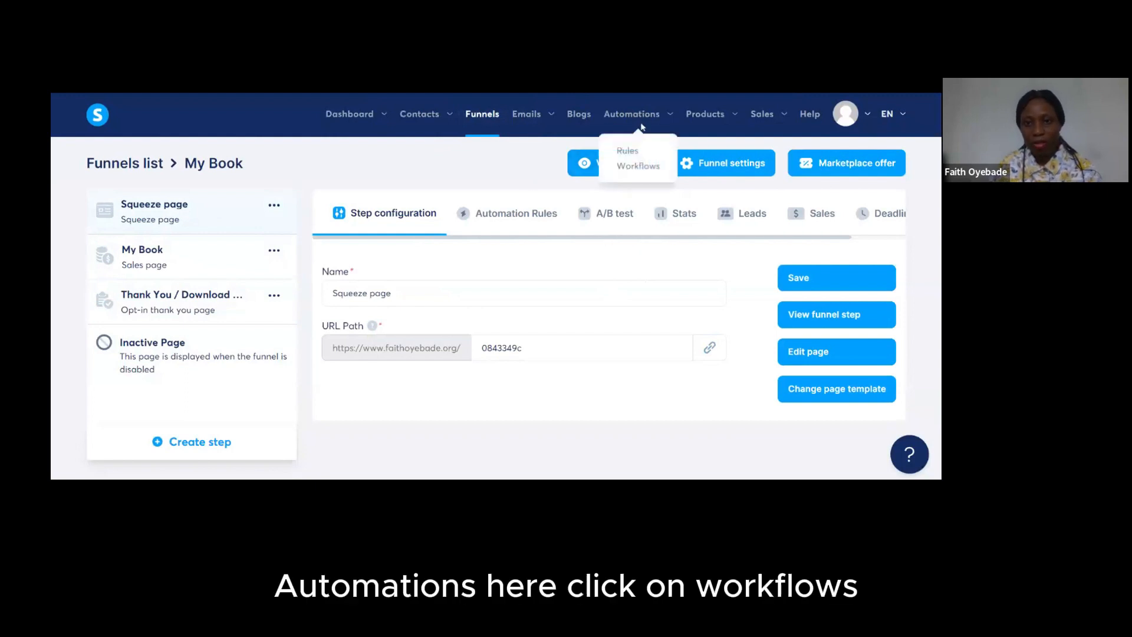
click(632, 166)
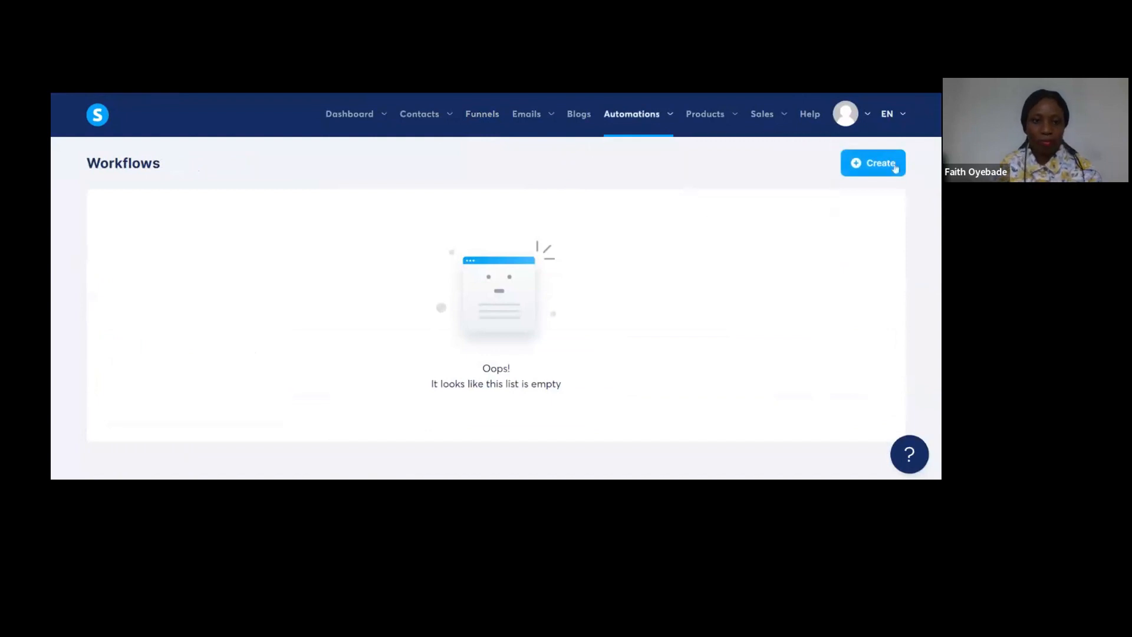
click(884, 170)
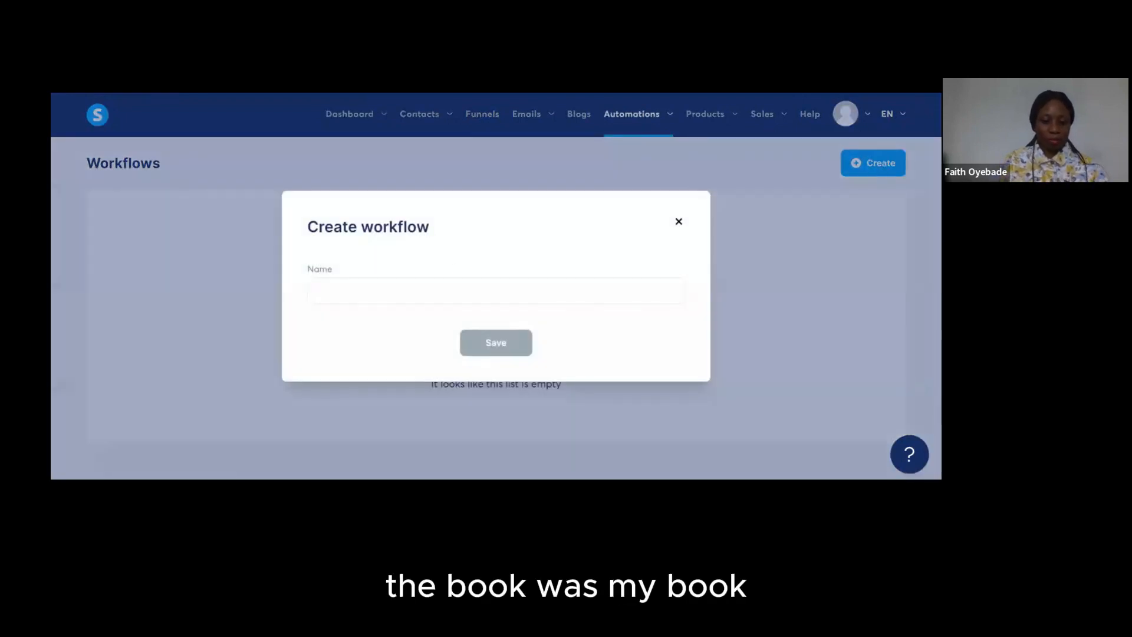
click(476, 290)
text(My Book)
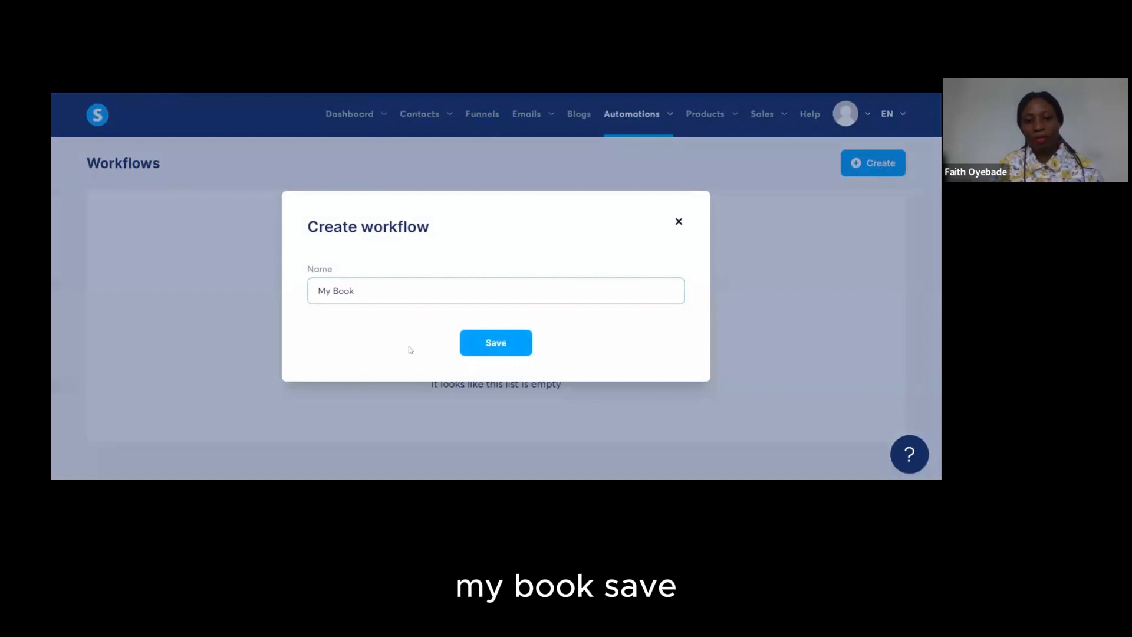
click(503, 344)
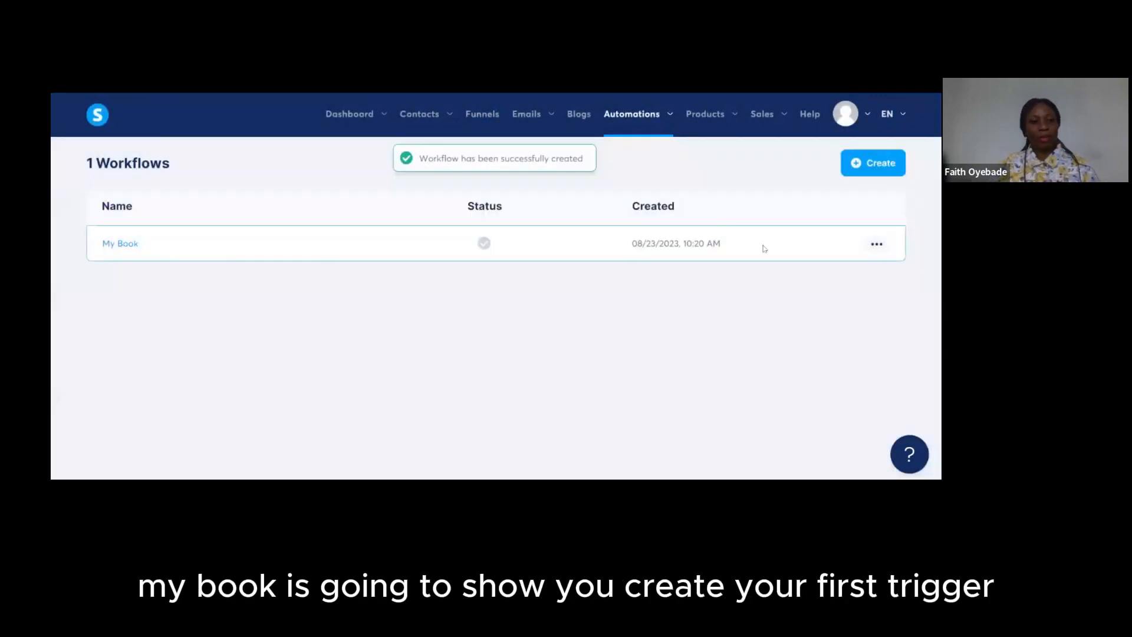
click(113, 246)
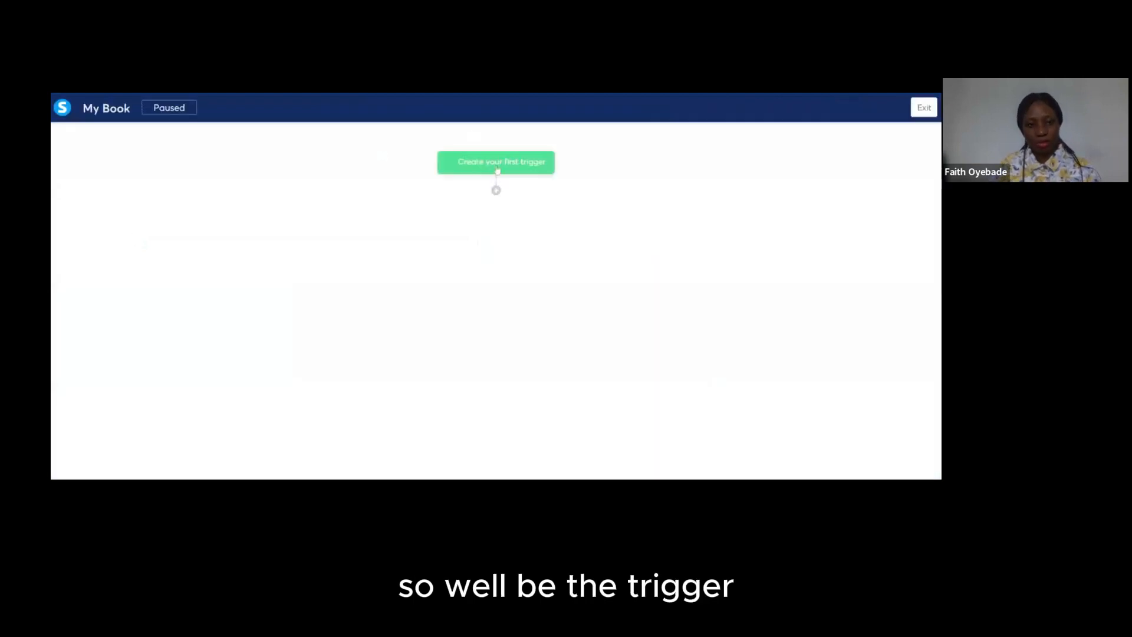
click(514, 171)
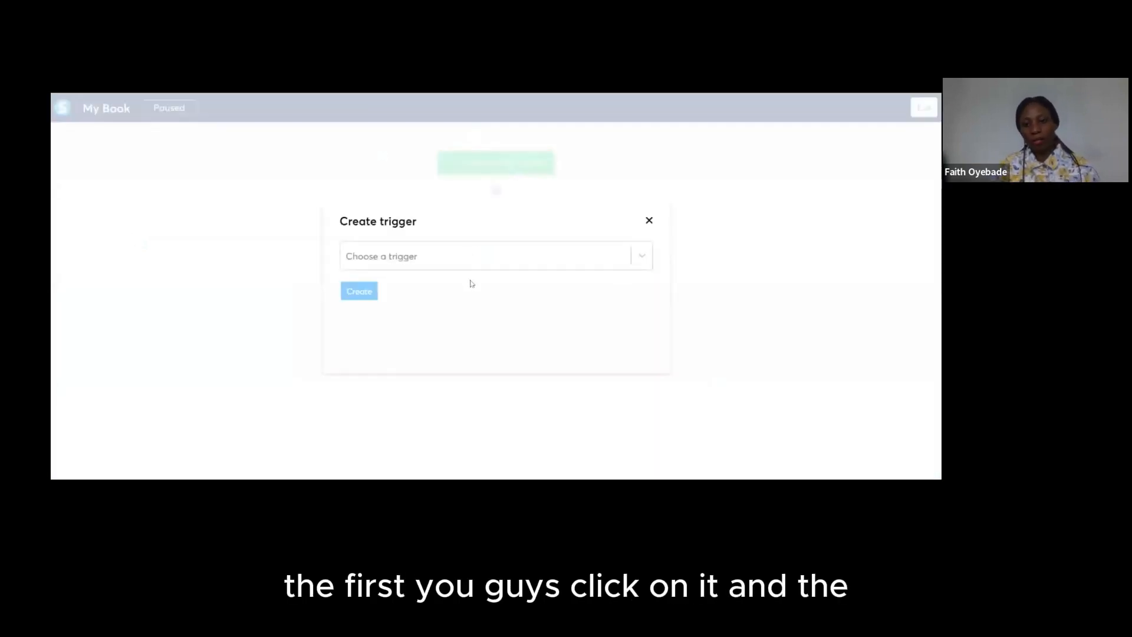
click(642, 255)
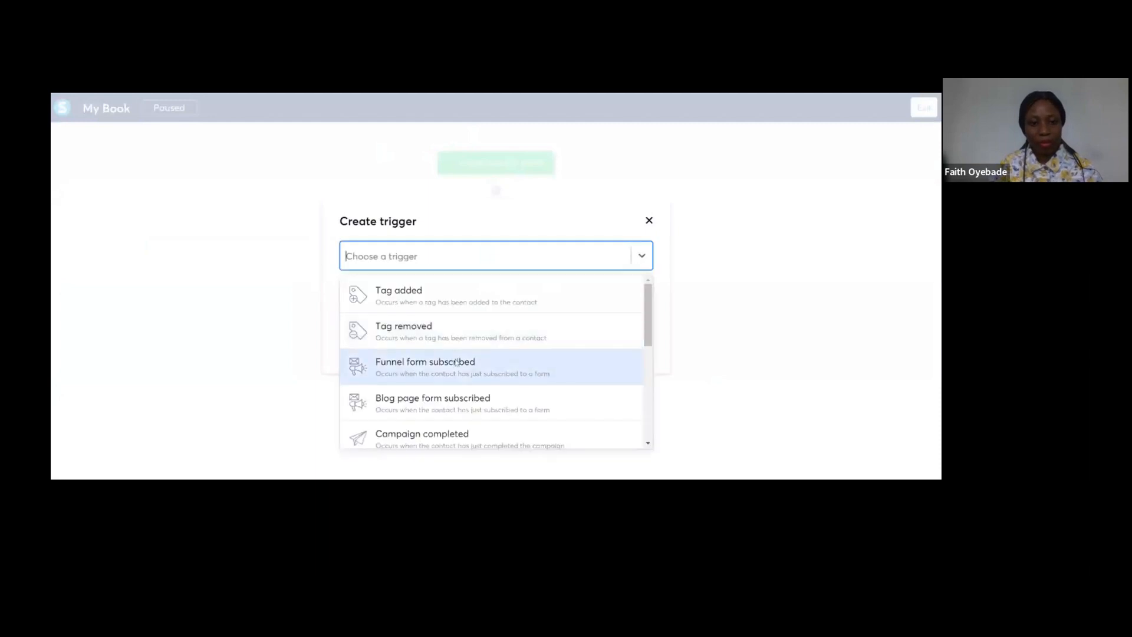
click(460, 362)
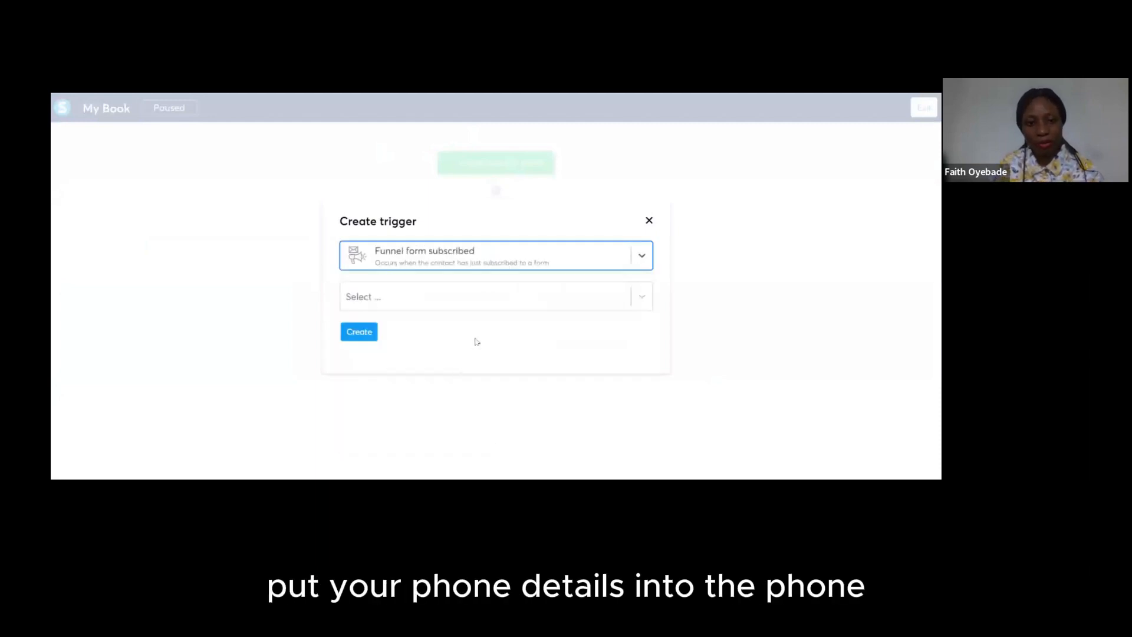
click(636, 304)
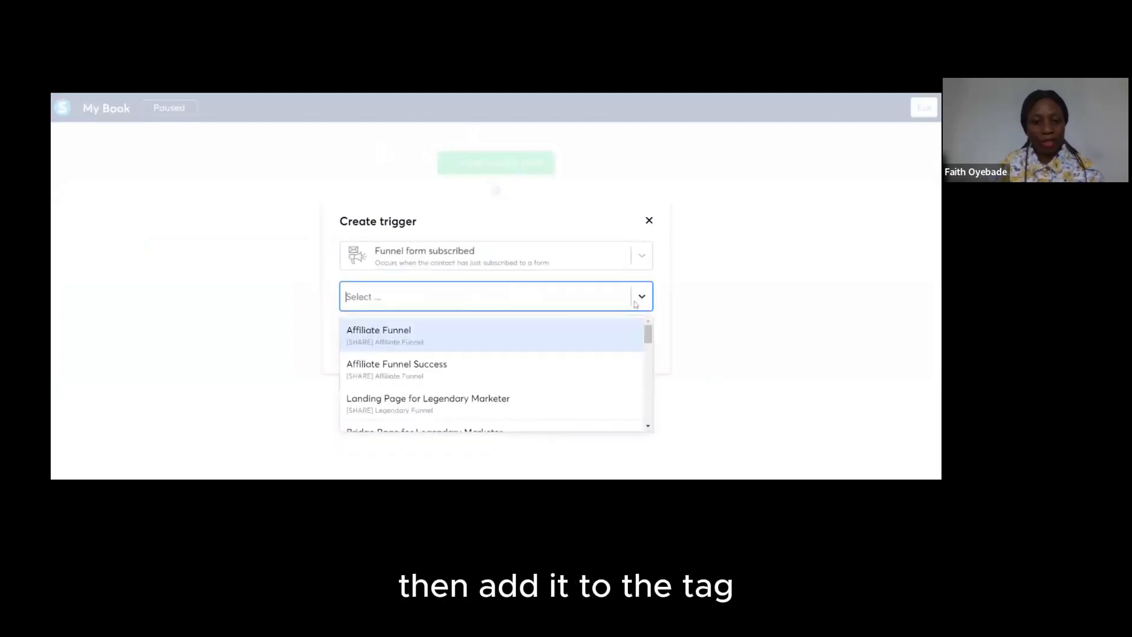
click(740, 296)
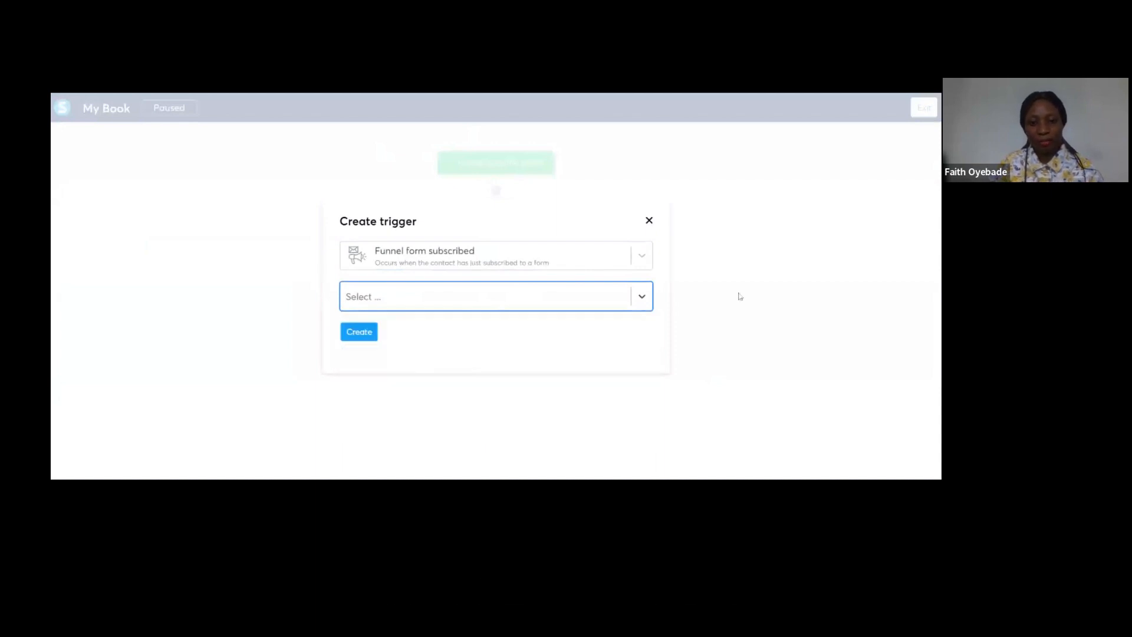
Create a "Funnel form subscribed" trigger for the Squeeze page of the My Book funnel.
click(486, 168)
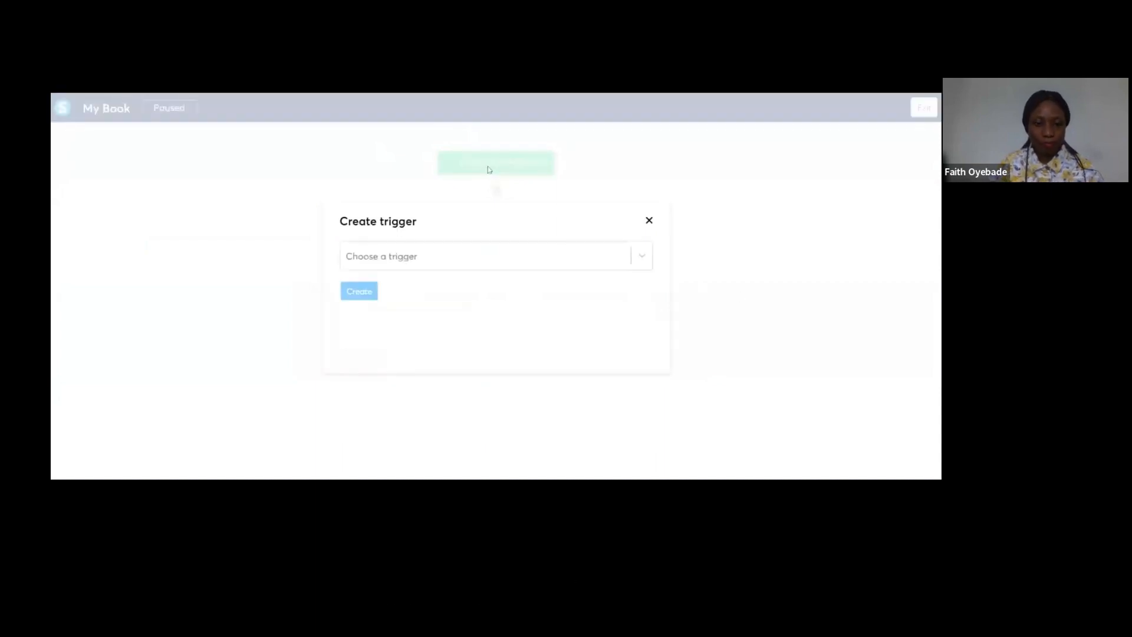
click(639, 262)
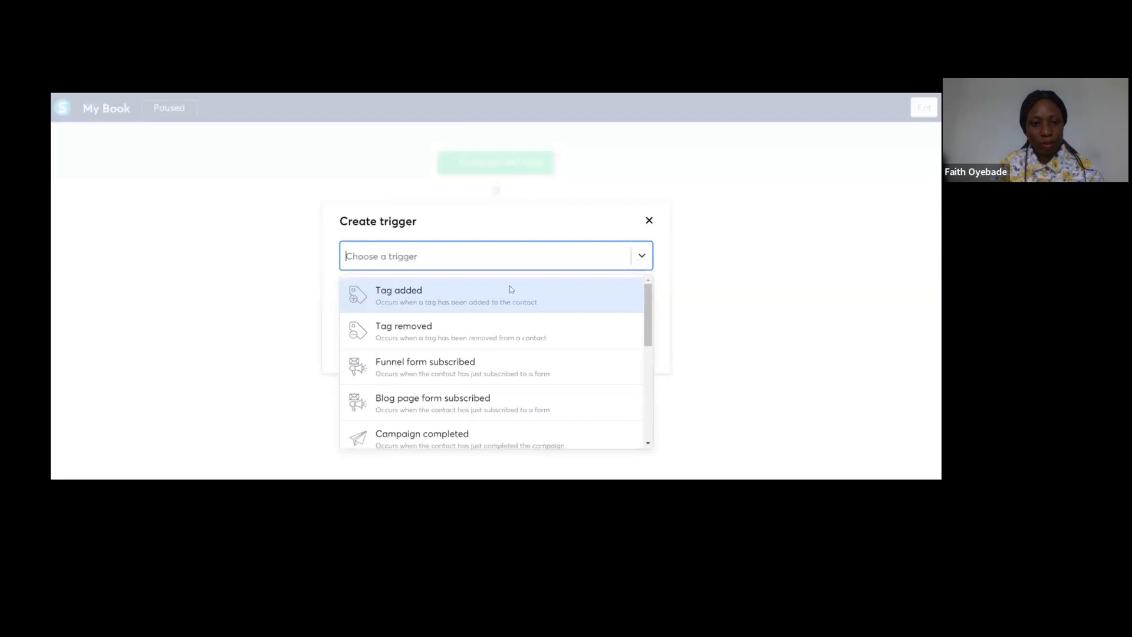
click(494, 371)
click(642, 301)
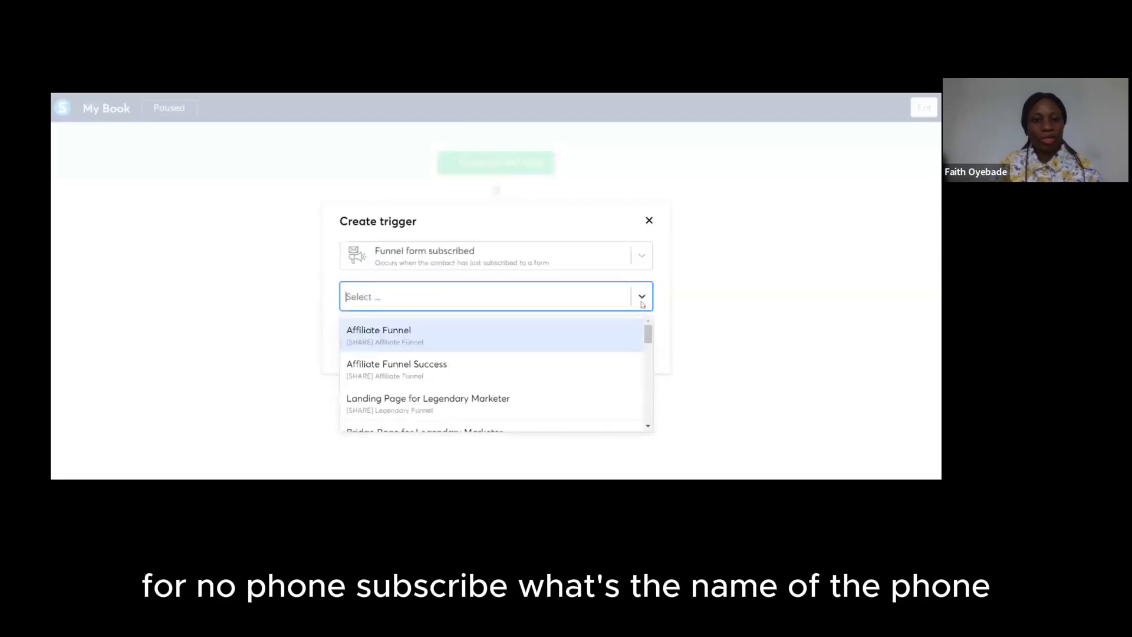
drag(649, 333, 659, 391)
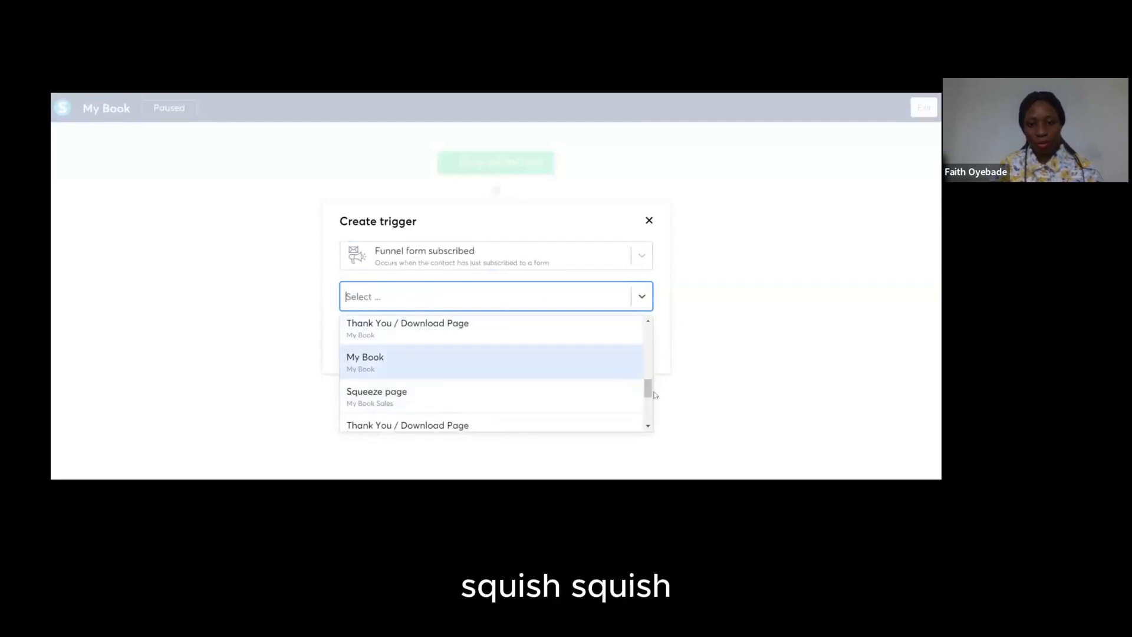
drag(650, 392, 650, 411)
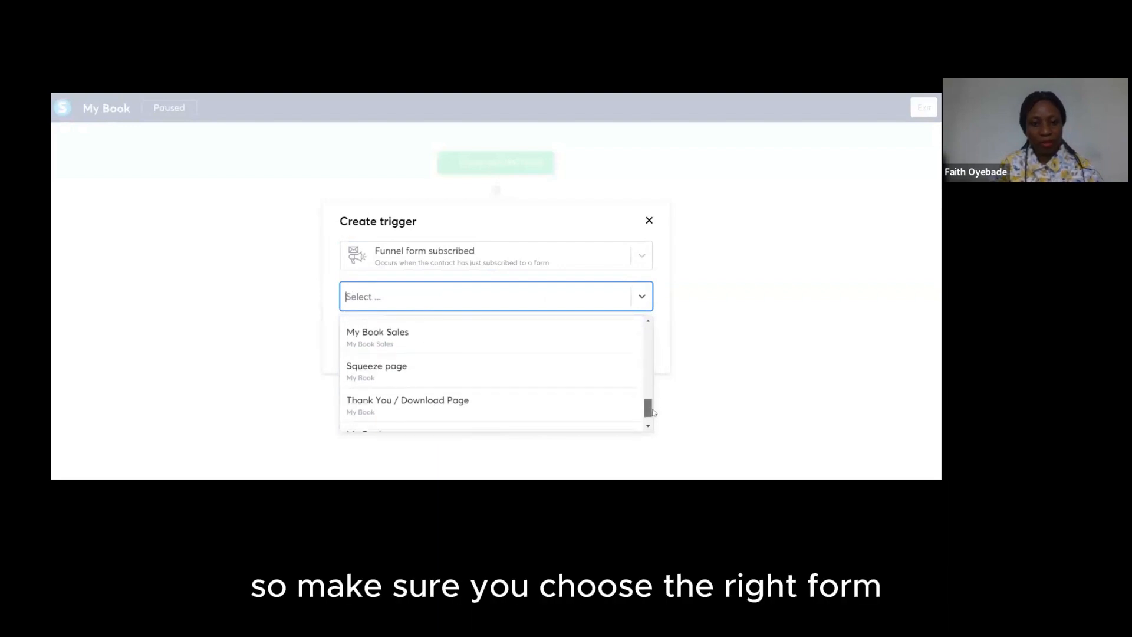
click(416, 375)
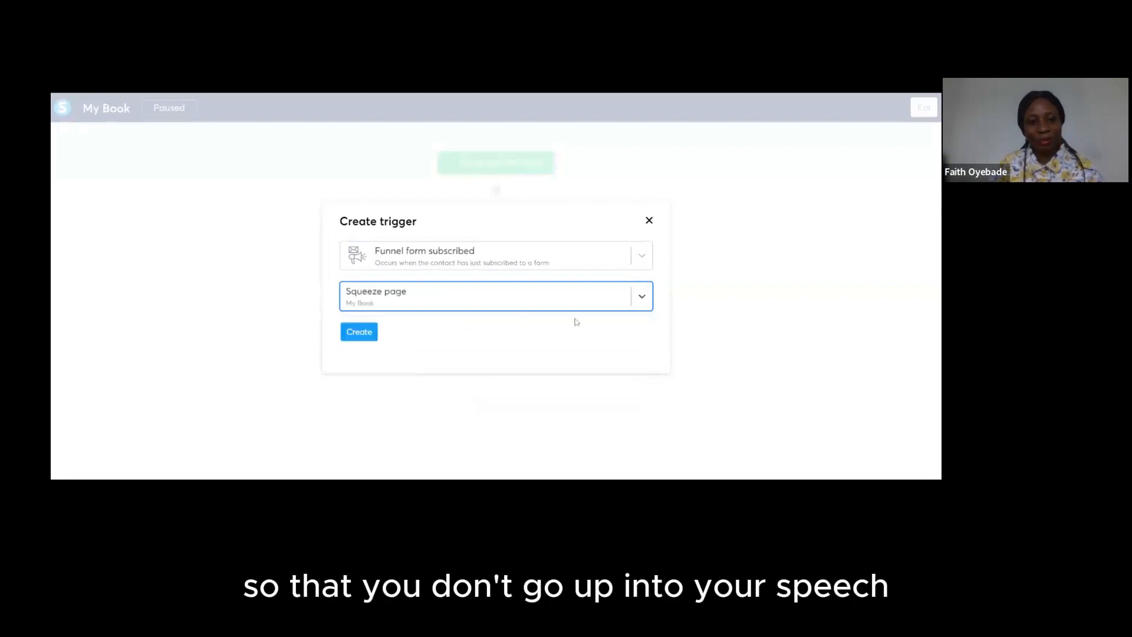
click(359, 331)
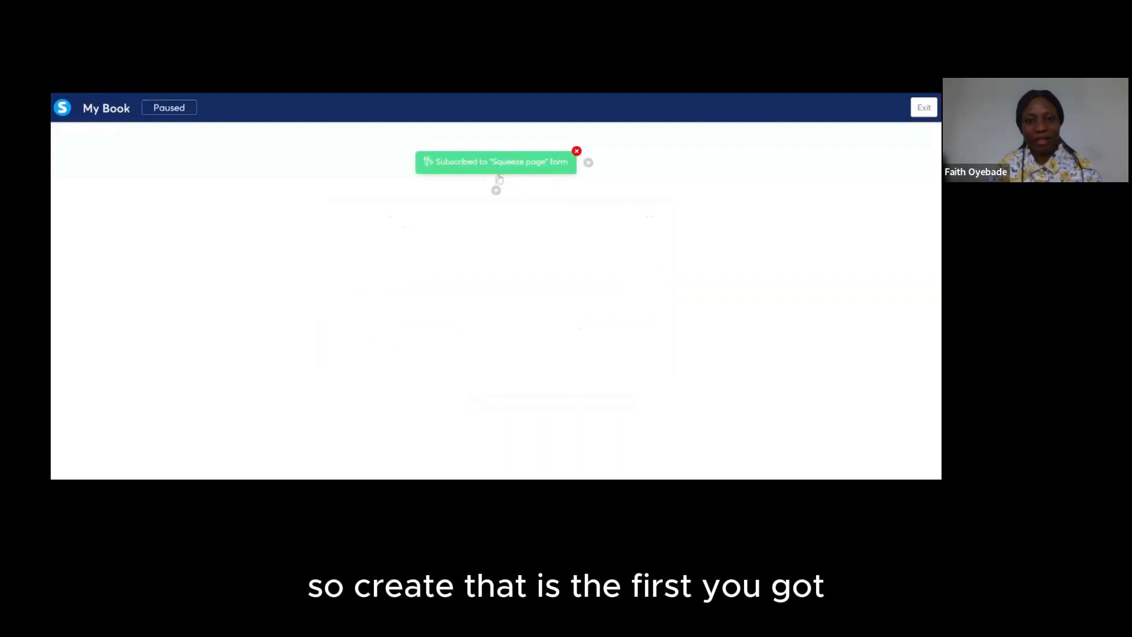
Add an action below the trigger that applies the "My book" tag.
click(497, 192)
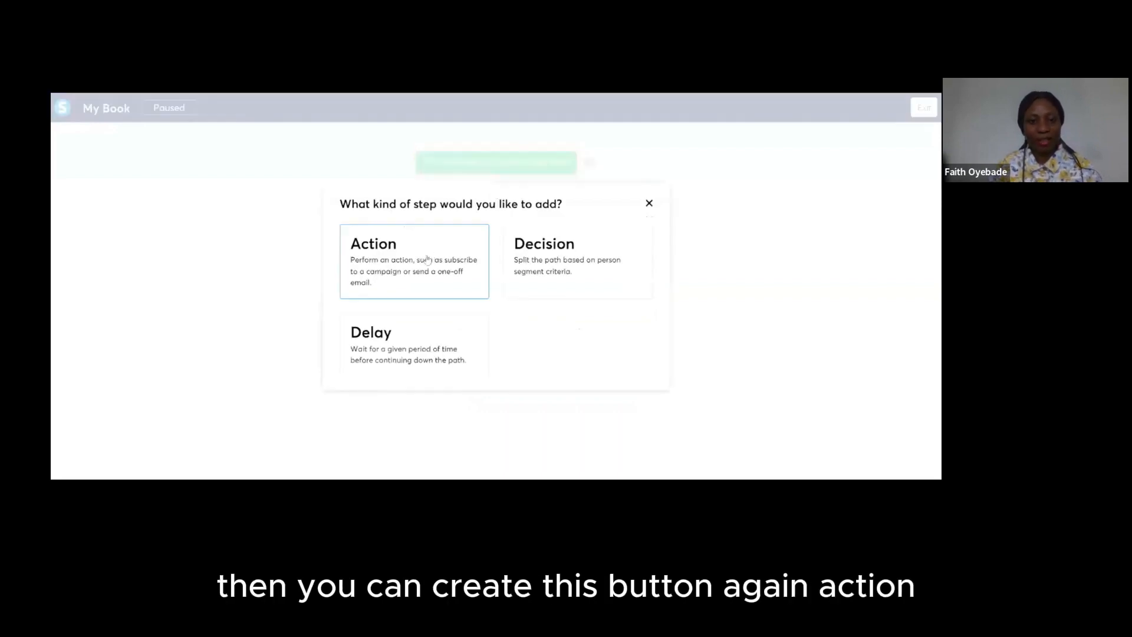
click(399, 254)
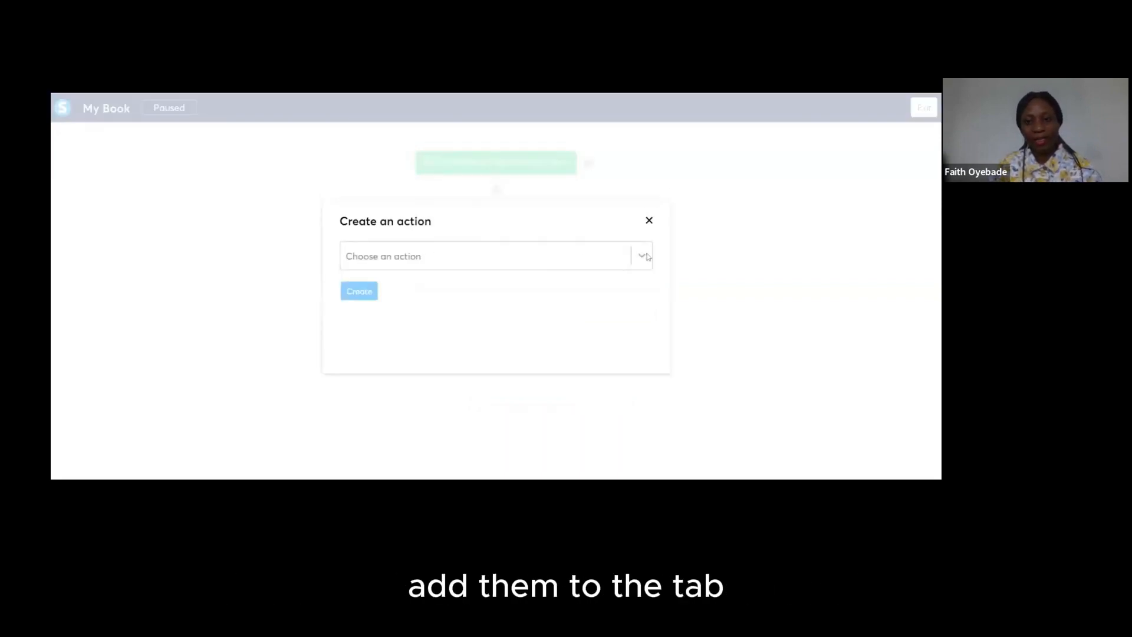
click(642, 255)
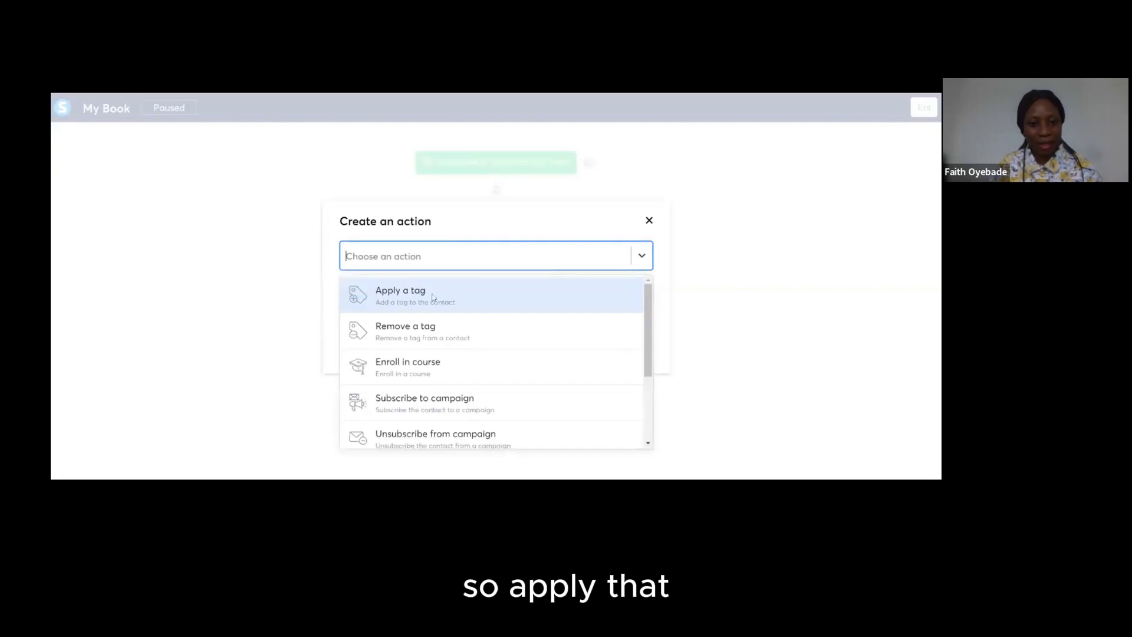
click(434, 298)
click(644, 295)
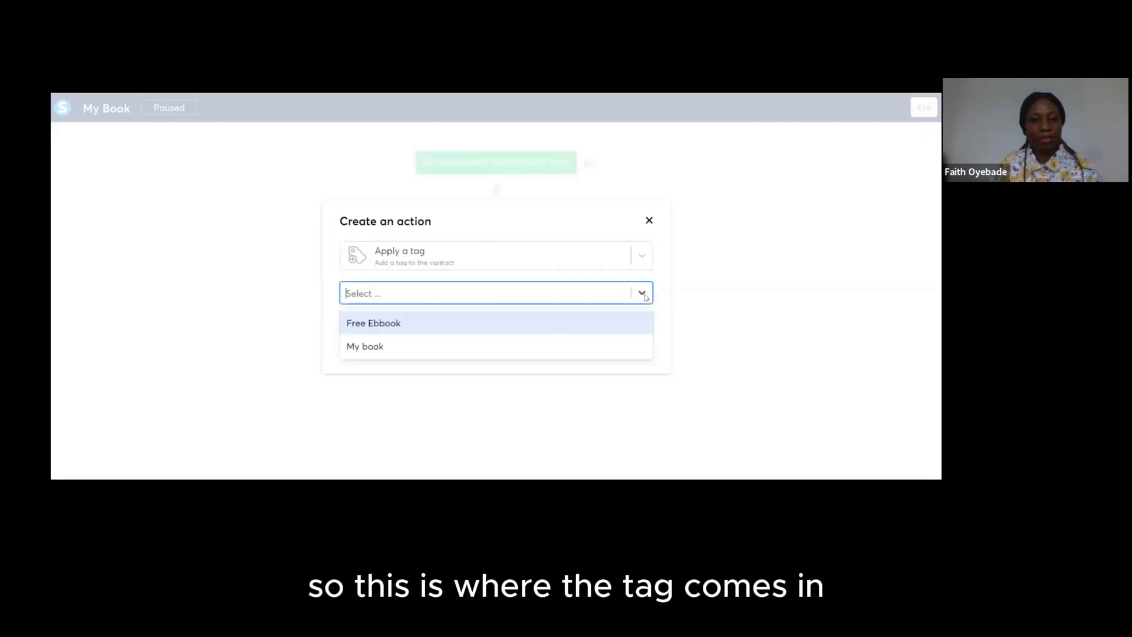
click(374, 351)
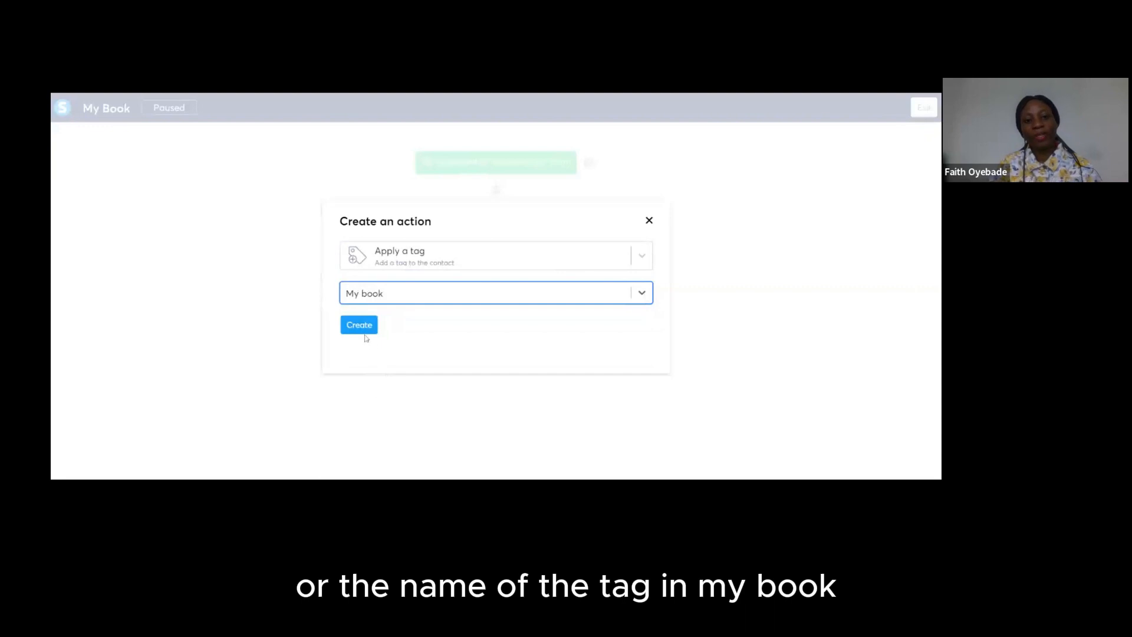
click(365, 328)
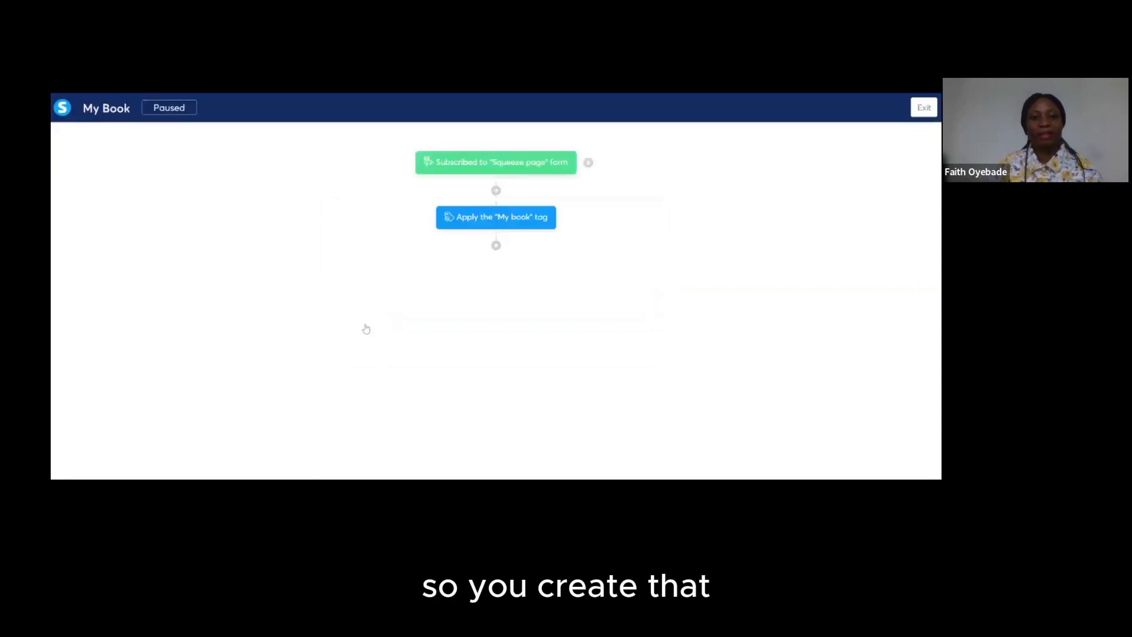
click(496, 246)
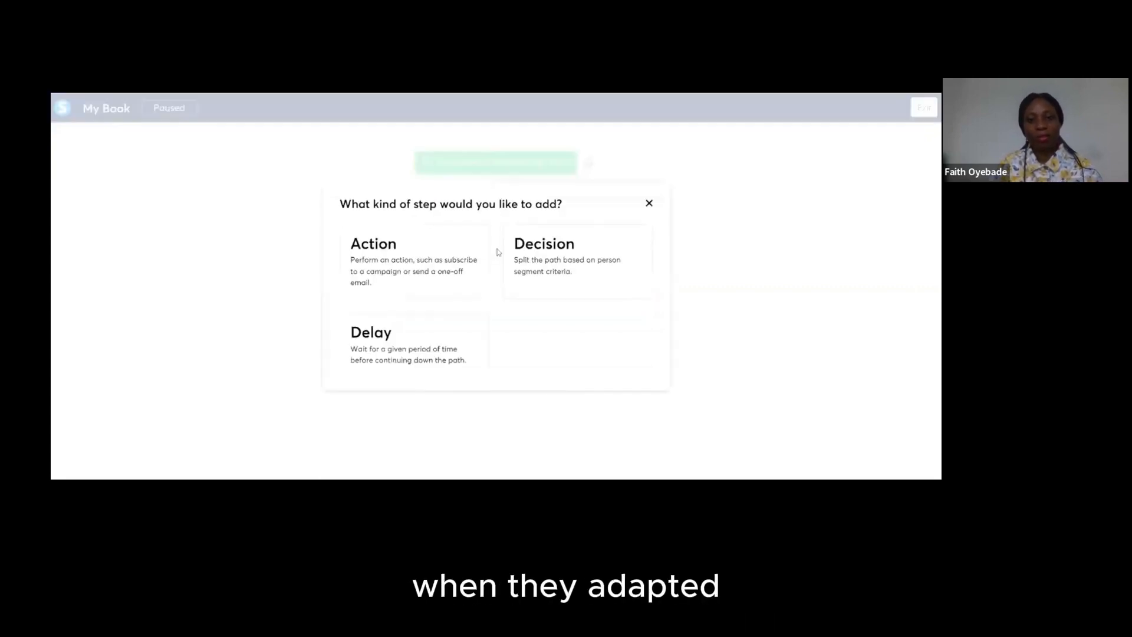
click(427, 262)
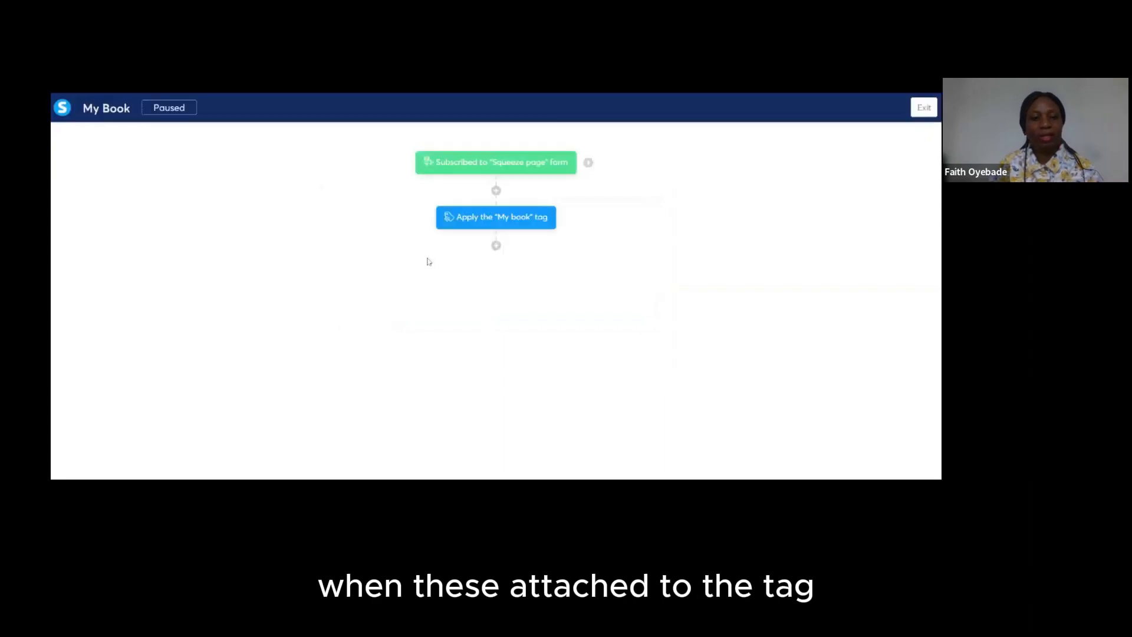
click(641, 256)
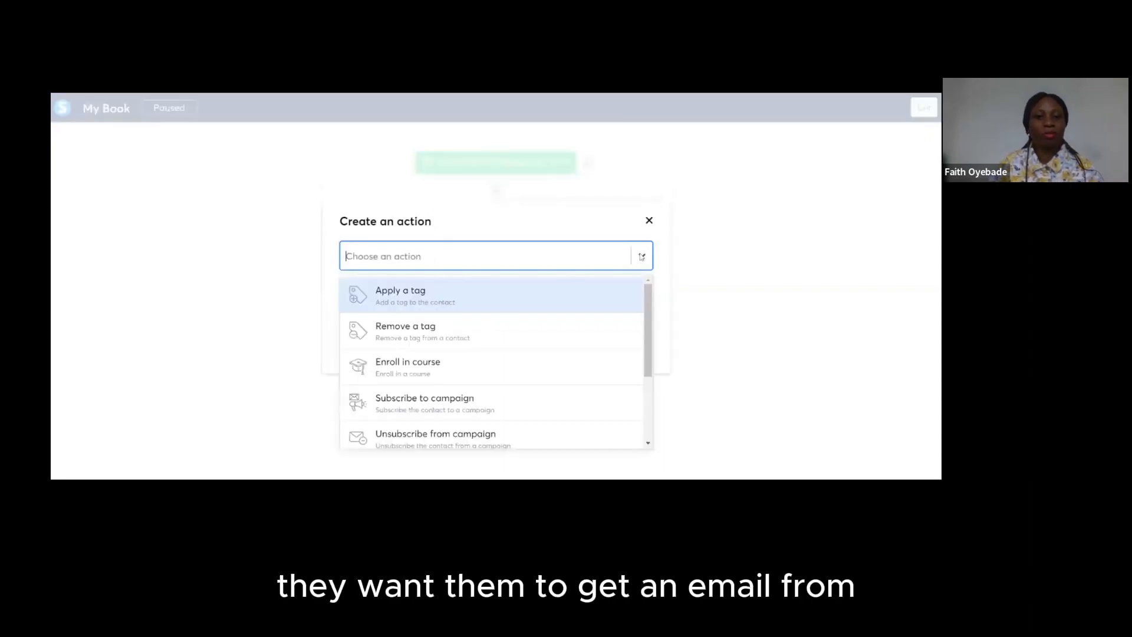
click(467, 401)
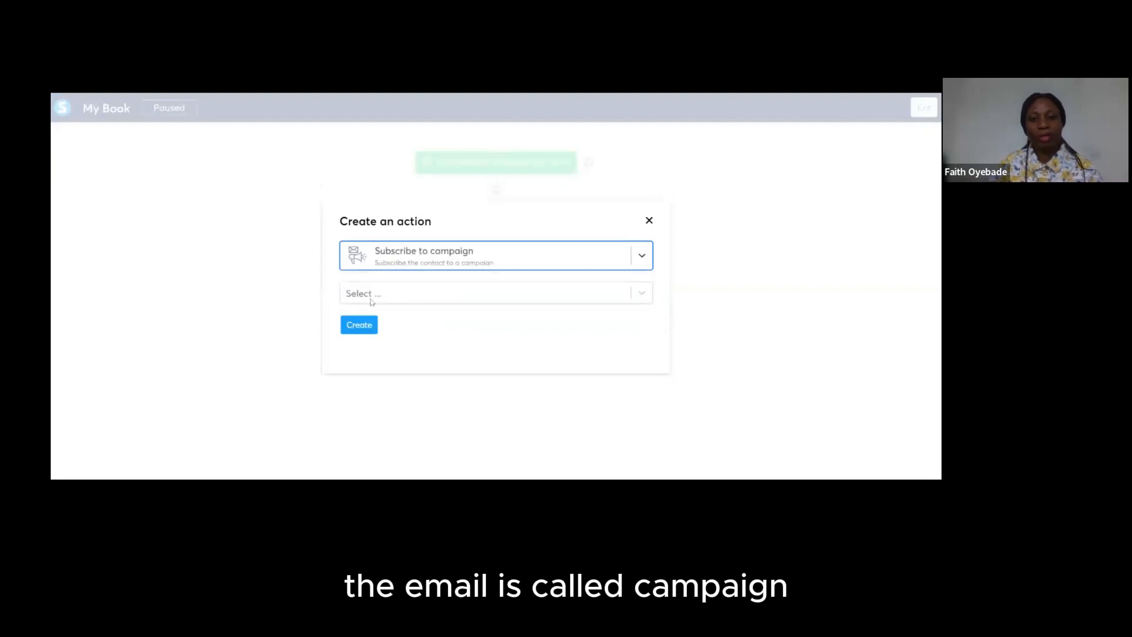
click(624, 292)
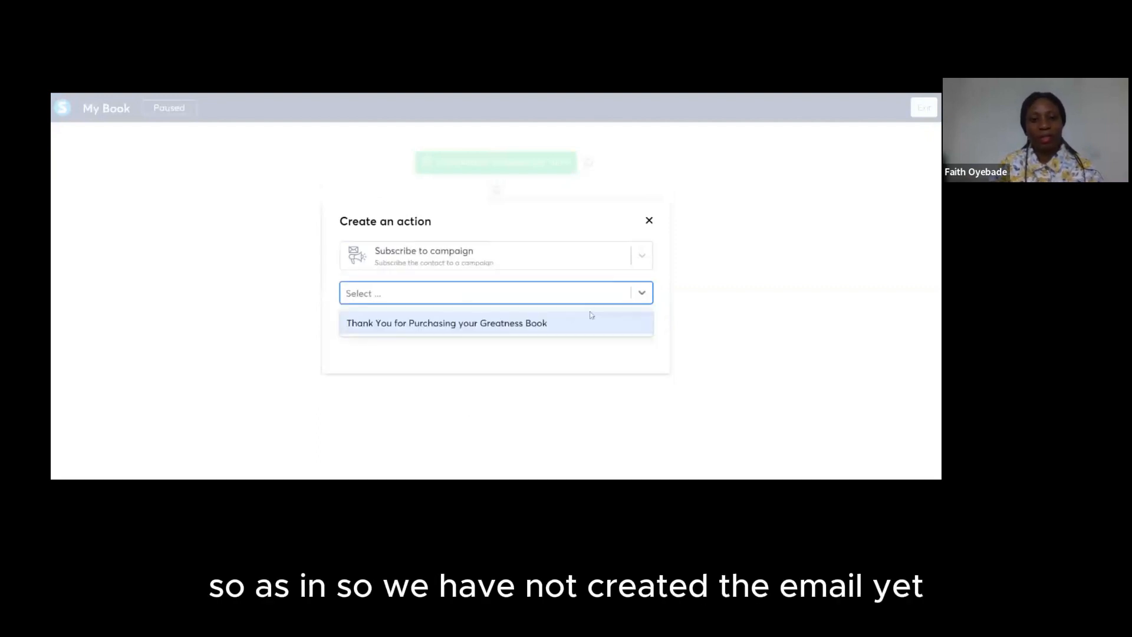
click(699, 259)
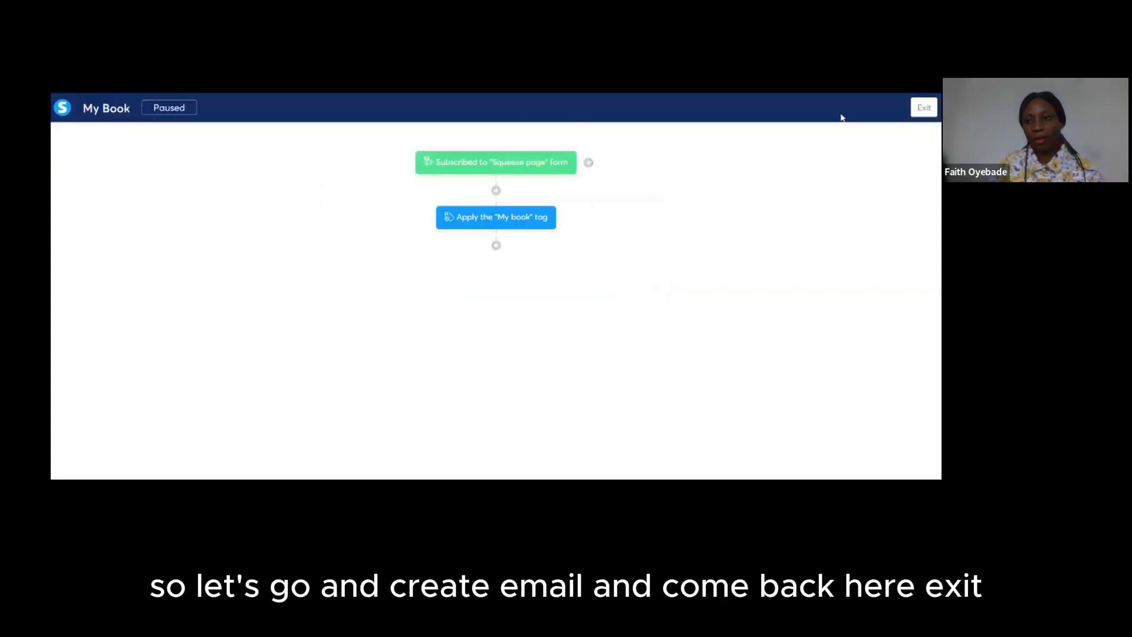
Exit the workflow and remove the existing email campaign "Thank You for Purchasing your Greatness Book".
click(922, 112)
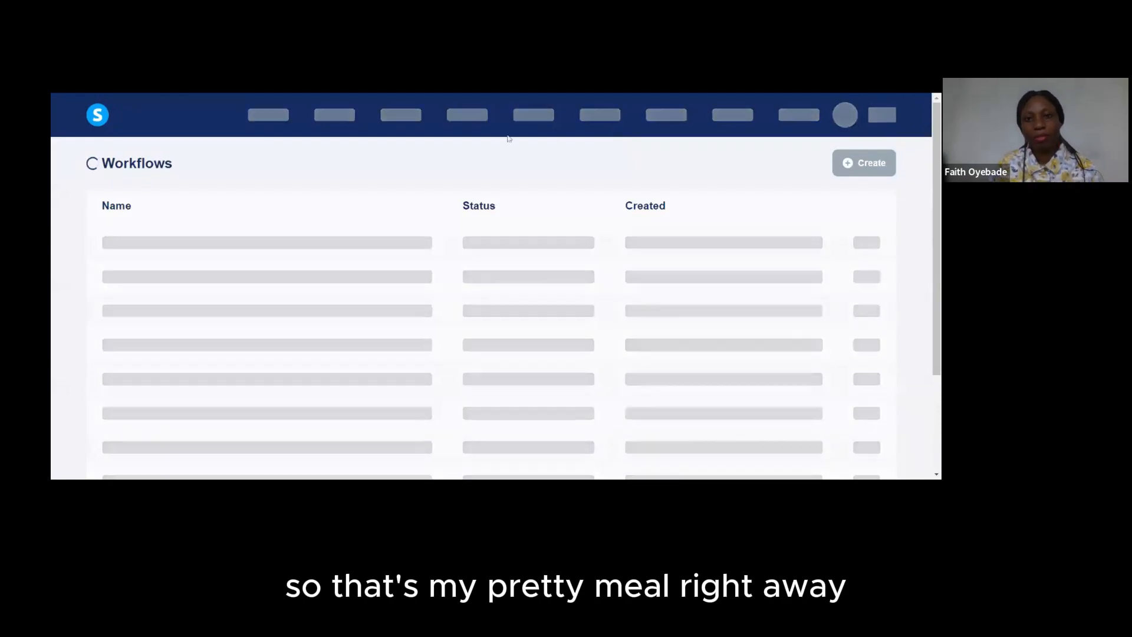
mouse_move(521, 122)
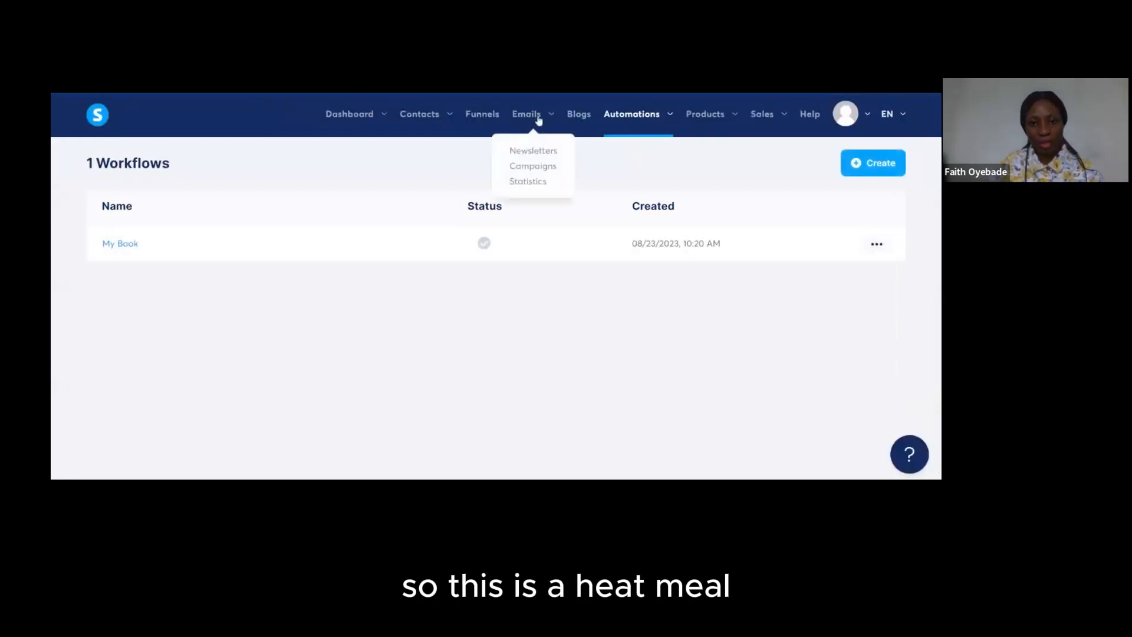
click(538, 167)
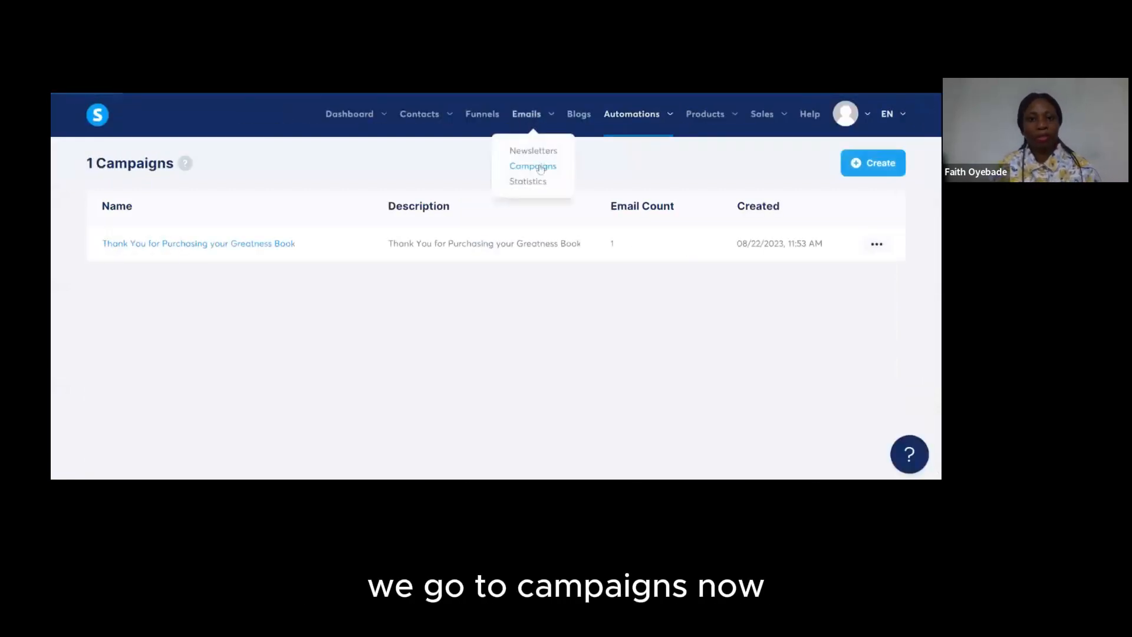
click(876, 244)
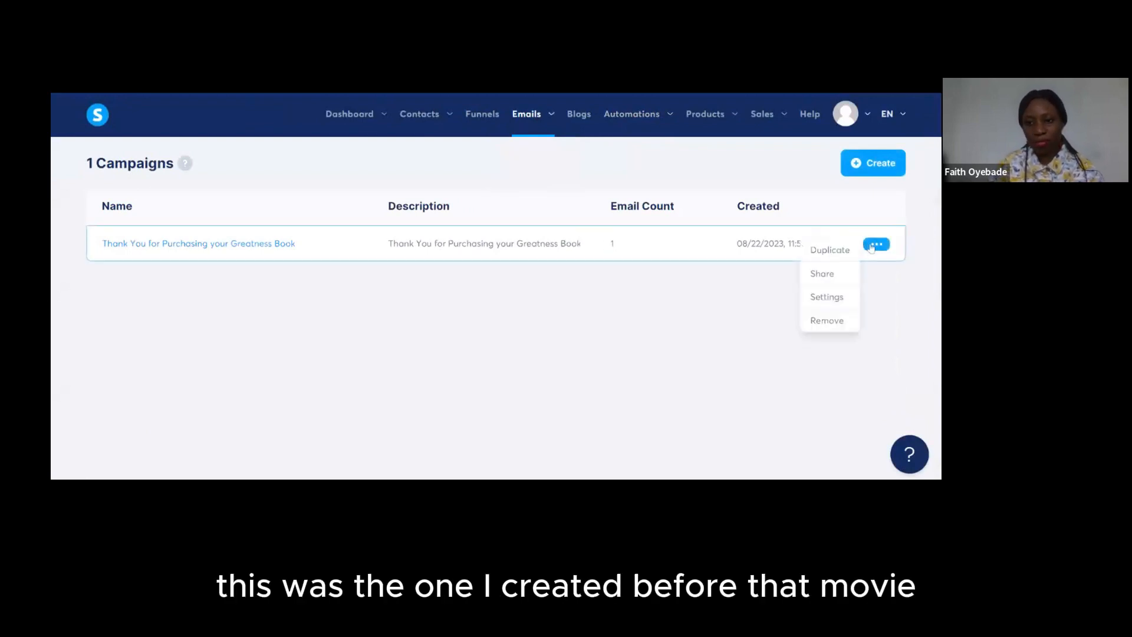
click(832, 321)
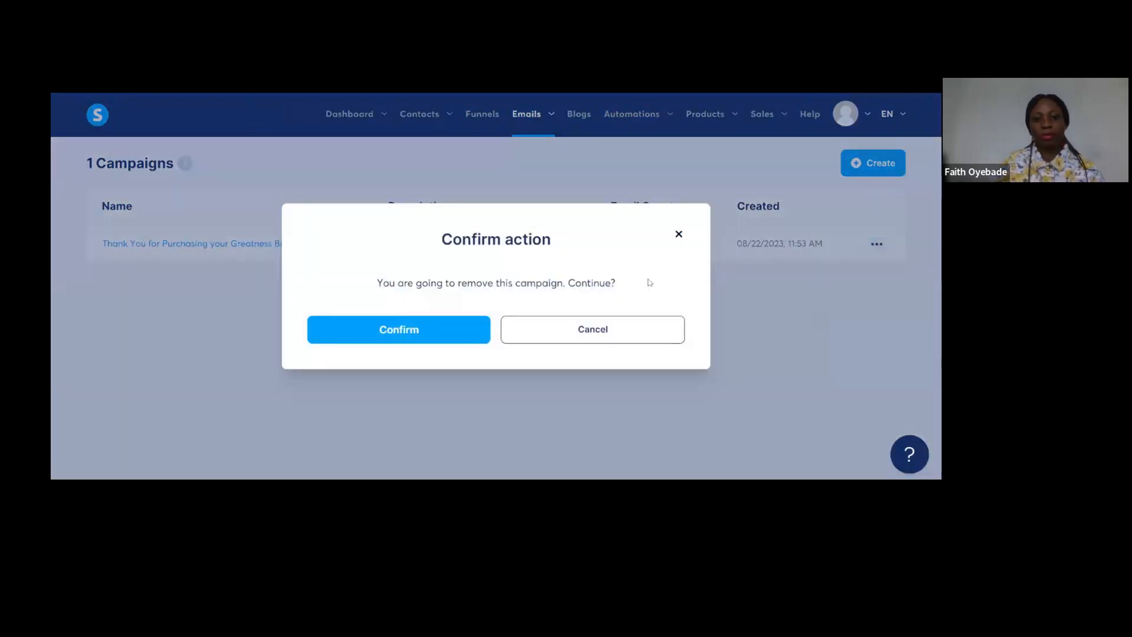
click(405, 328)
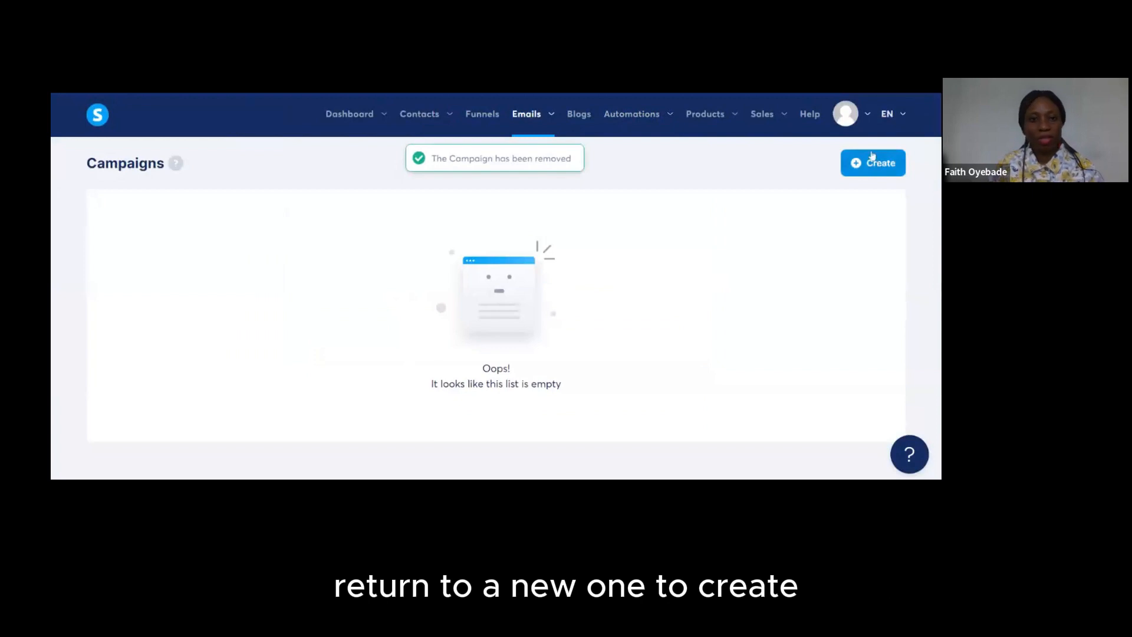
Create an email campaign named "Thank You for Purchasing My Book" with the description "Welcome to your path to greatness".
click(872, 158)
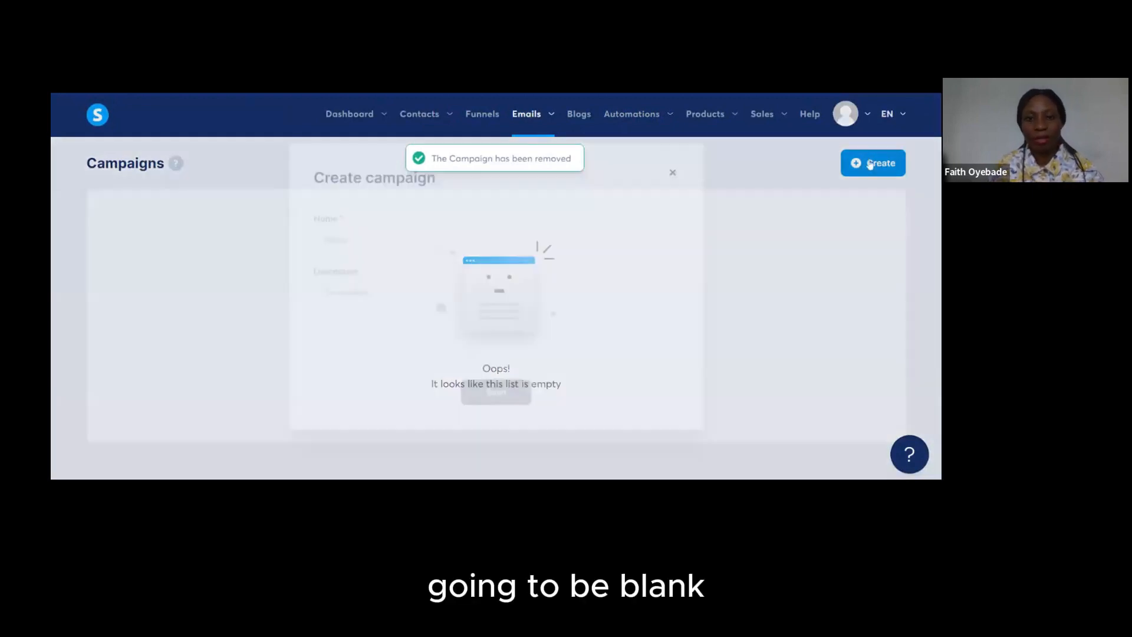
click(377, 239)
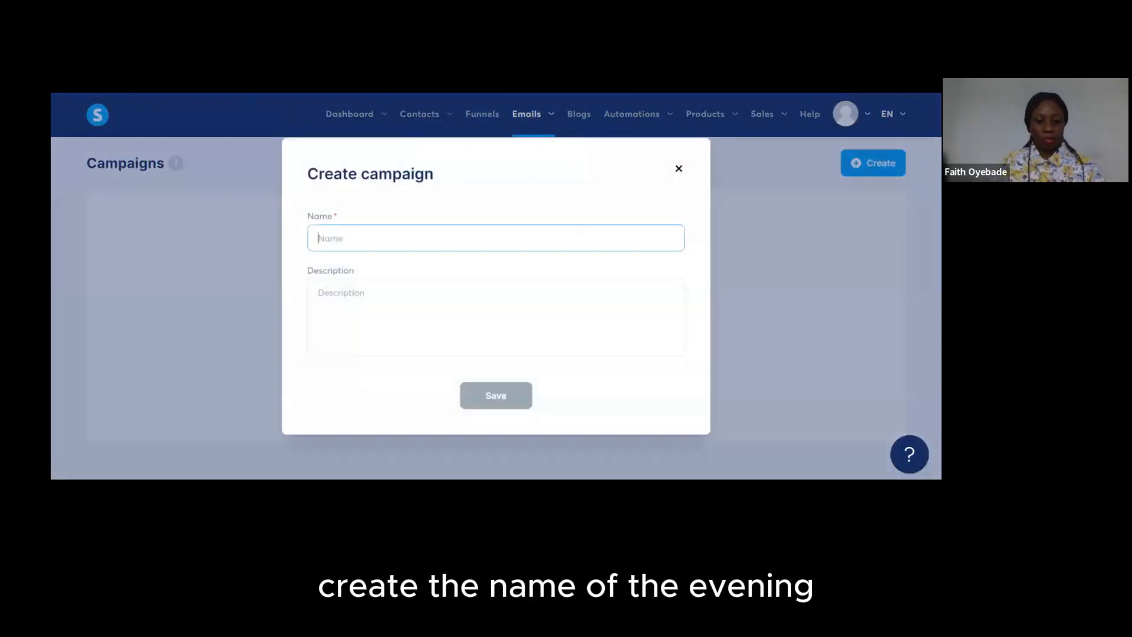
text(Thank)
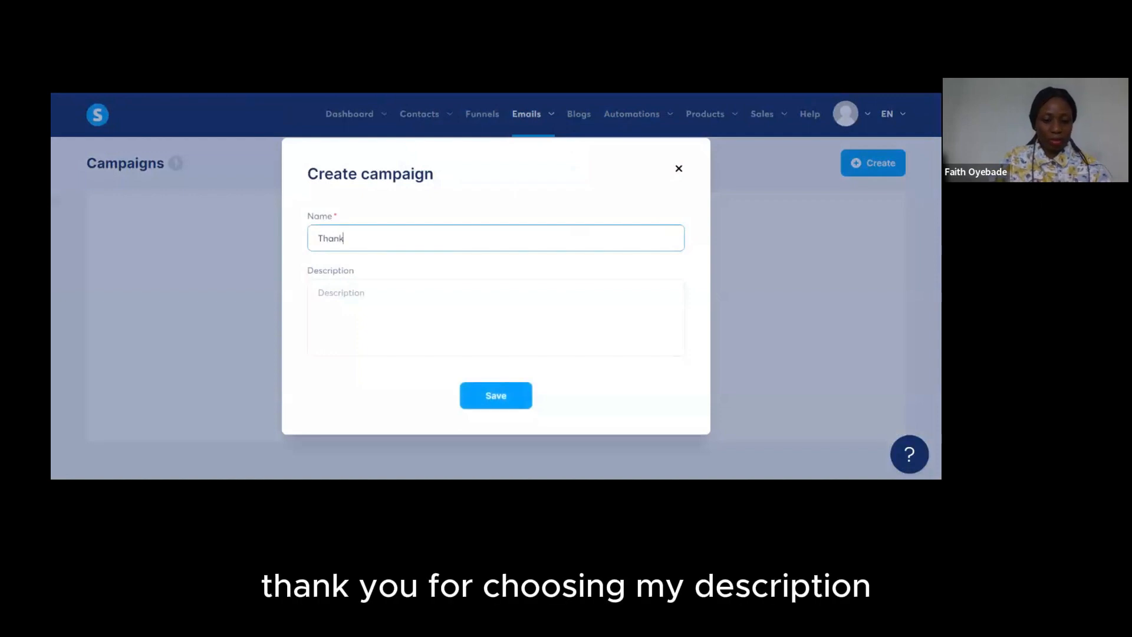
text( You for)
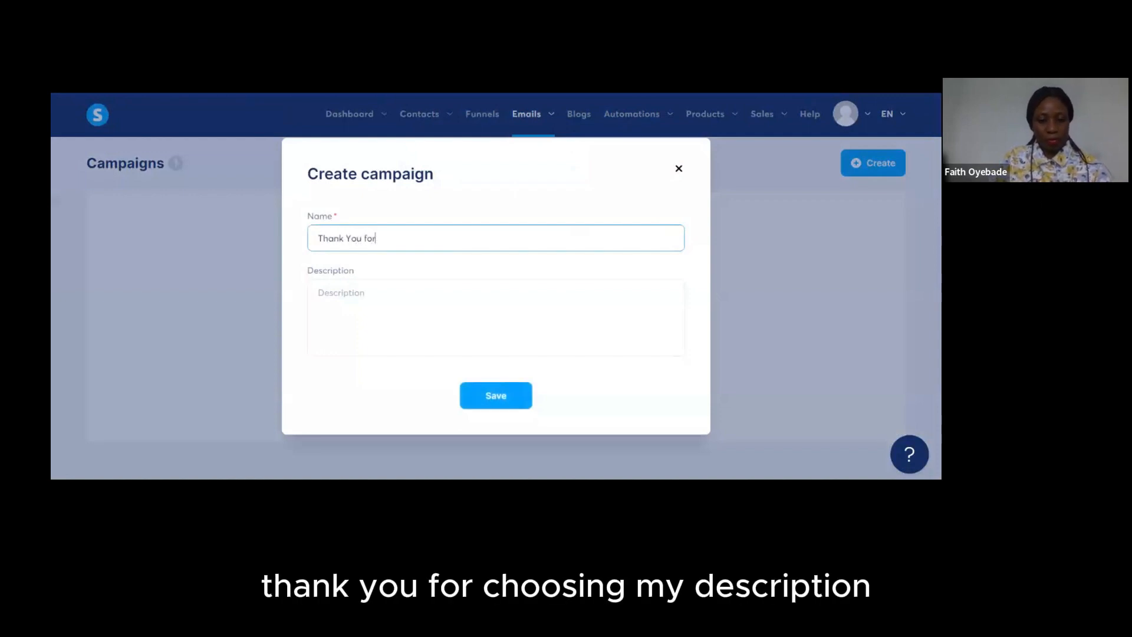
text( Purchas)
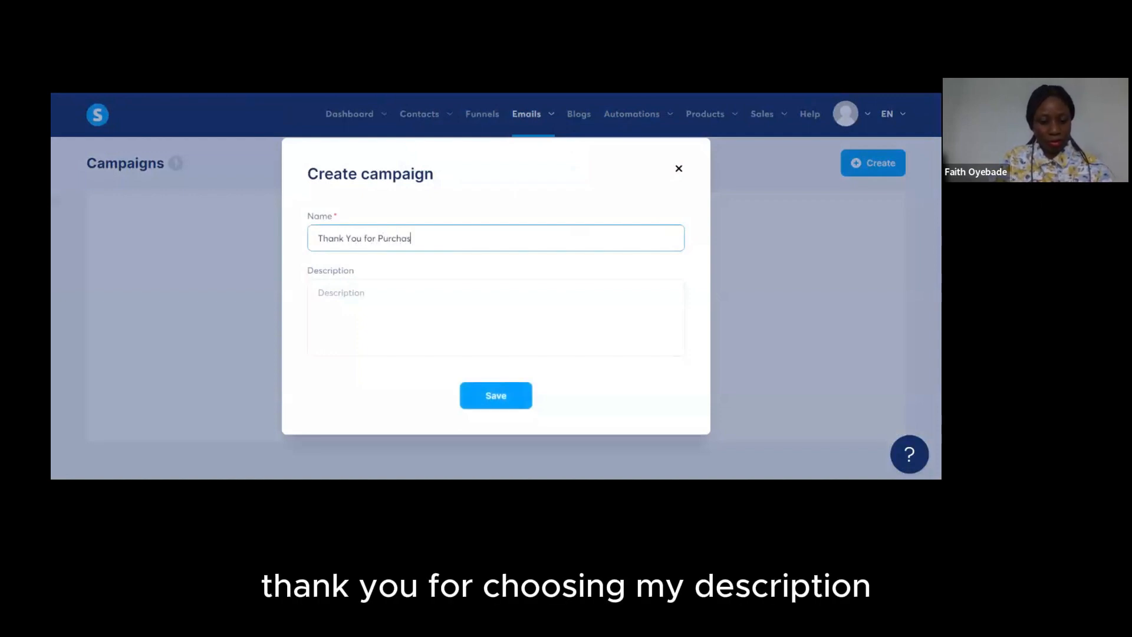
text(ing My Book)
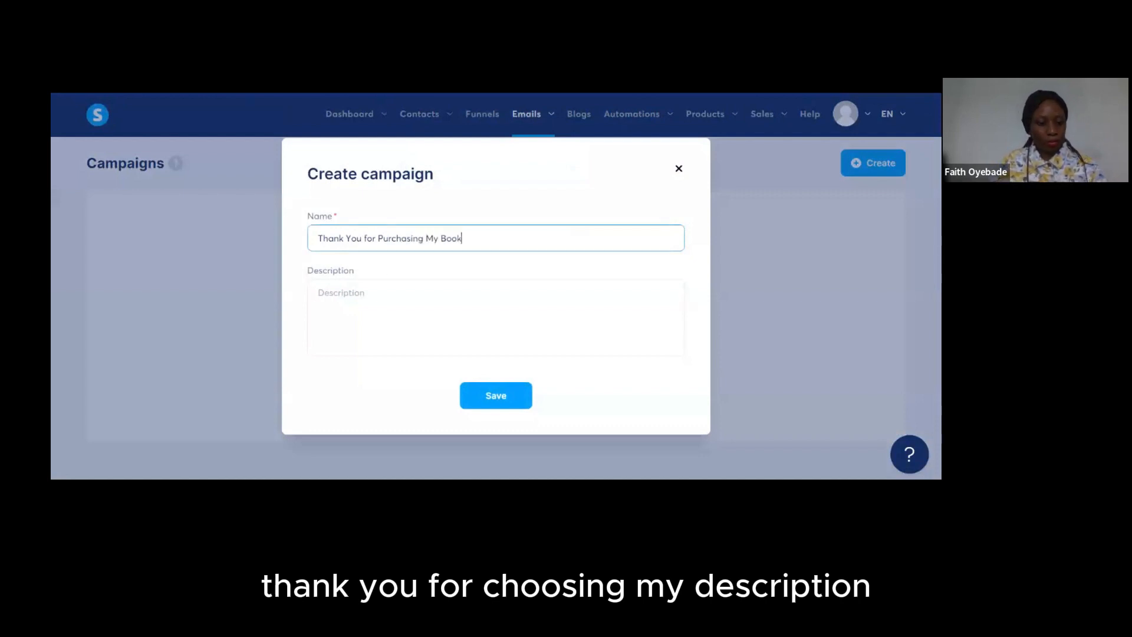
click(319, 293)
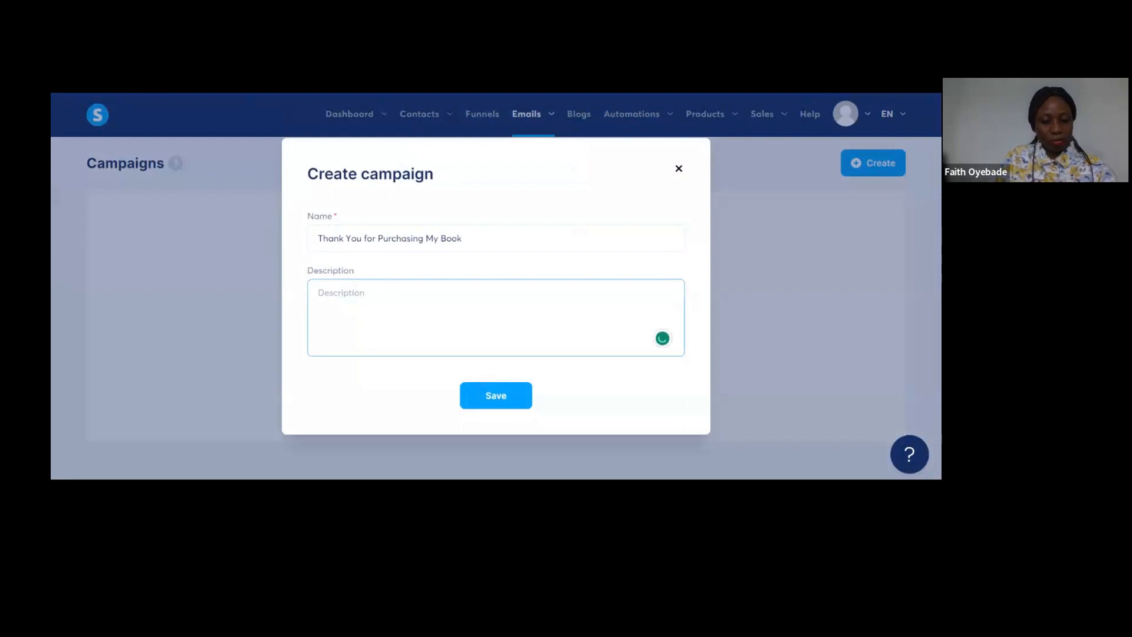
text(Welcom)
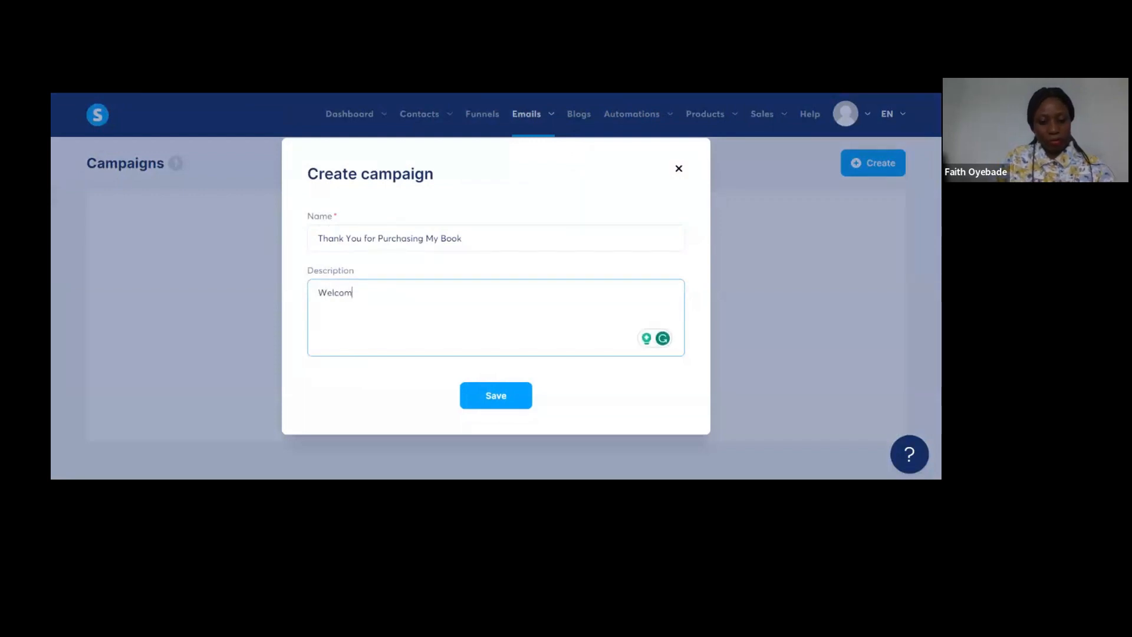
text(e to your )
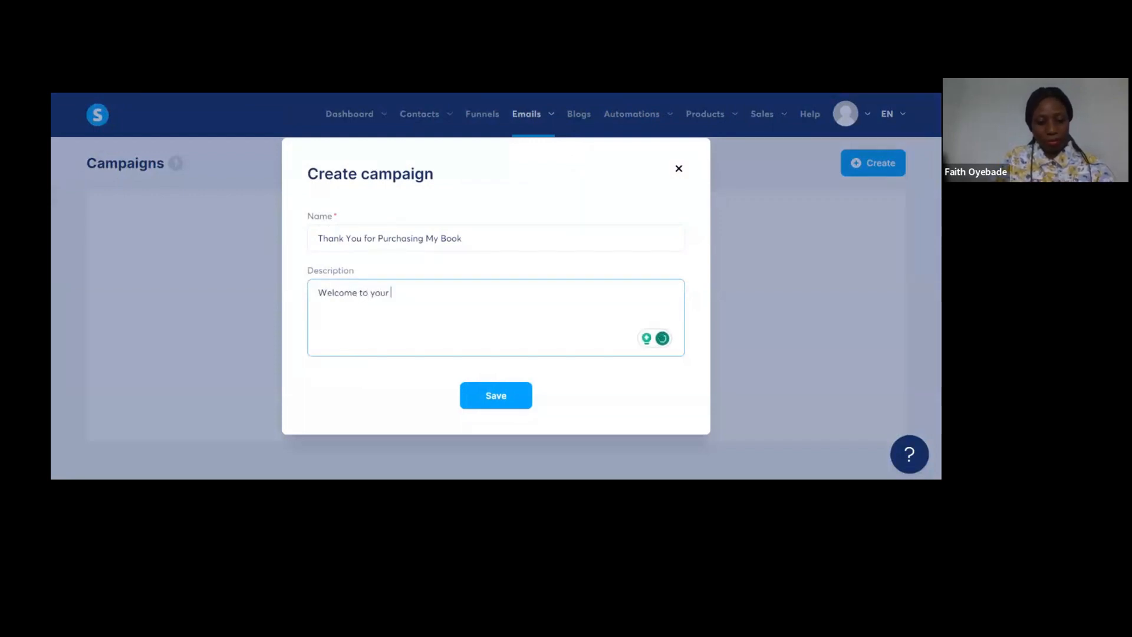
text(path to gr)
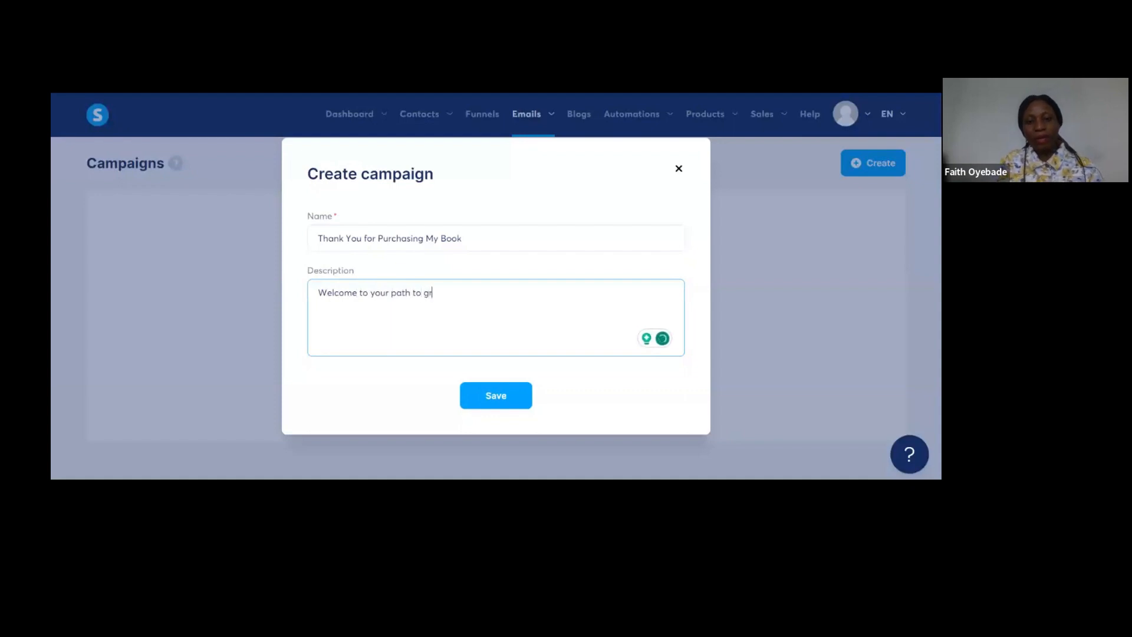
text(eatness)
click(506, 396)
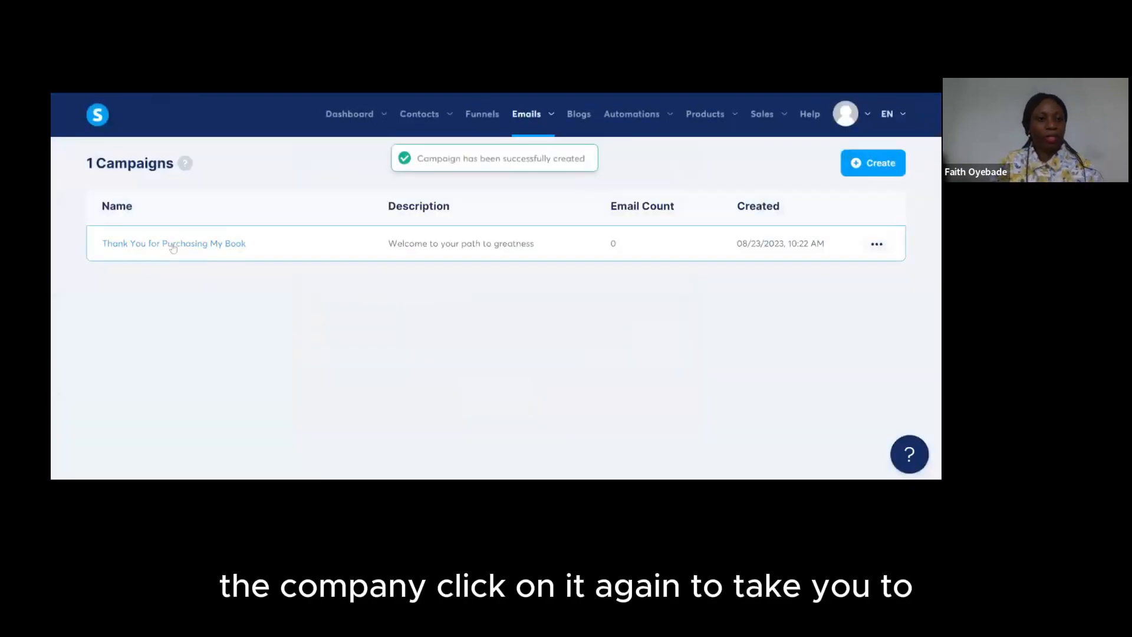
Add a classic-editor email with the subject "Thank you for Purchasing My Book" to the new campaign, keeping the default sender details.
click(172, 244)
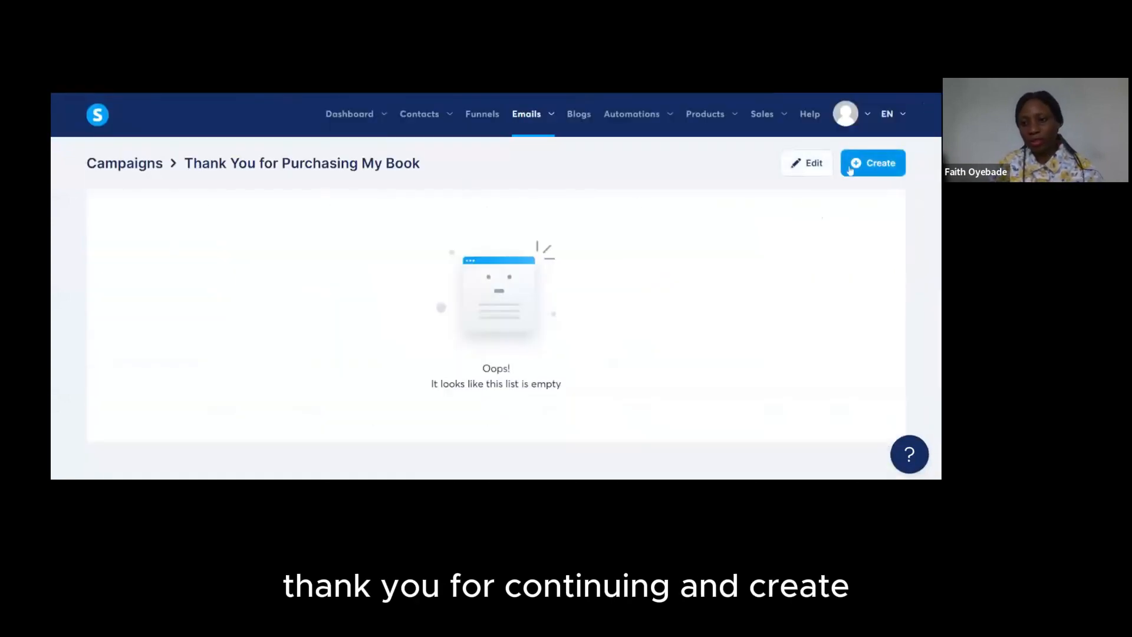
click(851, 167)
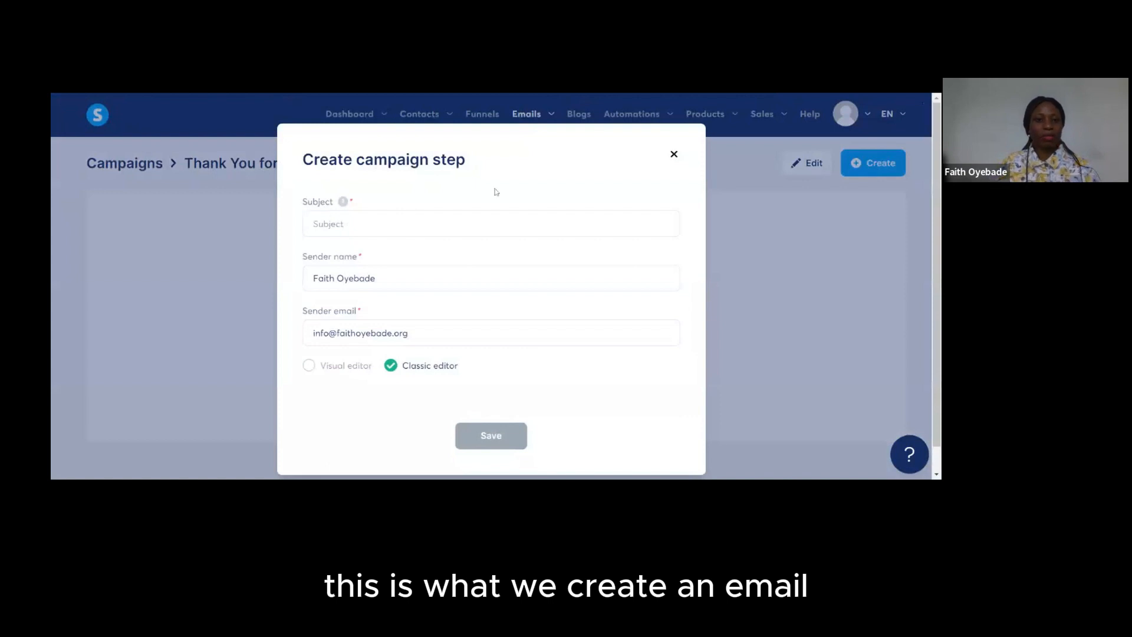
click(357, 229)
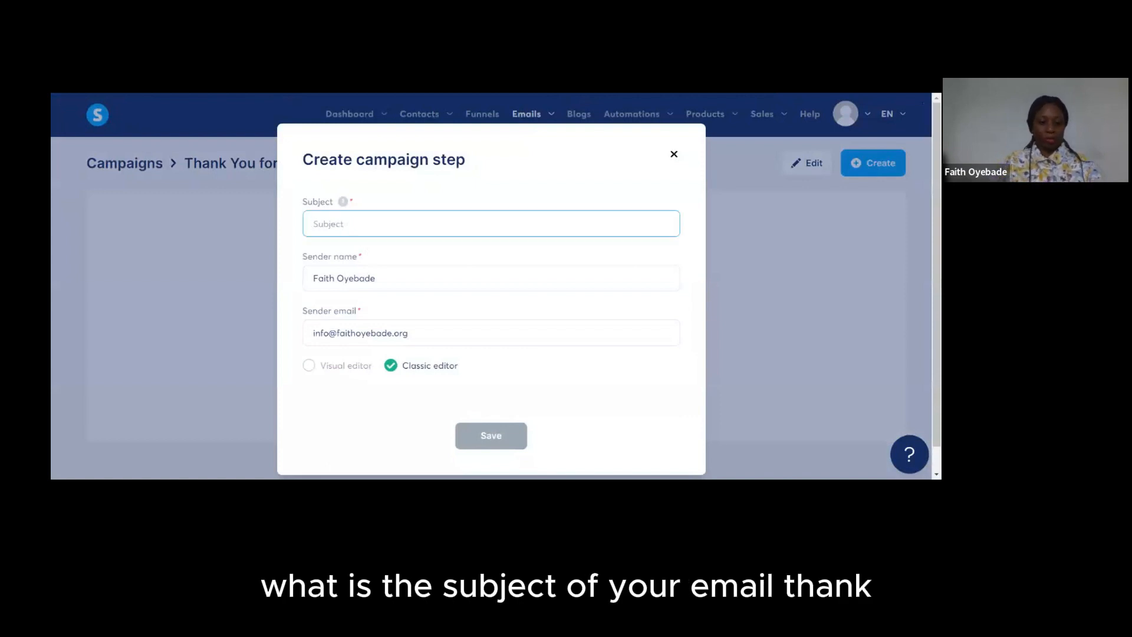
text(Thank you f)
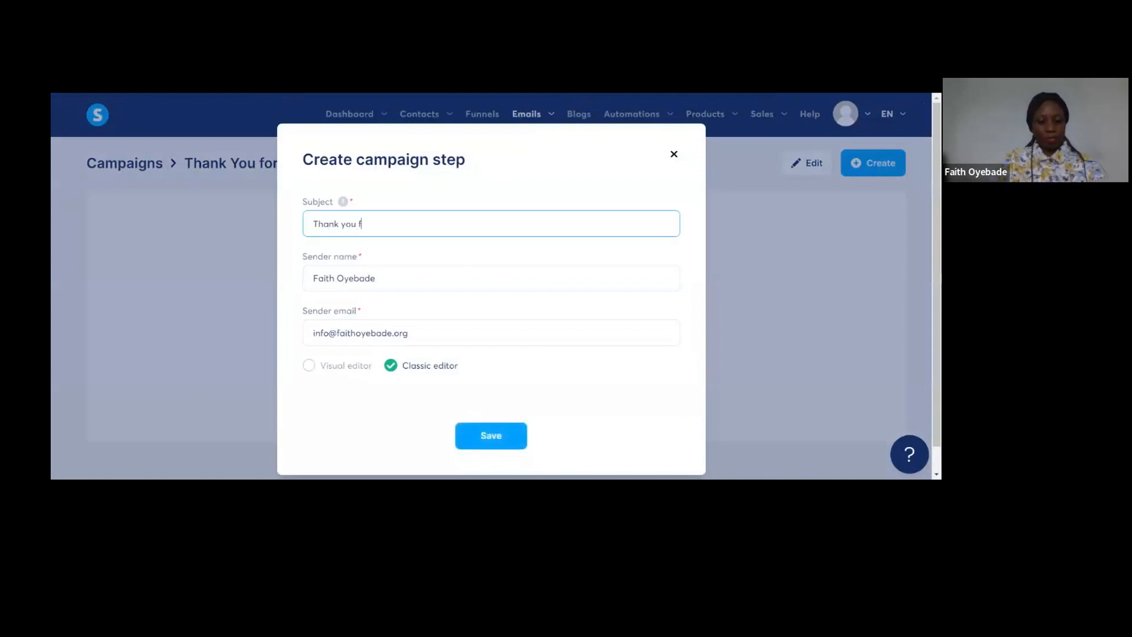
text(or Purcha)
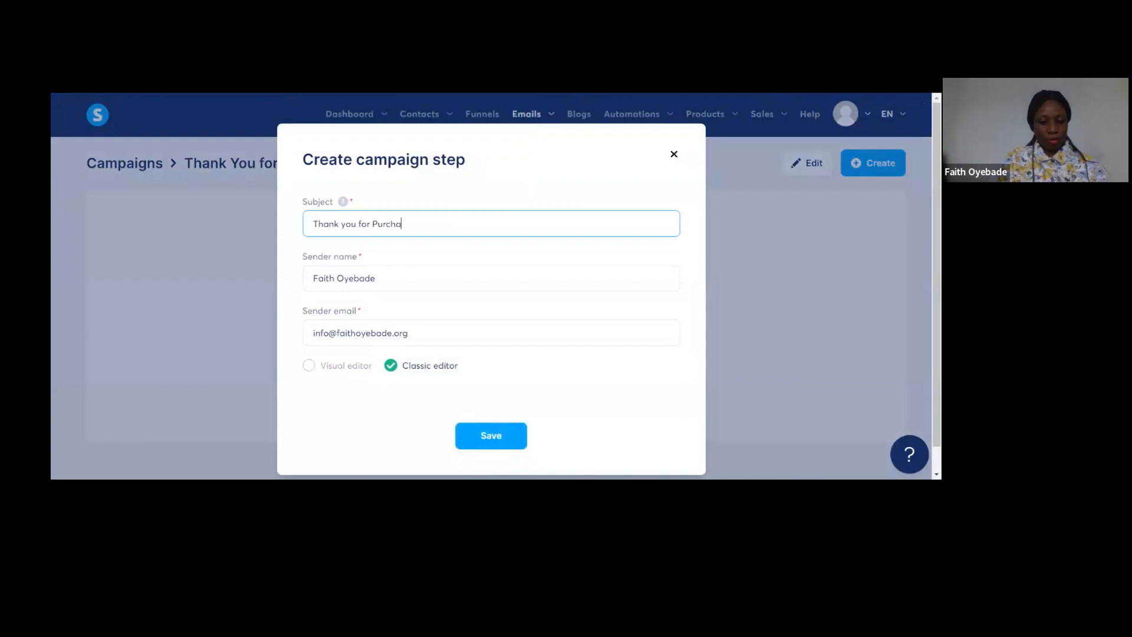
text(sing My Book)
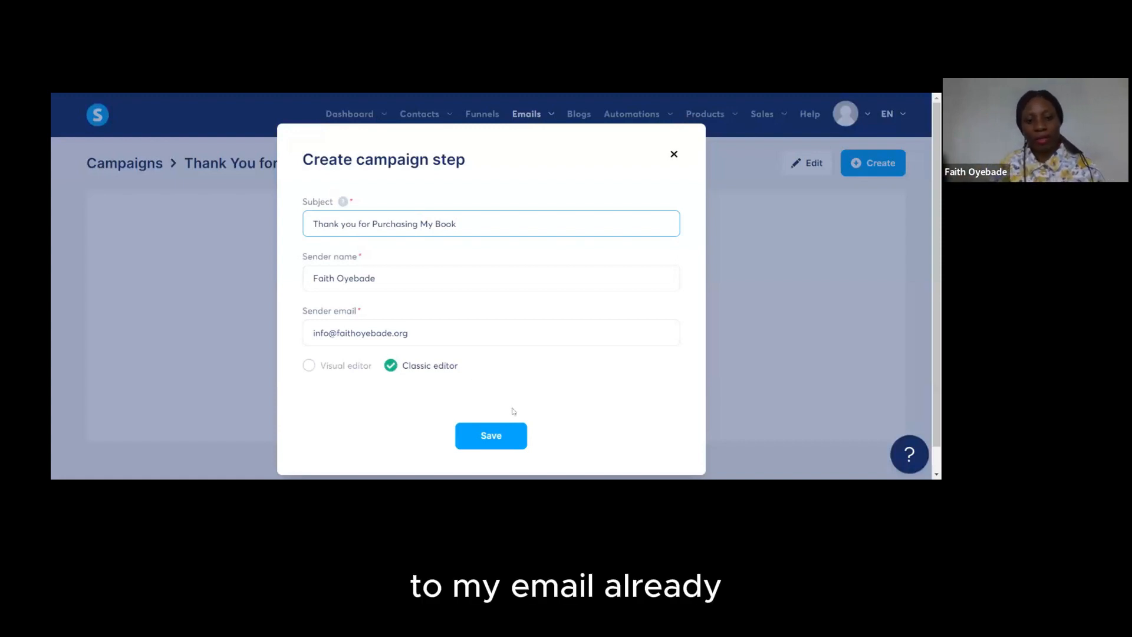
click(498, 446)
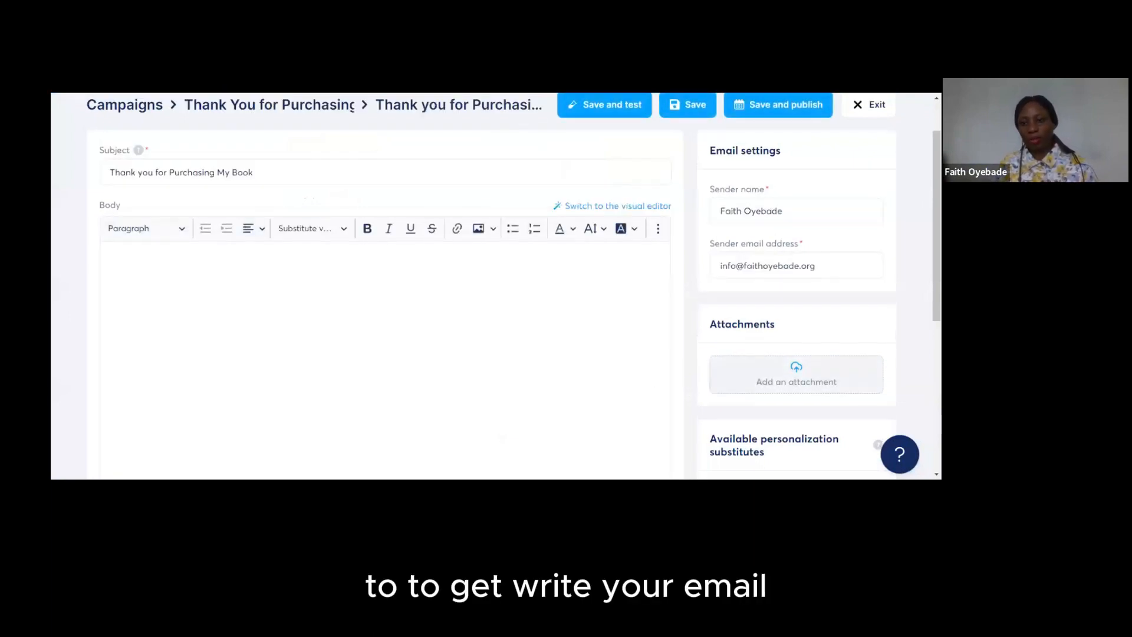
Begin the email body with the greeting "Hello {first_name}", copying the placeholder from the available personalization substitutes.
click(107, 257)
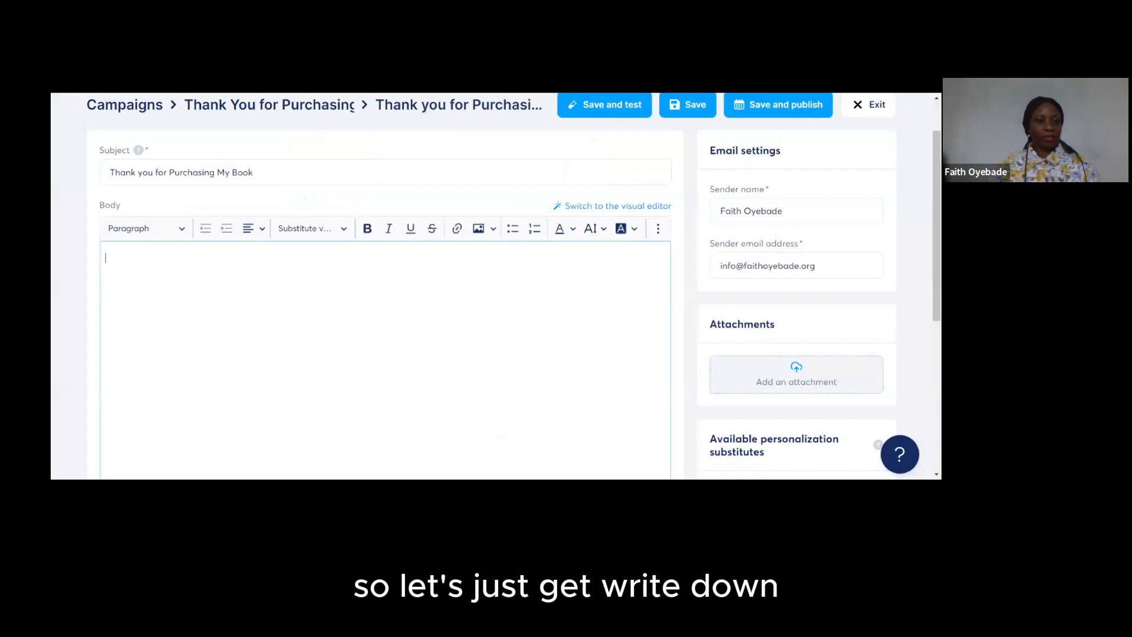
text(Hello)
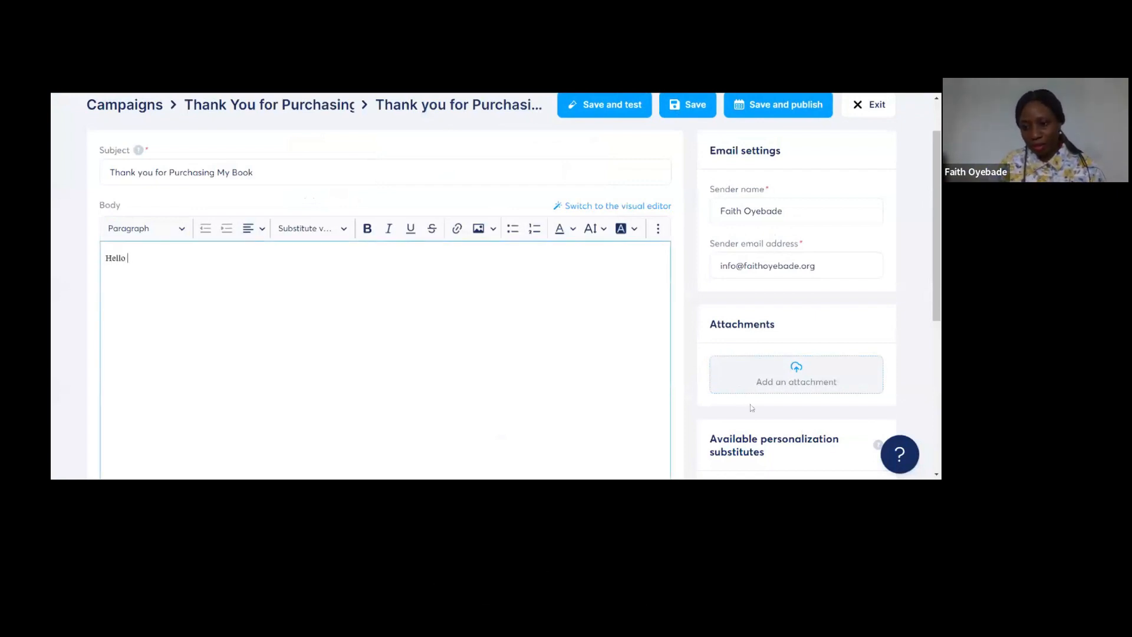
scroll(752, 366, down, 1)
scroll(751, 366, down, 1)
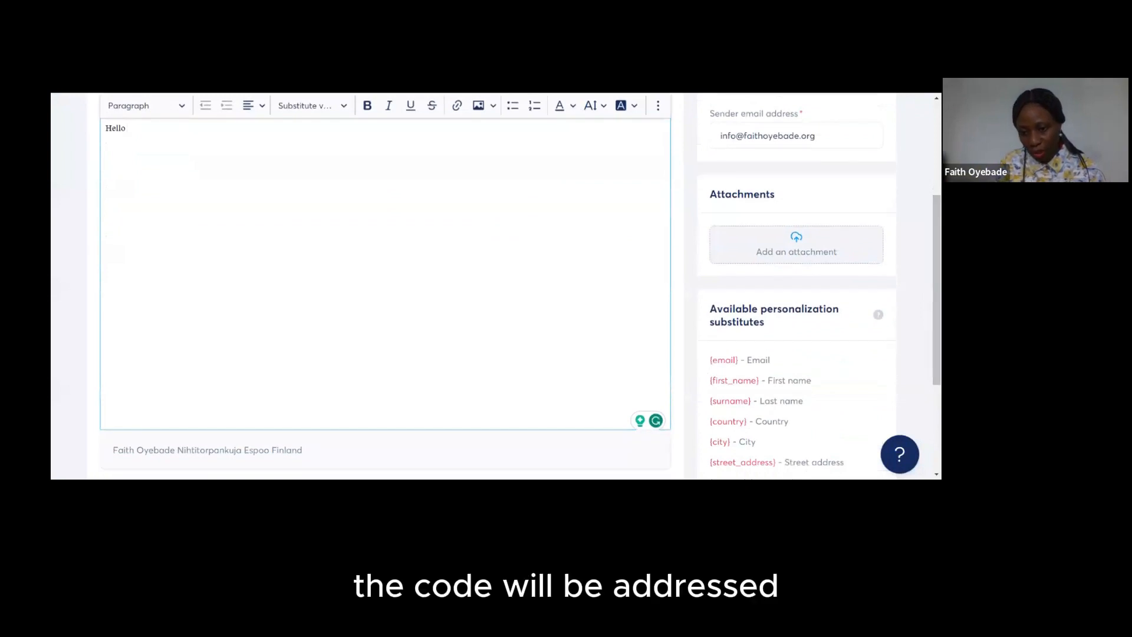
drag(709, 381, 760, 380)
key(ctrl+c)
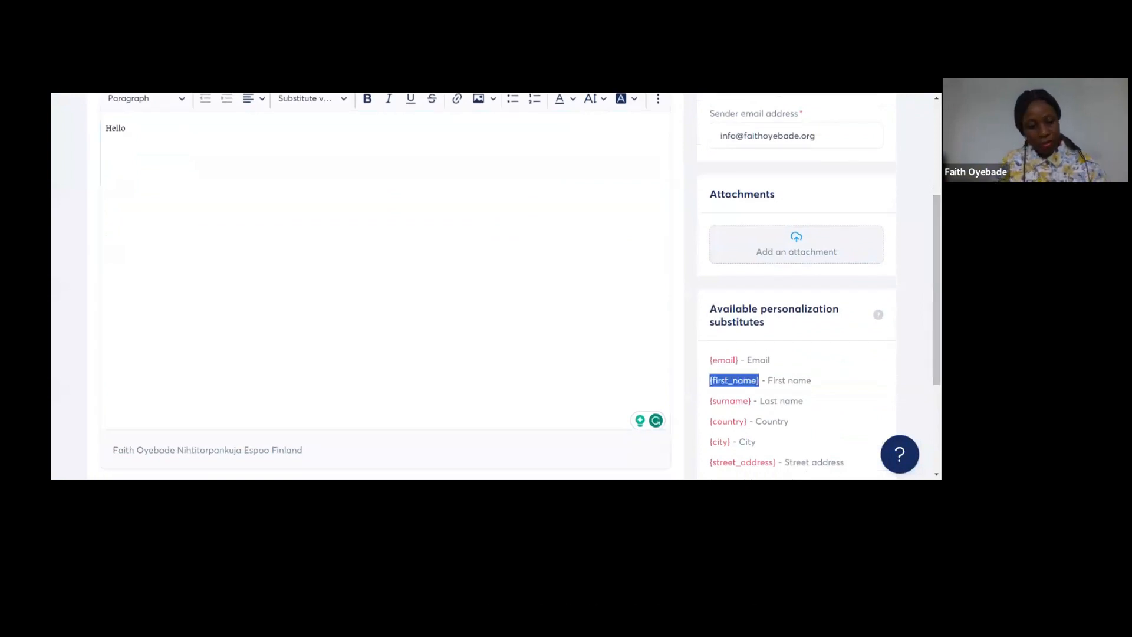
click(128, 128)
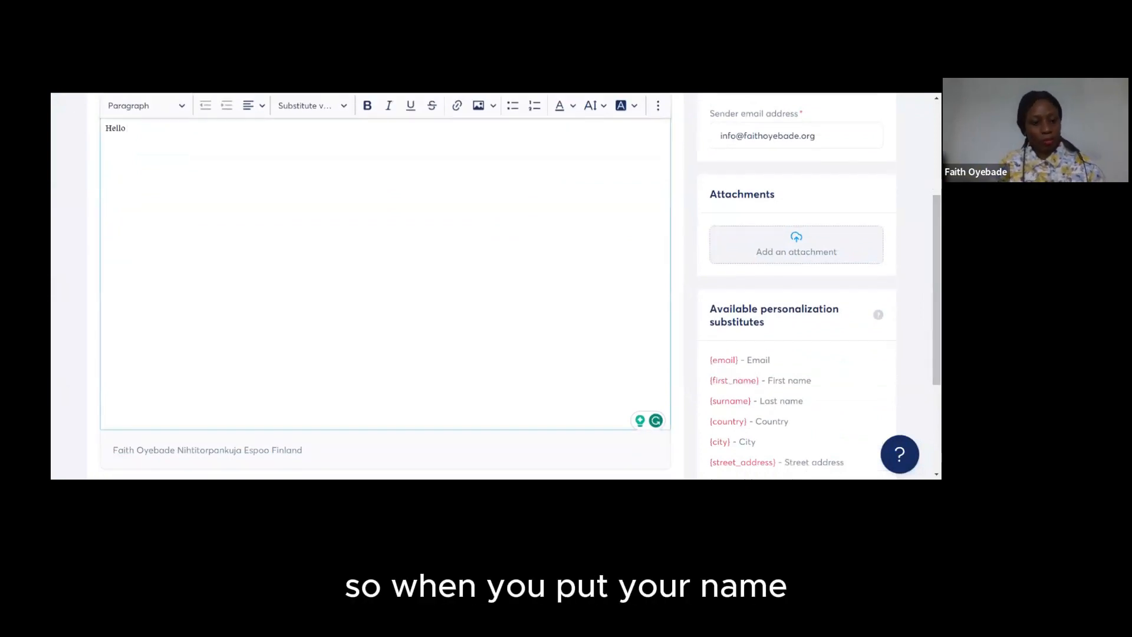
key(ctrl+v)
Set the greeting's {first_name} placeholder to black text and add a comma after it.
drag(175, 128, 128, 129)
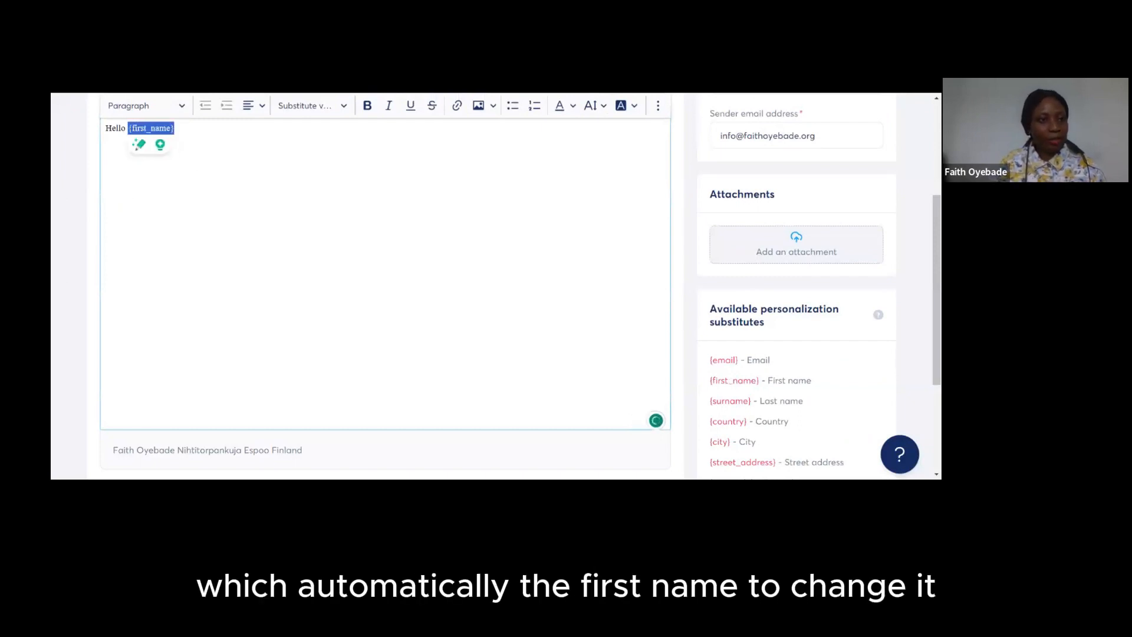
click(572, 107)
click(563, 149)
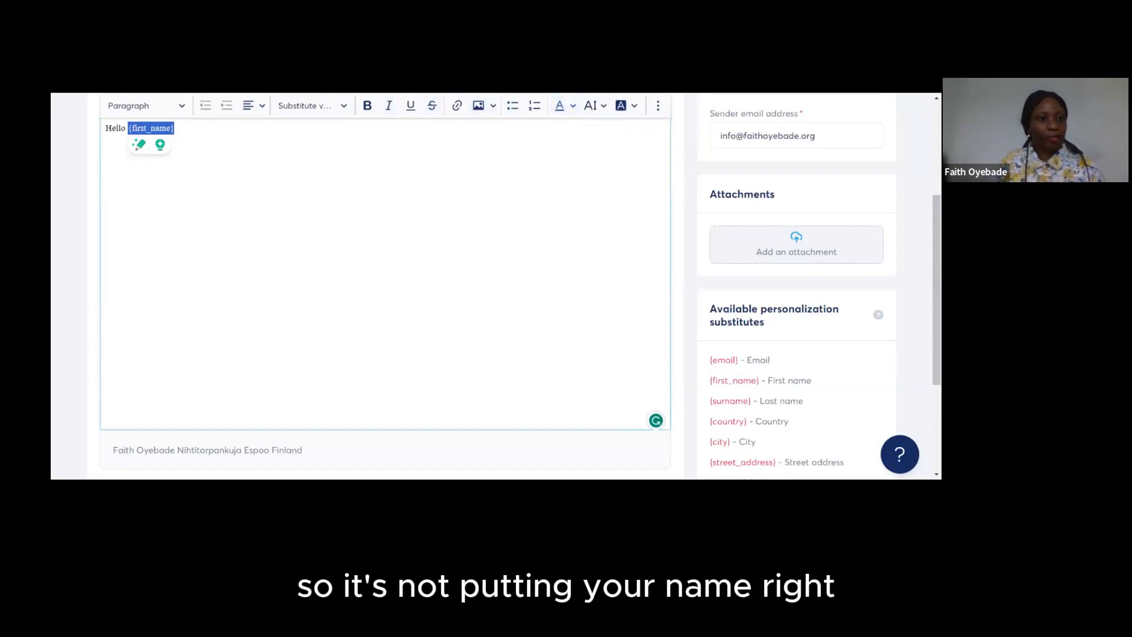
click(180, 129)
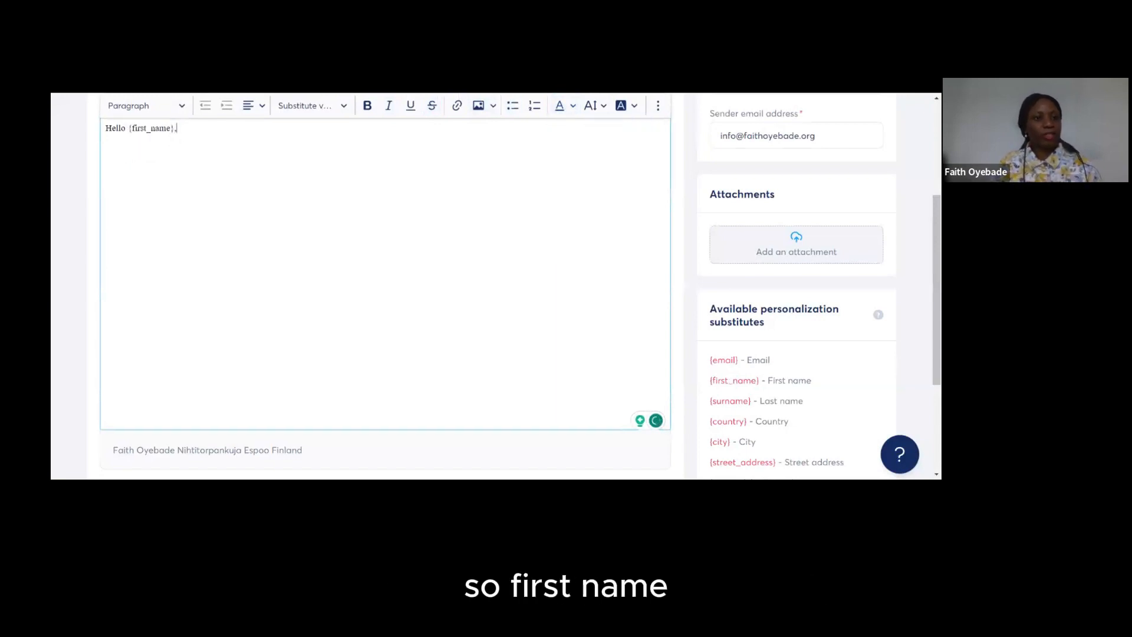
Write "Thank you for purchasing my book, you are Amazing." below the greeting, separated by a blank line.
key(Return)
key(Return)
text(Thank y)
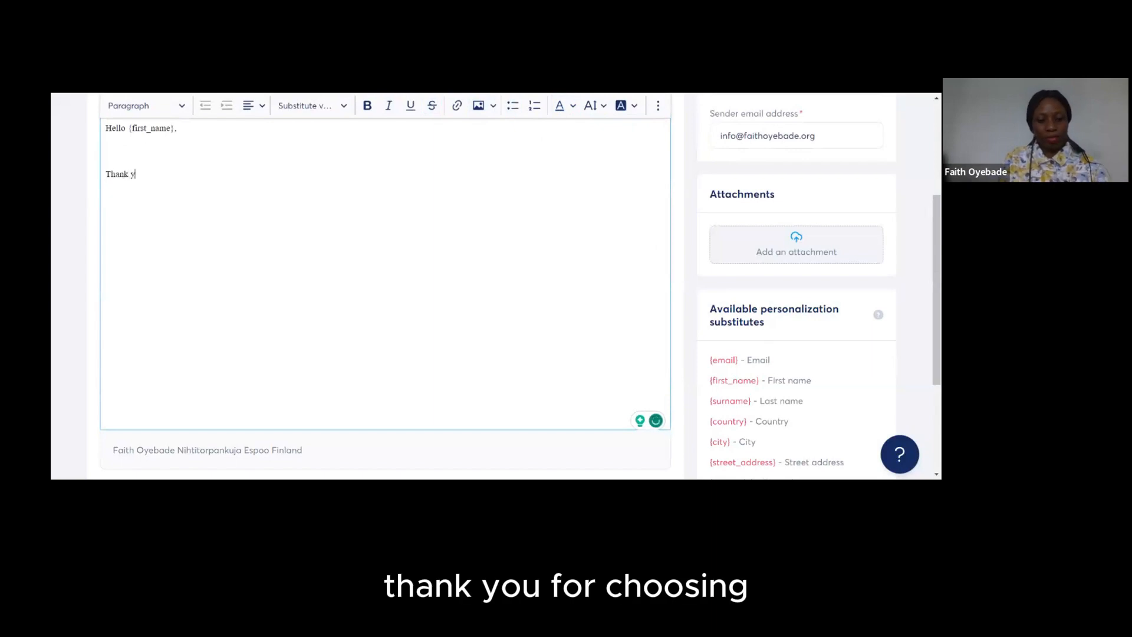
text(ou for pu)
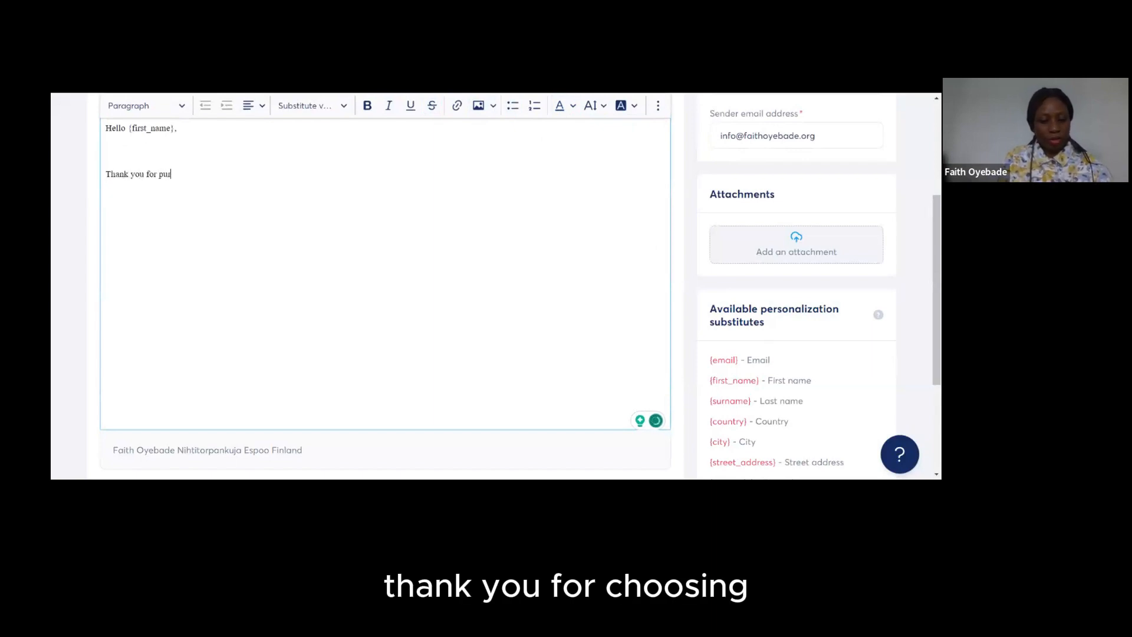
text(rchASING)
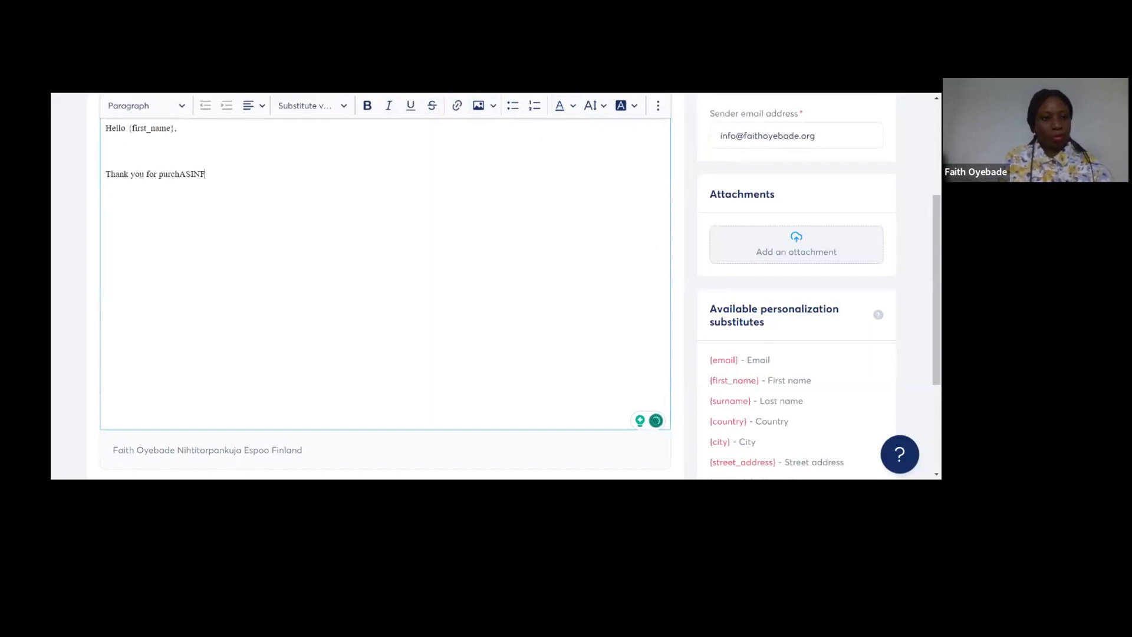
key(BackSpace)
key(BackSpace)
key(BackSpace)
key(BackSpace)
key(BackSpace)
key(BackSpace)
text(h)
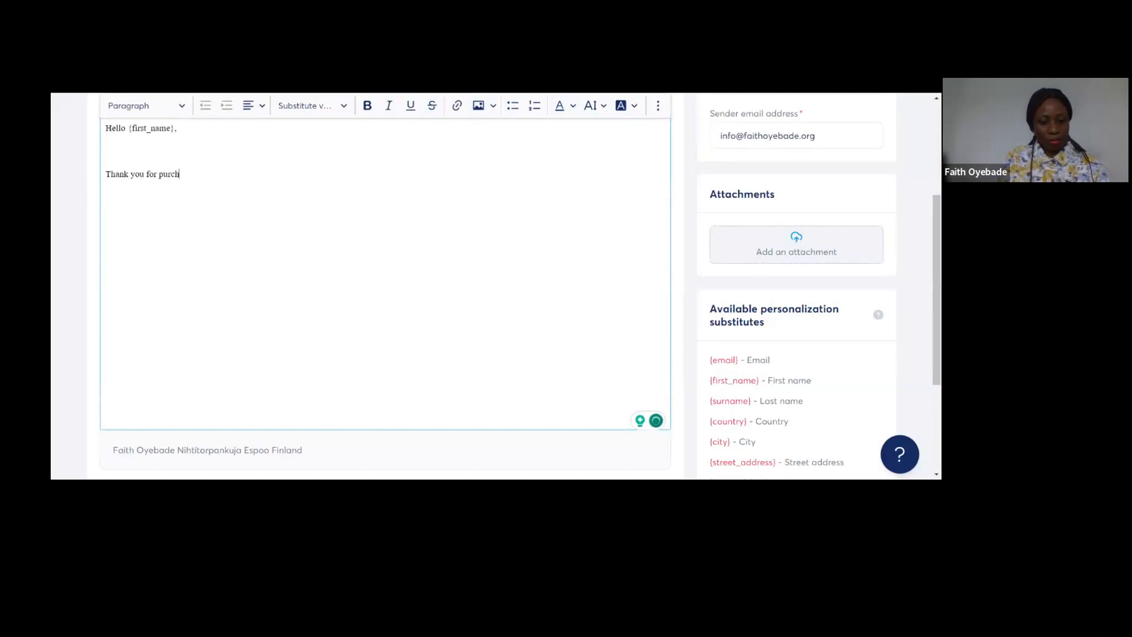
text(asing my b)
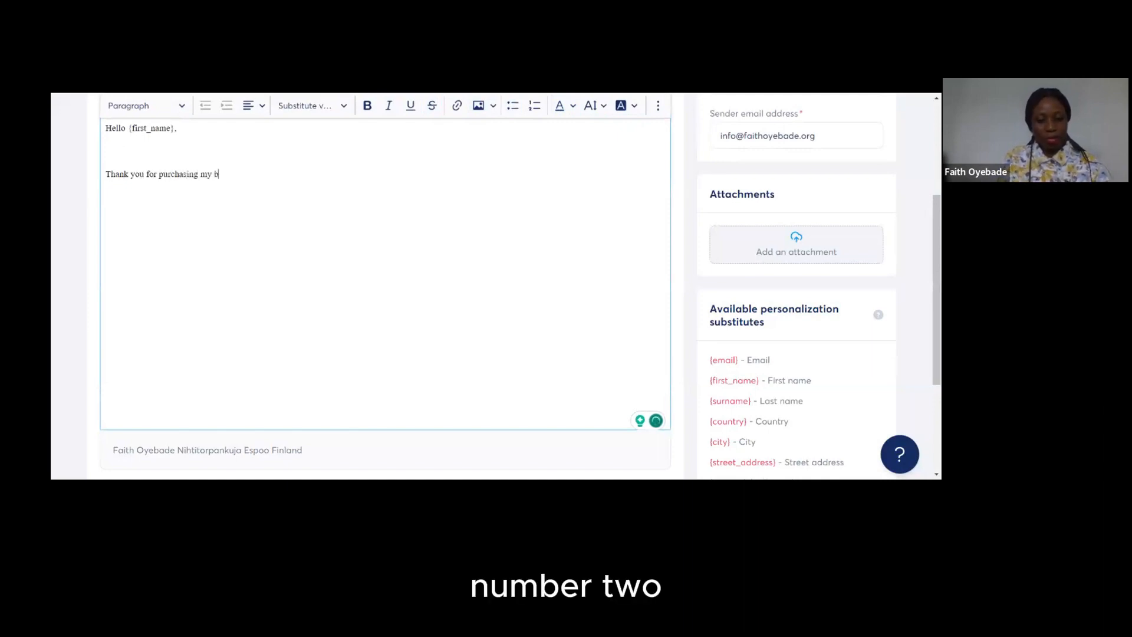
text(ook)
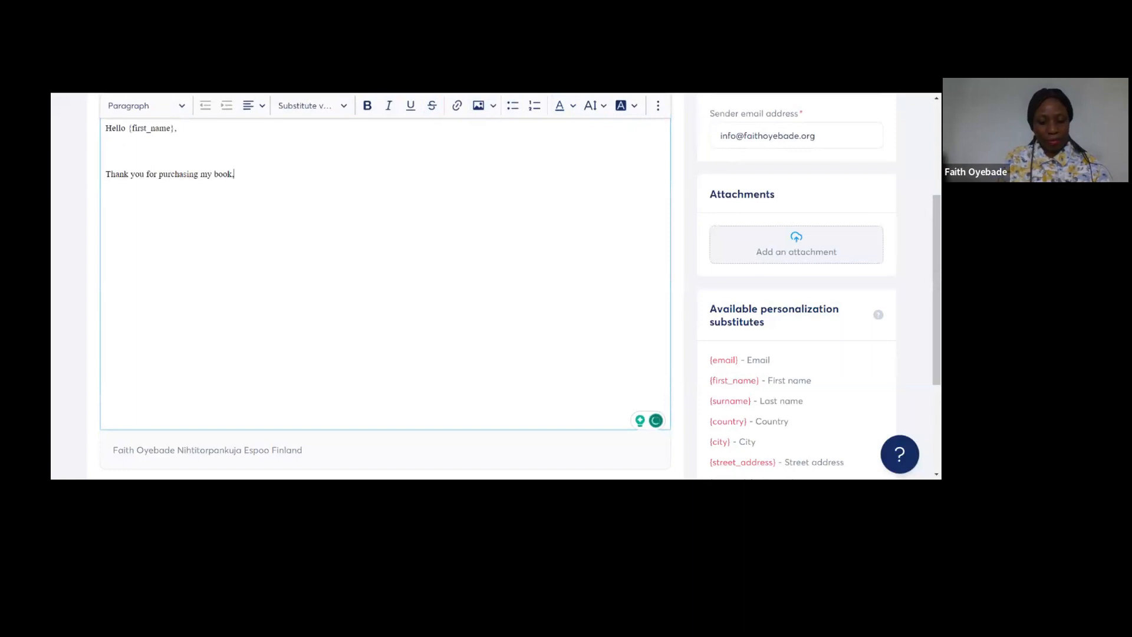
text(, yo)
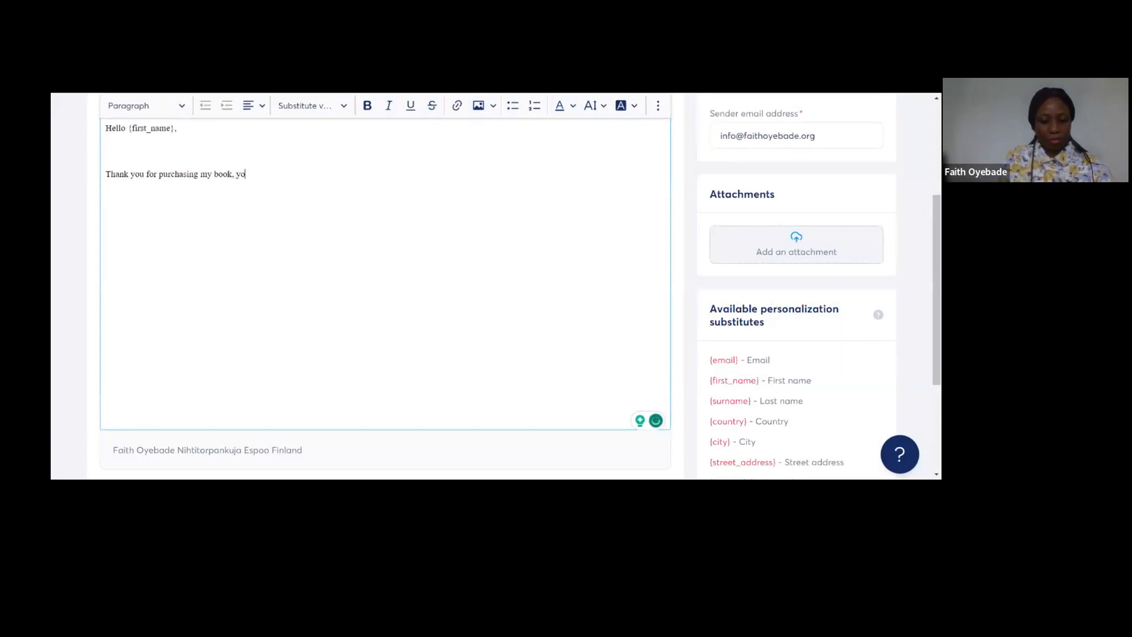
text(u are Amazing.  )
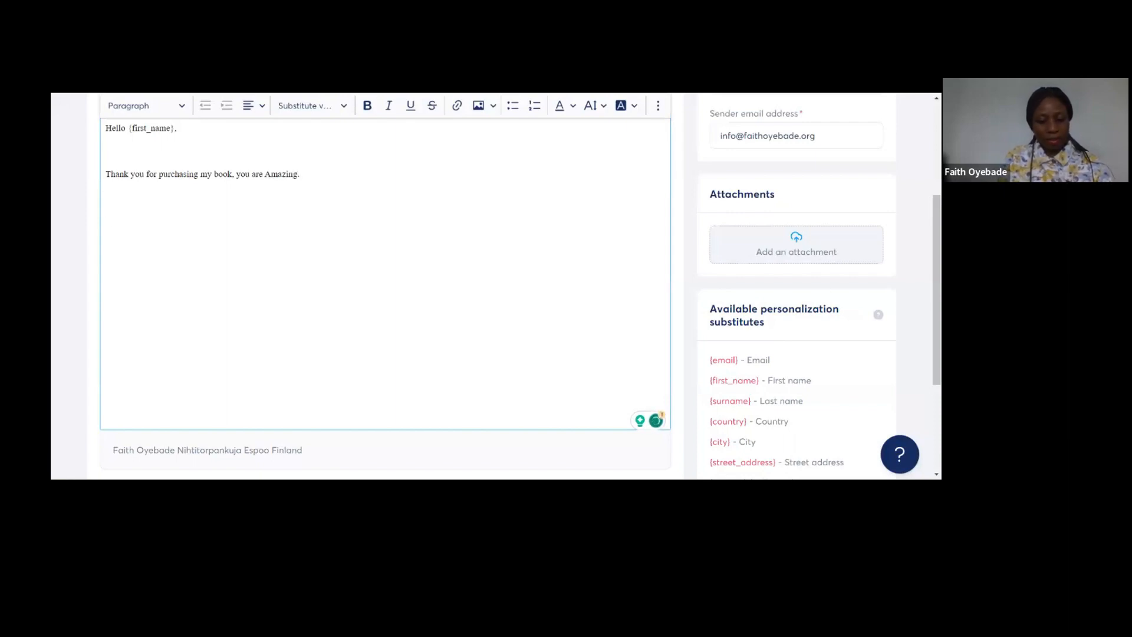
Add a separate paragraph reading "Click on this Link to download your E copy Now." below the thank-you sentence.
text(Click on the )
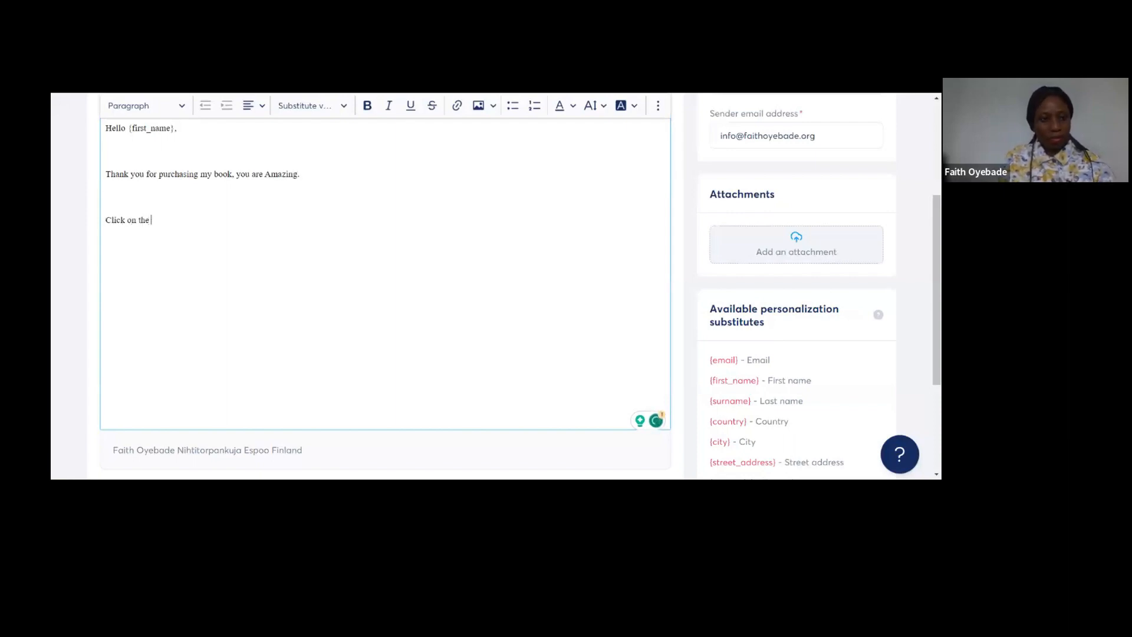
text(the)
key(BackSpace)
key(BackSpace)
key(BackSpace)
key(BackSpace)
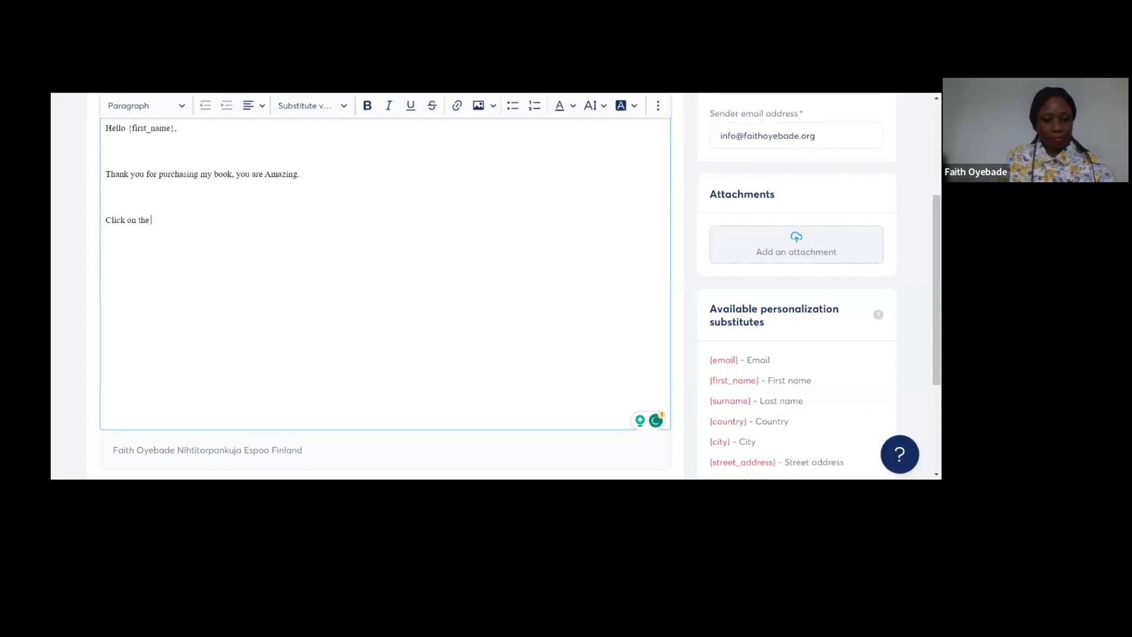
text(Link b)
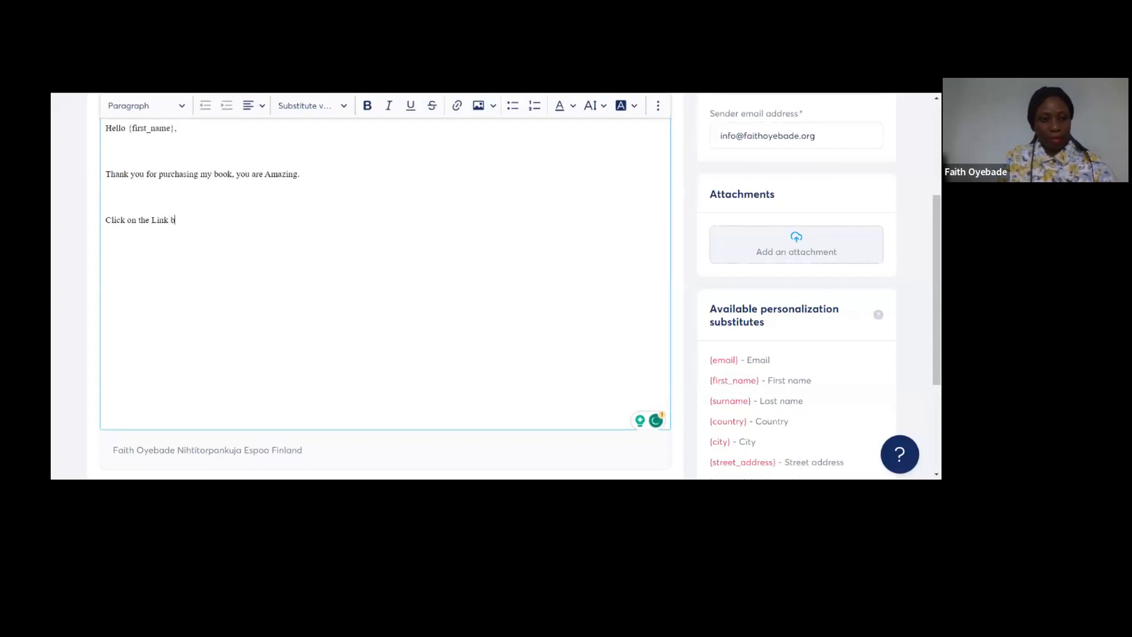
key(BackSpace)
key(BackSpace)
key(BackSpace)
key(BackSpace)
key(BackSpace)
key(BackSpace)
key(BackSpace)
key(BackSpace)
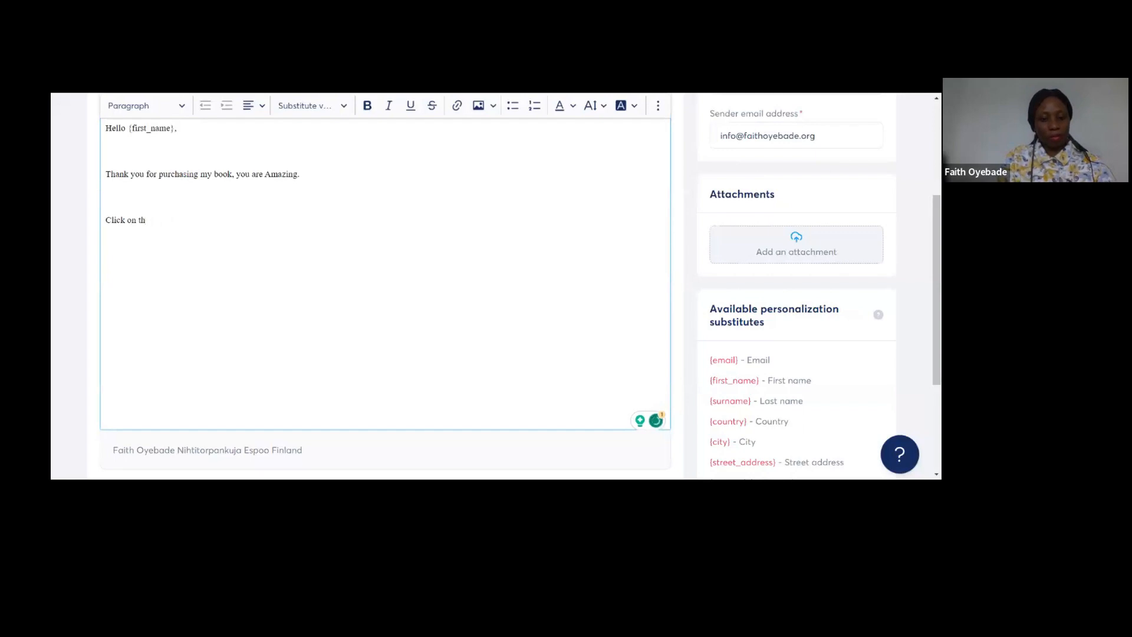
text(is Link to)
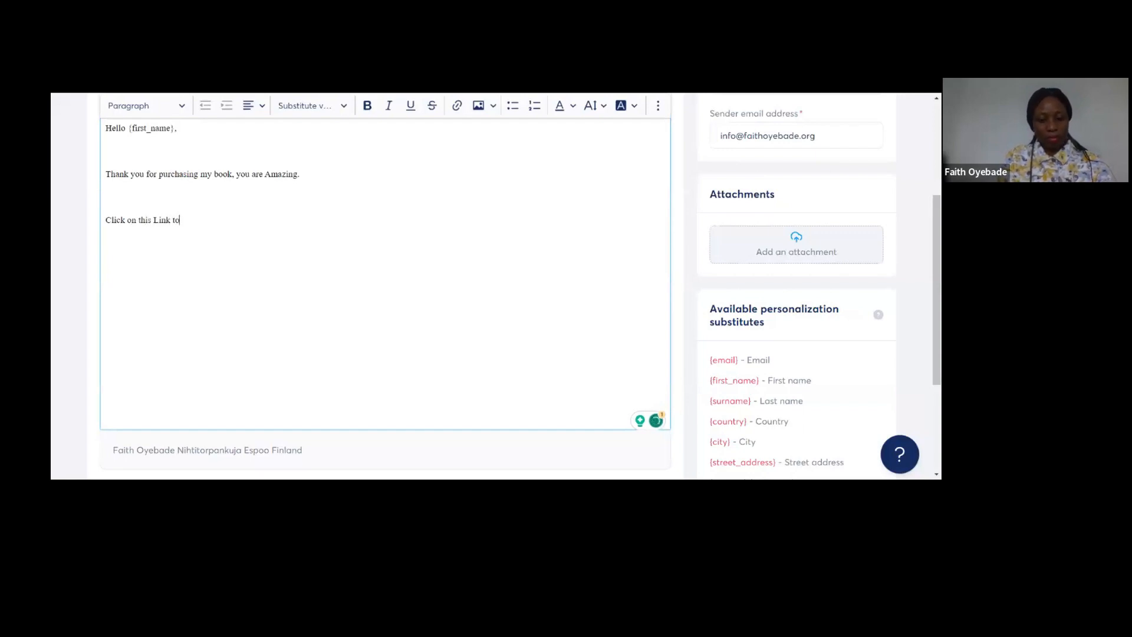
text( download y)
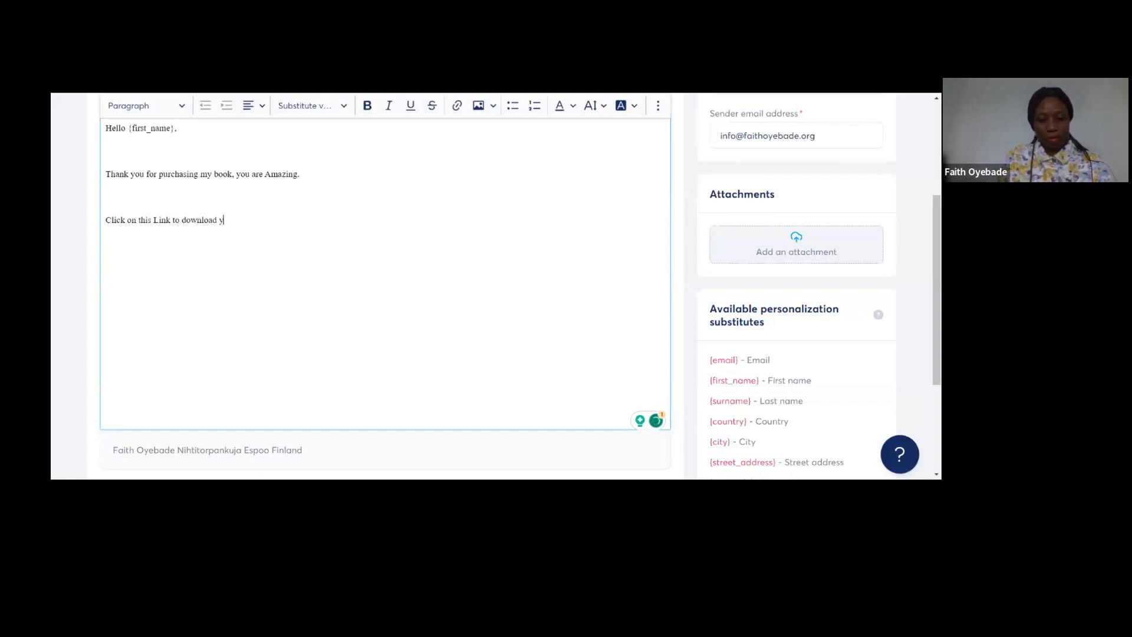
text(our E)
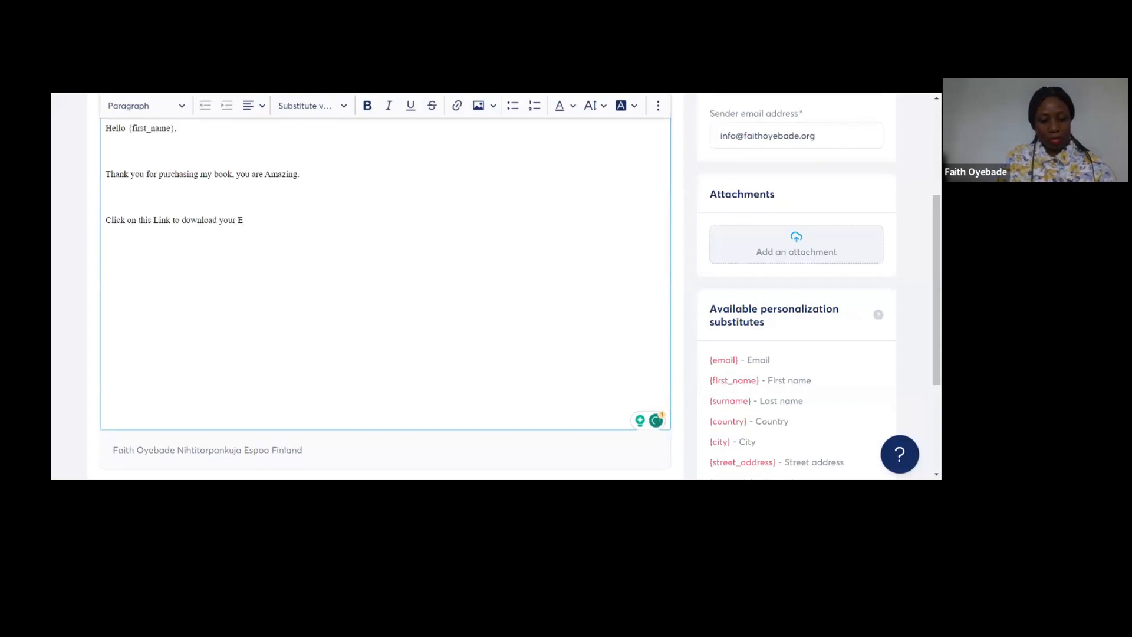
text( copy)
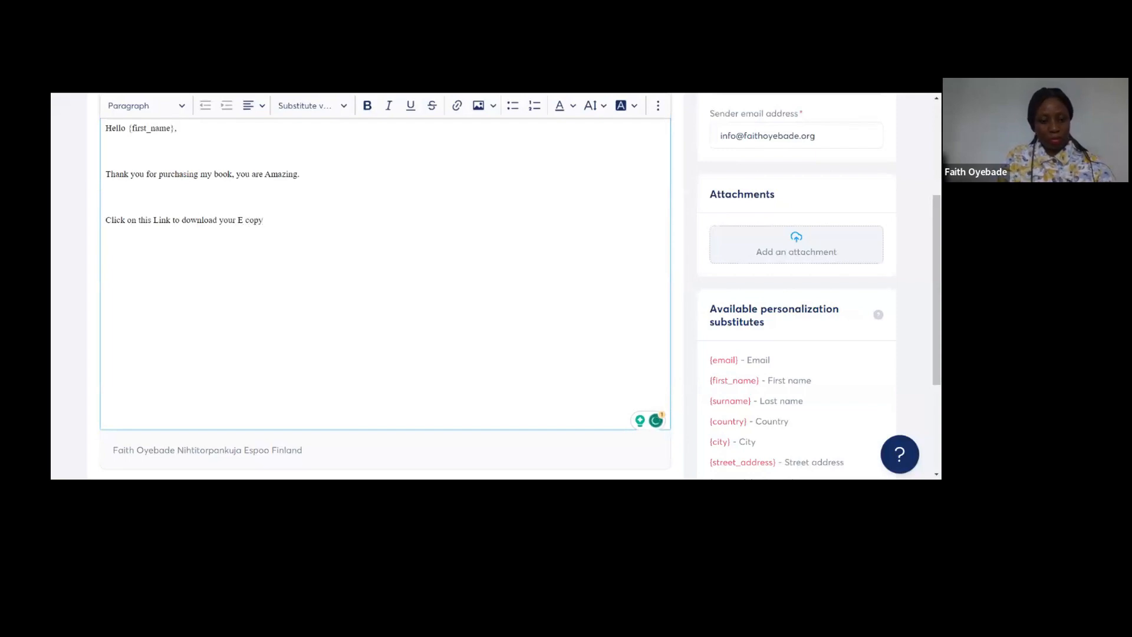
text( Now)
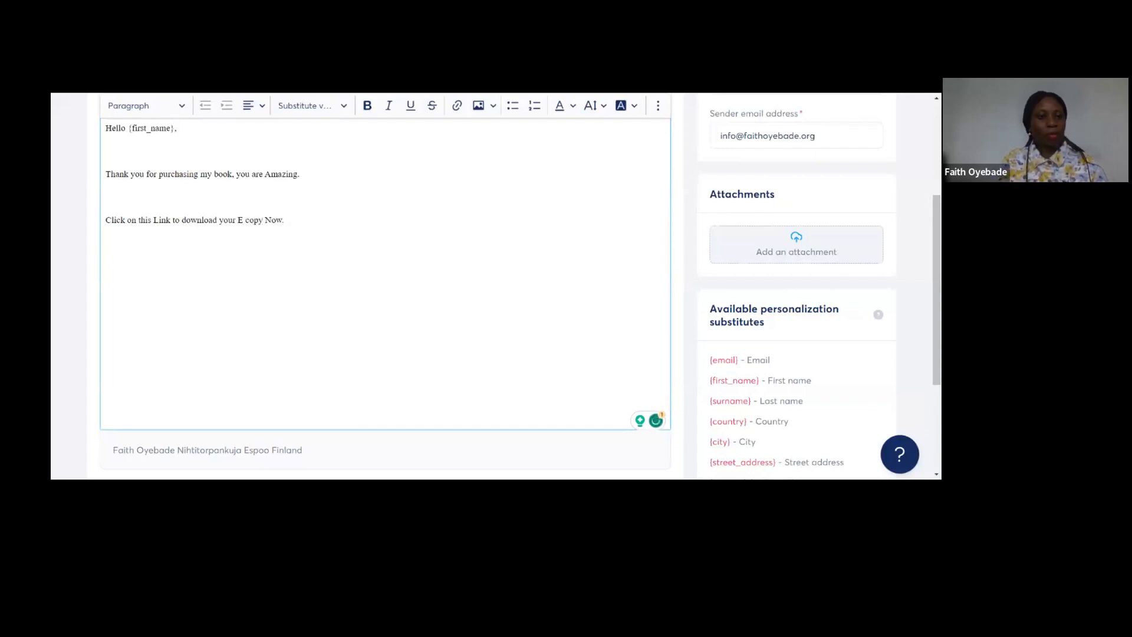
text(.)
Change the text color of the word "Link" in the download sentence to dark blue.
drag(153, 220, 171, 219)
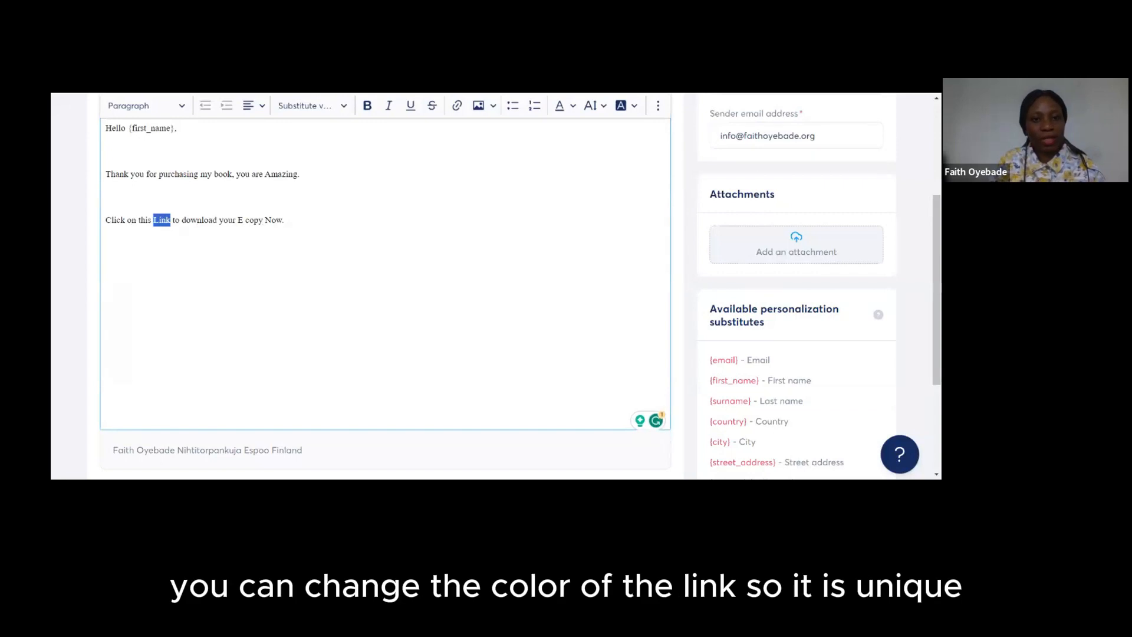
click(570, 111)
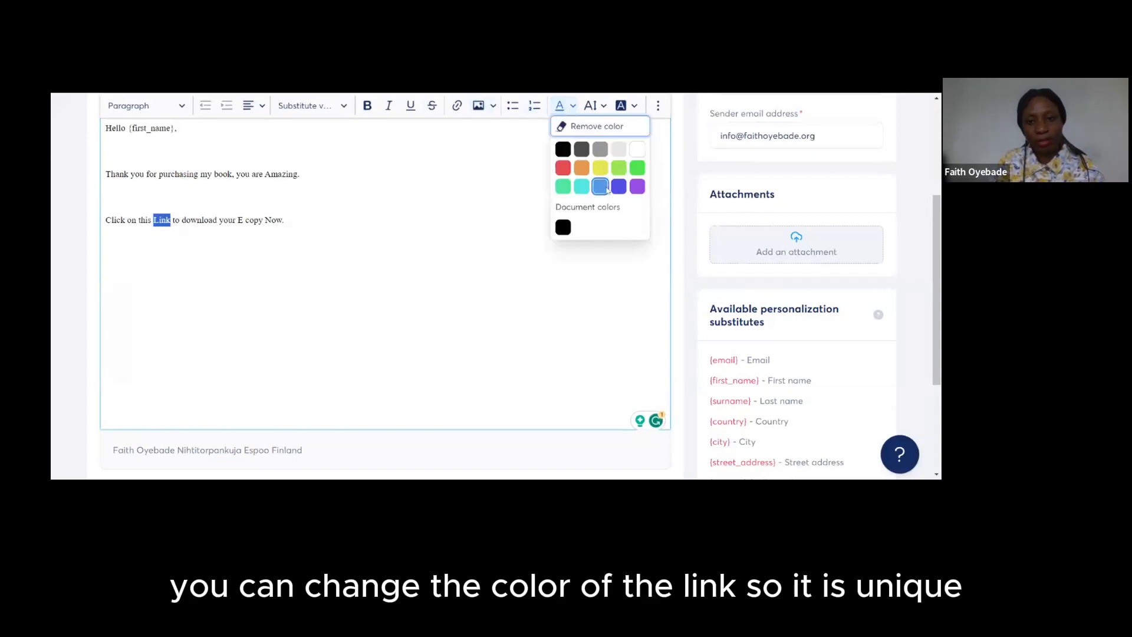
click(615, 190)
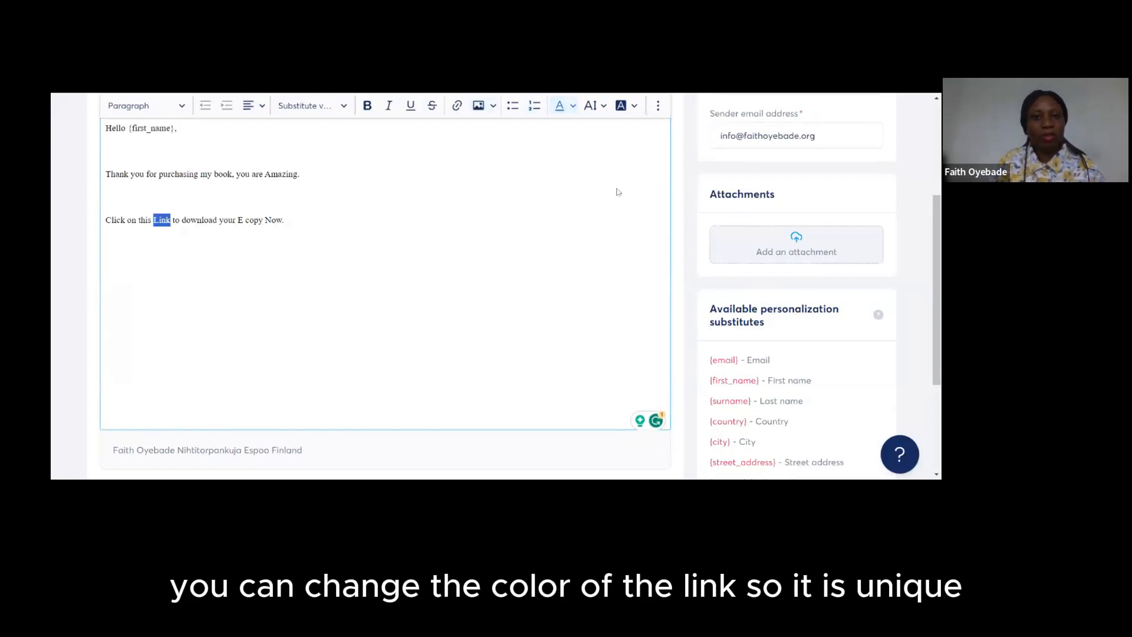
click(458, 107)
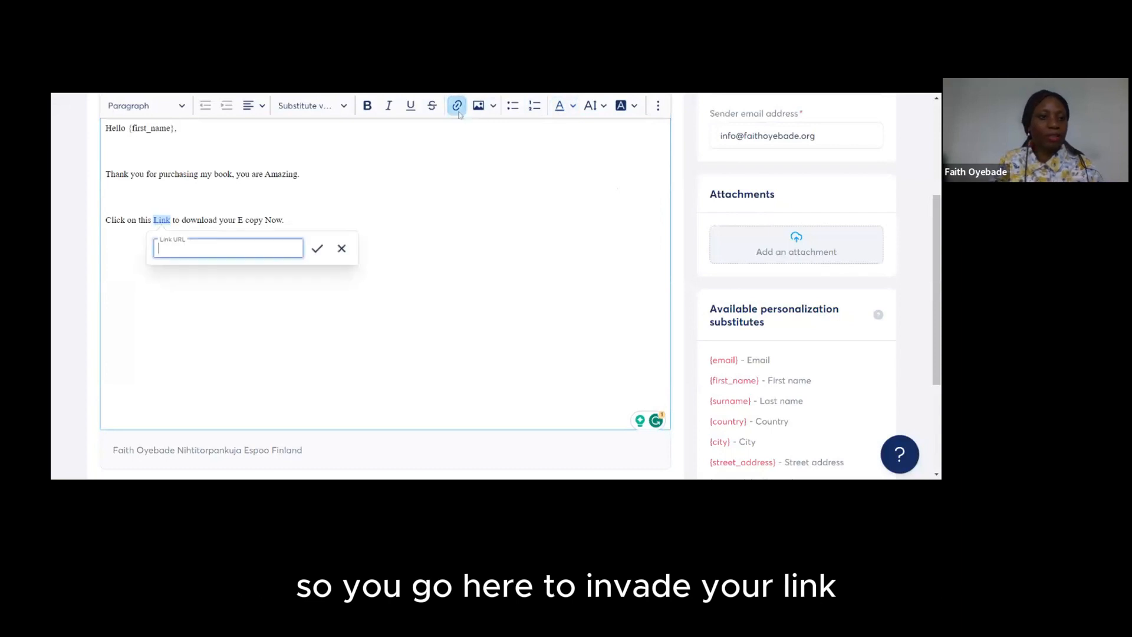
text({first_name})
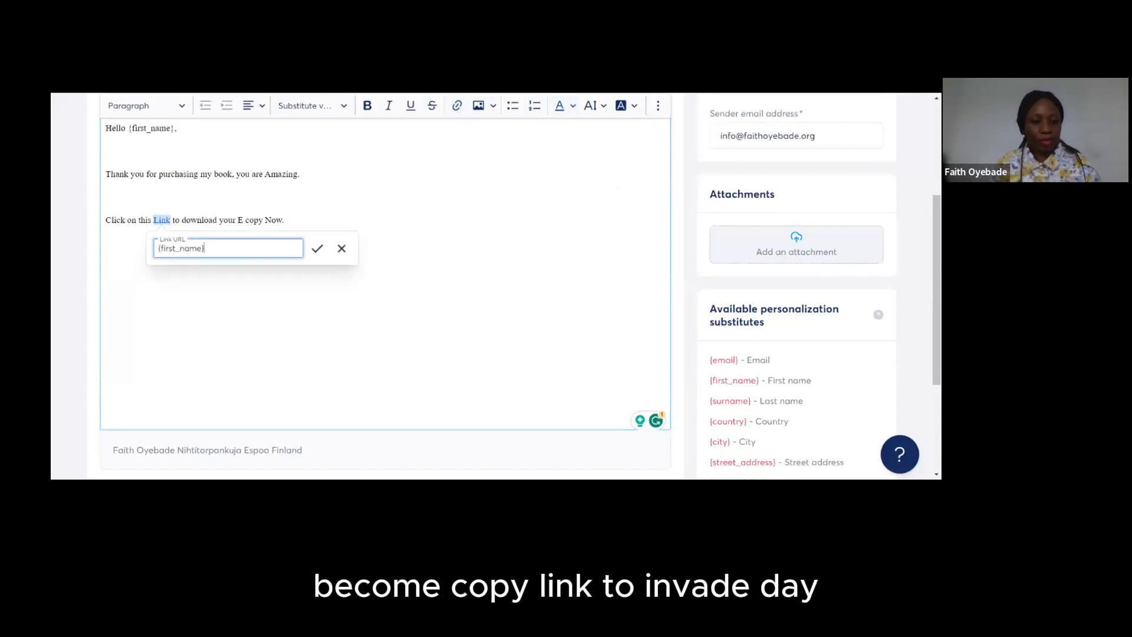
key(ctrl+a)
key(BackSpace)
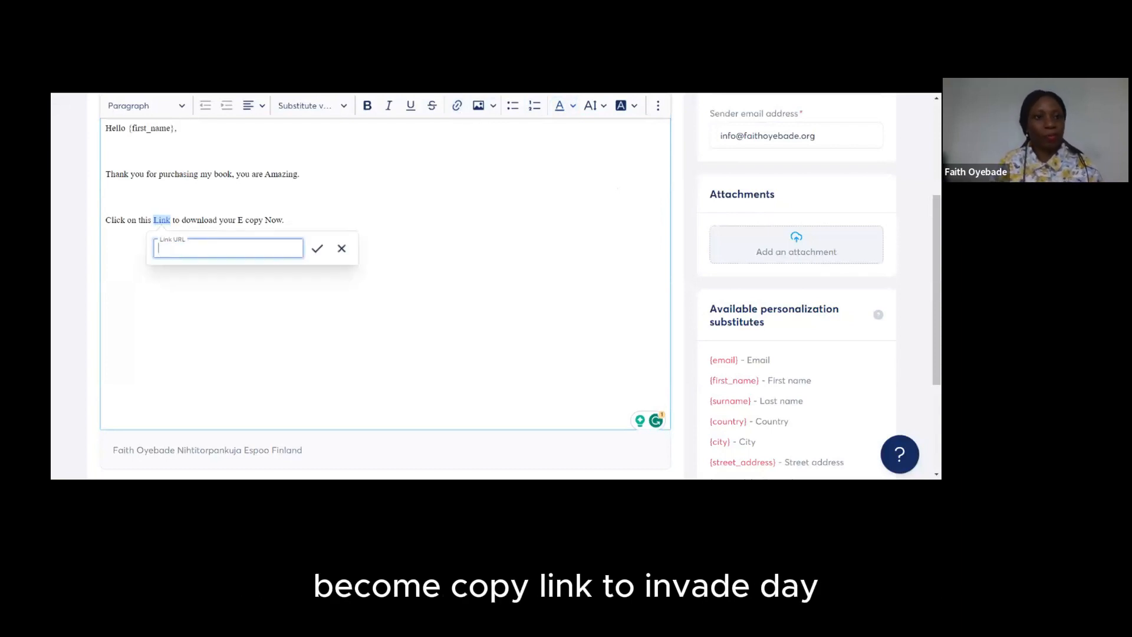
click(168, 90)
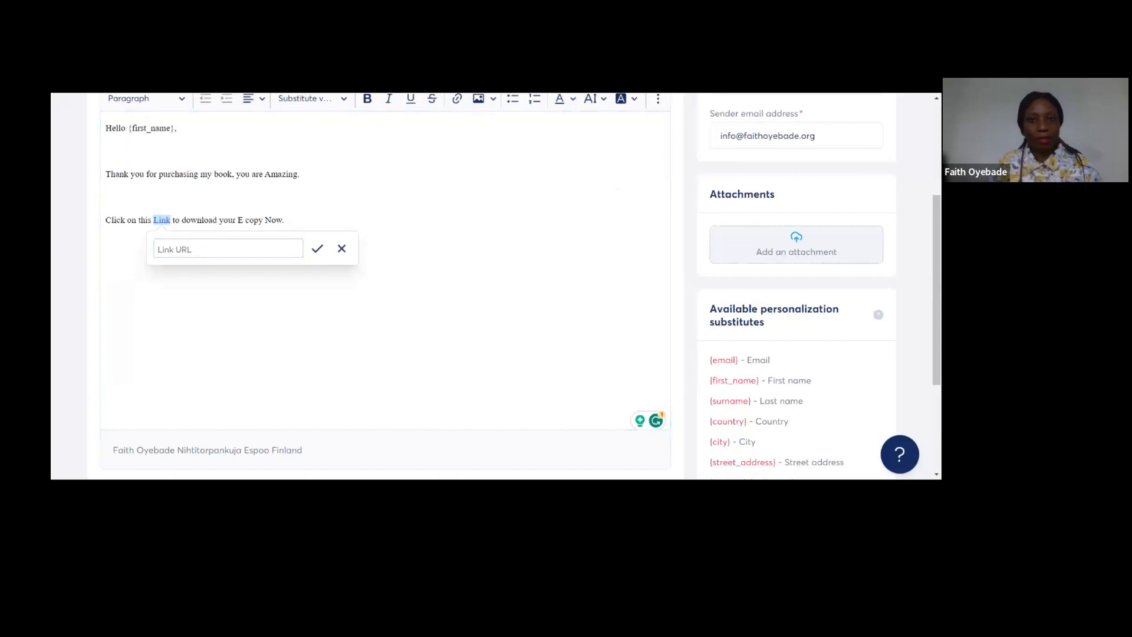
text(https://youtu.be/KOKkm2z0KEI)
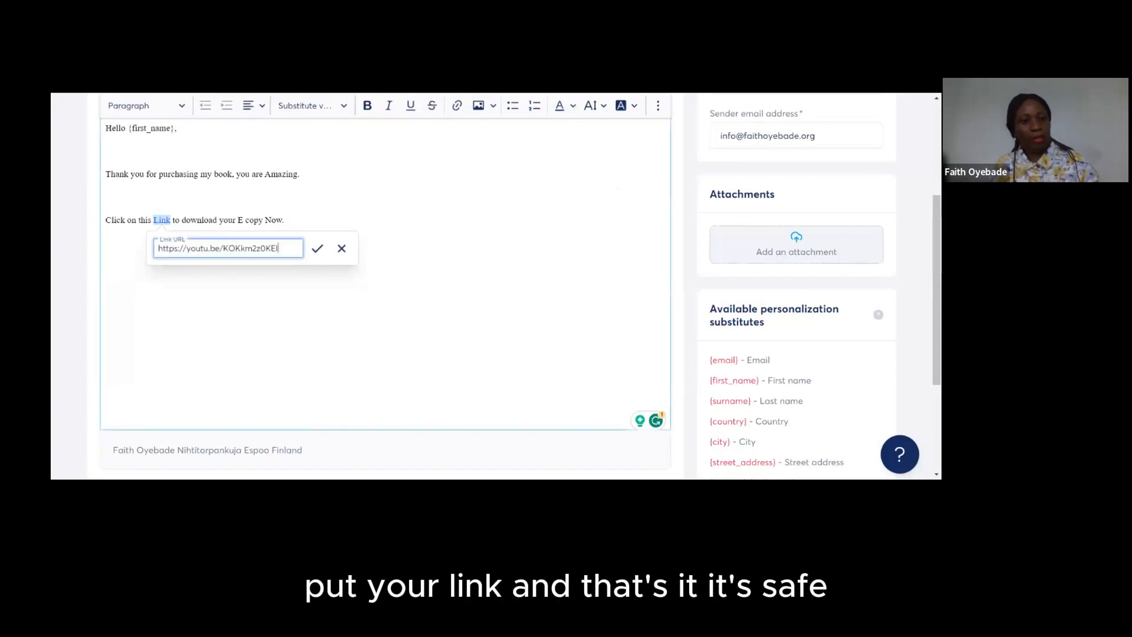
click(317, 250)
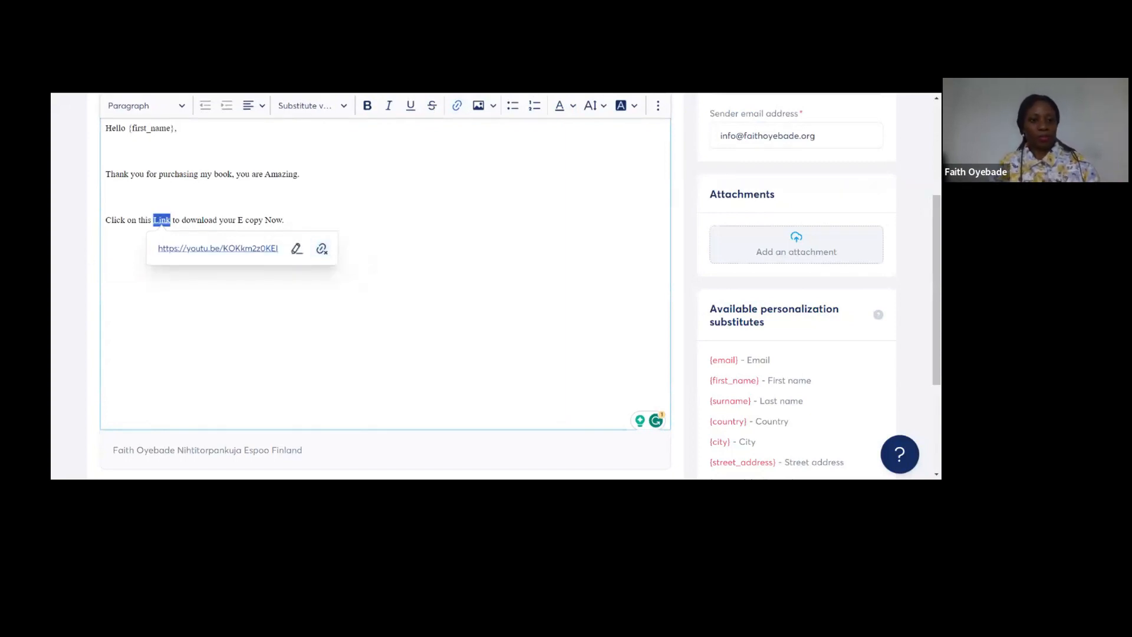
click(285, 220)
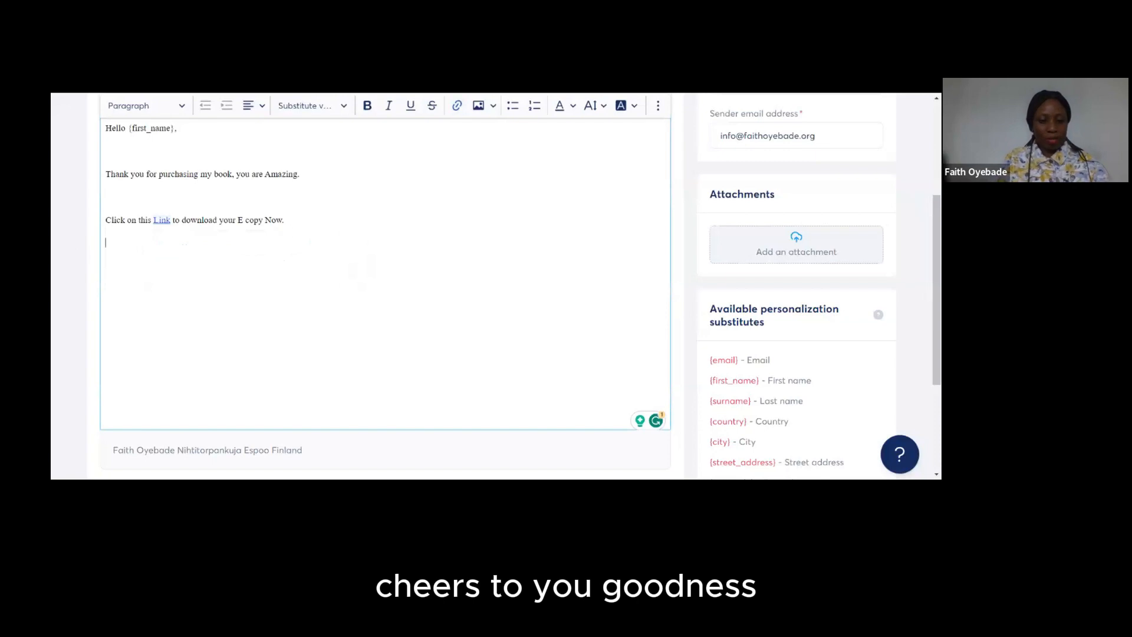
Add the closing line "Cheers to your greatness" below the download sentence, separated by a blank line.
text(Cheers to)
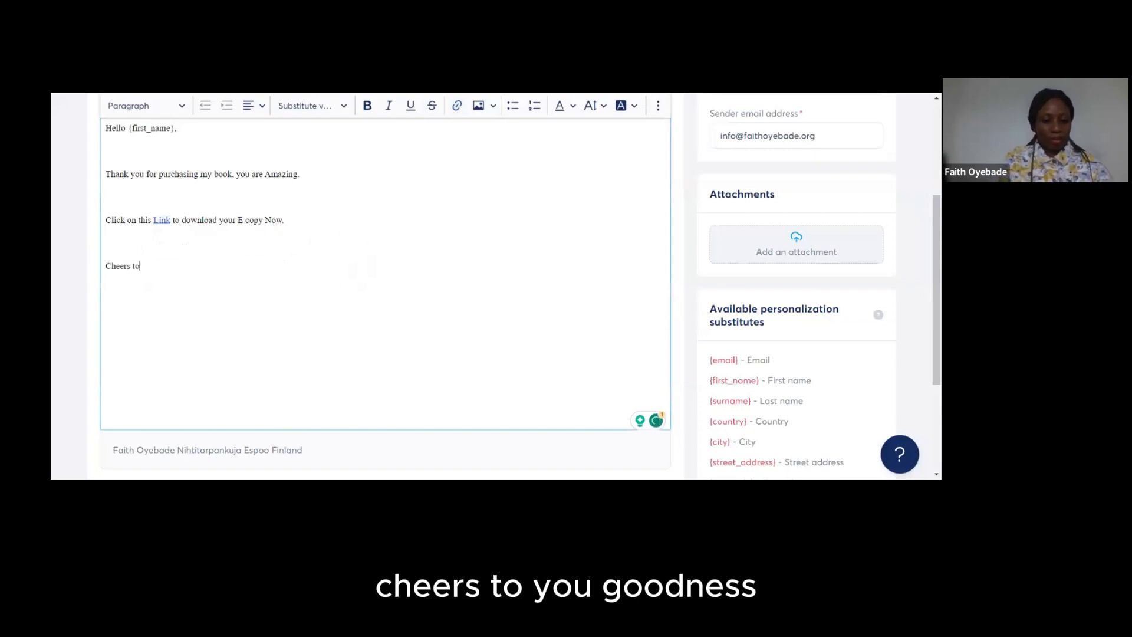
text( your greatness)
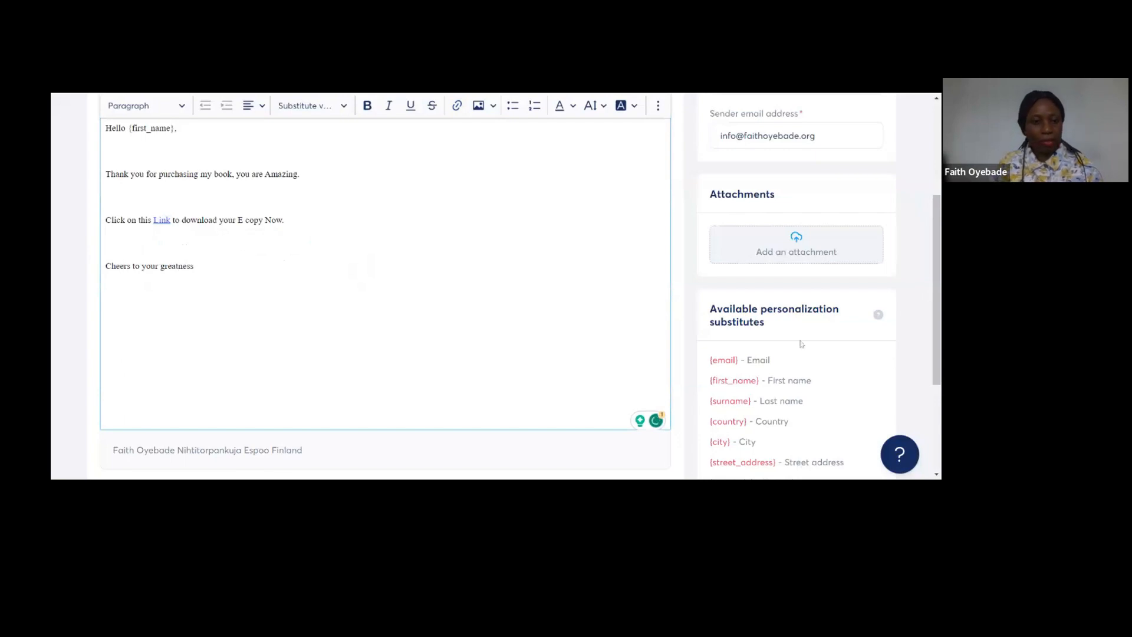
scroll(383, 295, down, 3)
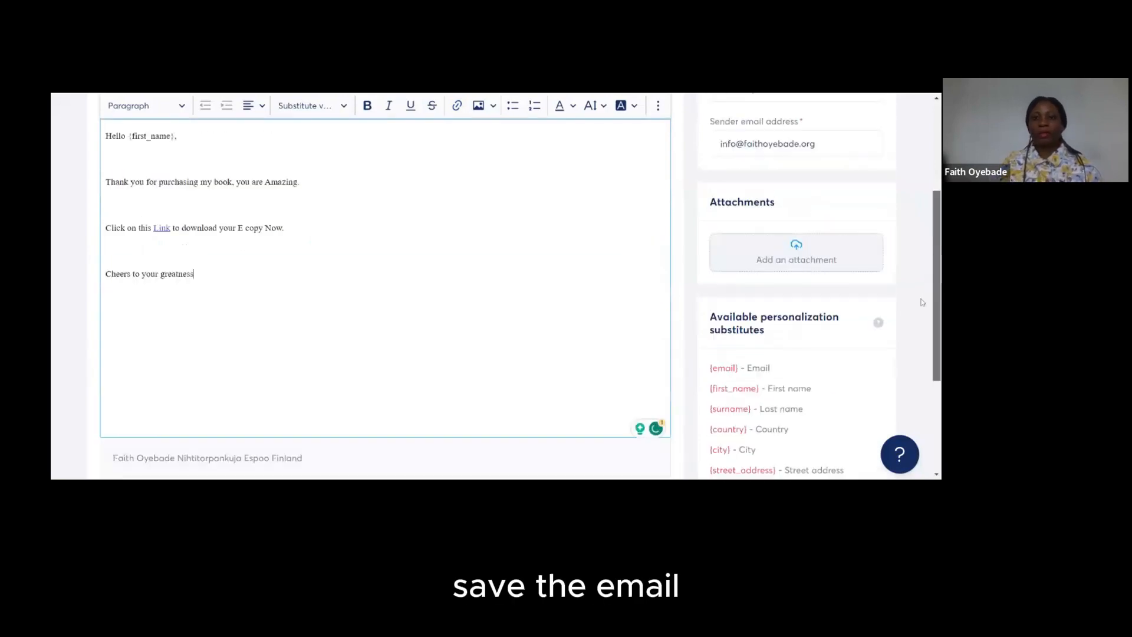
Publish the email with its sending delay unit set to Minutes, save it and exit to the campaign's email list.
scroll(766, 235, up, 3)
click(766, 168)
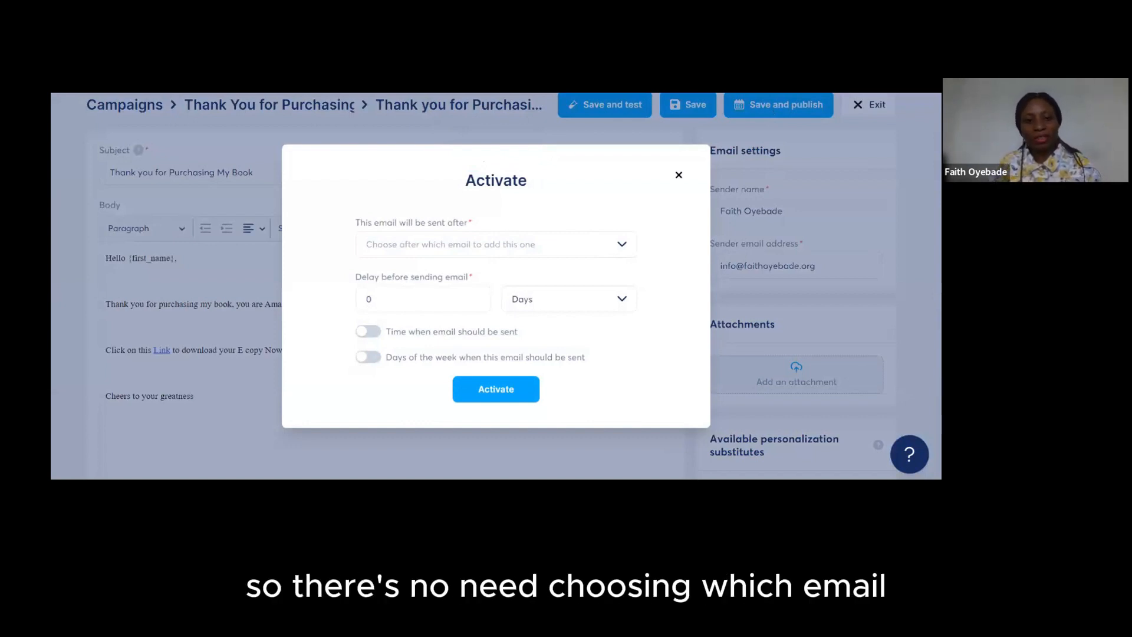
click(617, 247)
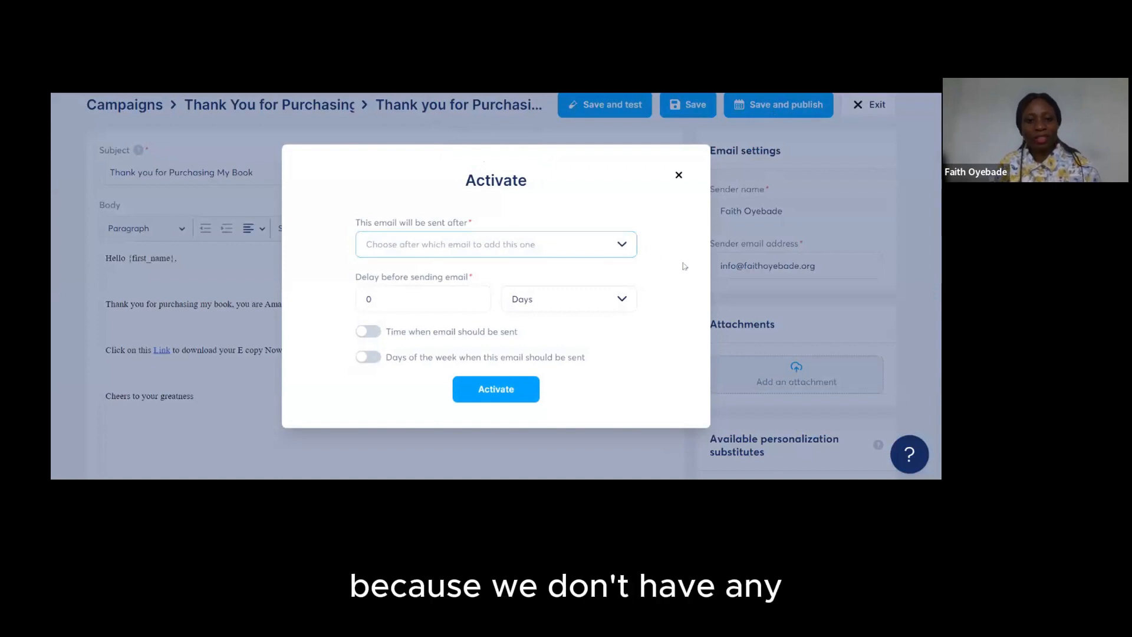
click(617, 301)
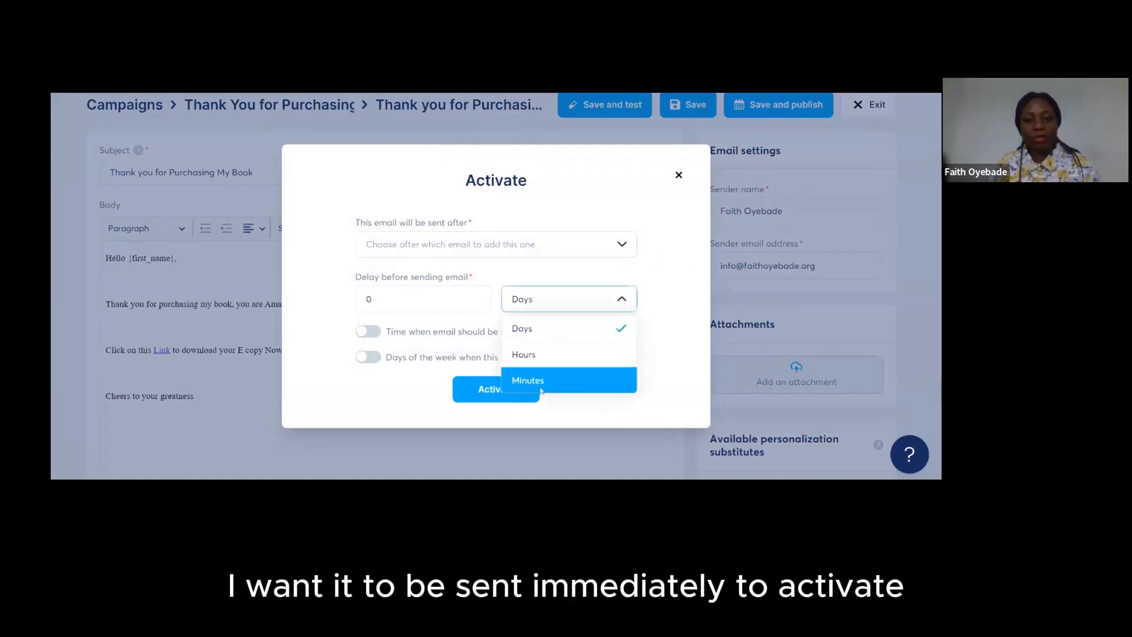
click(566, 381)
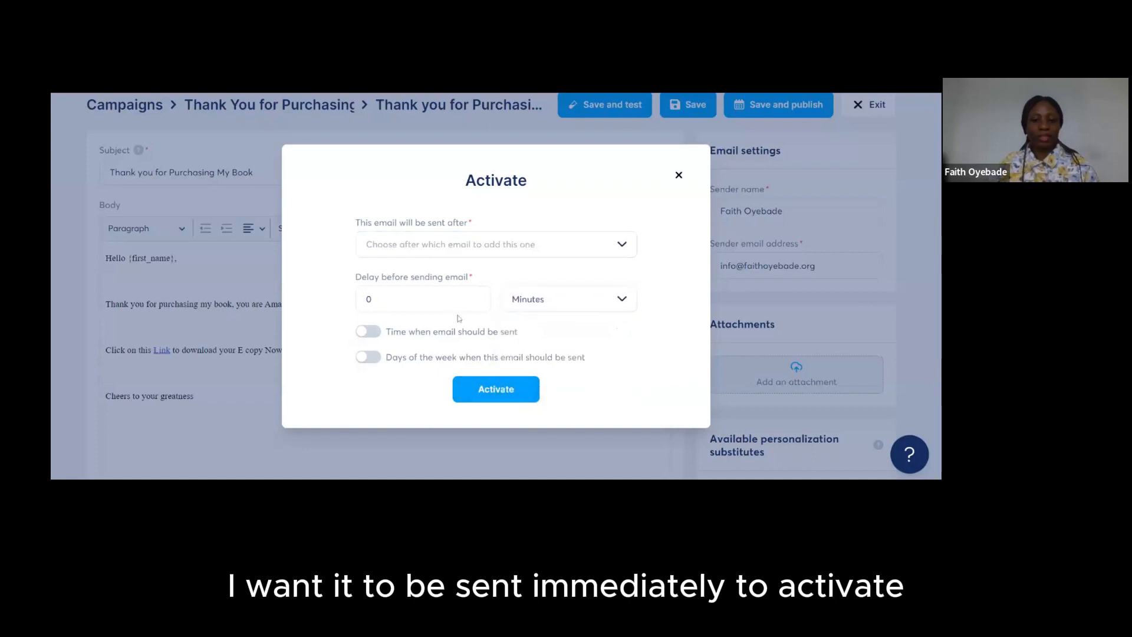
click(496, 389)
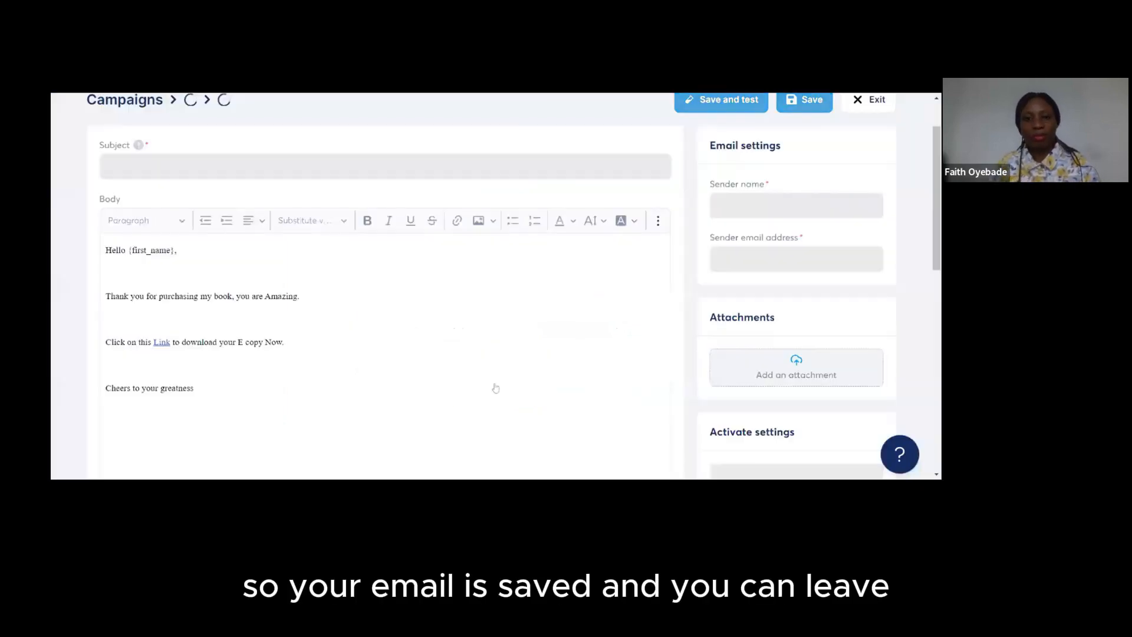
click(811, 109)
click(872, 108)
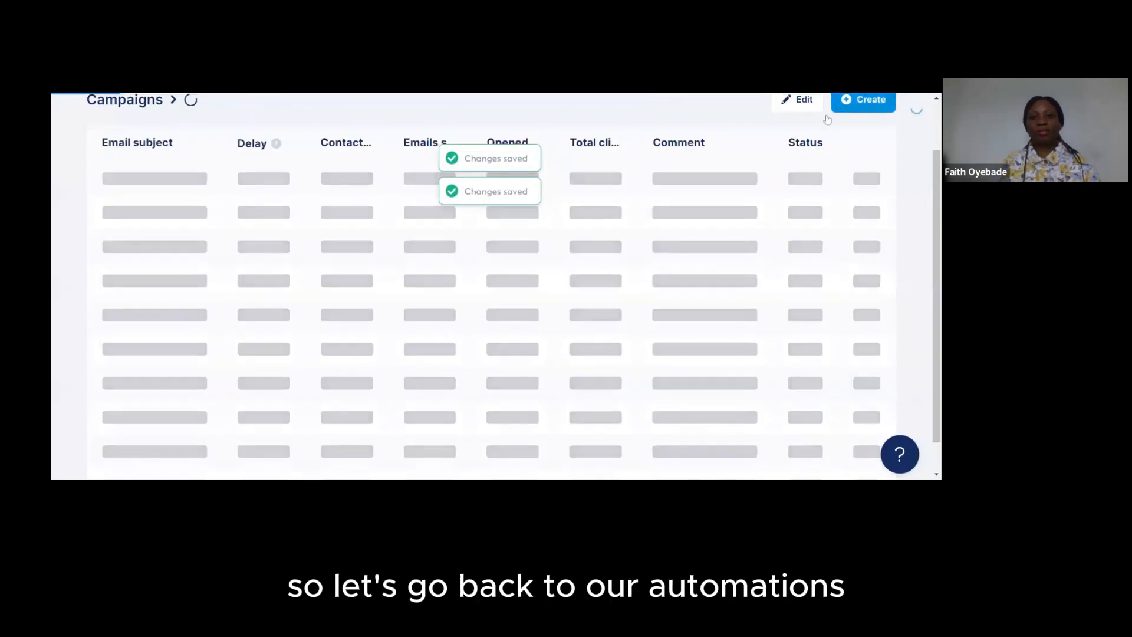
Open the "My Book" automation workflow for editing.
mouse_move(625, 119)
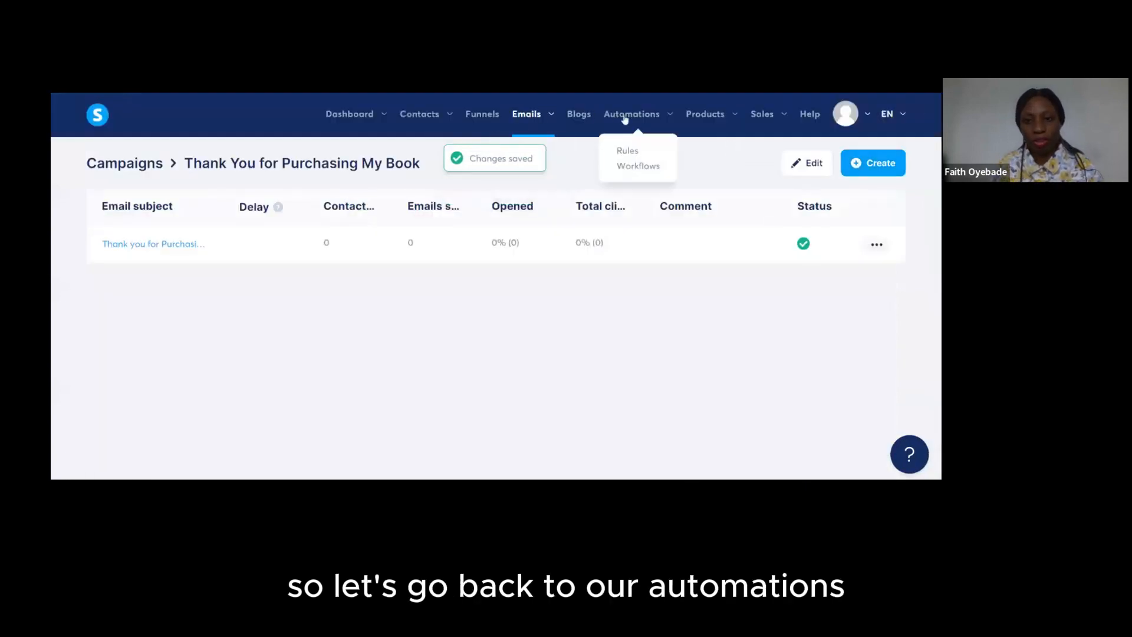
click(638, 166)
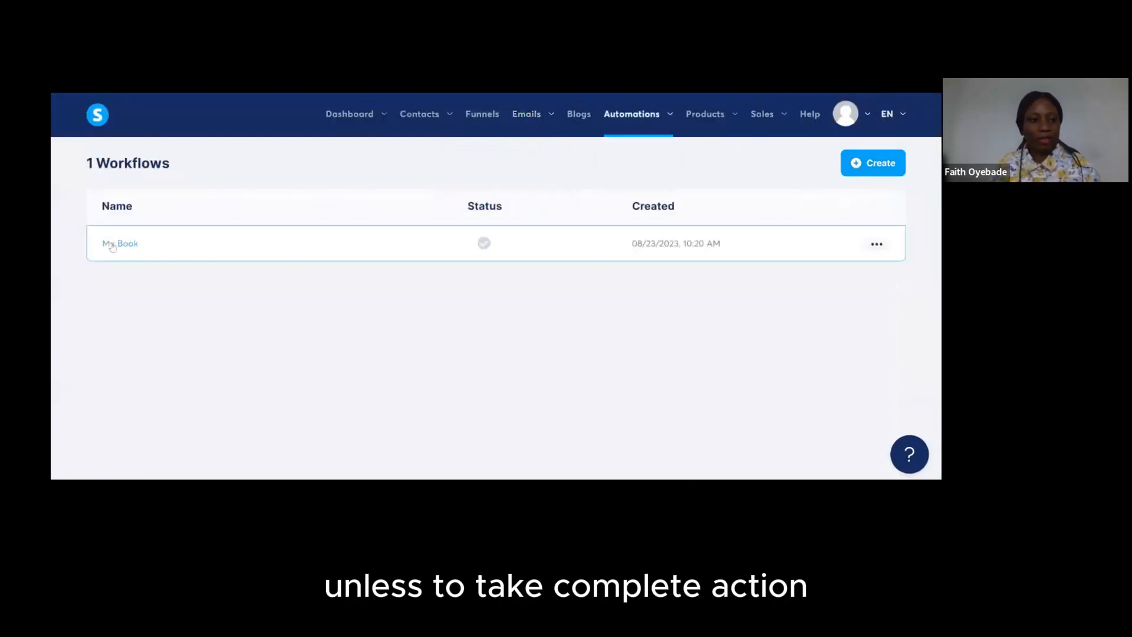
click(113, 245)
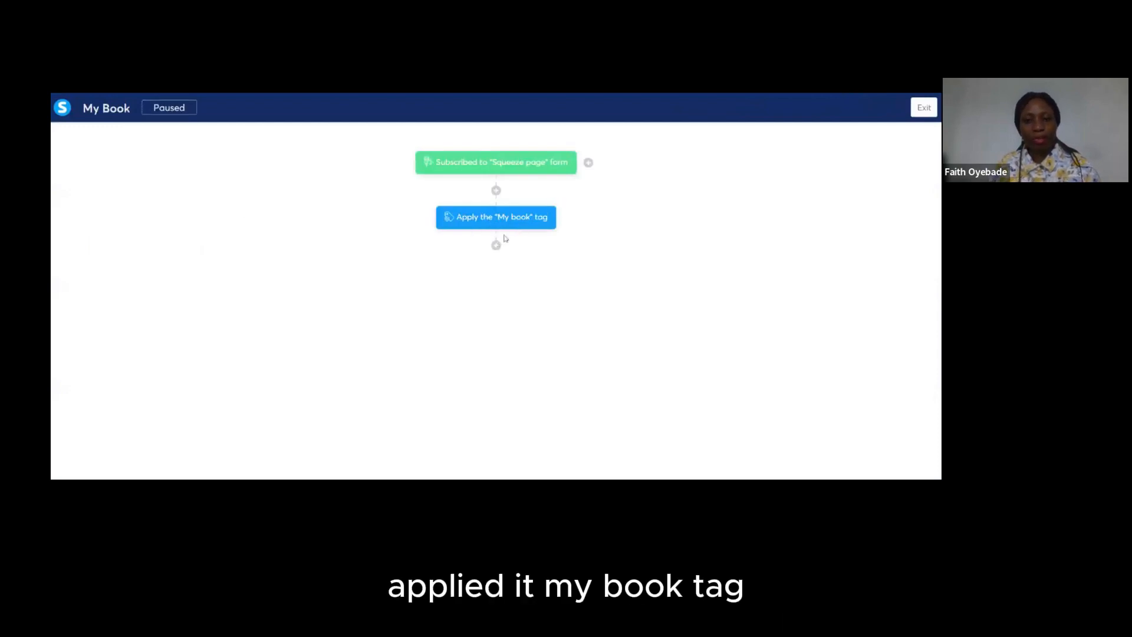
Add a "Subscribe to campaign" action for the "Thank You for Purchasing My Book" campaign after the "My book" tag action.
click(497, 246)
click(402, 253)
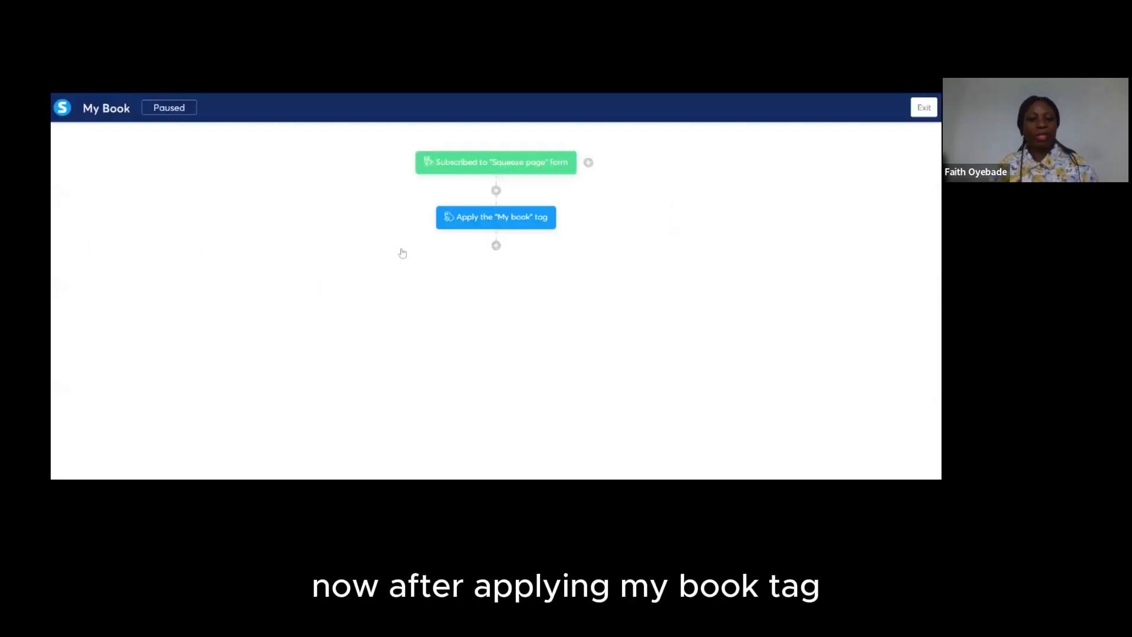
click(643, 261)
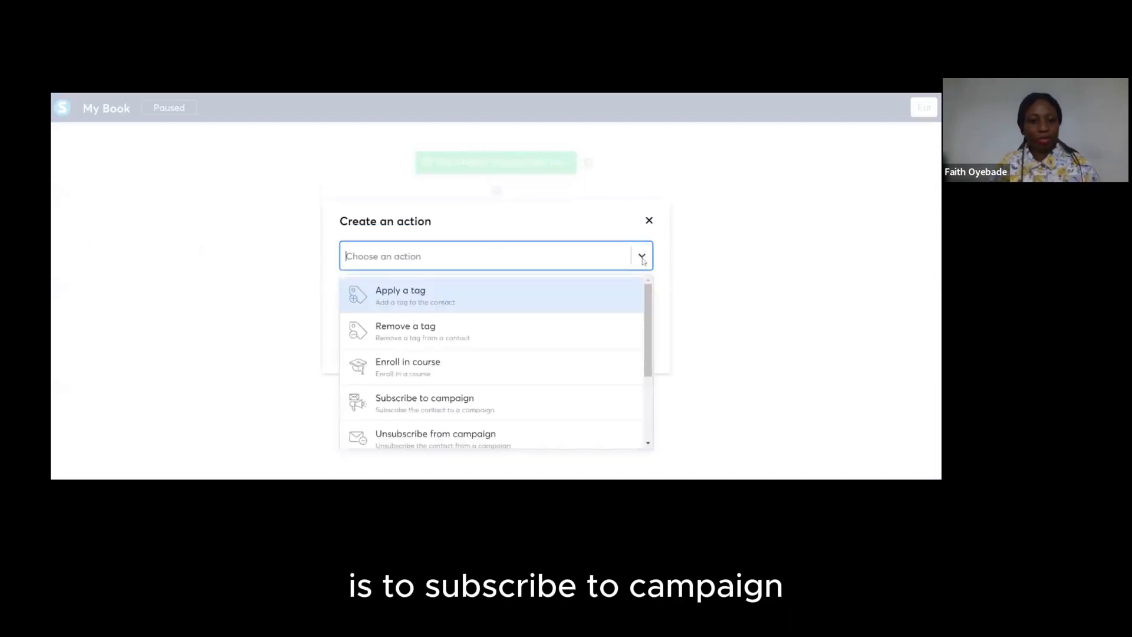
click(478, 402)
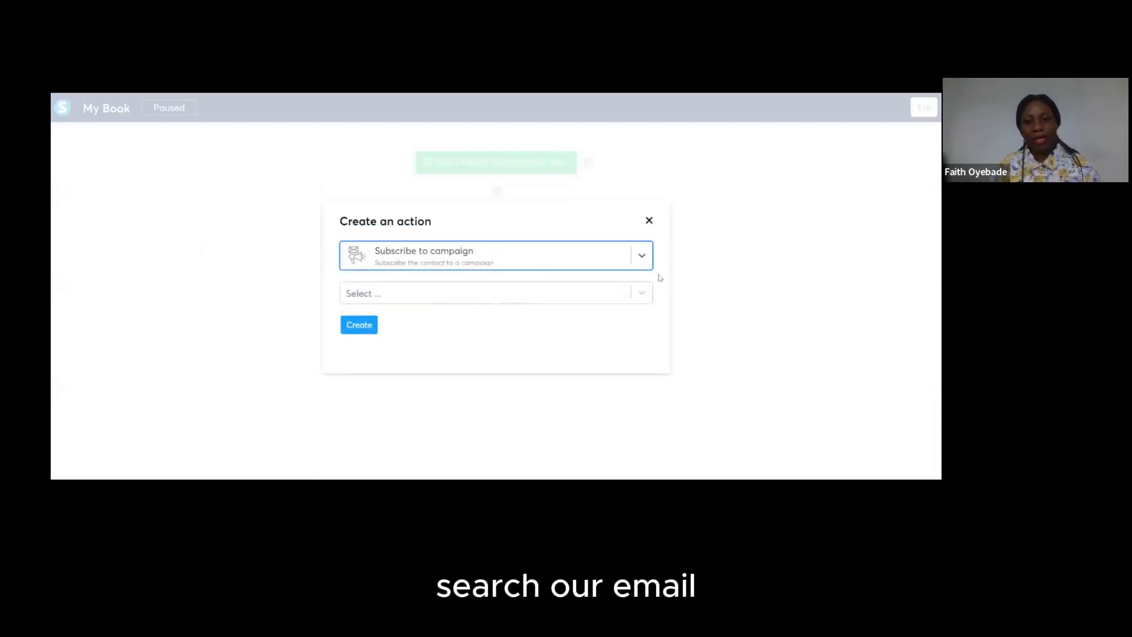
click(643, 294)
click(494, 326)
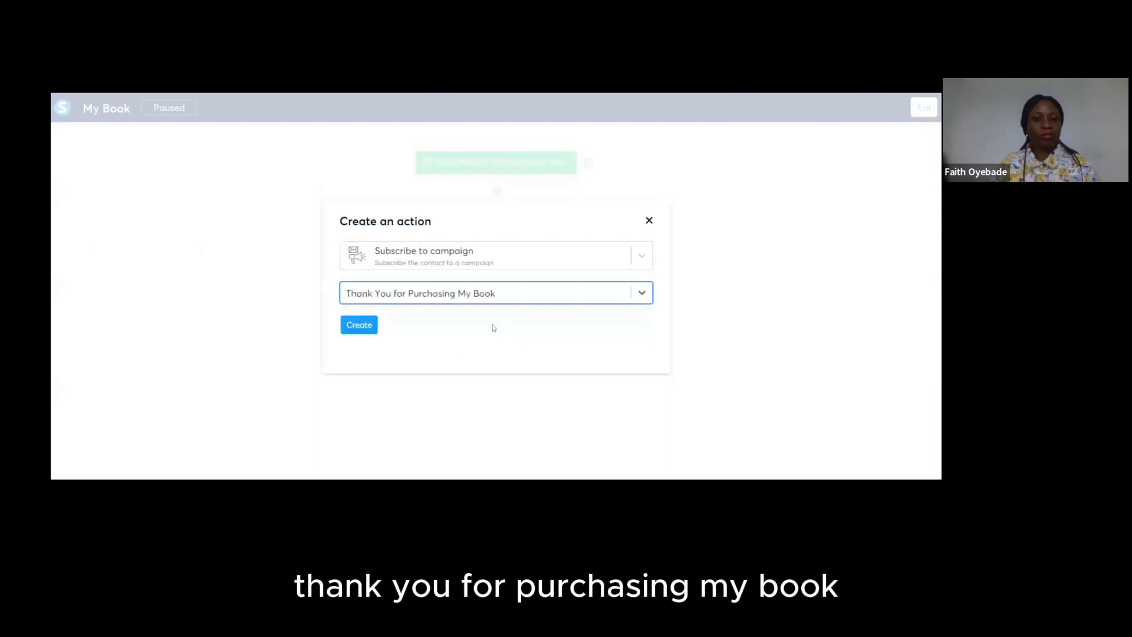
click(350, 325)
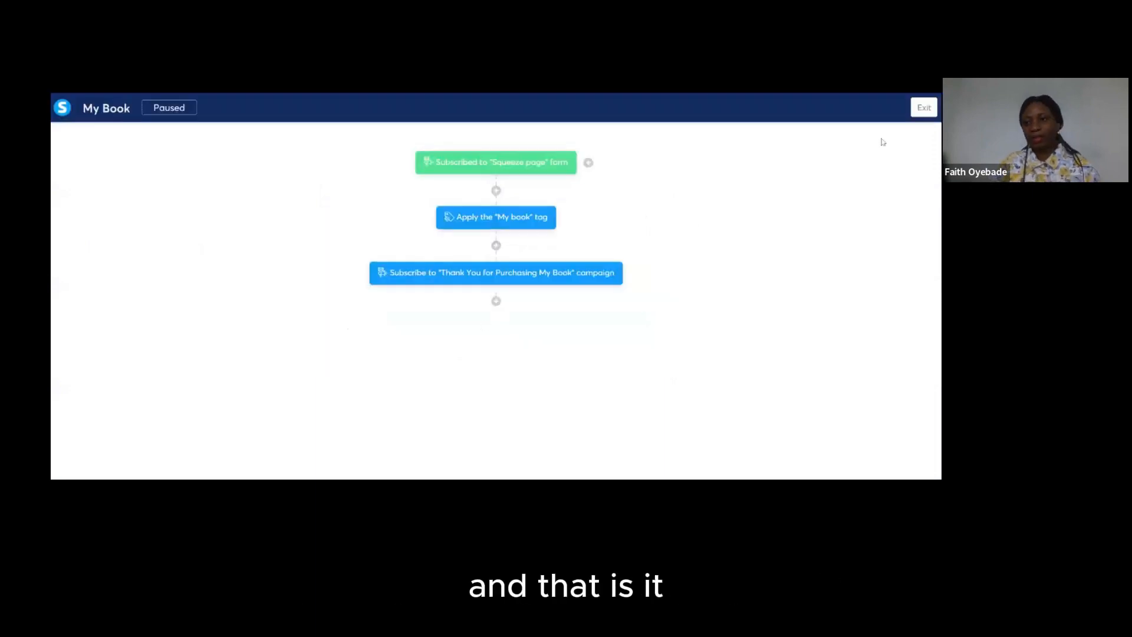
Exit the workflow editor and activate the "My Book" workflow.
click(931, 108)
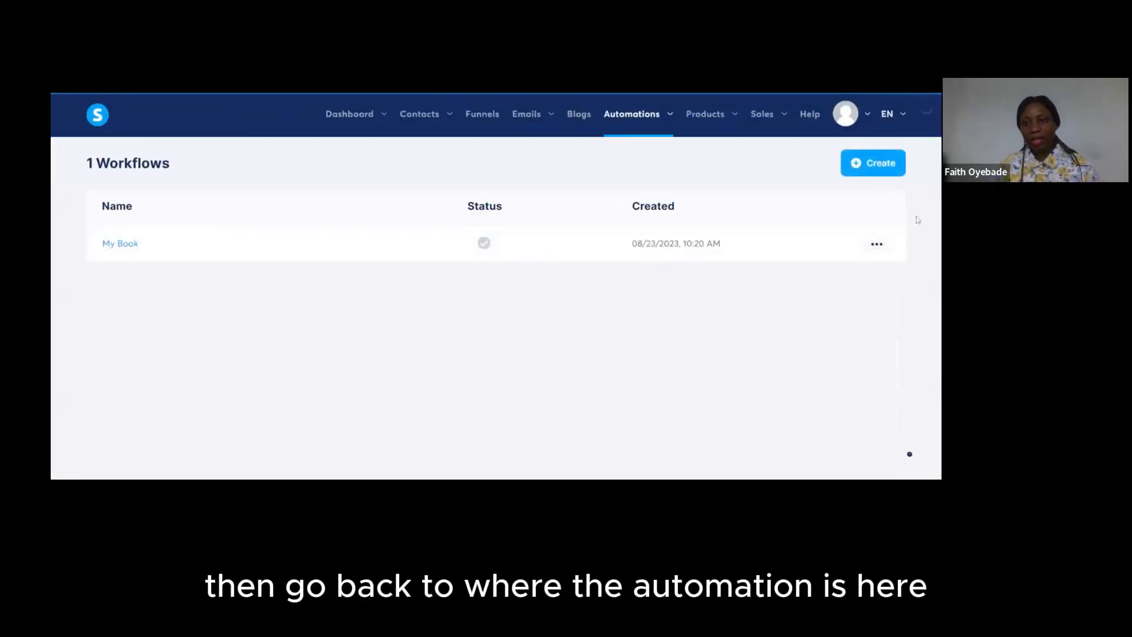
click(877, 244)
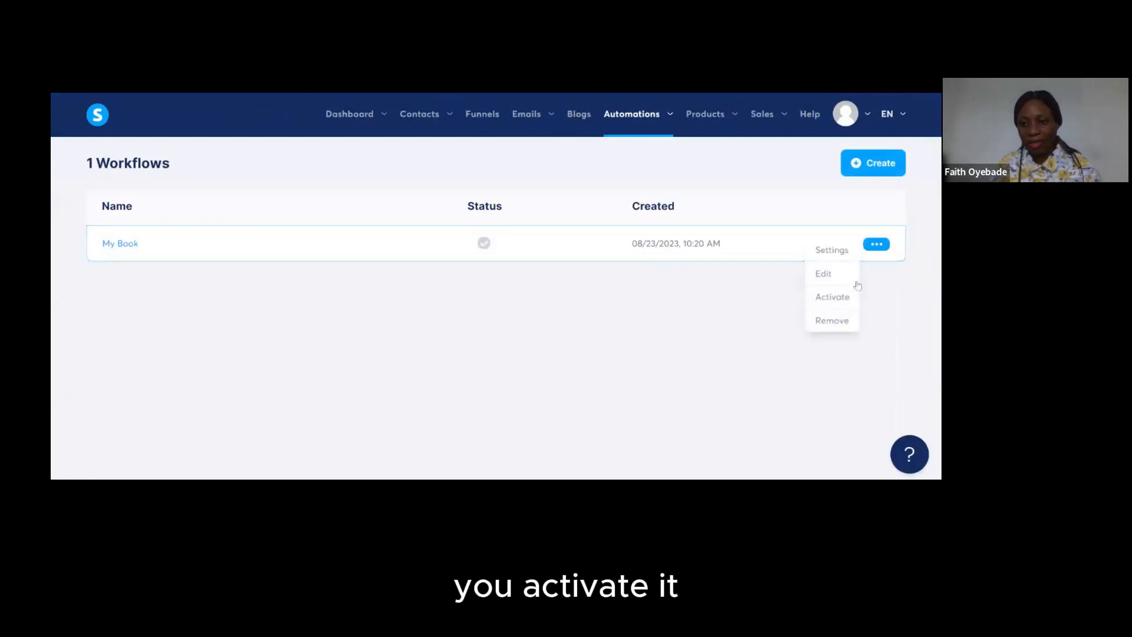
click(833, 297)
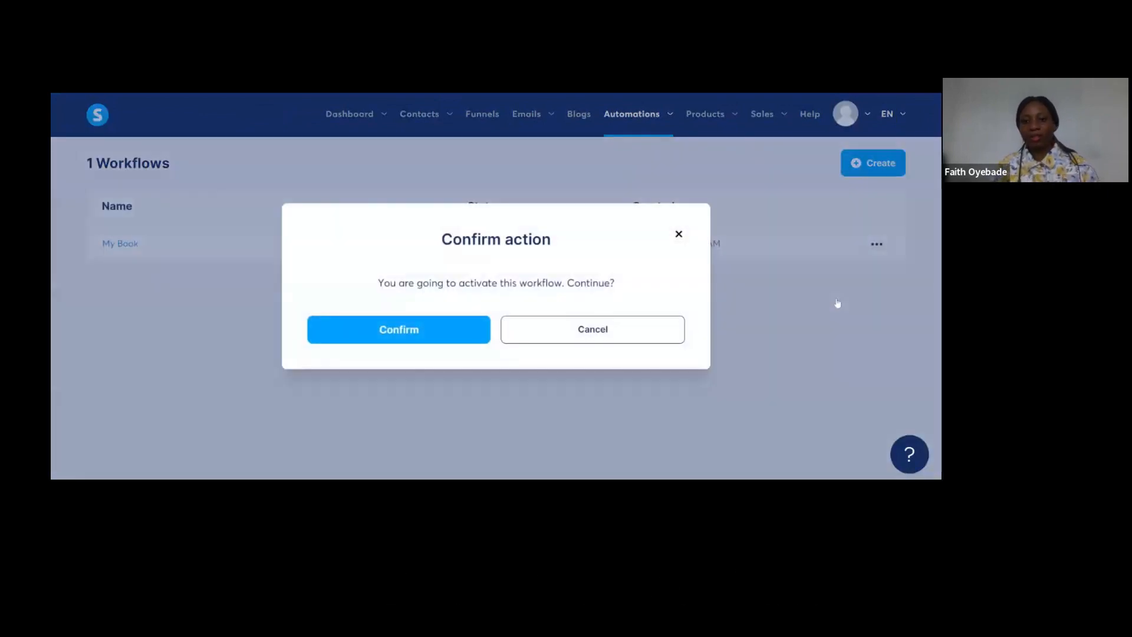
click(440, 328)
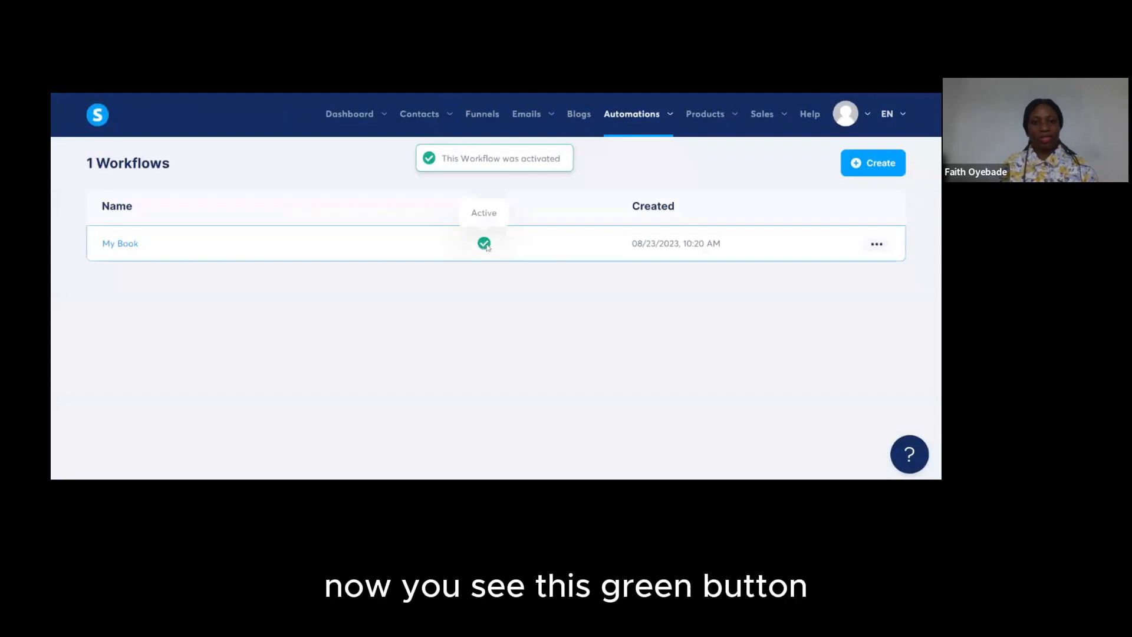